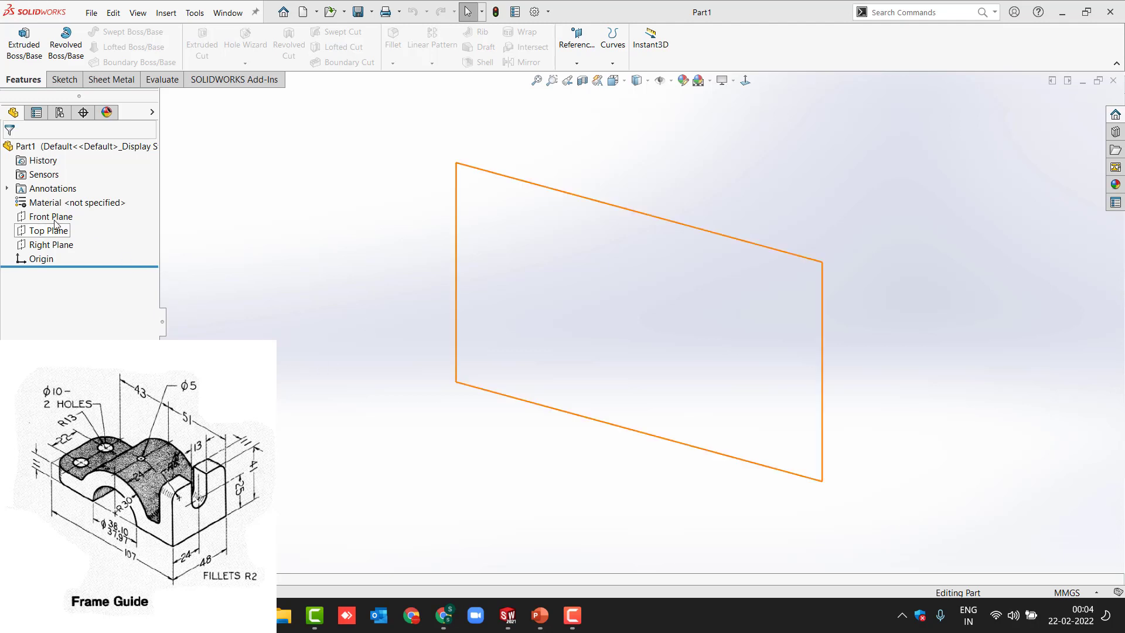
- Start a sketch on the Front Plane, showing the reference planes to pick it and hiding them again
{"action": "left_click", "coordinate": [421, 170]}
{"action": "left_click", "coordinate": [670, 83]}
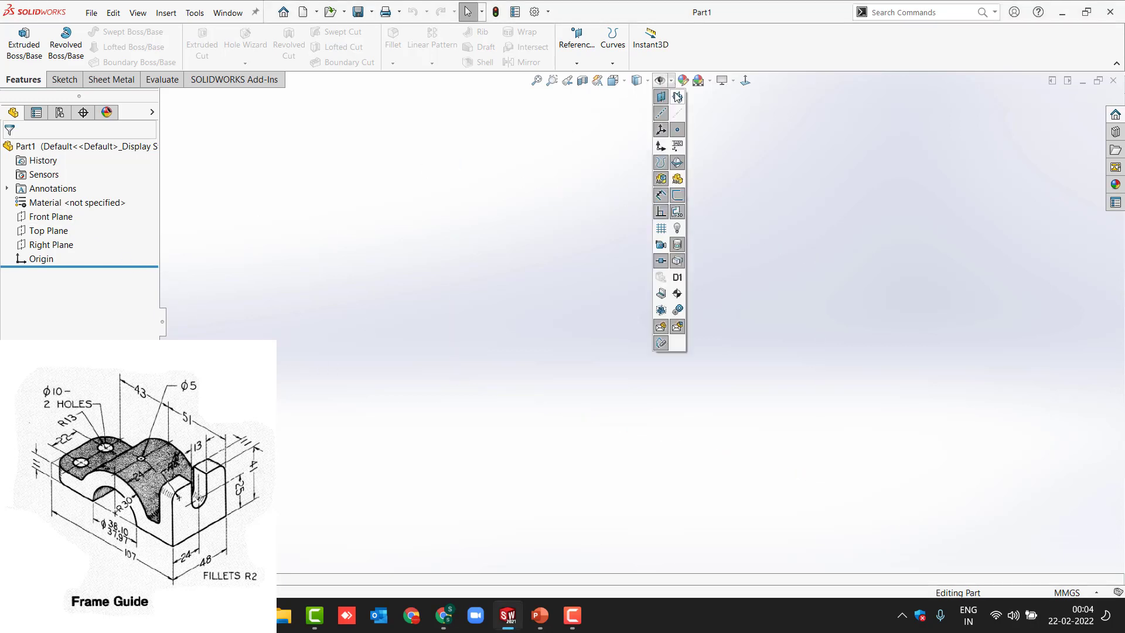
{"action": "left_click", "coordinate": [677, 97]}
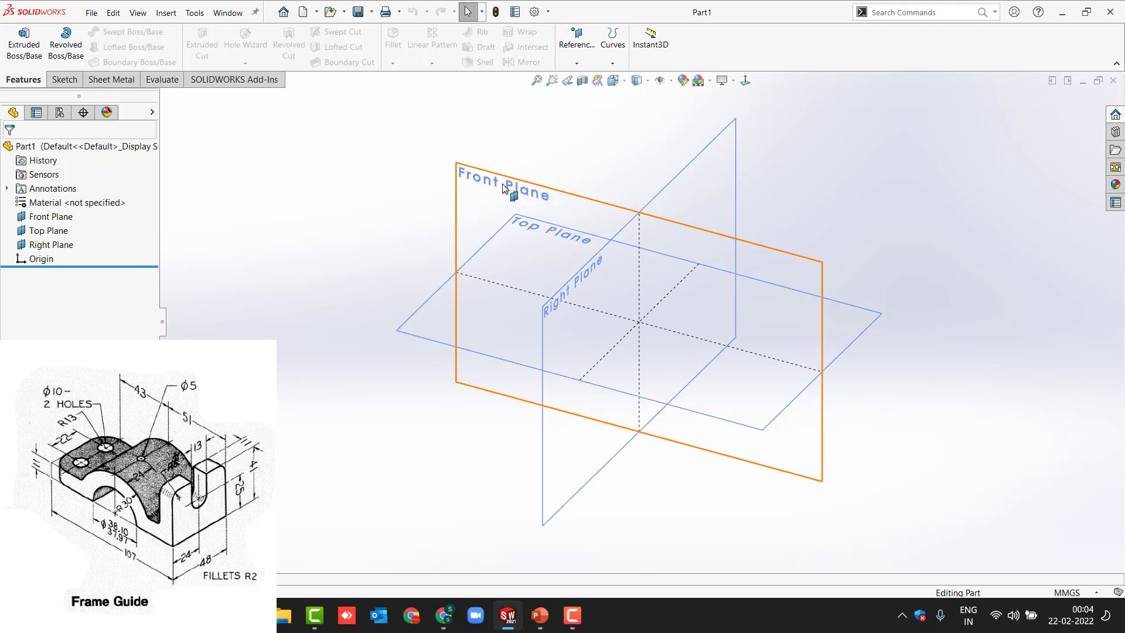
{"action": "left_click", "coordinate": [518, 188]}
{"action": "left_click", "coordinate": [555, 150]}
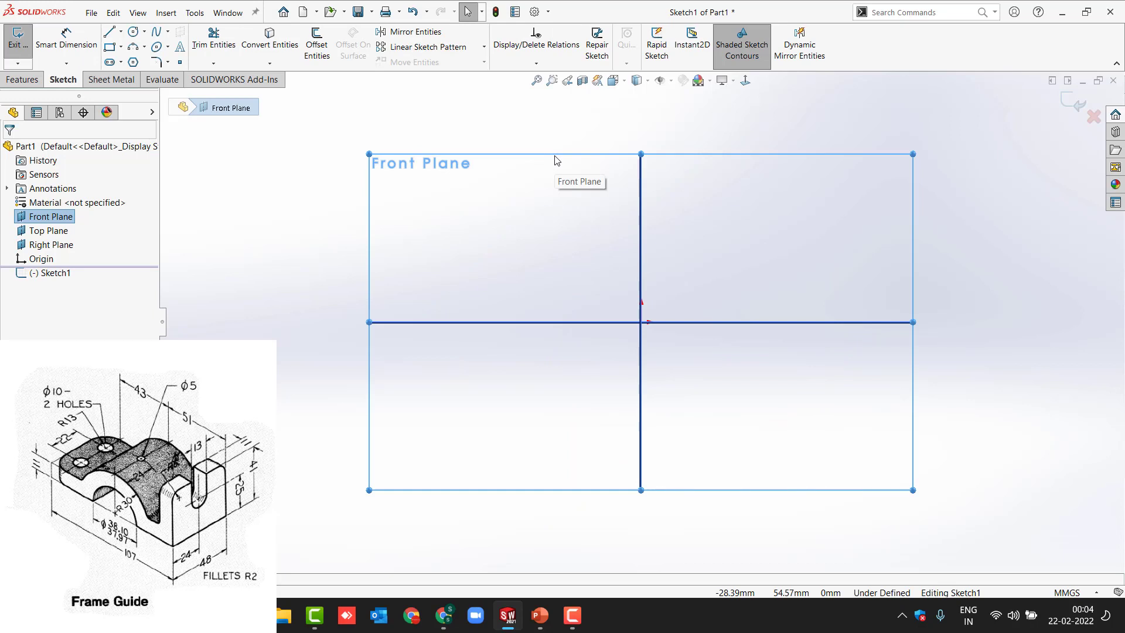
{"action": "left_click", "coordinate": [671, 80]}
{"action": "left_click", "coordinate": [679, 98]}
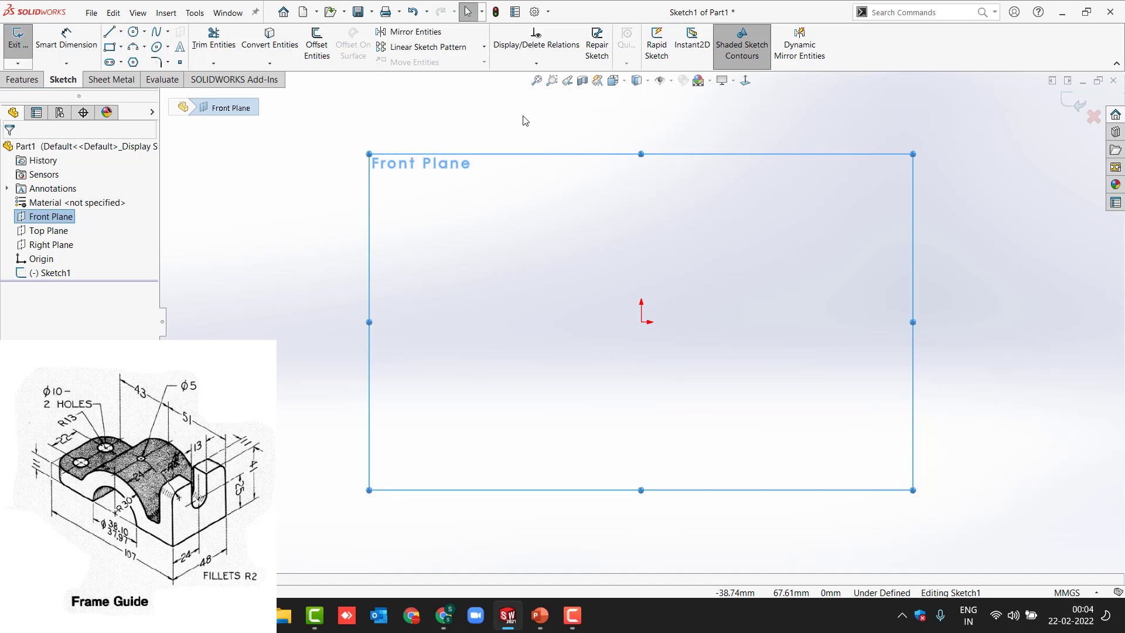
- Sketch a horizontal base from the origin, about 99 mm long overall, interrupted by an upward semicircular arc and ending in a vertical line
{"action": "left_click", "coordinate": [108, 32]}
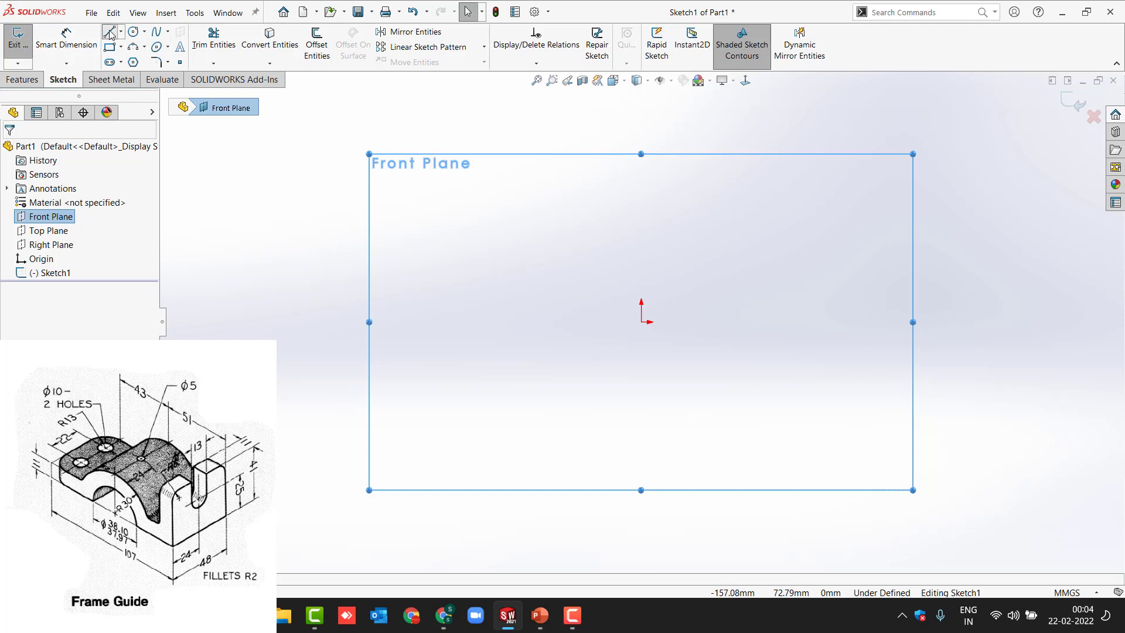
{"action": "left_click", "coordinate": [642, 321]}
{"action": "left_click", "coordinate": [745, 322]}
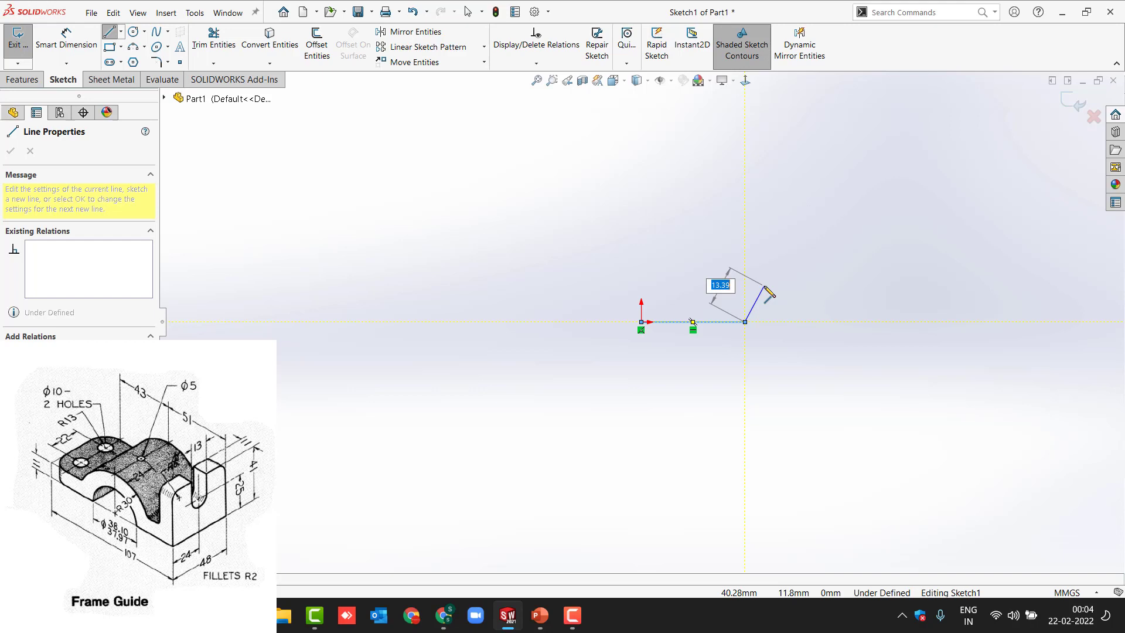
{"action": "left_click", "coordinate": [746, 321]}
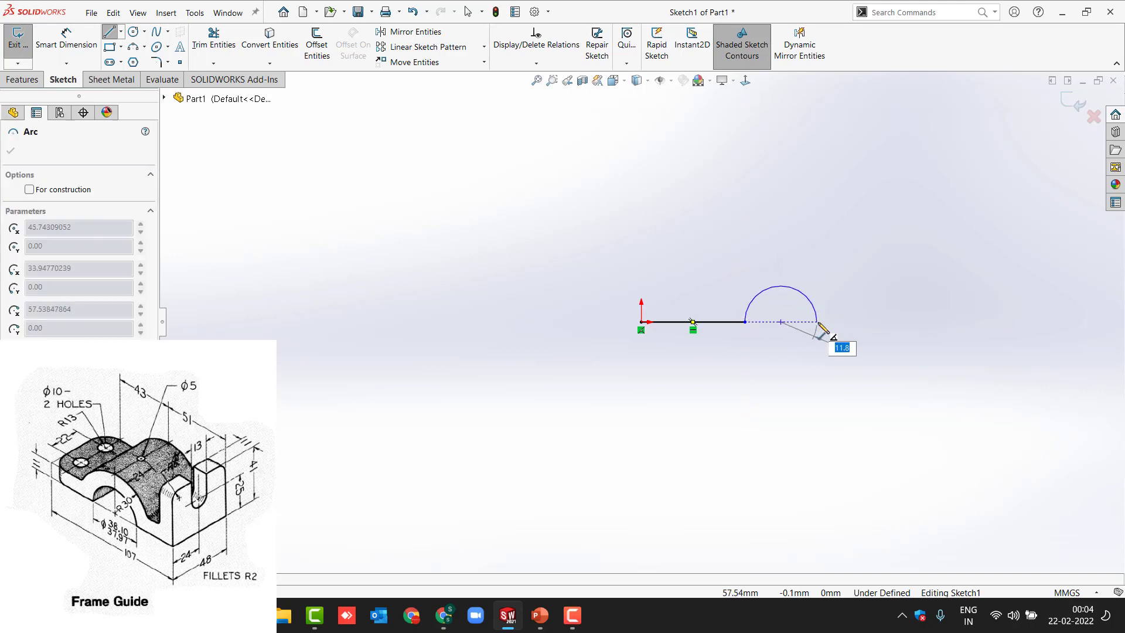
{"action": "left_click", "coordinate": [835, 321]}
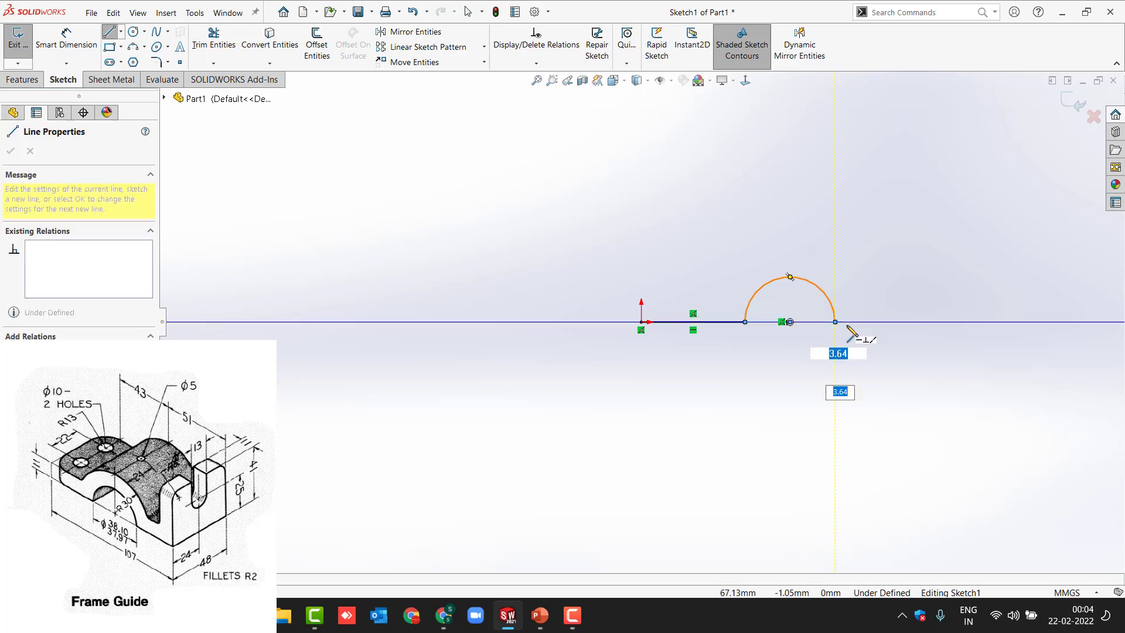
{"action": "left_click", "coordinate": [944, 321]}
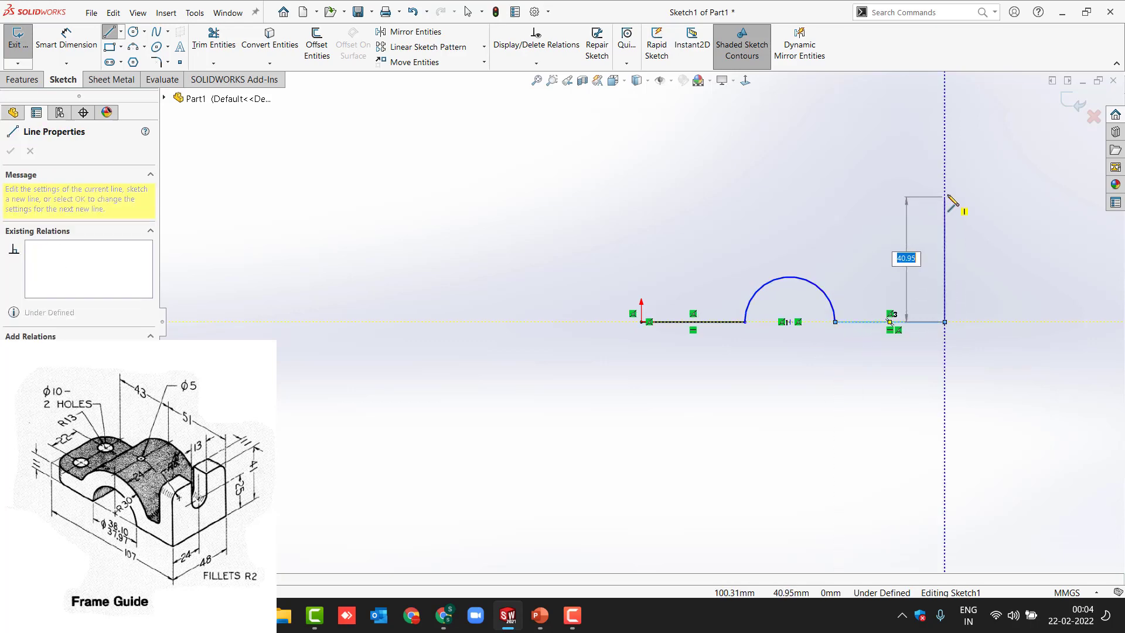
{"action": "left_click", "coordinate": [944, 159]}
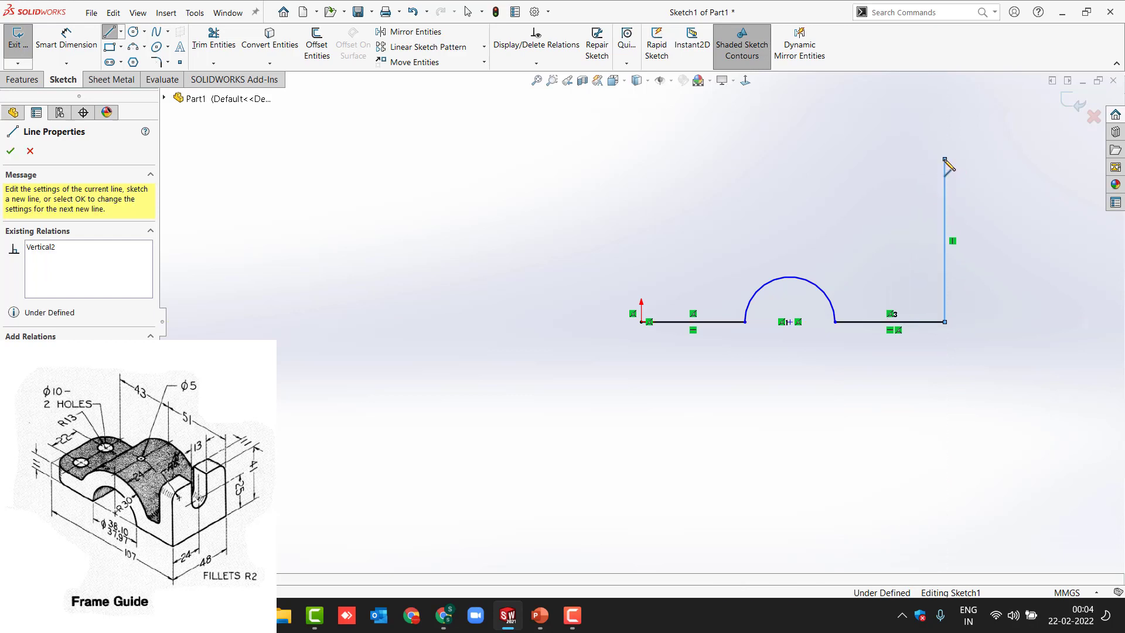
{"action": "key", "text": "Escape"}
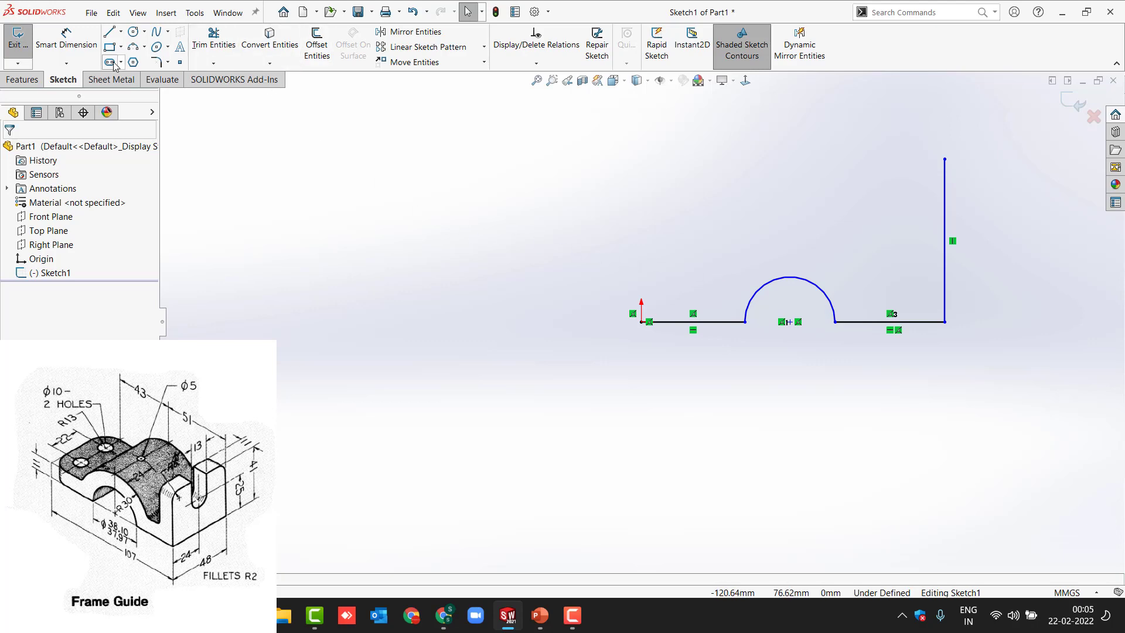
- Dimension the overall base length from the origin to the vertical line as 107 mm
{"action": "left_click", "coordinate": [66, 41]}
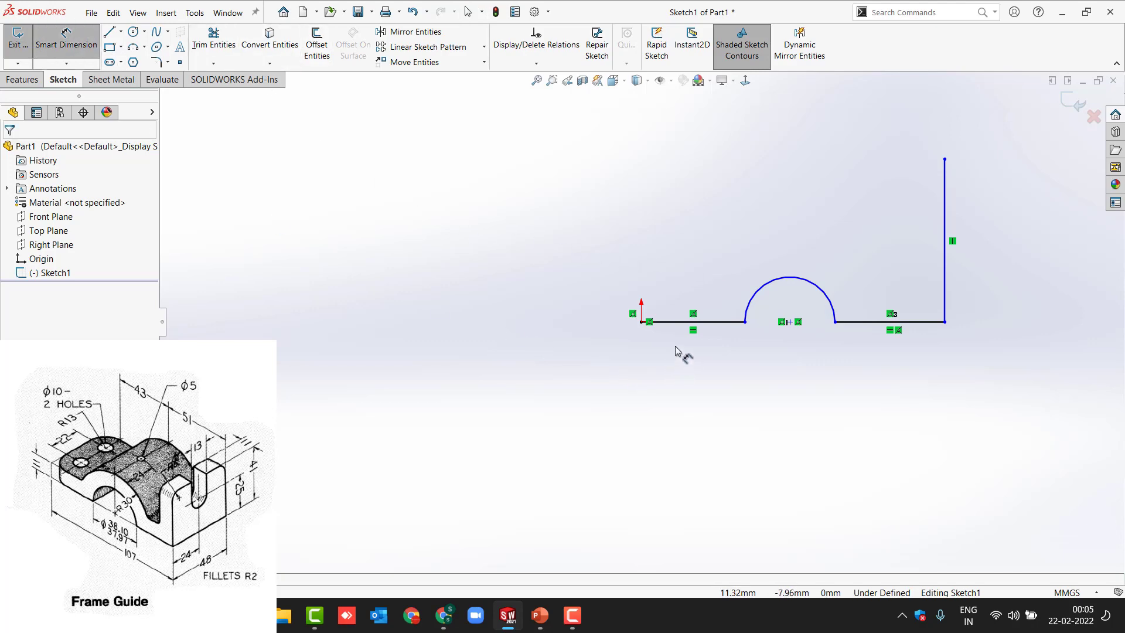
{"action": "left_click", "coordinate": [642, 321]}
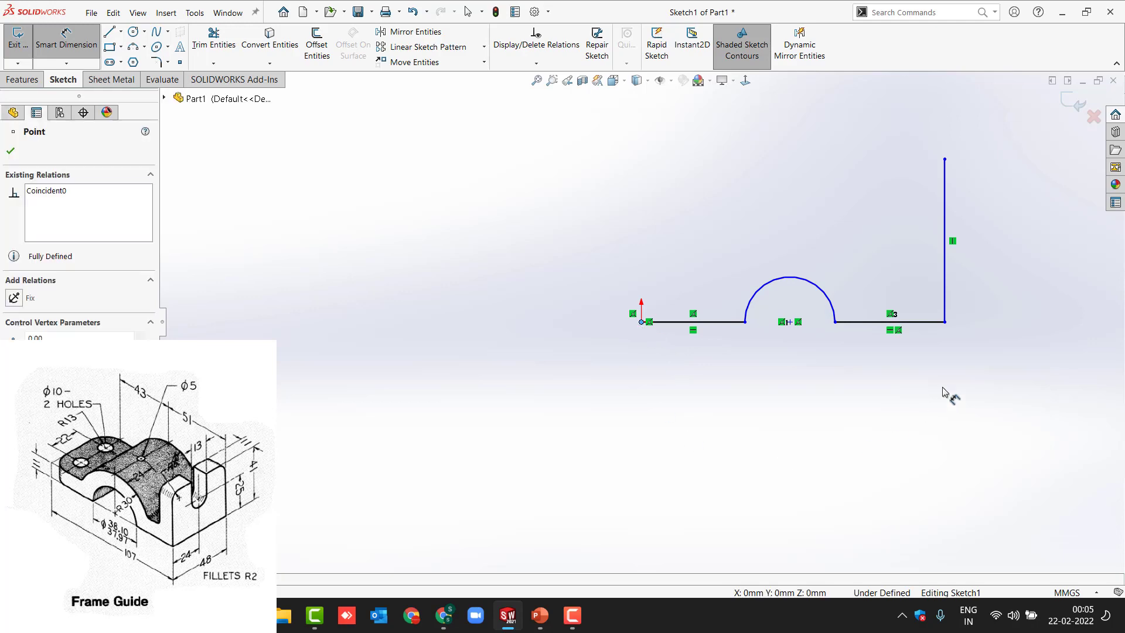
{"action": "left_click", "coordinate": [944, 299]}
{"action": "left_click", "coordinate": [808, 439]}
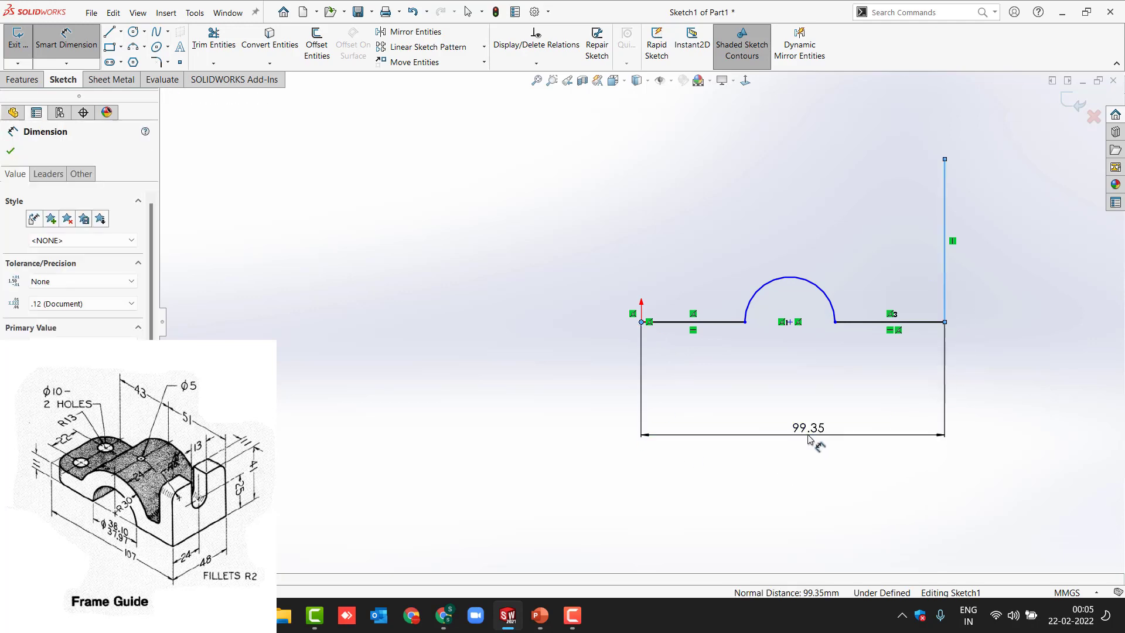
{"action": "type", "text": "107"}
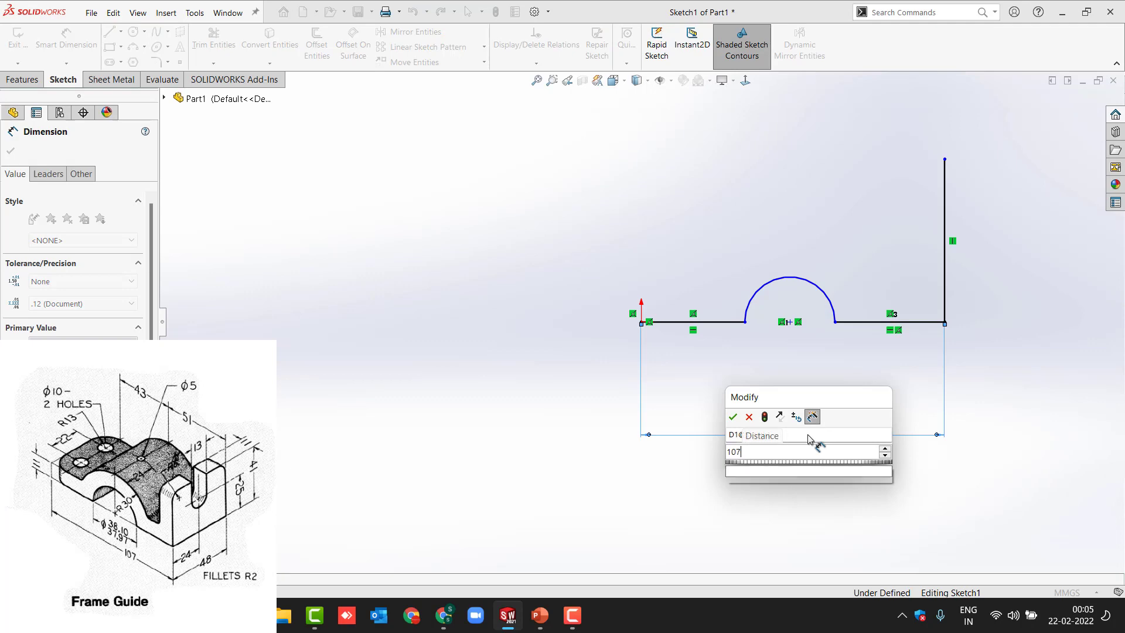
{"action": "key", "text": "Return"}
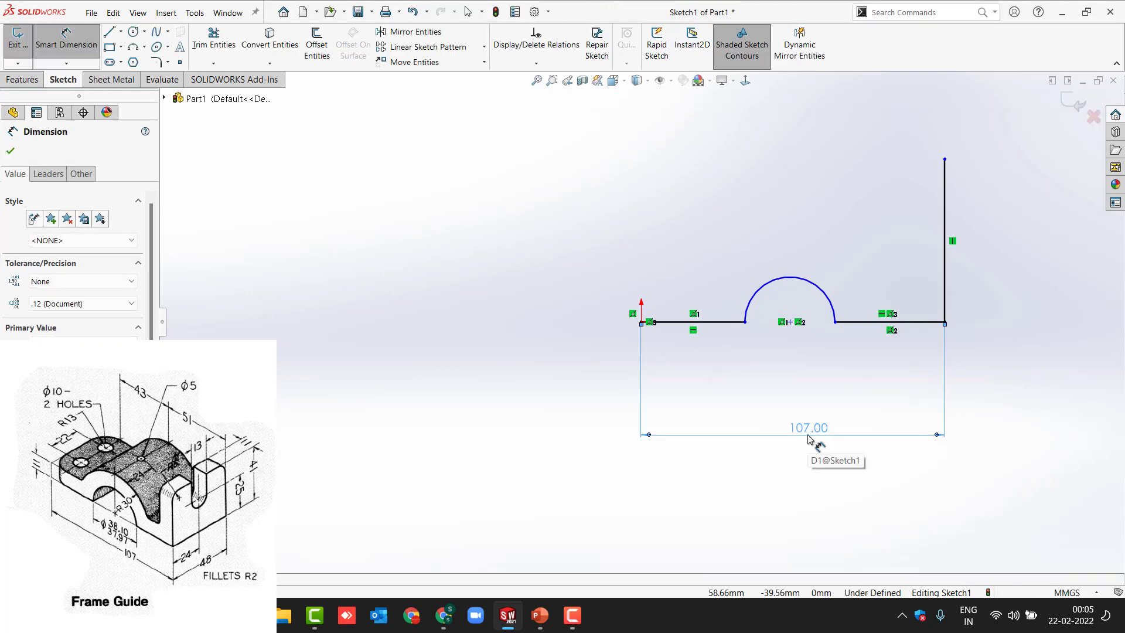
- Dimension the semicircular arc with a radius of 30 mm
{"action": "left_click", "coordinate": [804, 280]}
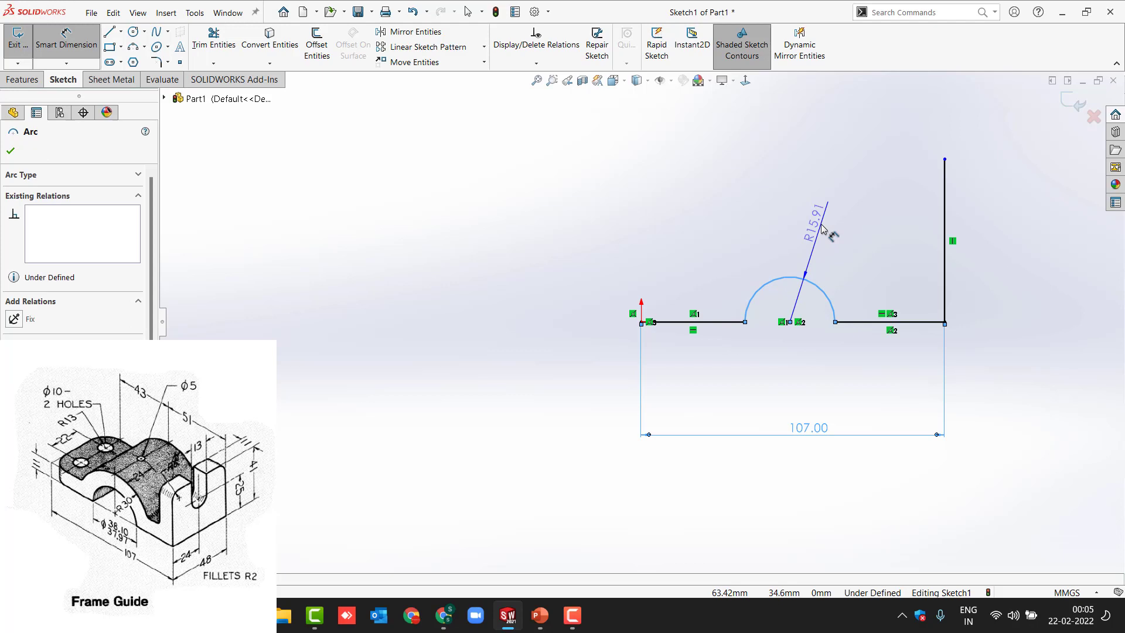
{"action": "left_click", "coordinate": [823, 228]}
{"action": "type", "text": "30"}
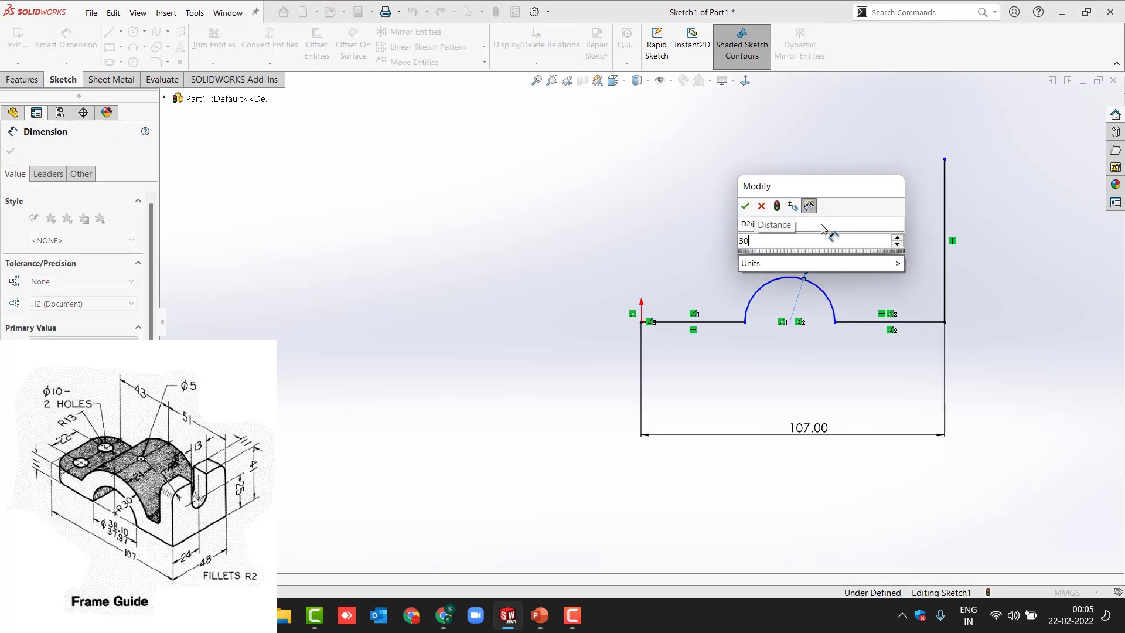
{"action": "key", "text": "Return"}
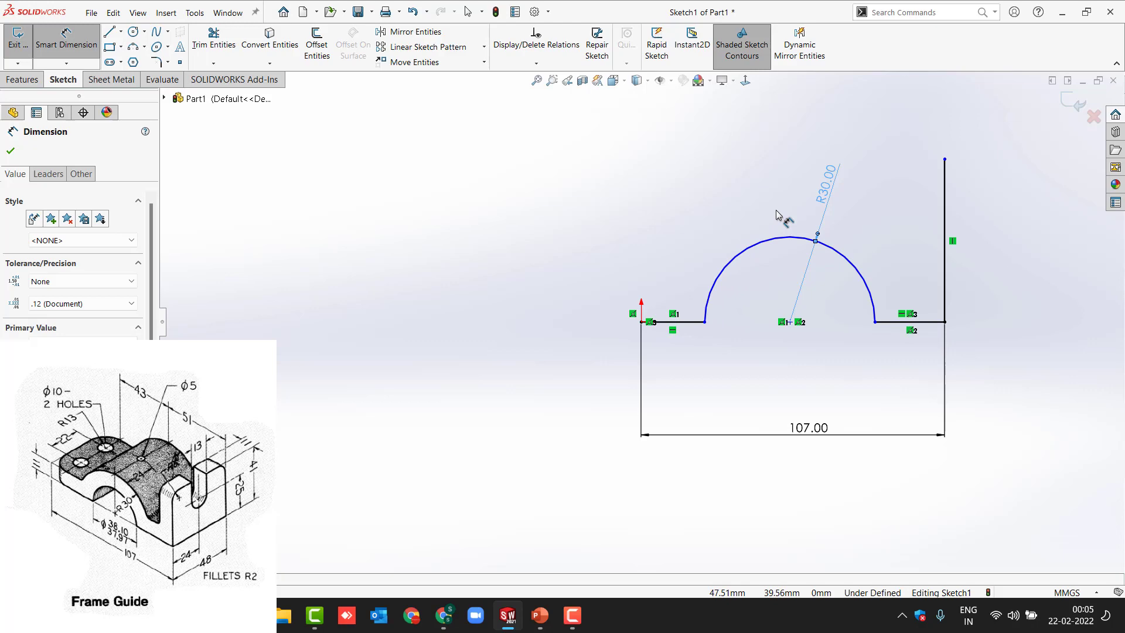
- Offset both base lines, the arc and the vertical line by 11 mm toward the inside of the profile, with the direction reversed
{"action": "left_click", "coordinate": [316, 46]}
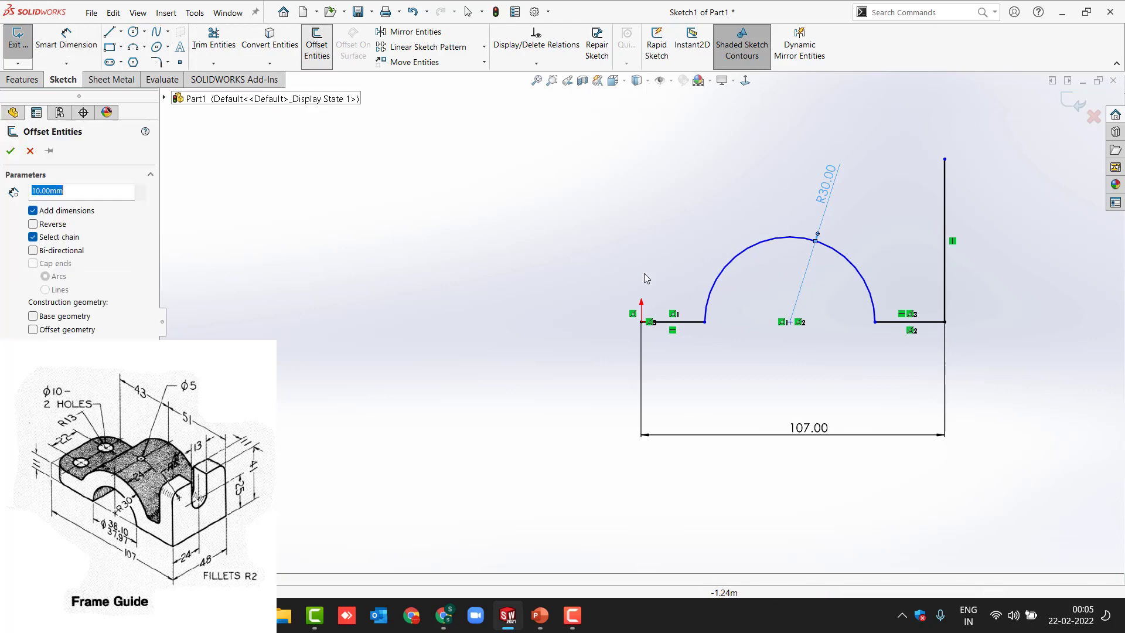
{"action": "left_click", "coordinate": [29, 151]}
{"action": "left_click", "coordinate": [698, 327]}
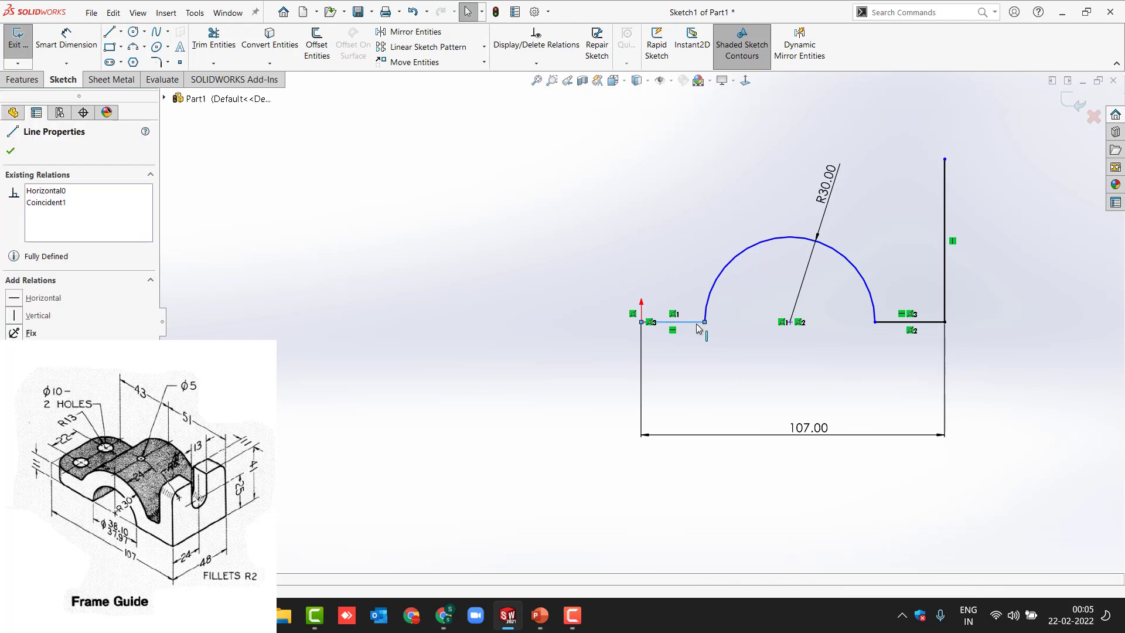
{"action": "left_click", "coordinate": [716, 276], "text": "ctrl"}
{"action": "left_click", "coordinate": [915, 322], "text": "ctrl"}
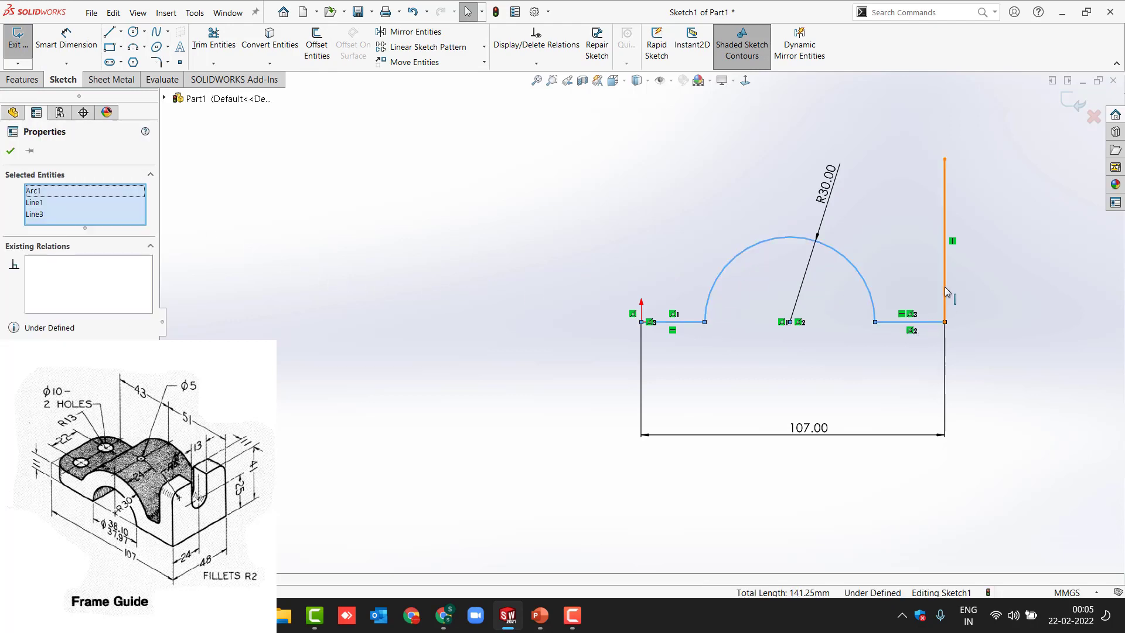
{"action": "left_click", "coordinate": [944, 291], "text": "ctrl"}
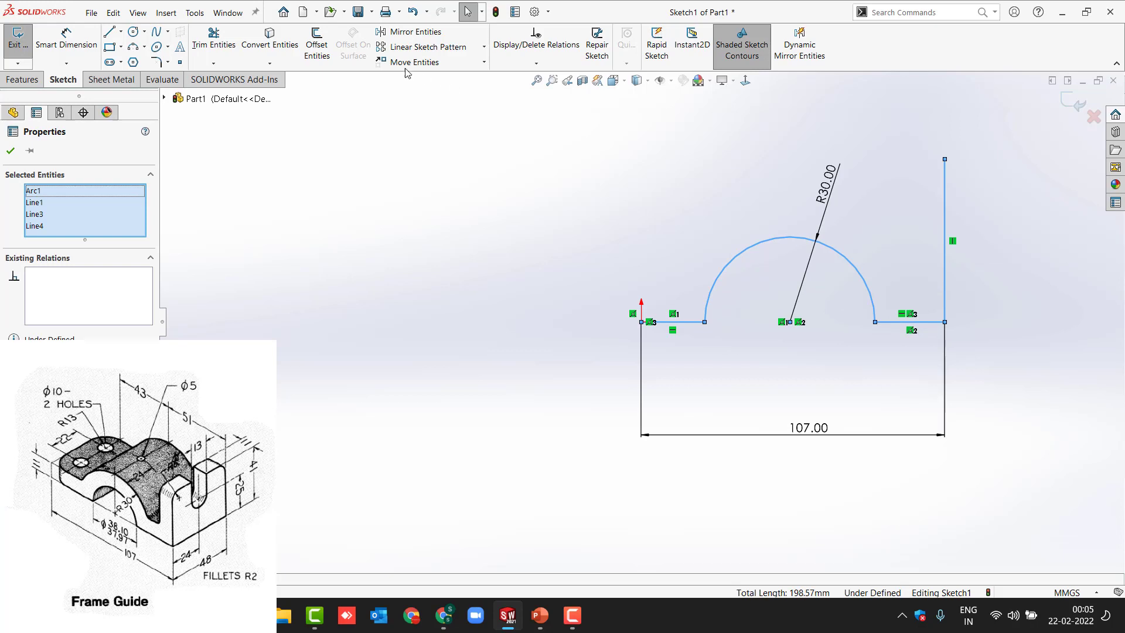
{"action": "left_click", "coordinate": [317, 47]}
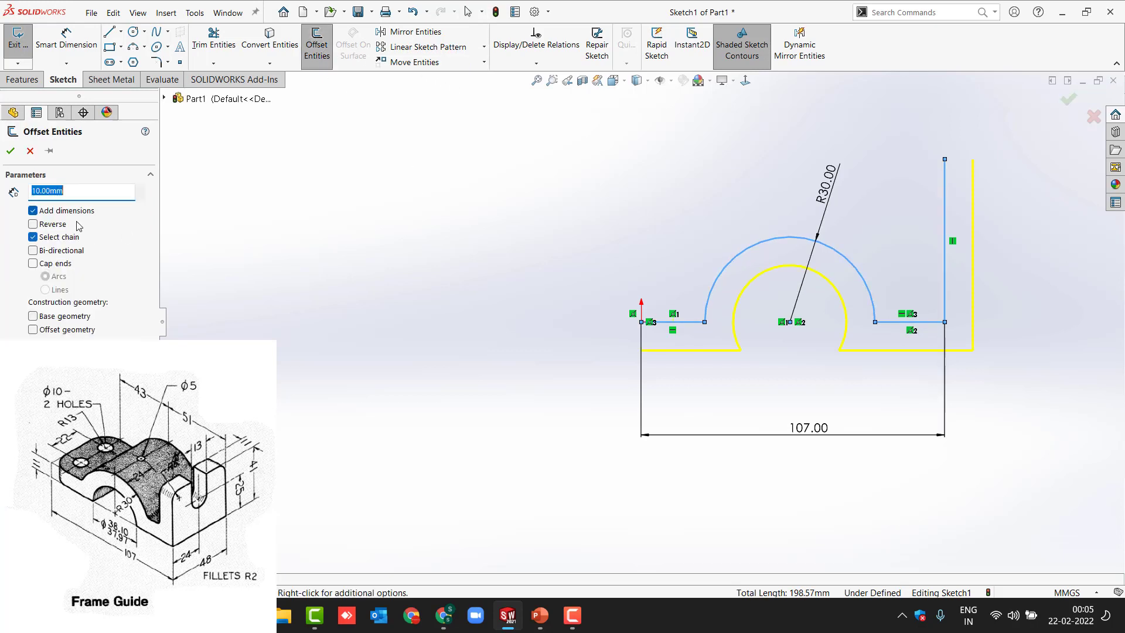
{"action": "left_click", "coordinate": [53, 224]}
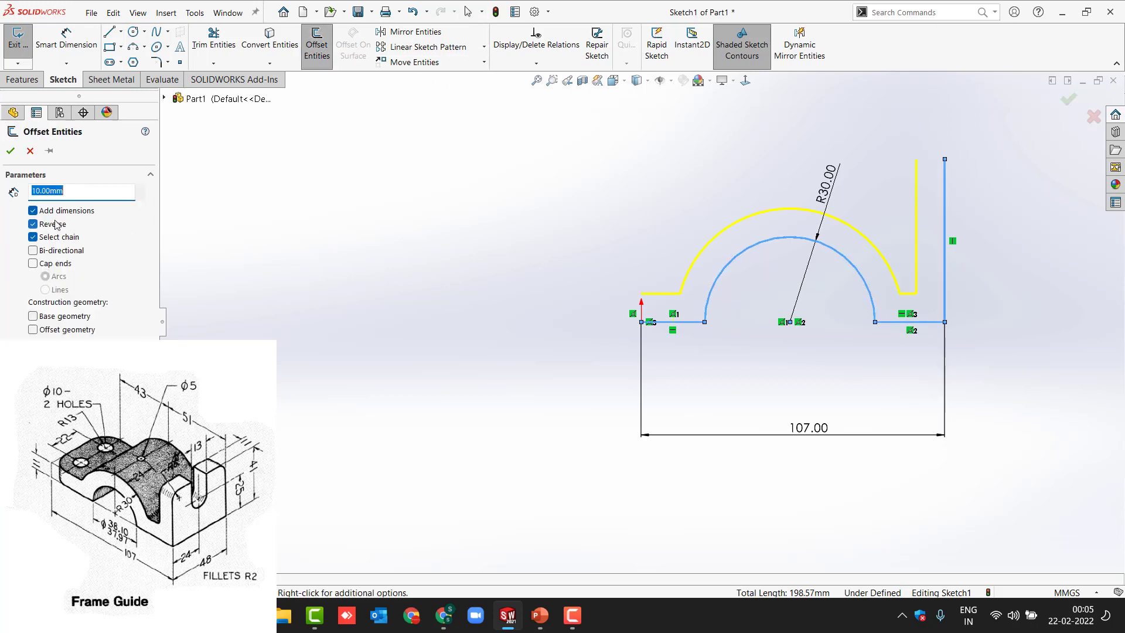
{"action": "type", "text": "11"}
{"action": "left_click", "coordinate": [10, 151]}
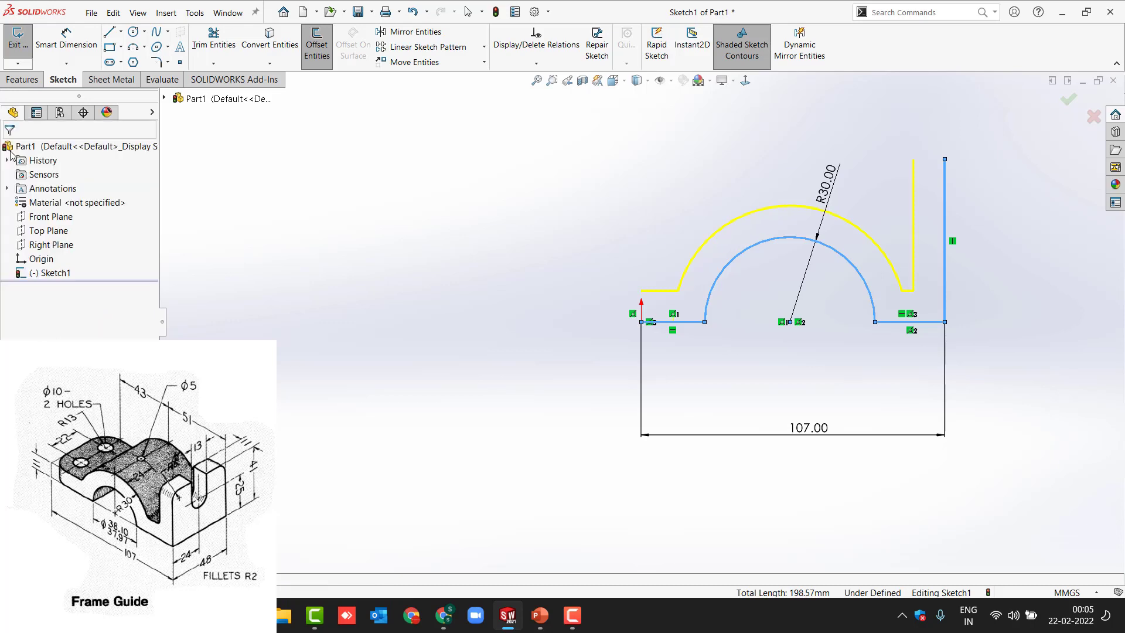
- Delete the inner arc's radius dimension and dimension the outer offset arc with a radius of 30 mm instead
{"action": "right_click", "coordinate": [826, 196]}
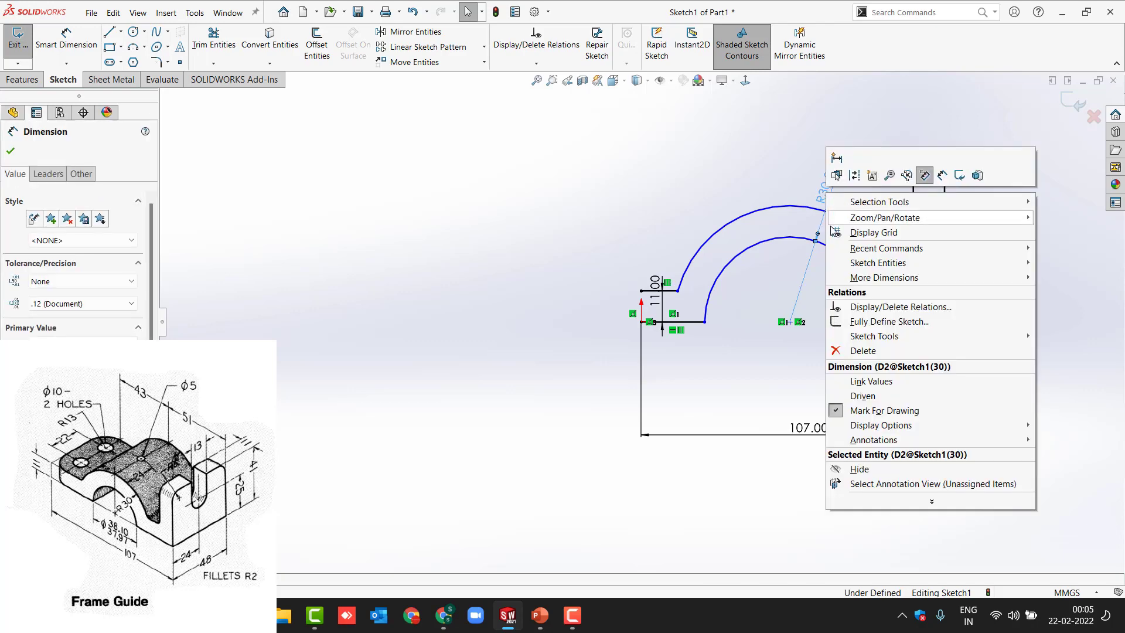
{"action": "left_click", "coordinate": [855, 353]}
{"action": "left_click", "coordinate": [69, 42]}
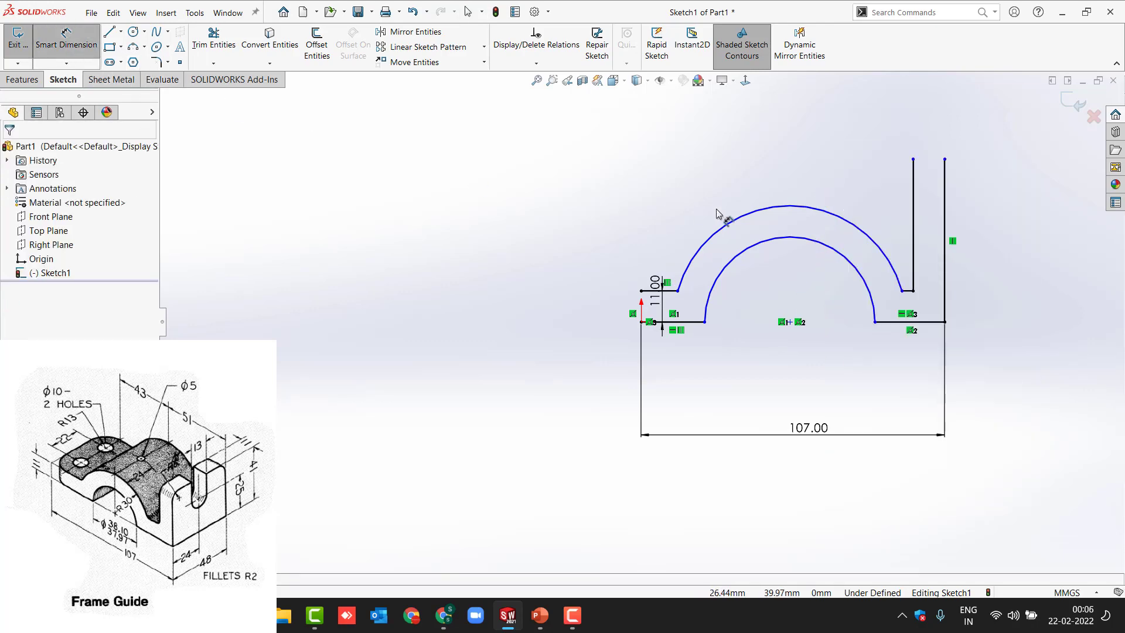
{"action": "left_click", "coordinate": [753, 212]}
{"action": "left_click", "coordinate": [769, 179]}
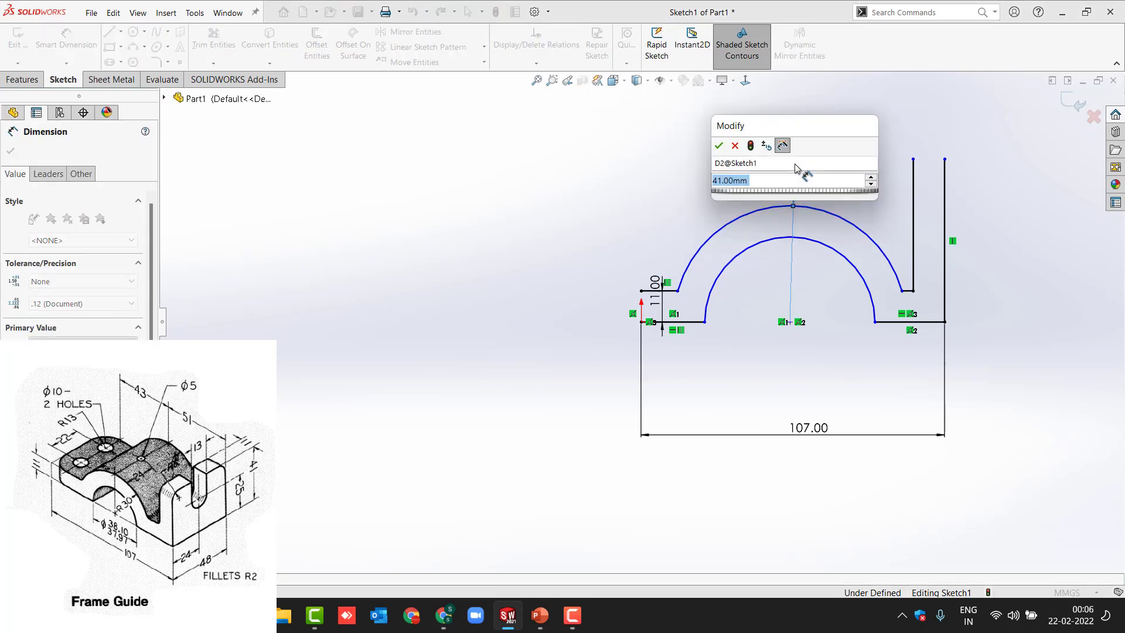
{"action": "type", "text": "30"}
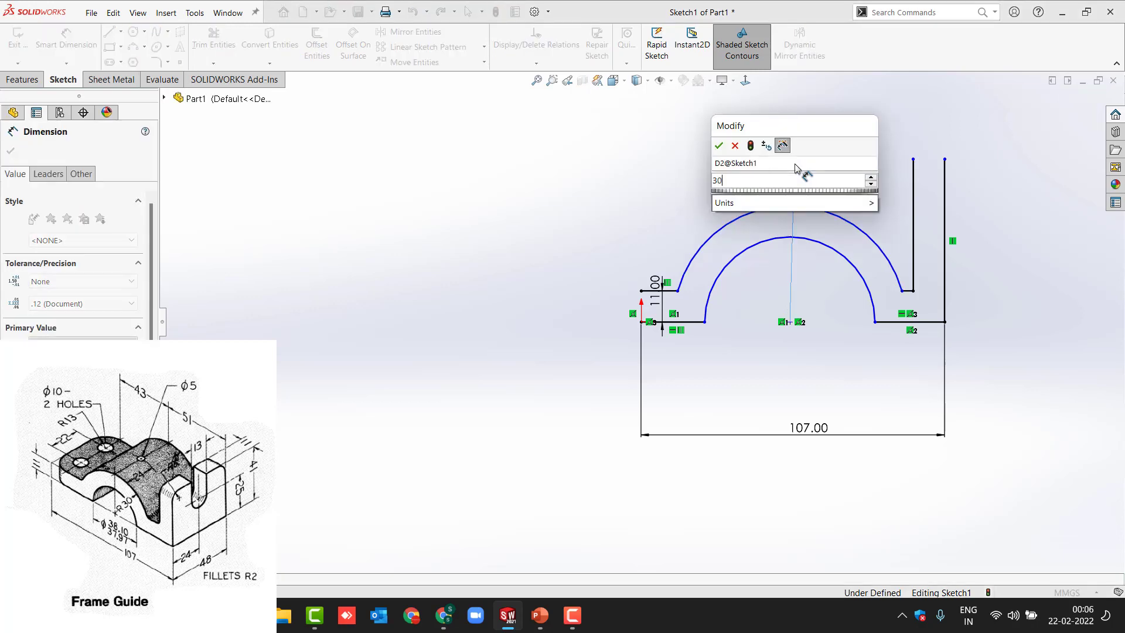
{"action": "key", "text": "Return"}
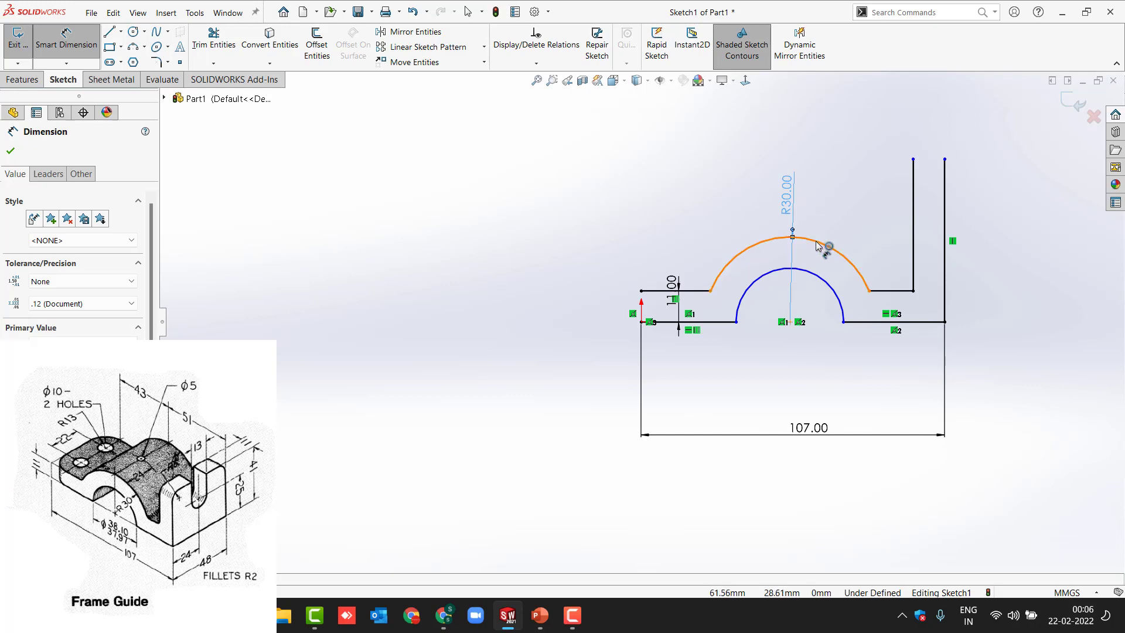
- Check the inner arc's opening width between its endpoints with a preview dimension, without placing it
{"action": "left_click", "coordinate": [737, 322]}
{"action": "left_click", "coordinate": [844, 323]}
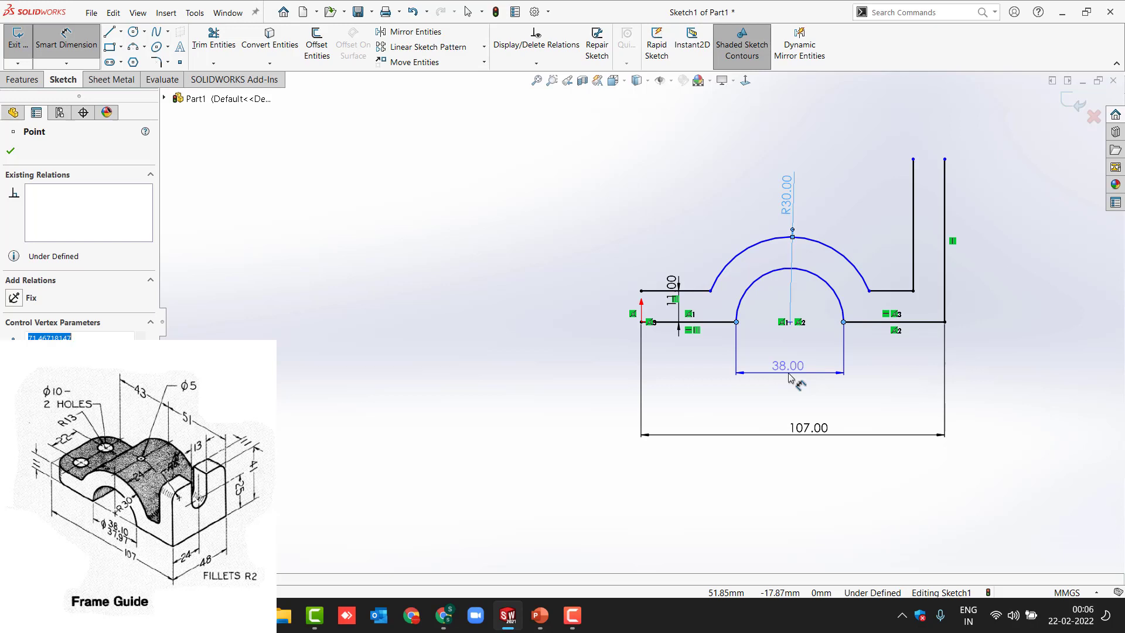
{"action": "key", "text": "Escape"}
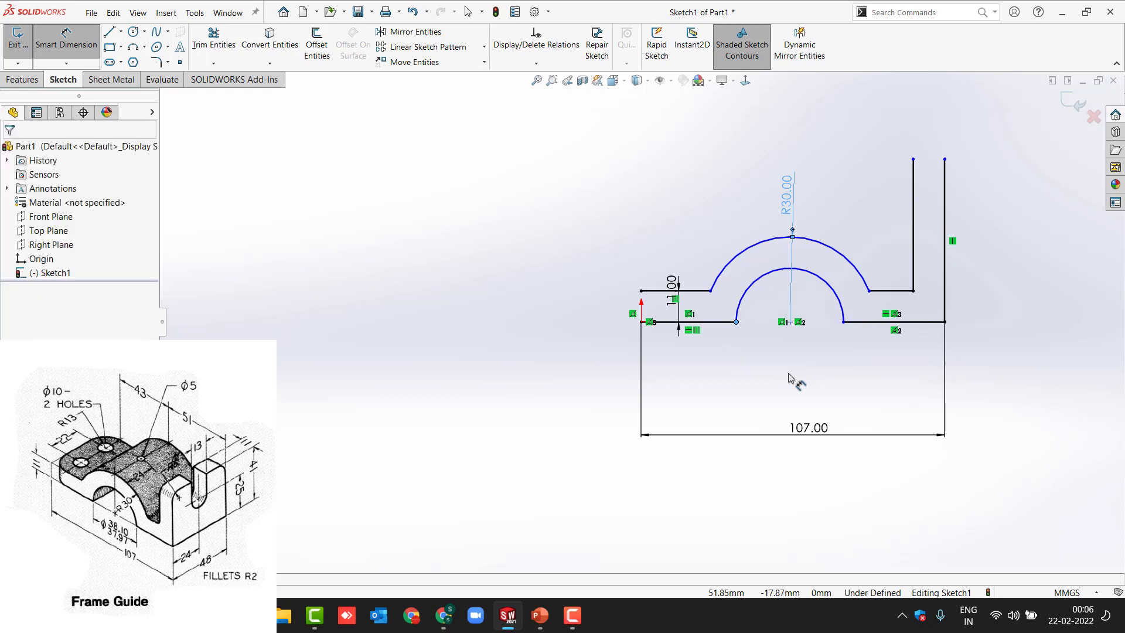
{"action": "left_click", "coordinate": [790, 322]}
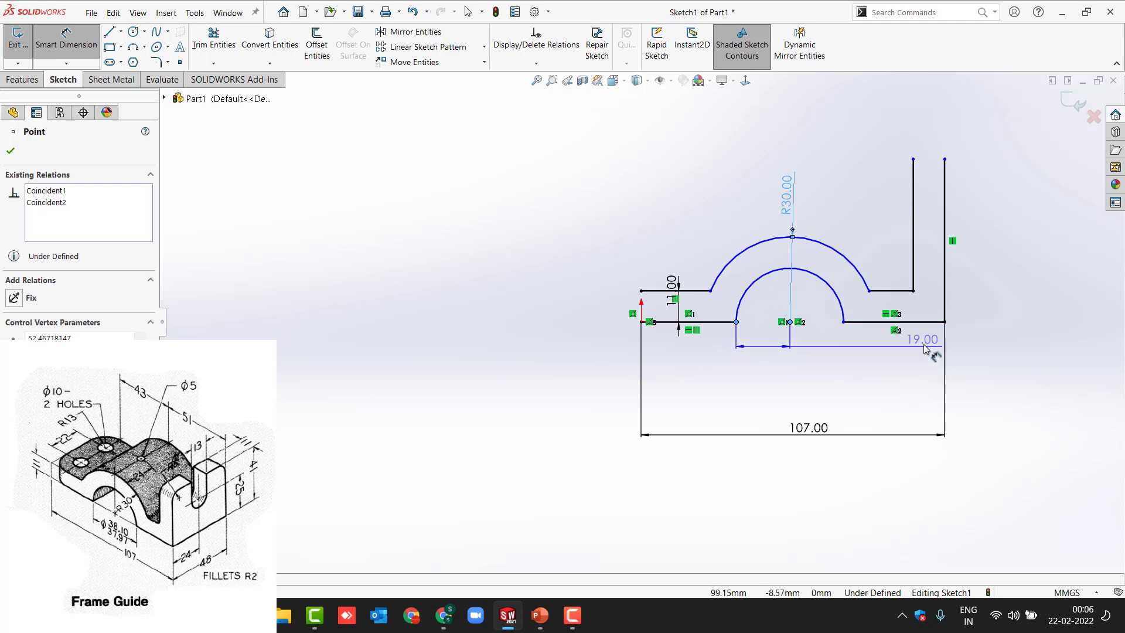
{"action": "key", "text": "Escape"}
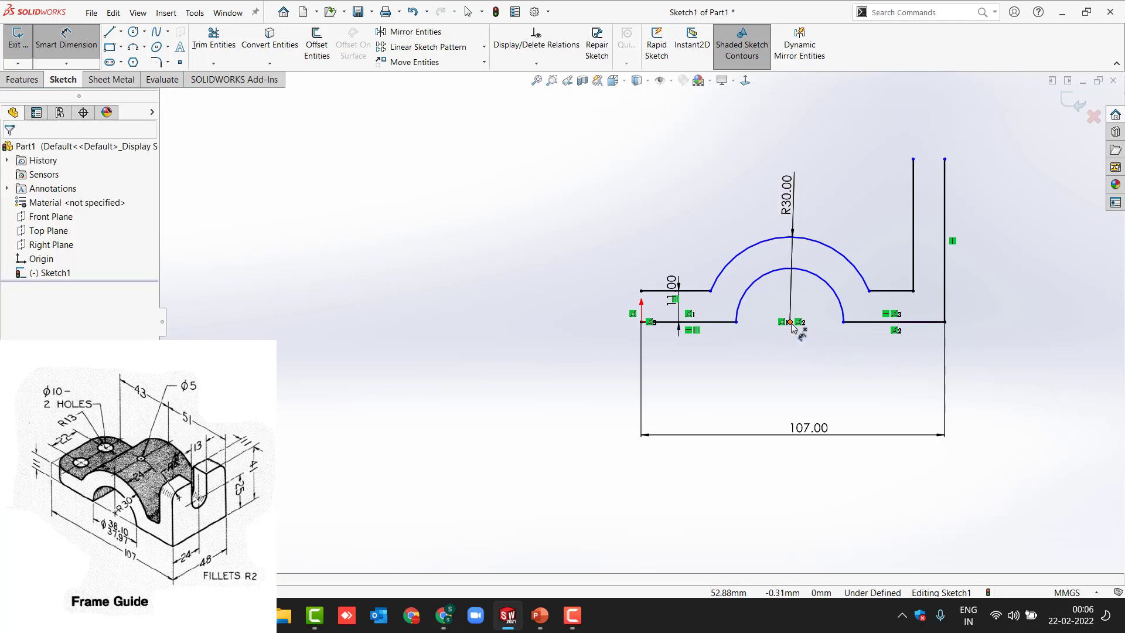
- Dimension the horizontal distance from the arc centre to the outer vertical line as 51 mm
{"action": "left_click", "coordinate": [790, 321]}
{"action": "left_click", "coordinate": [943, 307]}
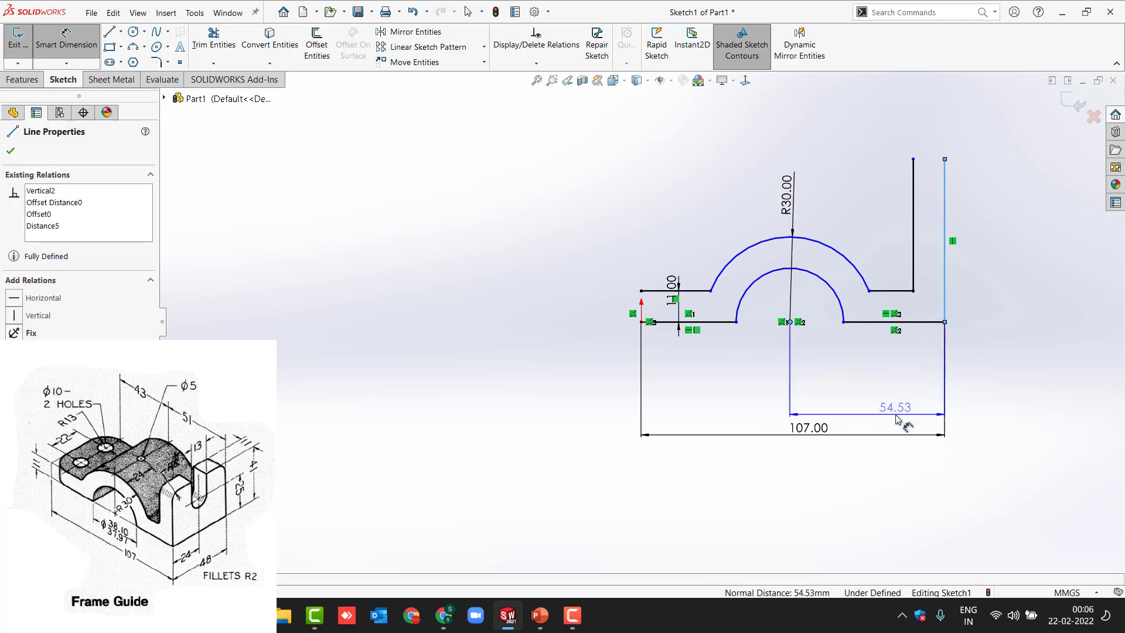
{"action": "left_click", "coordinate": [882, 414]}
{"action": "type", "text": "51"}
{"action": "key", "text": "Return"}
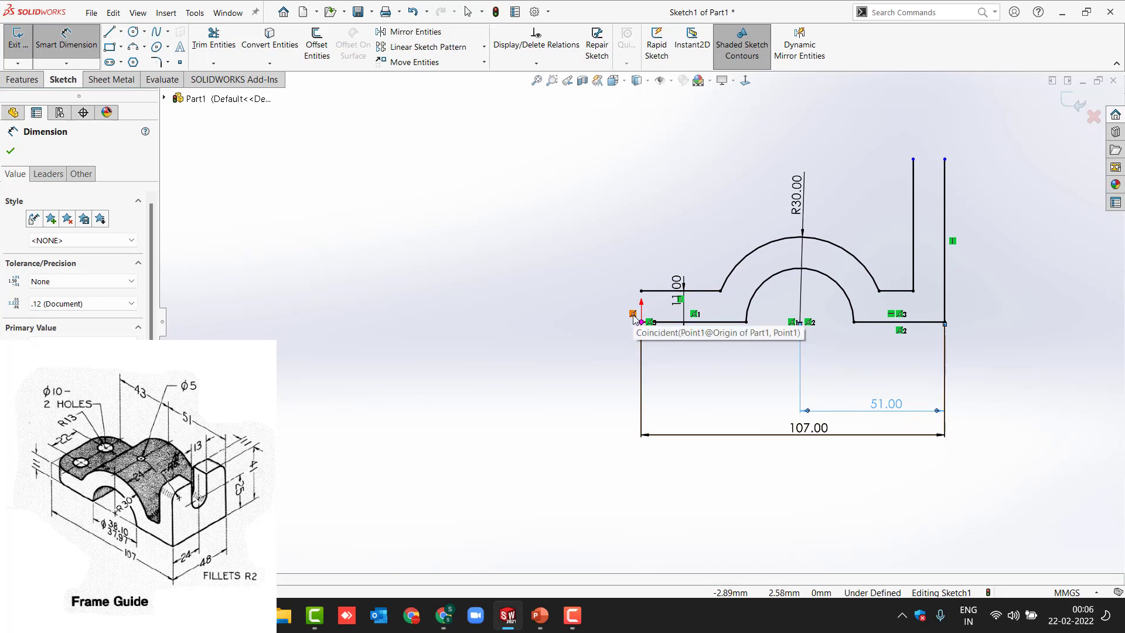
{"action": "key", "text": "Escape"}
- Close the profile with a vertical line at the base's free end and a horizontal line across the top of the upright
{"action": "key", "text": "l"}
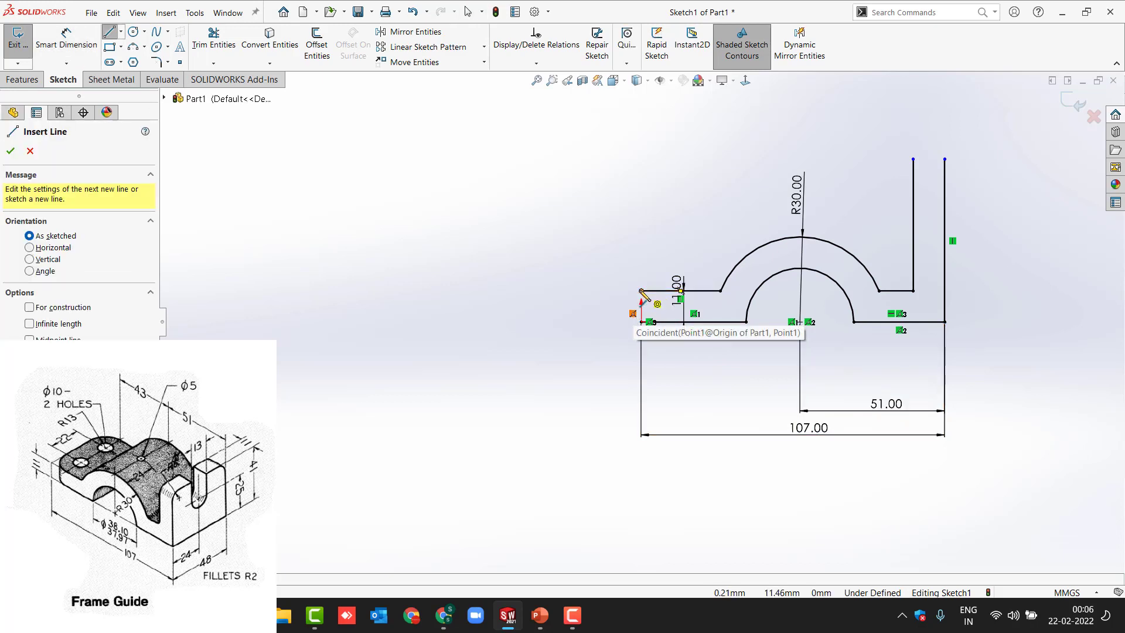
{"action": "left_click_drag", "start_coordinate": [640, 291], "coordinate": [640, 322]}
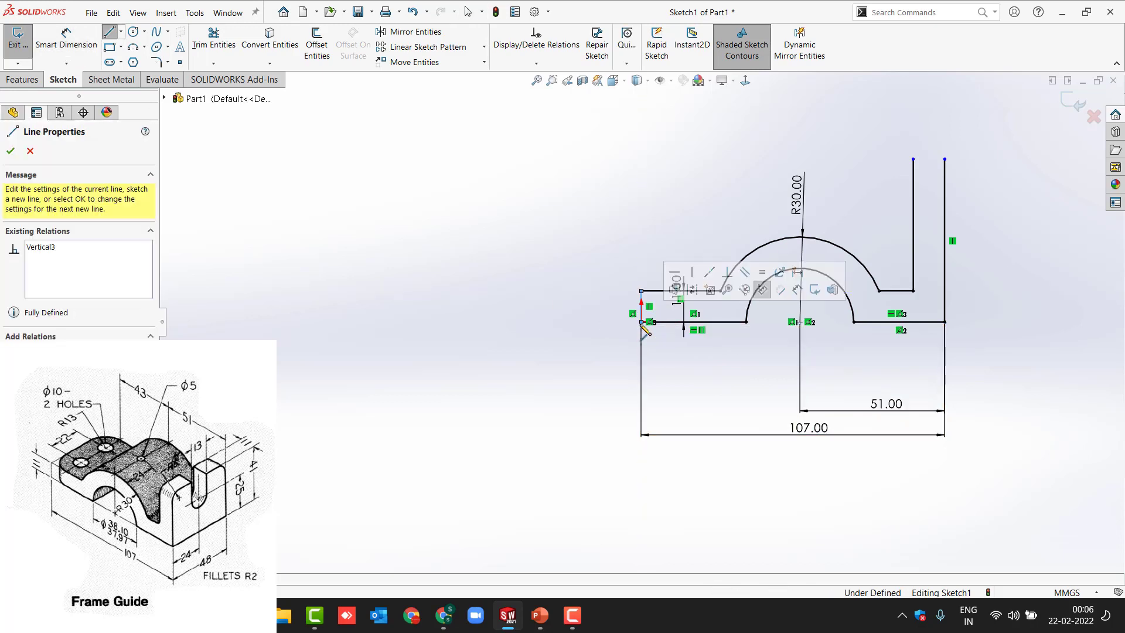
{"action": "left_click", "coordinate": [913, 158]}
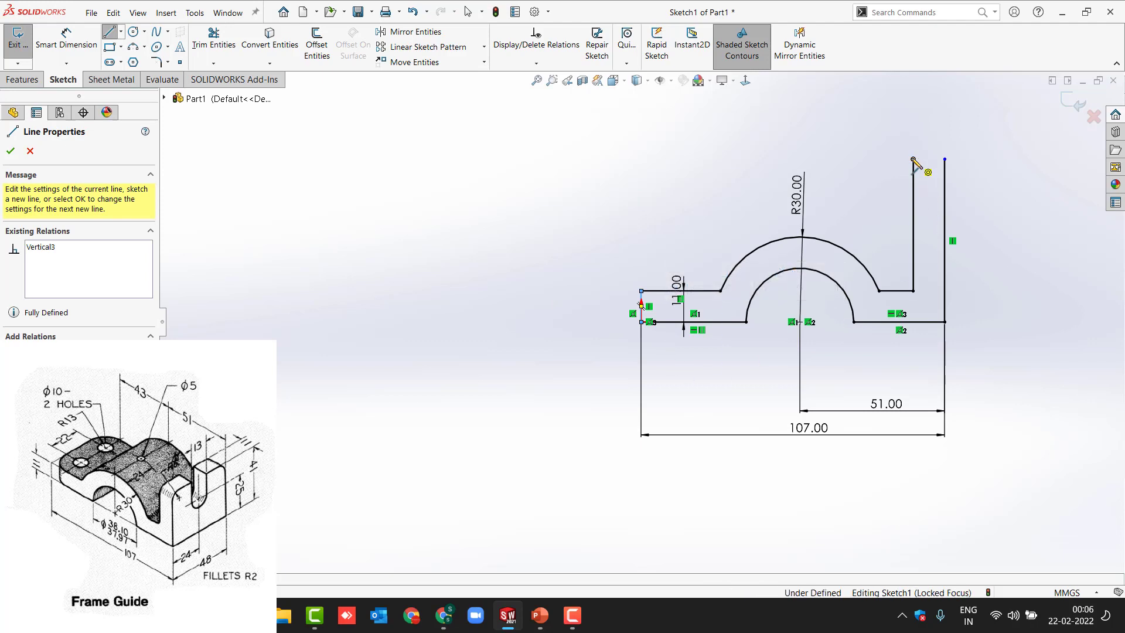
{"action": "left_click", "coordinate": [944, 159]}
{"action": "key", "text": "Escape"}
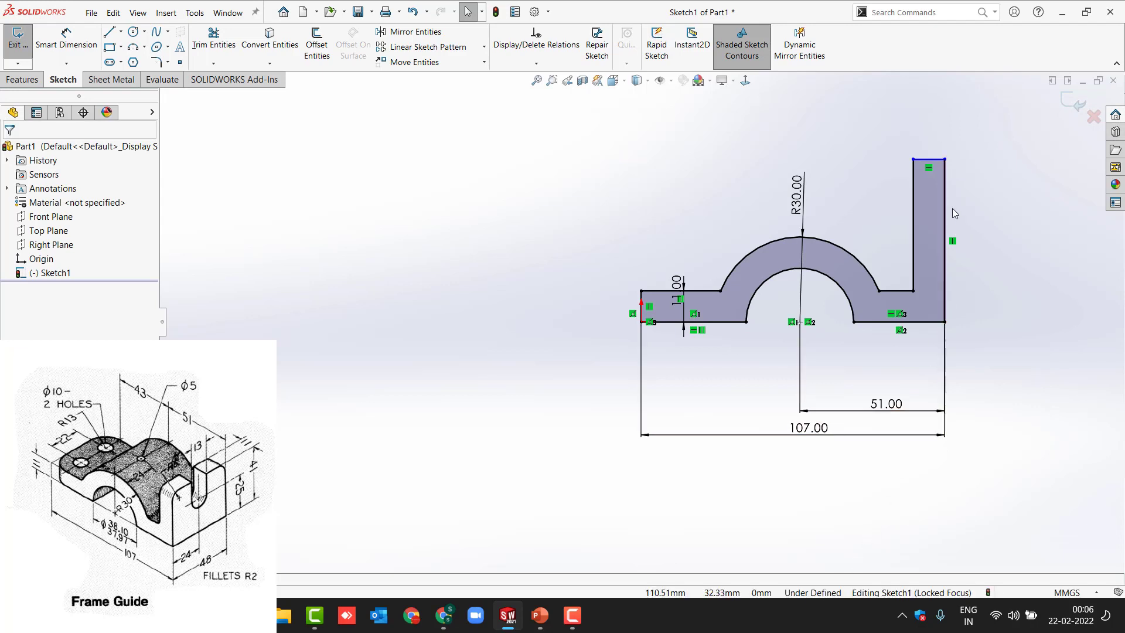
- Lower the upright's top line and dimension its height above the base line as 41 mm
{"action": "mouse_move", "coordinate": [935, 161]}
{"action": "left_mouse_down"}
{"action": "mouse_move", "coordinate": [934, 109]}
{"action": "mouse_move", "coordinate": [932, 231]}
{"action": "mouse_move", "coordinate": [921, 194]}
{"action": "left_mouse_up"}
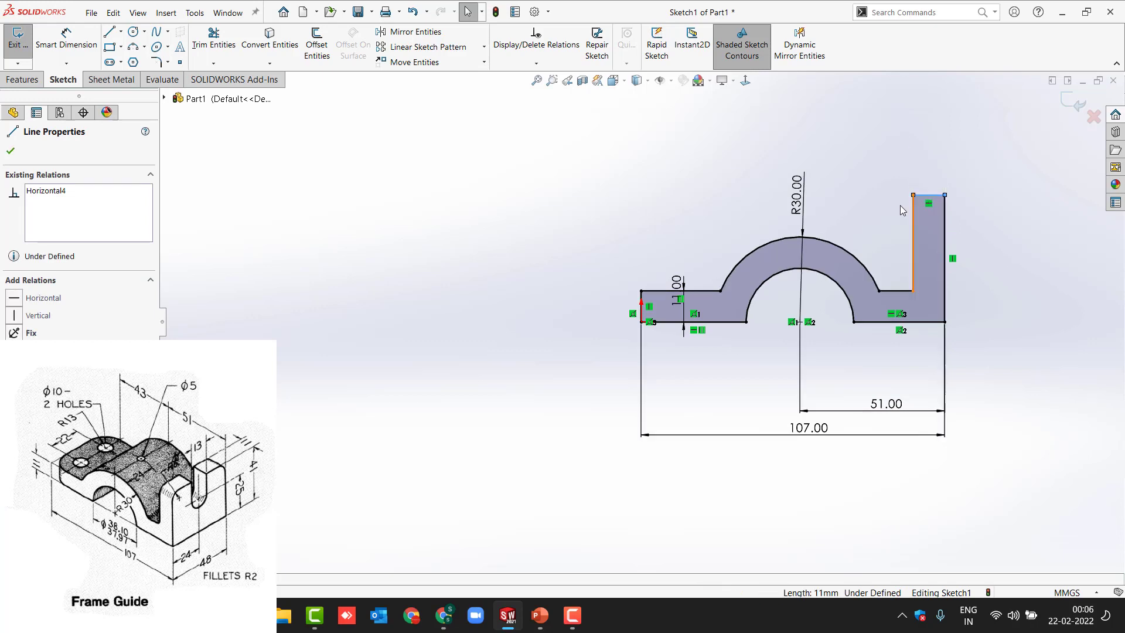
{"action": "left_click", "coordinate": [469, 194]}
{"action": "left_click", "coordinate": [81, 52]}
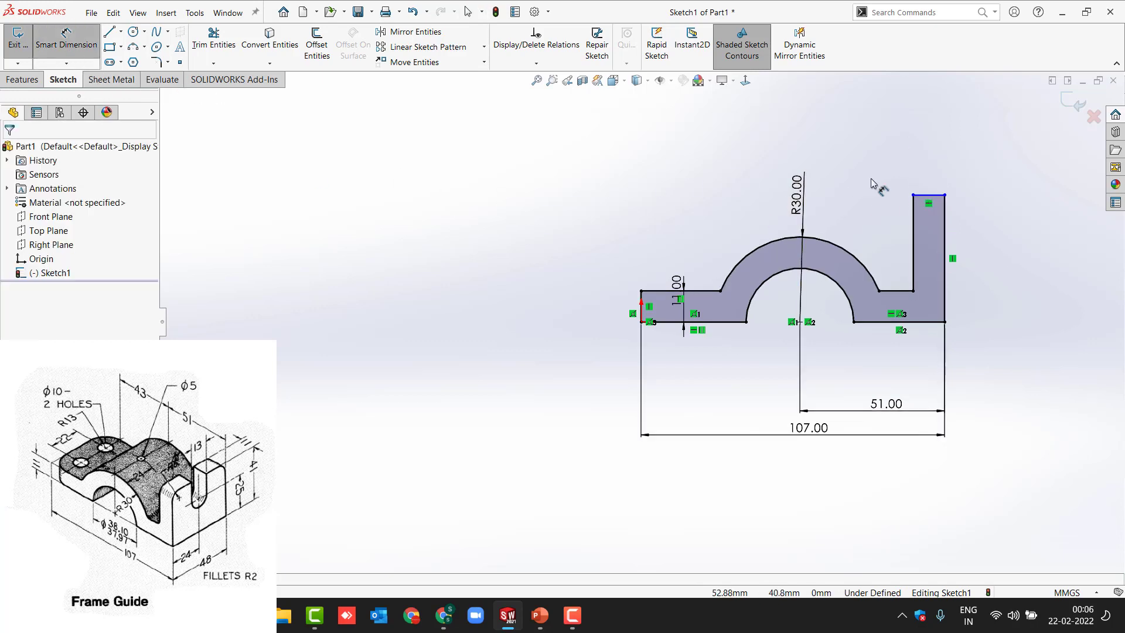
{"action": "left_click", "coordinate": [936, 195]}
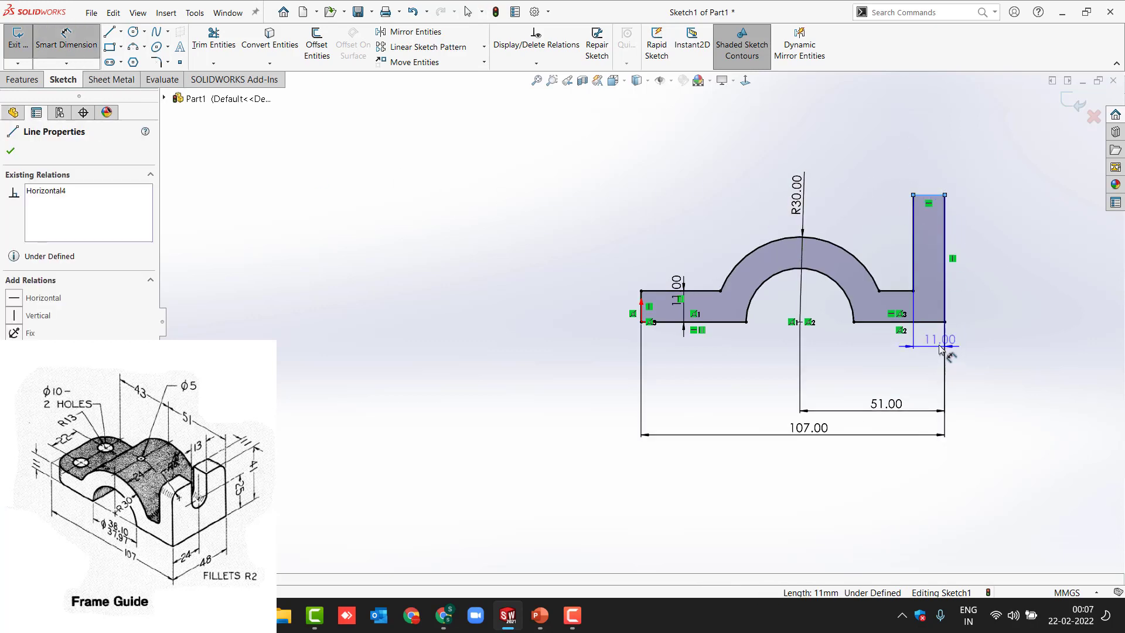
{"action": "left_click", "coordinate": [933, 321]}
{"action": "left_click", "coordinate": [1001, 271]}
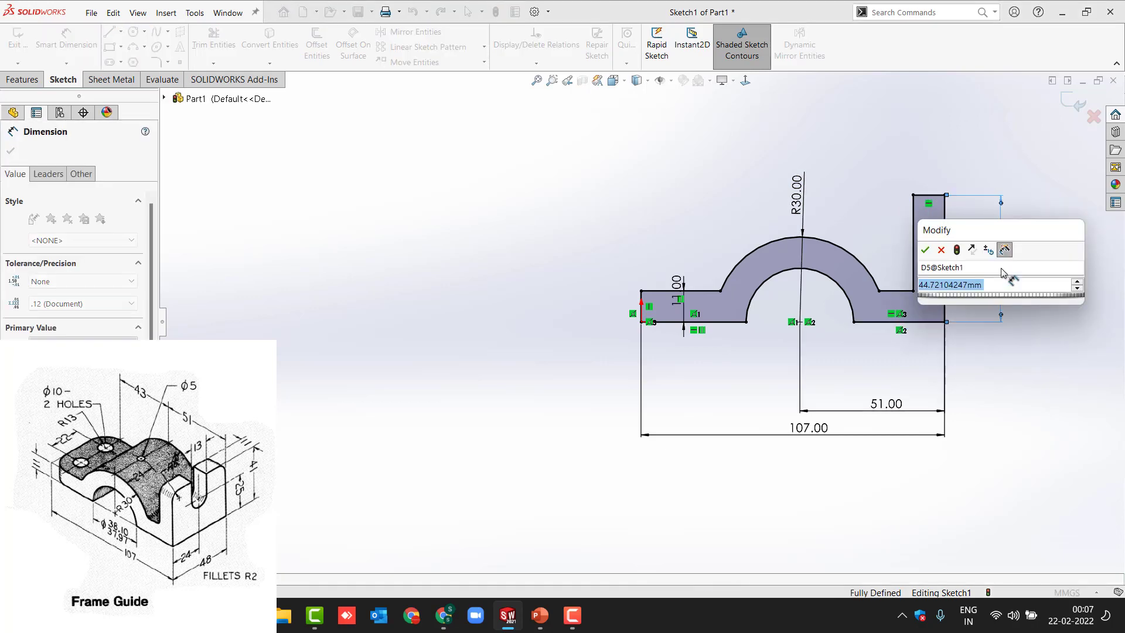
{"action": "type", "text": "41"}
{"action": "key", "text": "Return"}
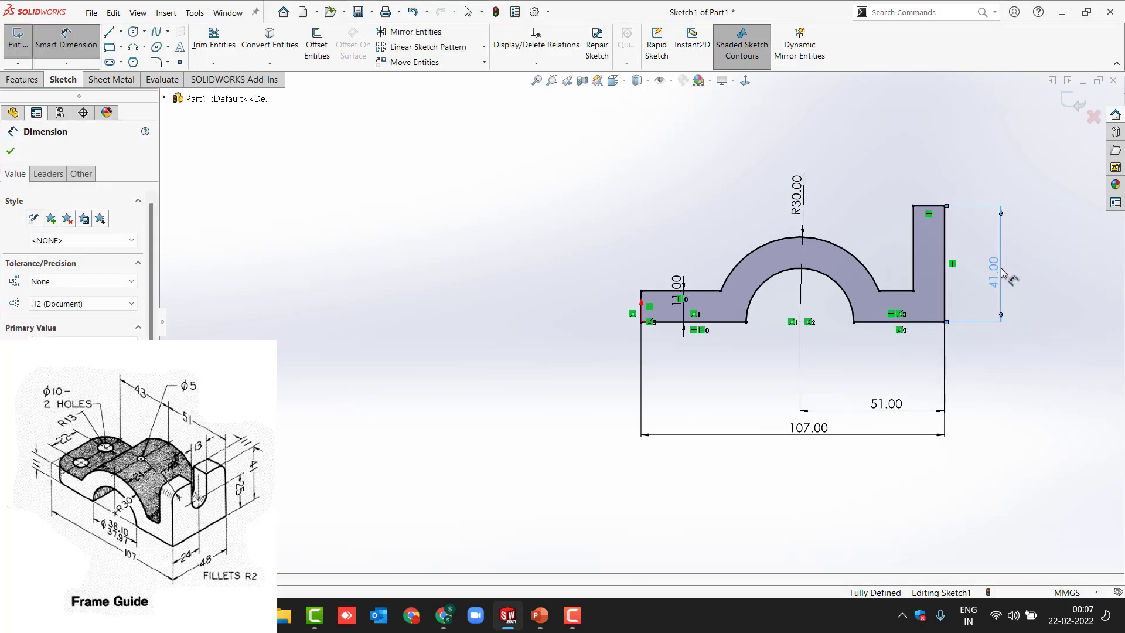
{"action": "key", "text": "Escape"}
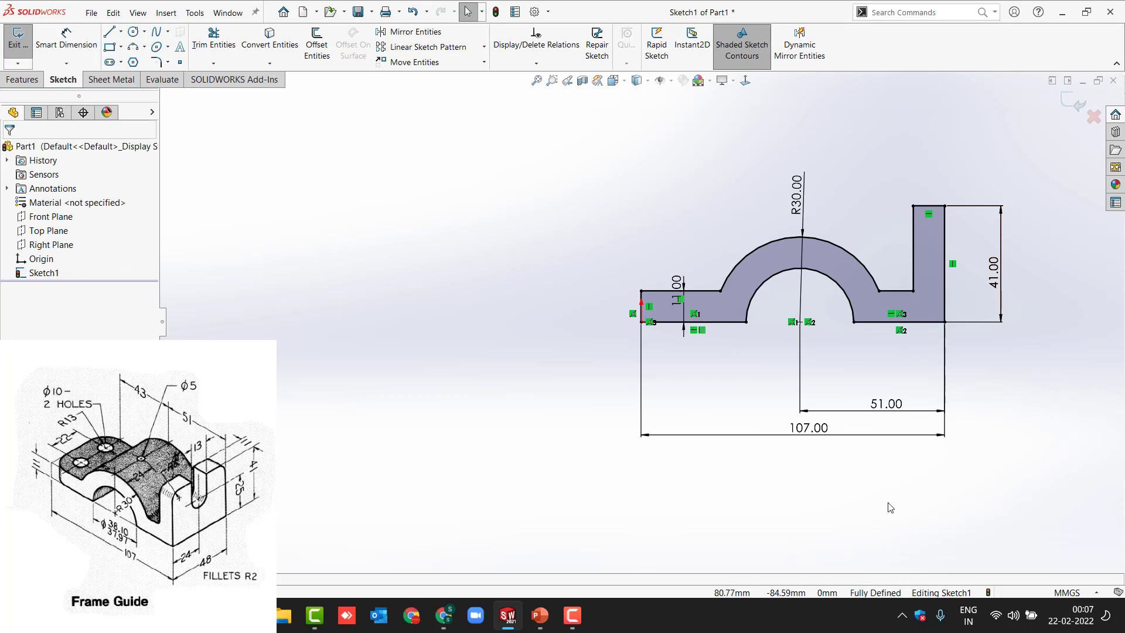
- Exit the sketch and extrude the profile 48 mm with the Mid Plane end condition
{"action": "left_click", "coordinate": [1073, 102]}
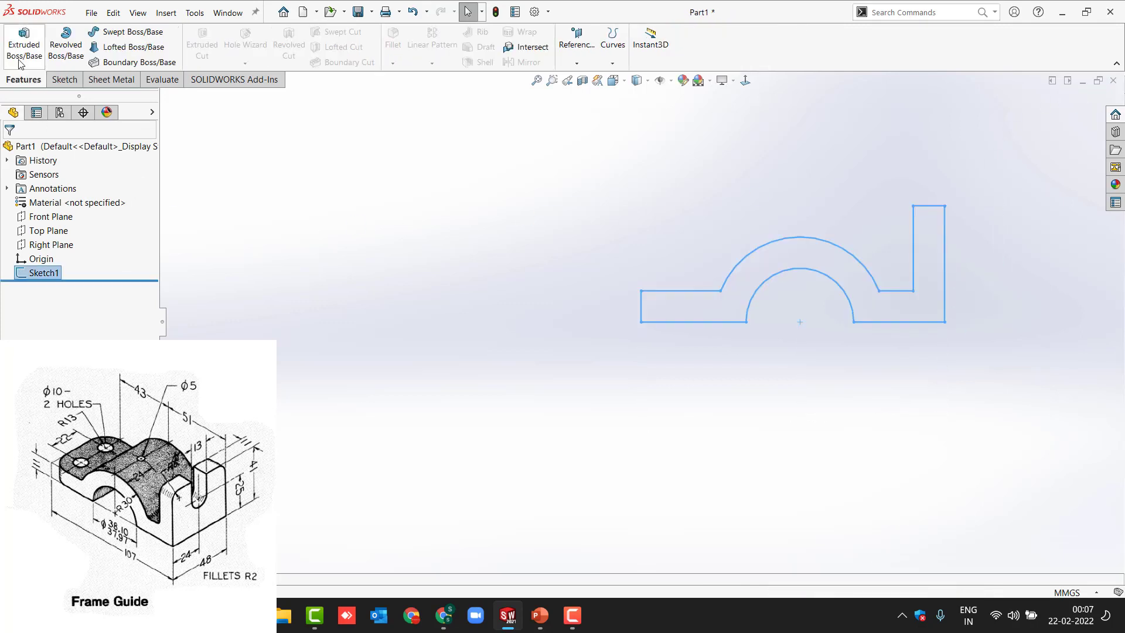
{"action": "mouse_move", "coordinate": [607, 246]}
{"action": "middle_mouse_down"}
{"action": "mouse_move", "coordinate": [584, 313]}
{"action": "mouse_move", "coordinate": [736, 205]}
{"action": "mouse_move", "coordinate": [711, 211]}
{"action": "middle_mouse_up"}
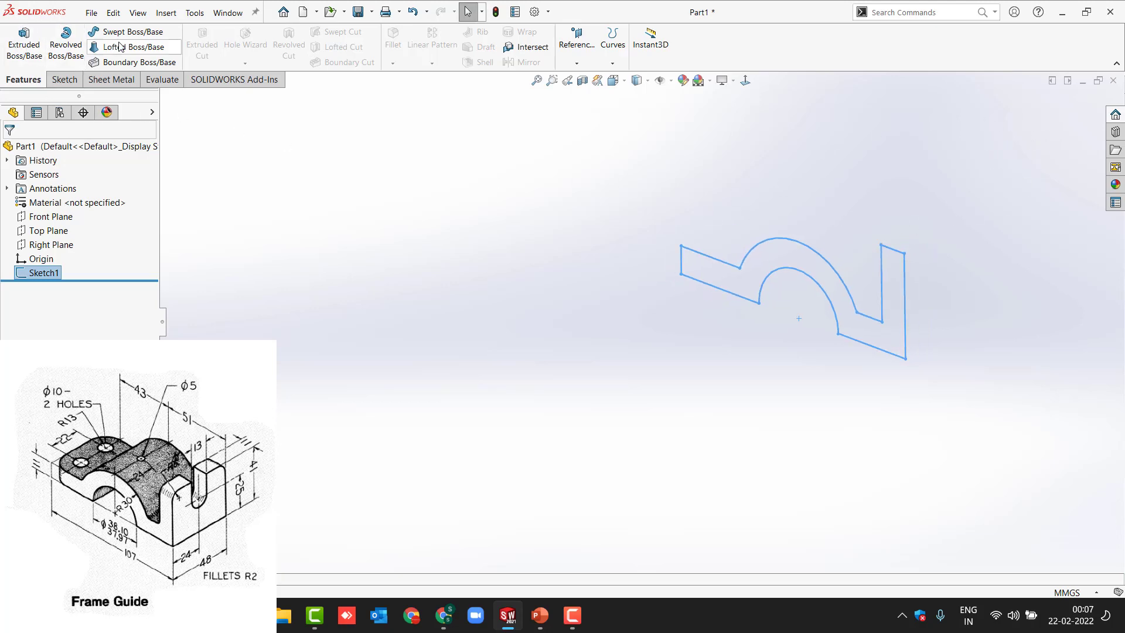
{"action": "left_click", "coordinate": [24, 45]}
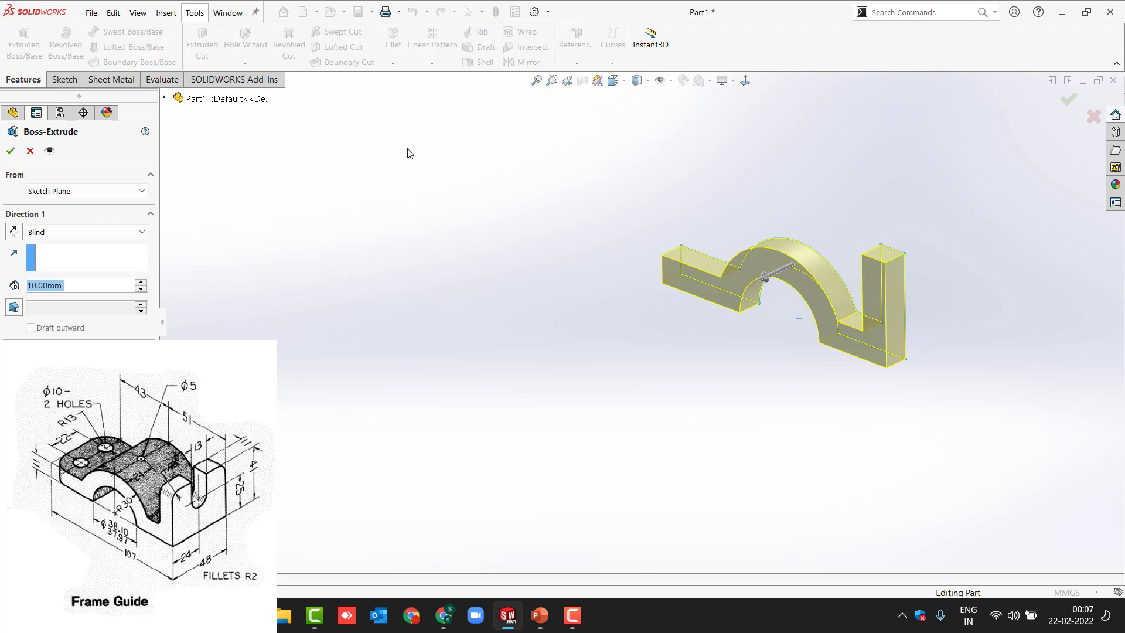
{"action": "left_click", "coordinate": [66, 232]}
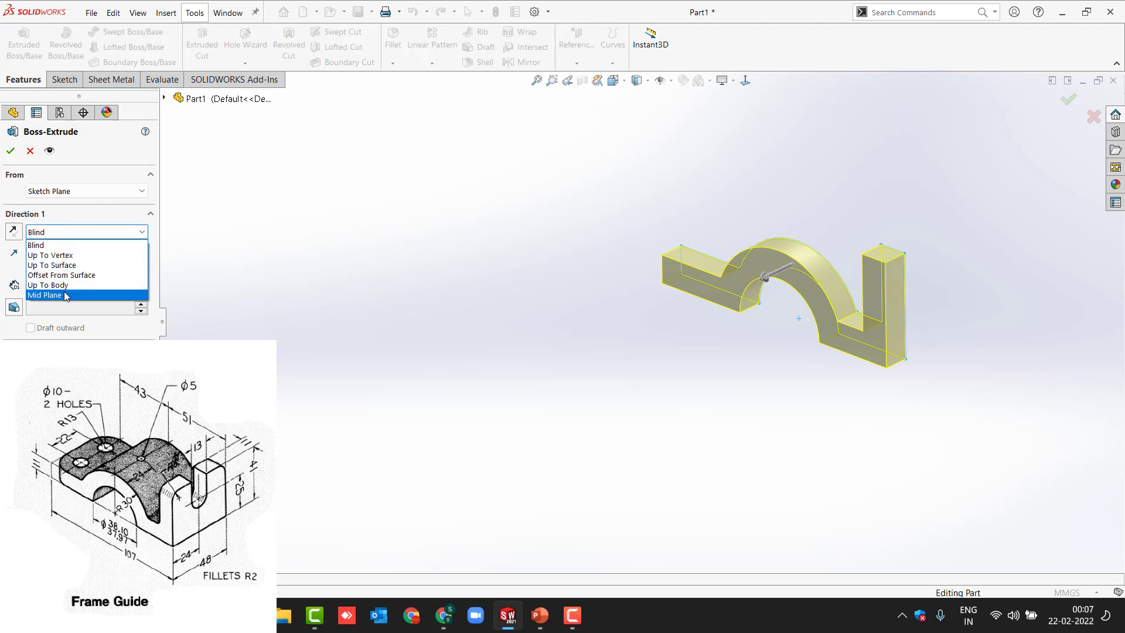
{"action": "left_click", "coordinate": [69, 295]}
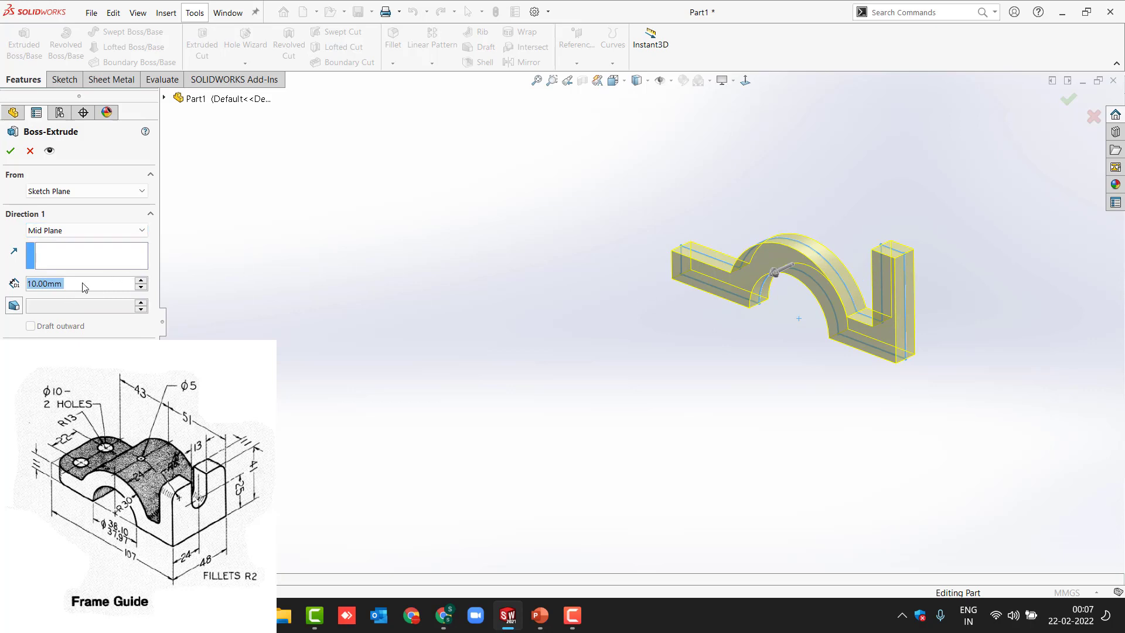
{"action": "type", "text": "48"}
{"action": "key", "text": "Return"}
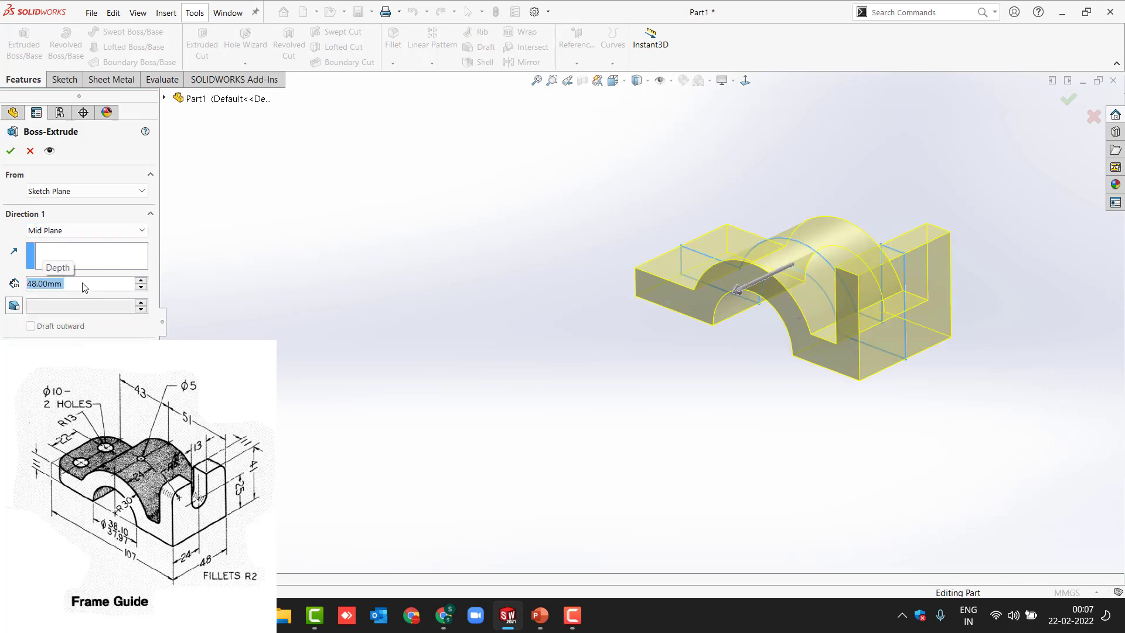
{"action": "left_click", "coordinate": [10, 150]}
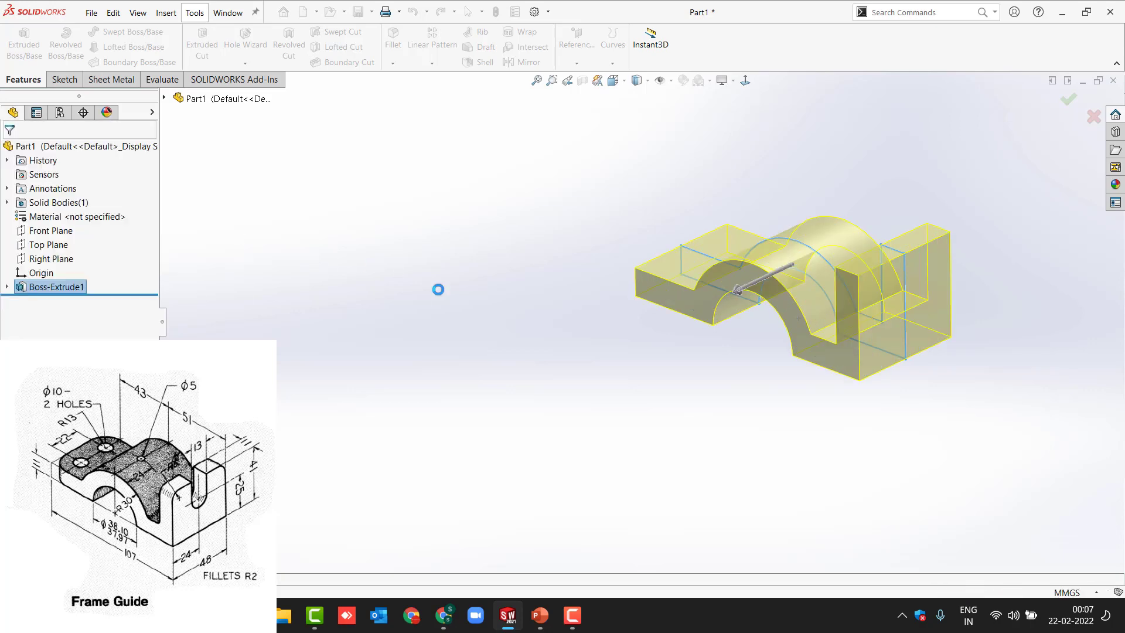
- Fillet the two short top corner edges of the upright wall with a 6 mm radius
{"action": "key", "text": "f"}
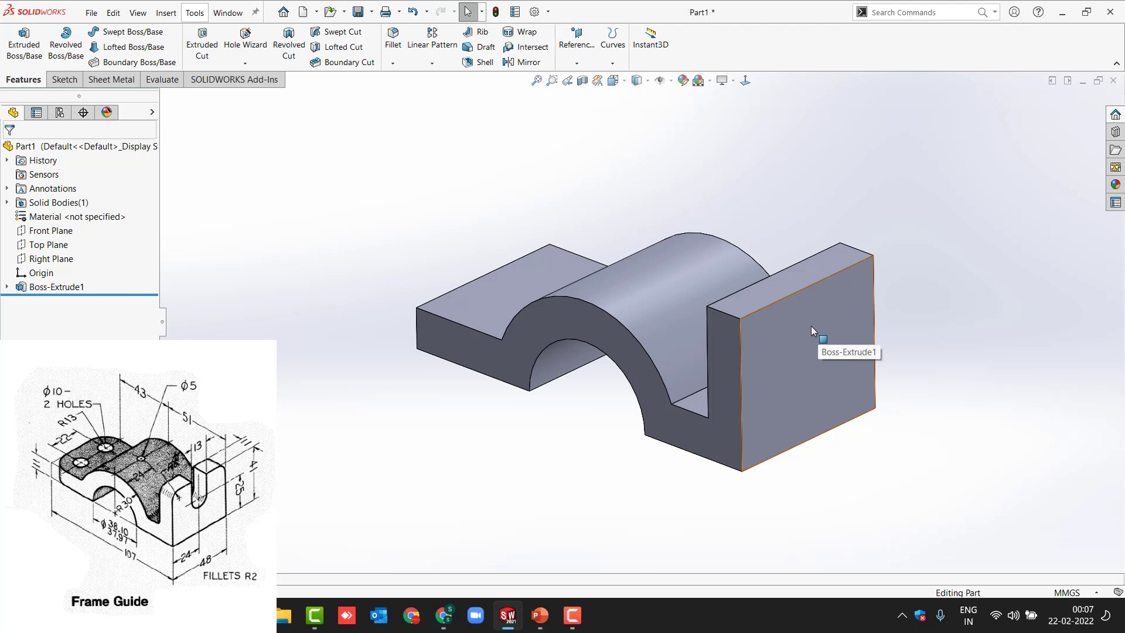
{"action": "left_click", "coordinate": [735, 316]}
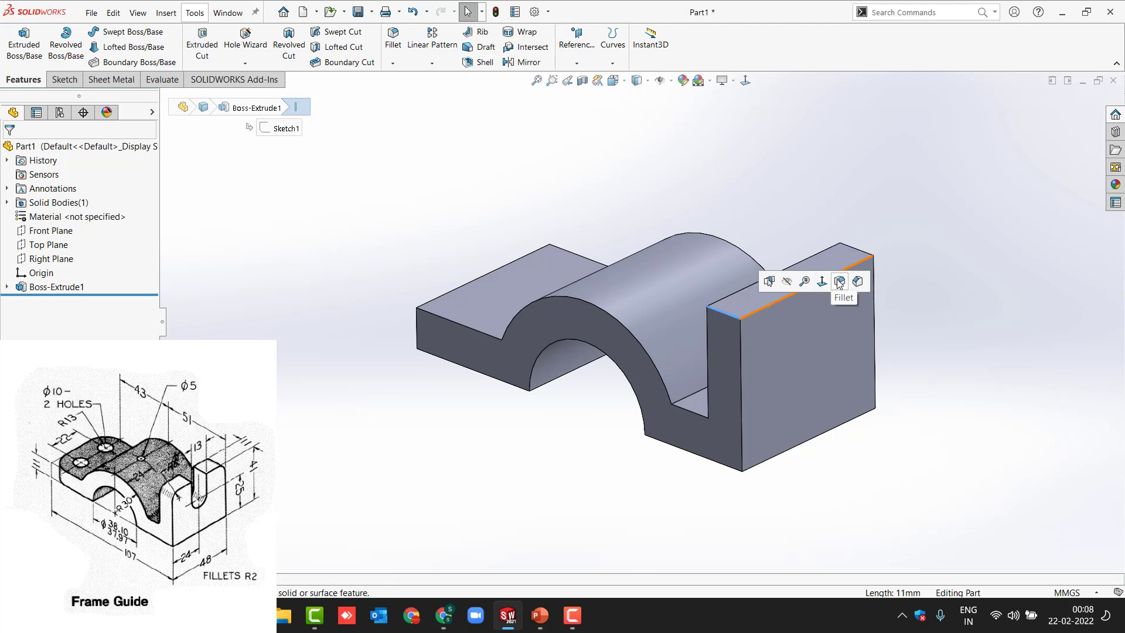
{"action": "left_click", "coordinate": [486, 177]}
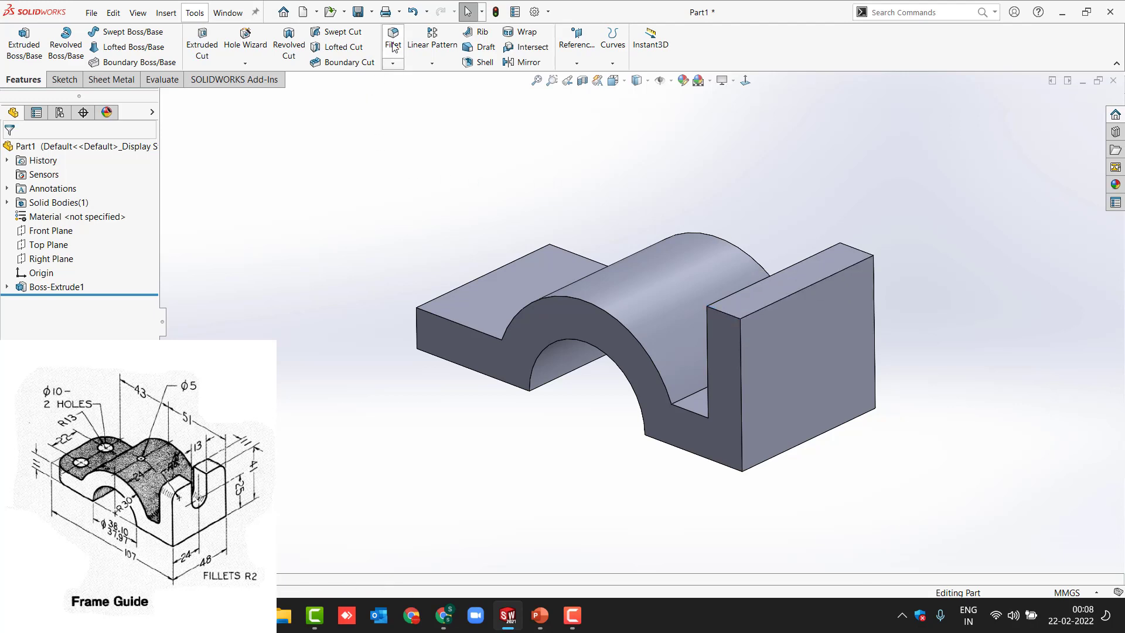
{"action": "left_click", "coordinate": [392, 62]}
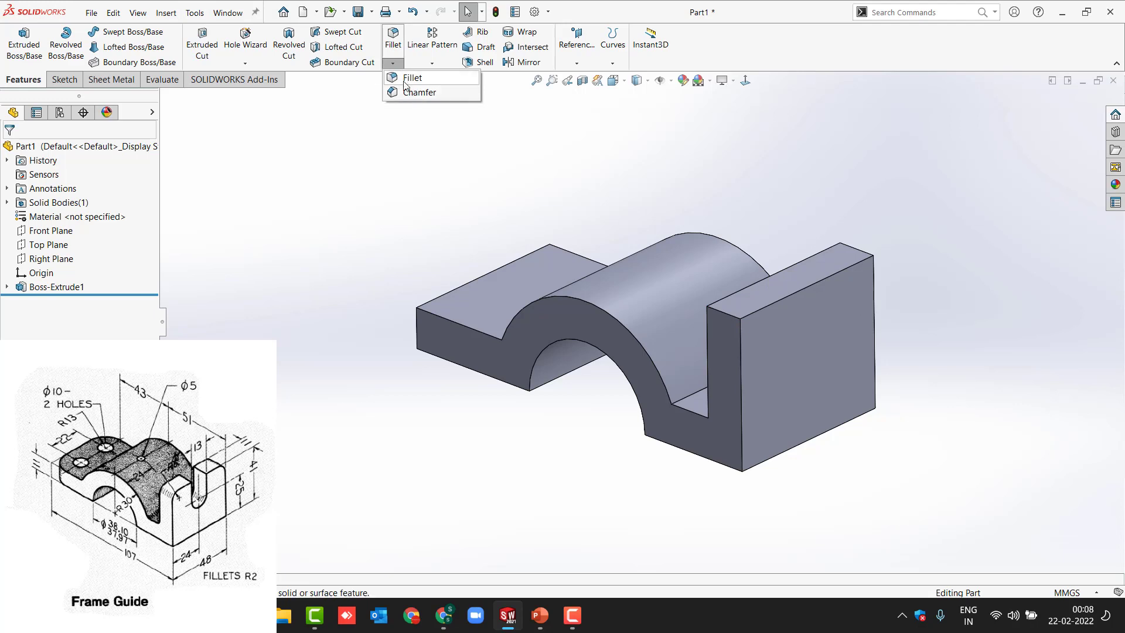
{"action": "left_click", "coordinate": [403, 81]}
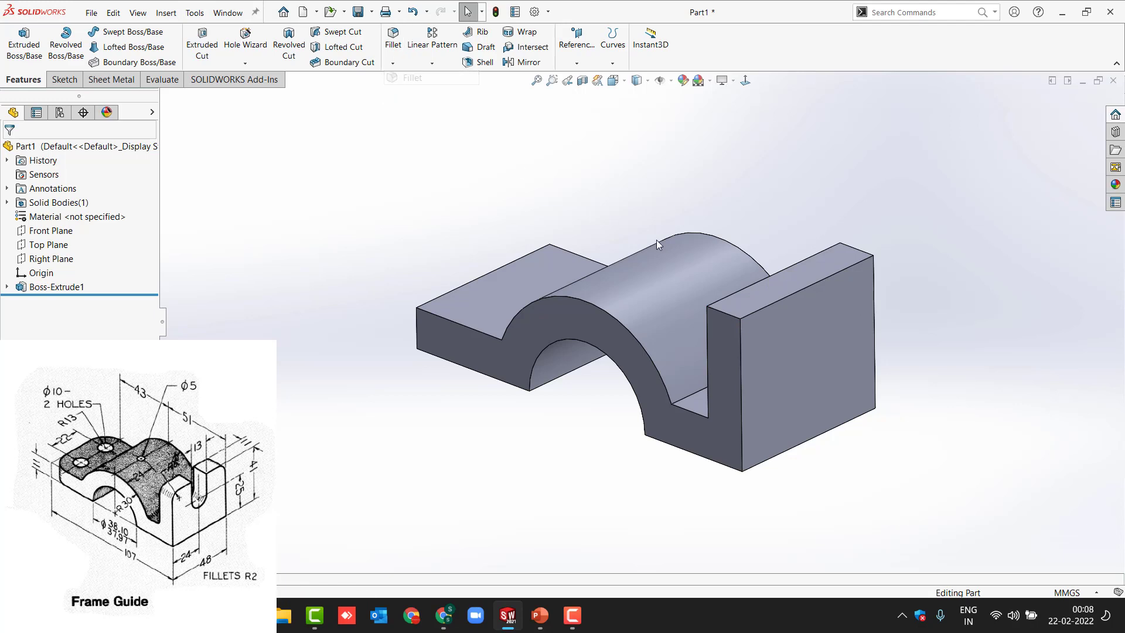
{"action": "left_click", "coordinate": [733, 319]}
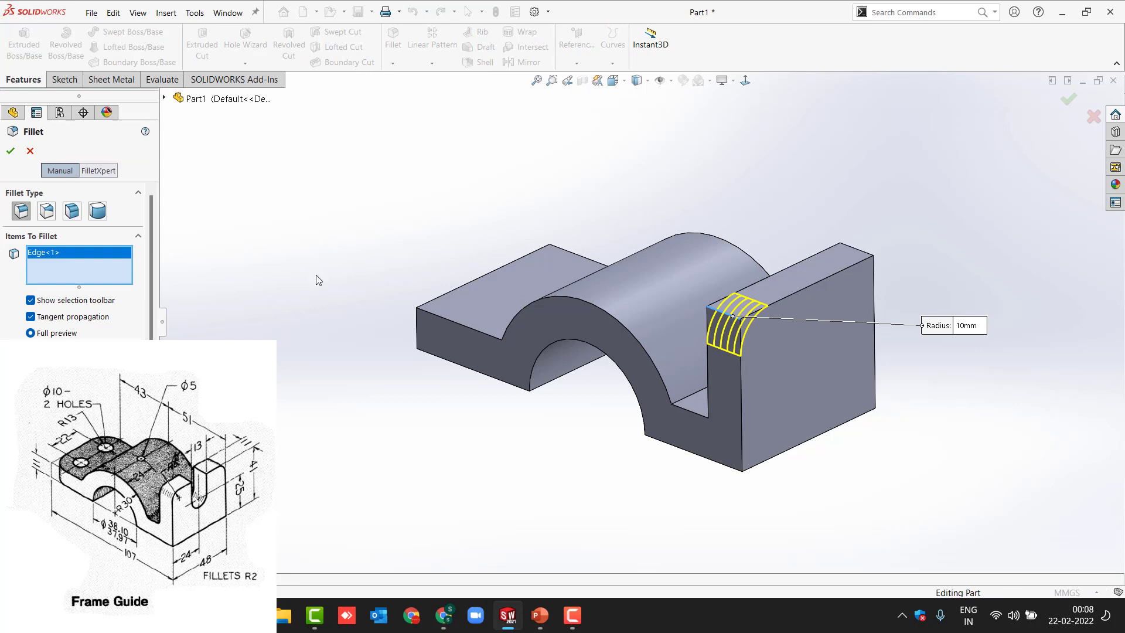
{"action": "type", "text": "6"}
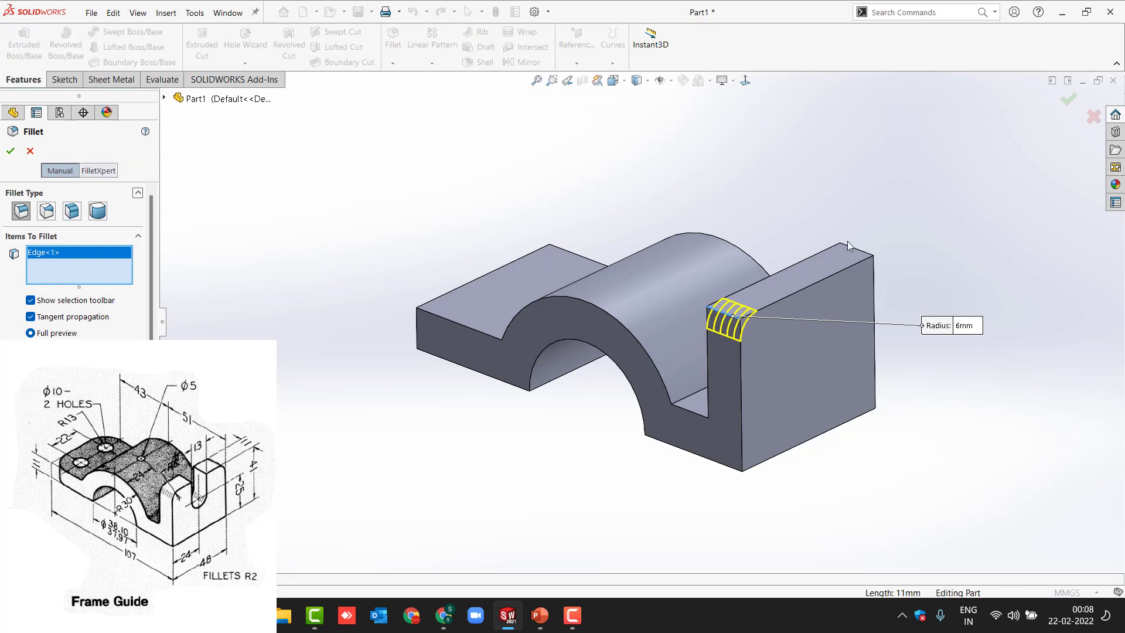
{"action": "left_click", "coordinate": [839, 264]}
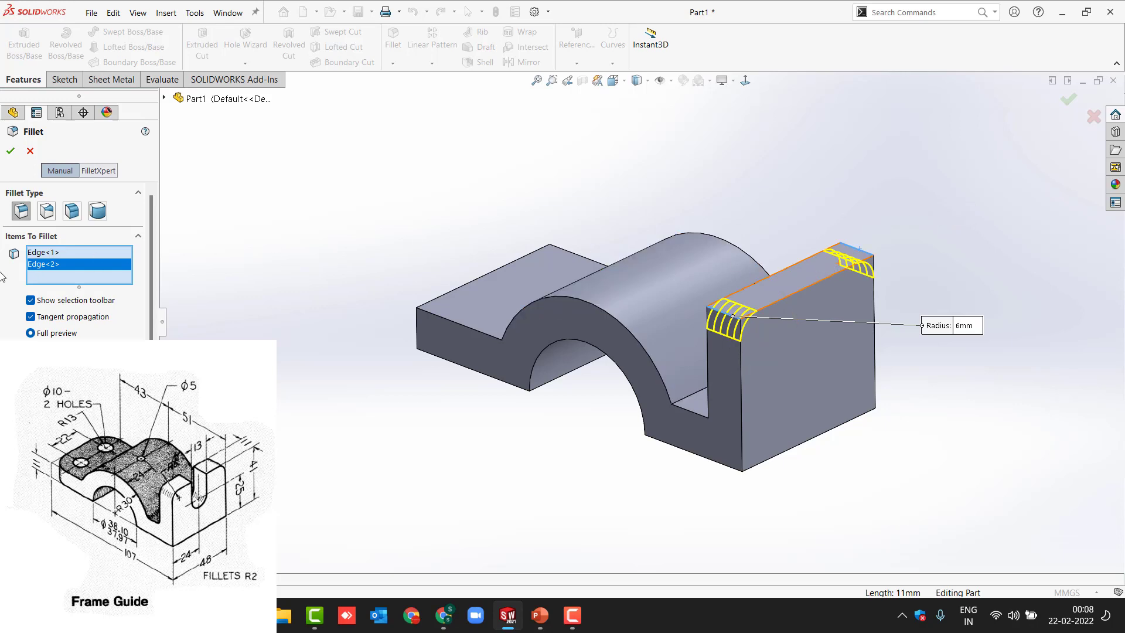
{"action": "left_click", "coordinate": [11, 151]}
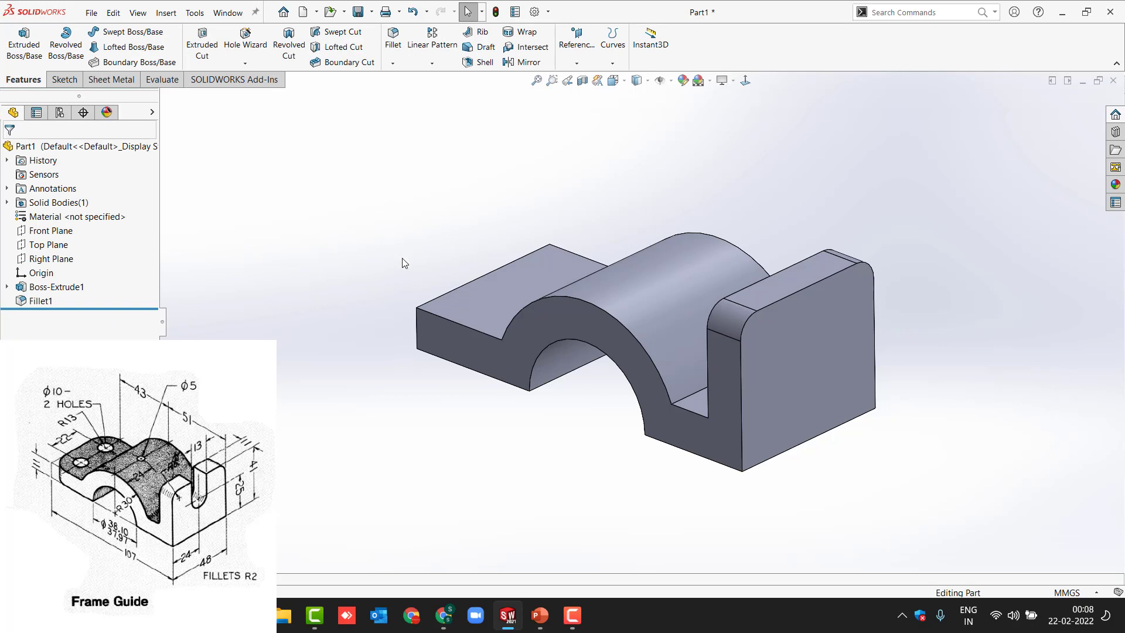
- Fillet the two vertical corner edges at the free end of the flat base with a 13 mm radius
{"action": "left_click", "coordinate": [415, 328]}
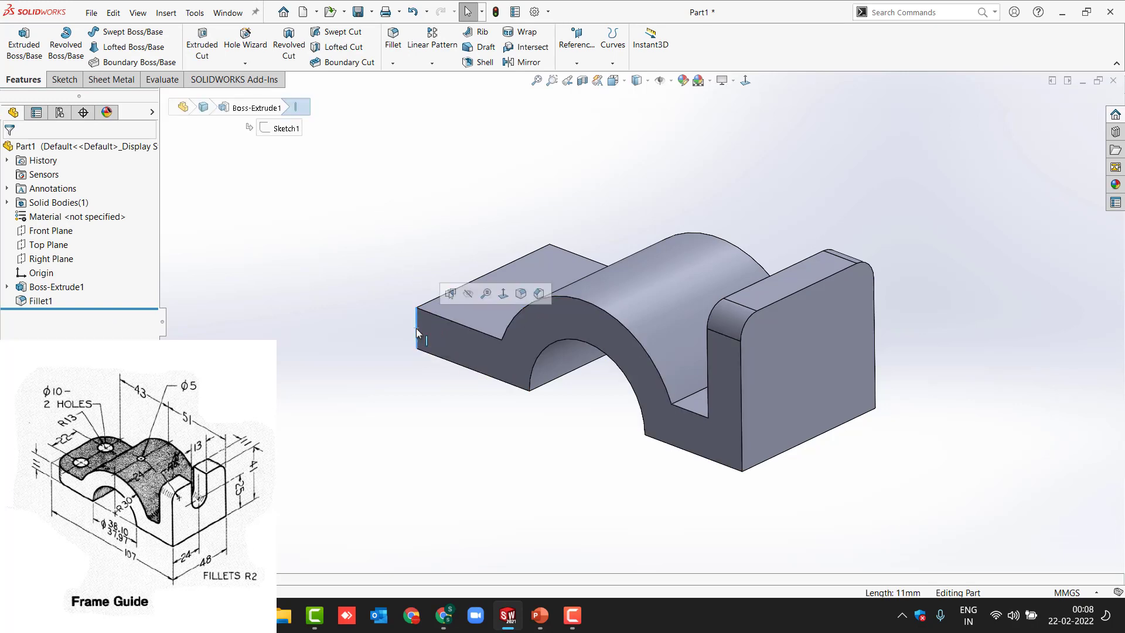
{"action": "left_click", "coordinate": [521, 293]}
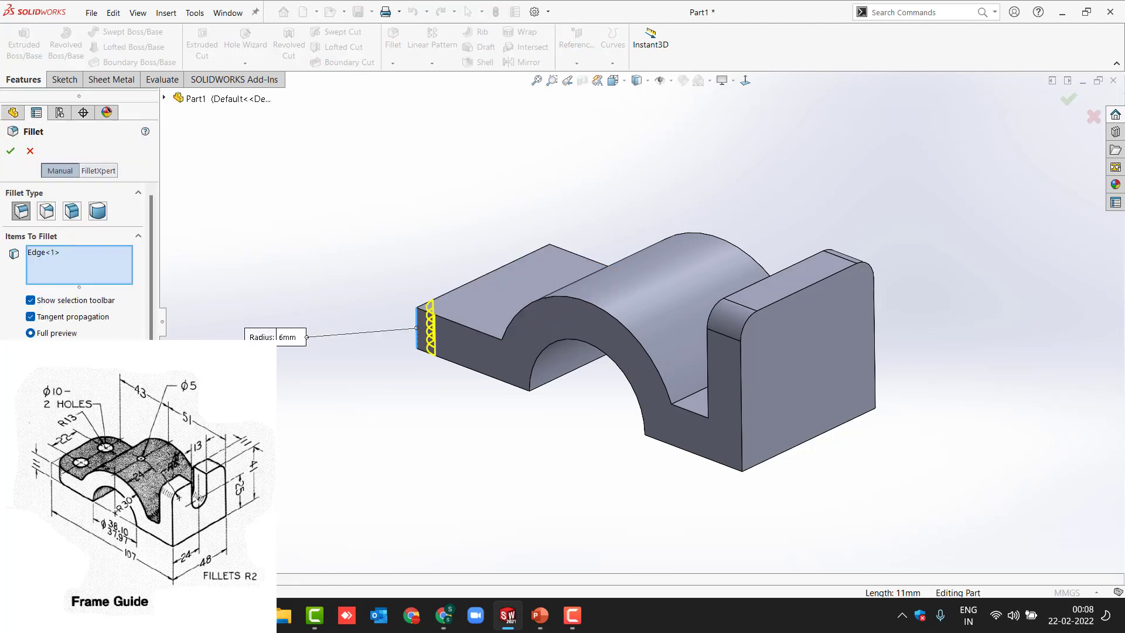
{"action": "type", "text": "13"}
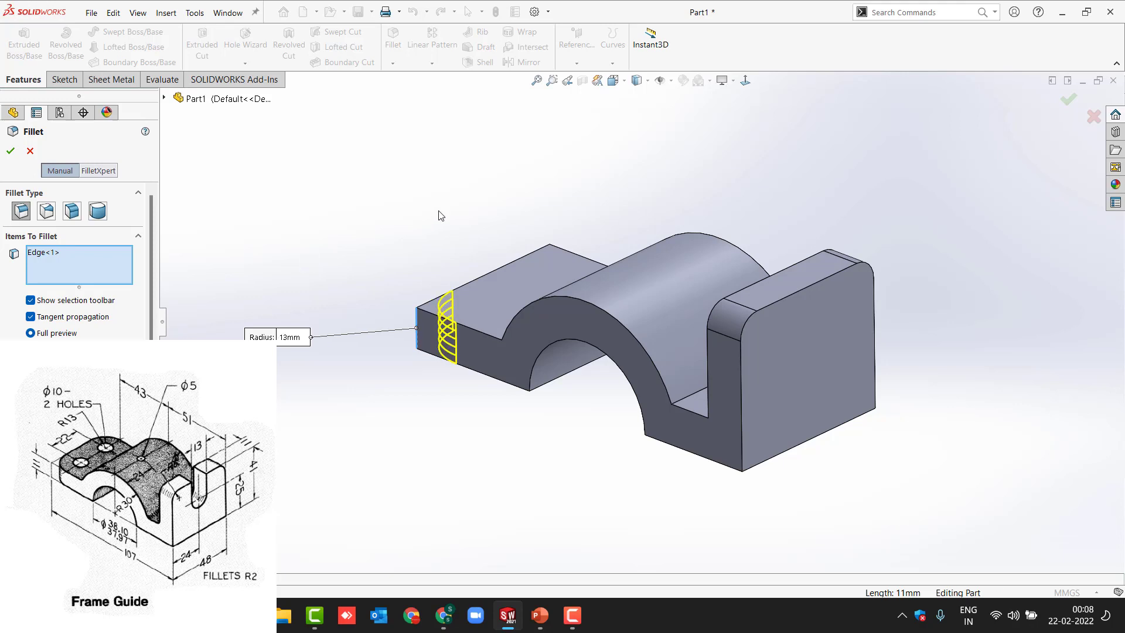
{"action": "middle_click_drag", "start_coordinate": [455, 221], "coordinate": [563, 363]}
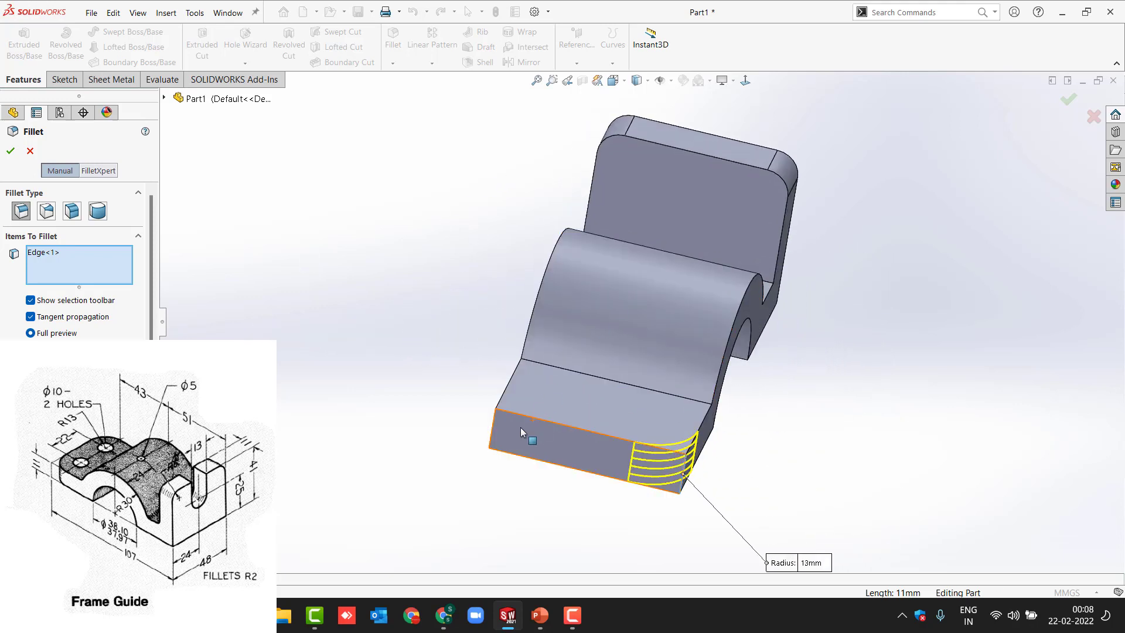
{"action": "left_click", "coordinate": [491, 435]}
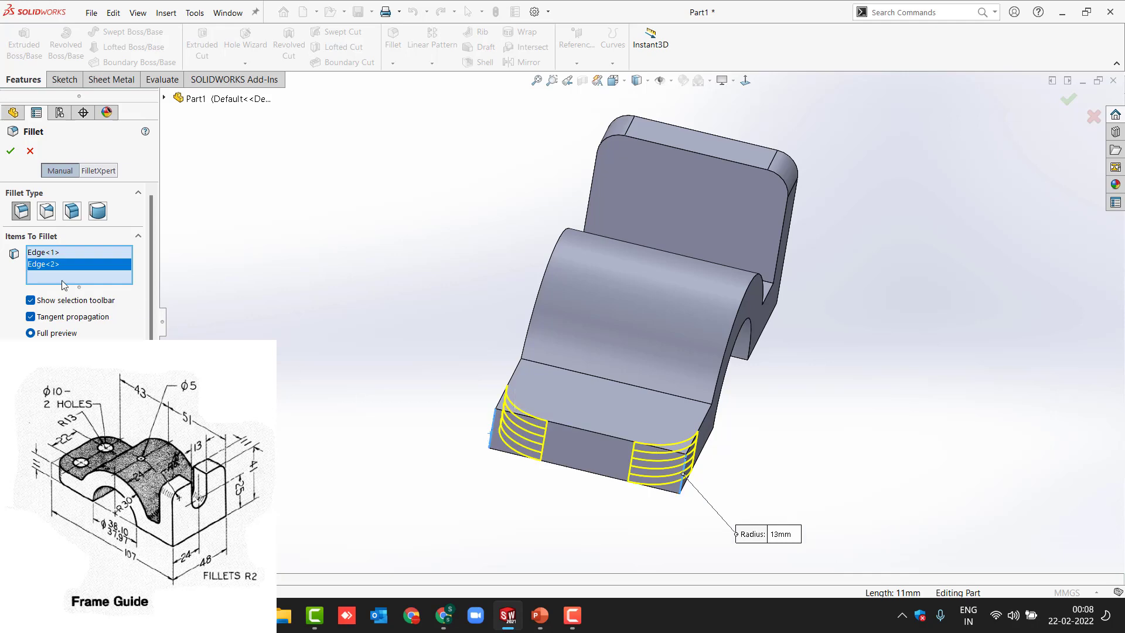
{"action": "left_click", "coordinate": [10, 151]}
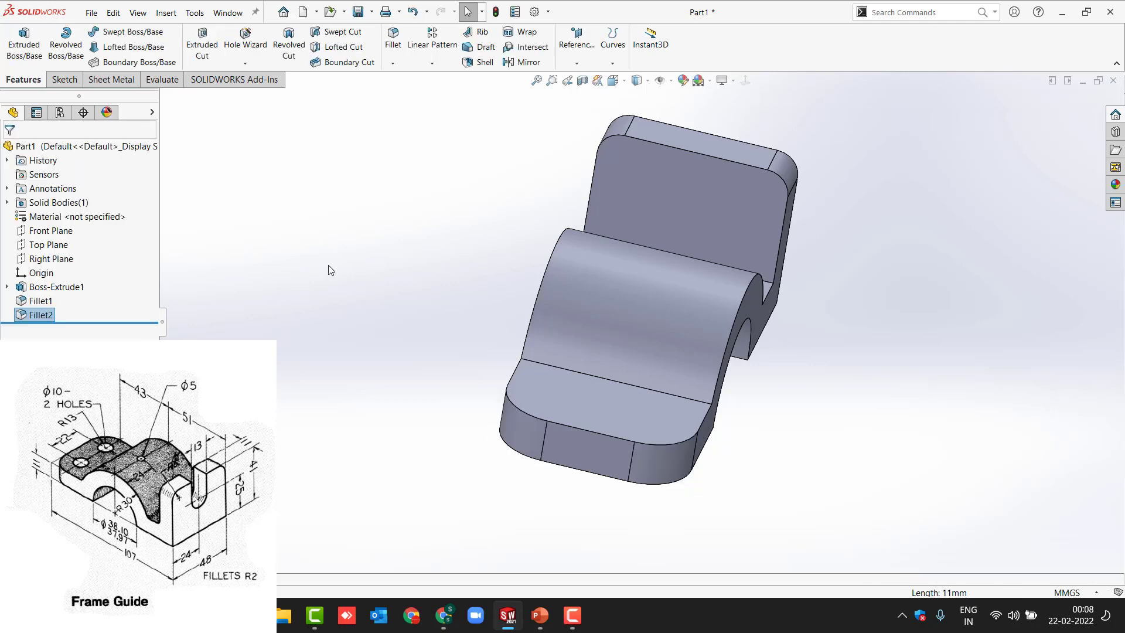
{"action": "middle_click_drag", "start_coordinate": [328, 265], "coordinate": [297, 356]}
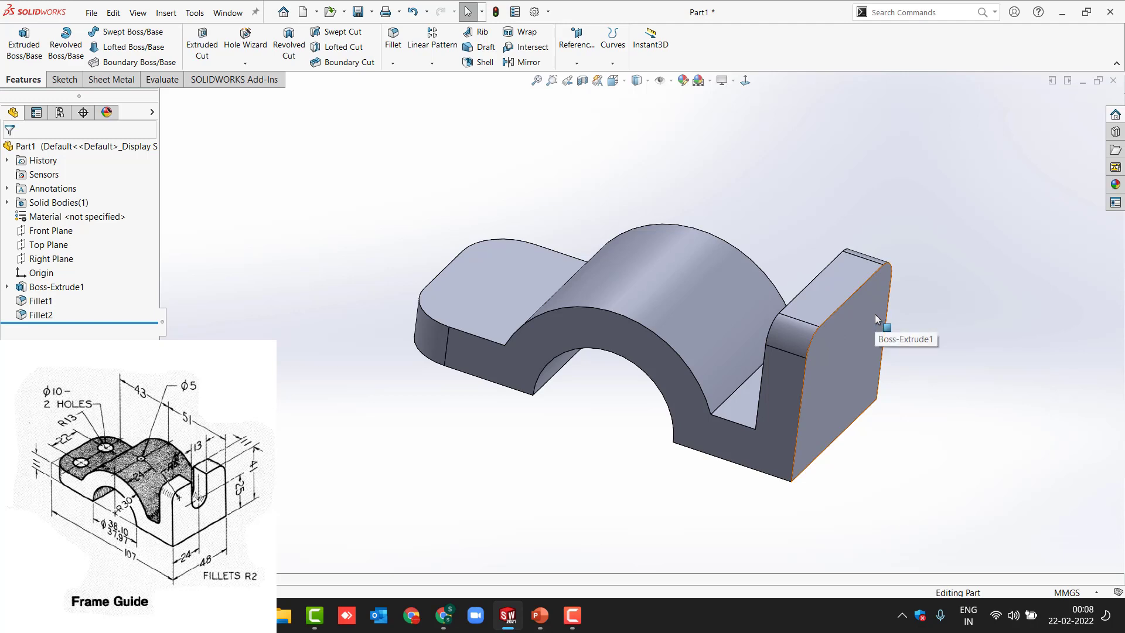
- Create a reference plane coincident with the outer face of the upright wall
{"action": "left_click", "coordinate": [577, 62]}
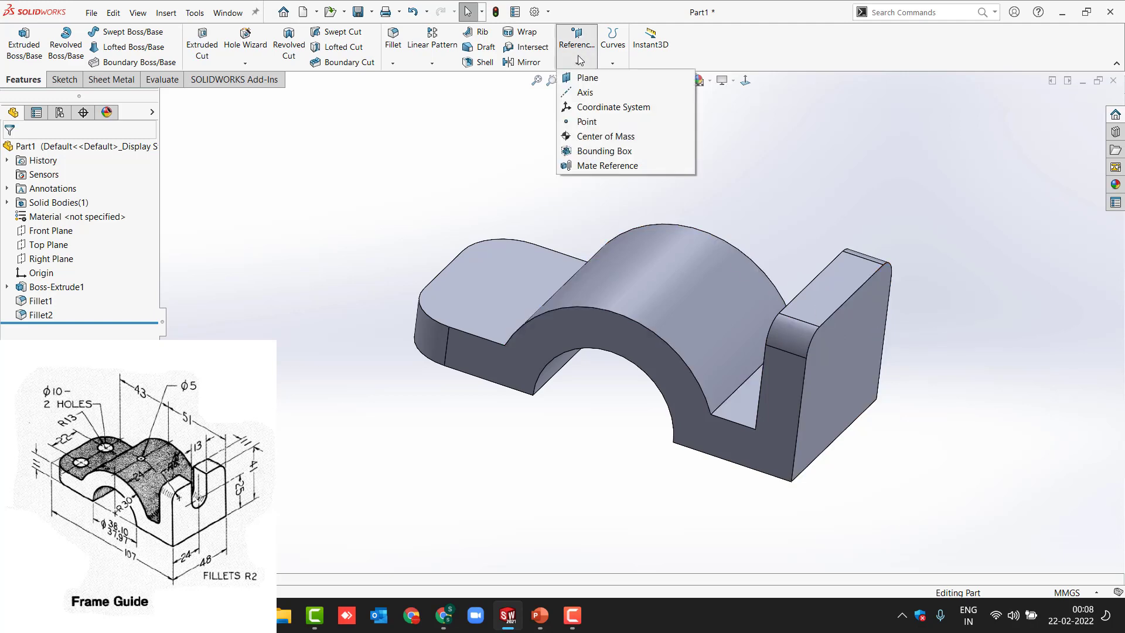
{"action": "left_click", "coordinate": [588, 78]}
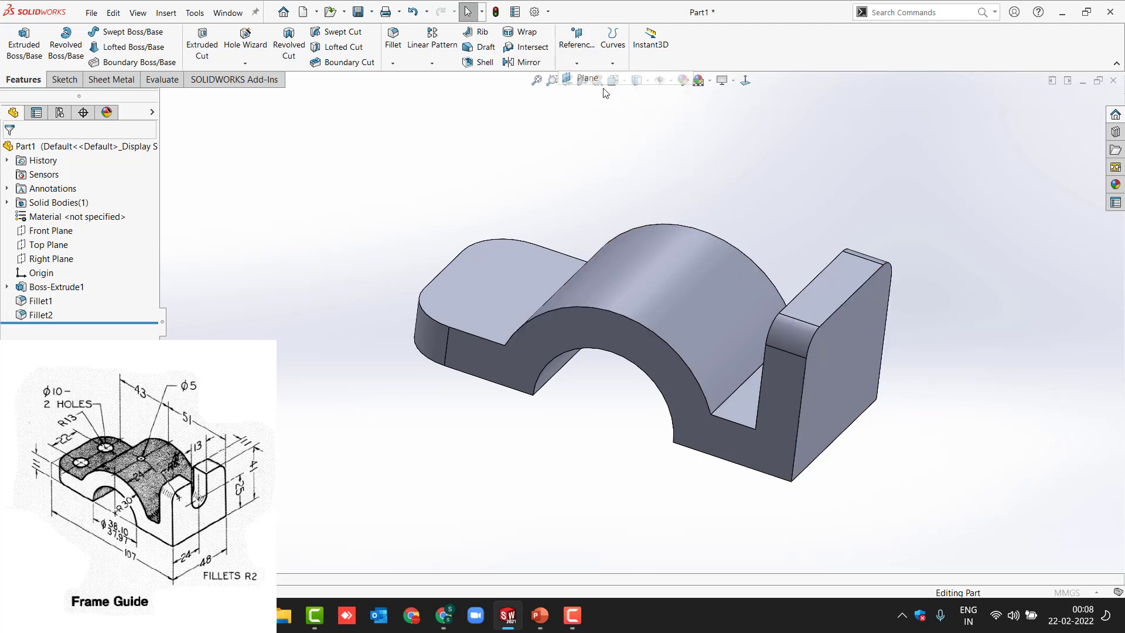
{"action": "left_click", "coordinate": [868, 326]}
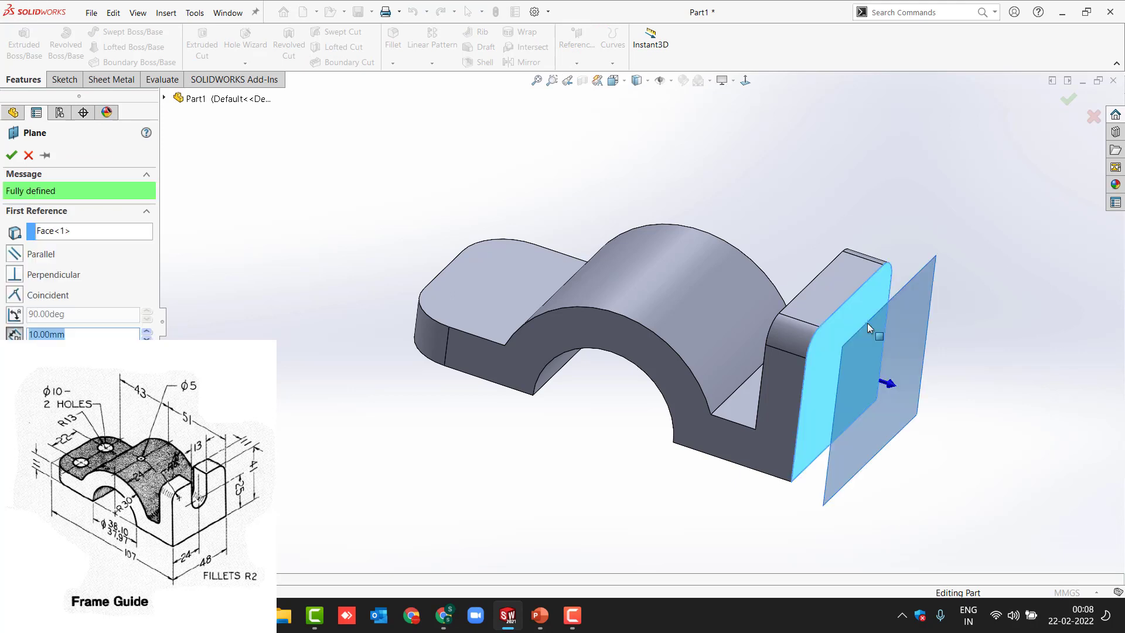
{"action": "left_click", "coordinate": [14, 295]}
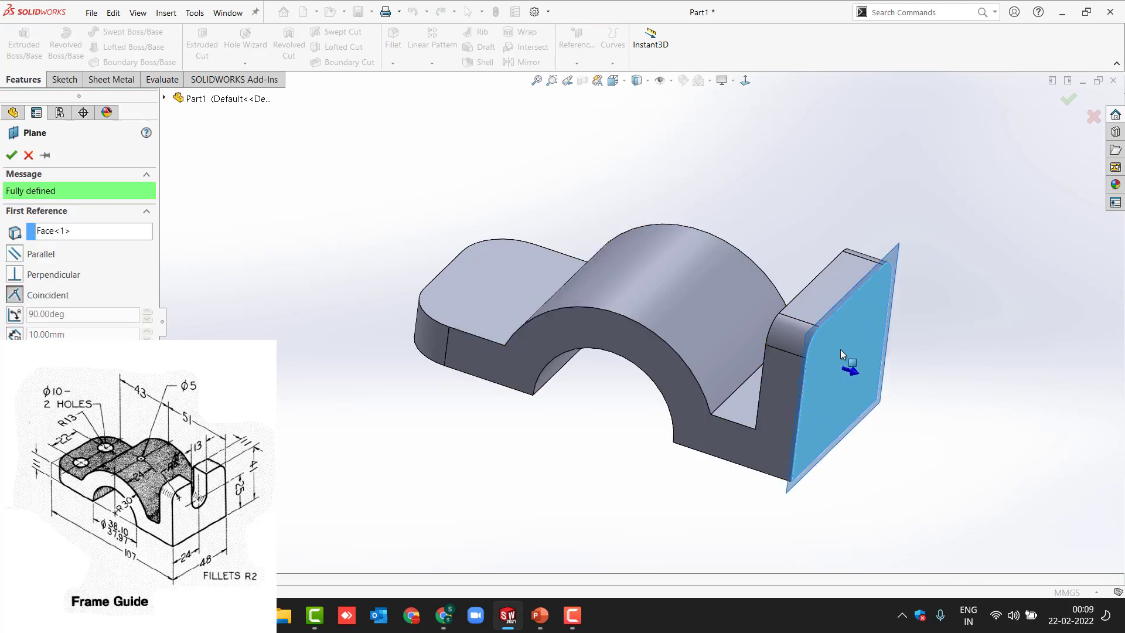
{"action": "left_click", "coordinate": [11, 155]}
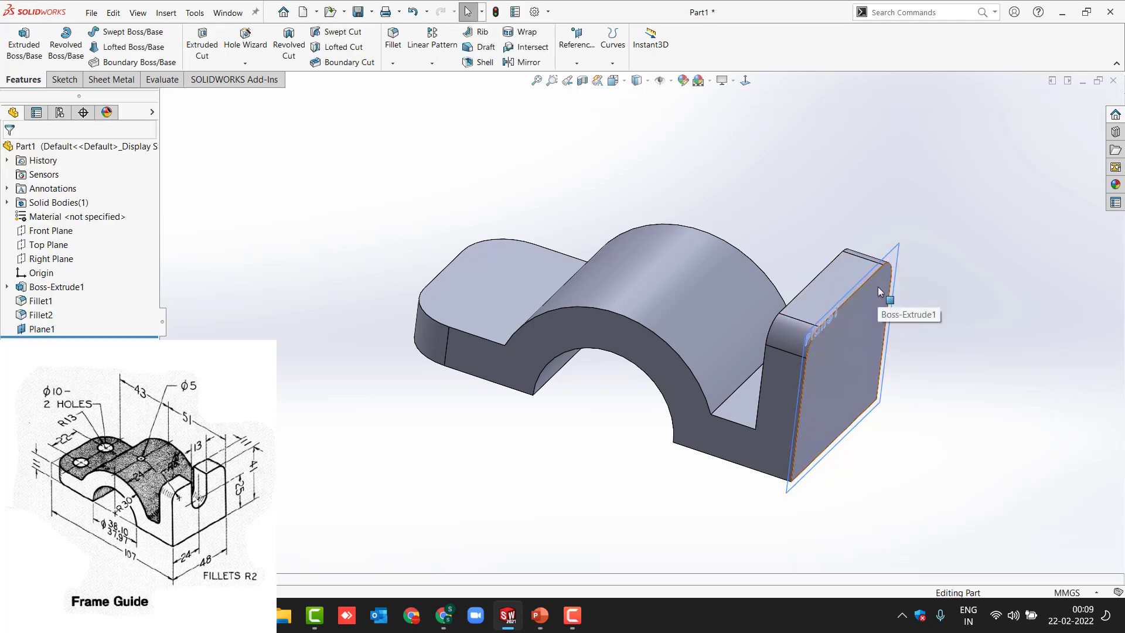
- On the new plane, sketch a closed U-shaped slot profile about 7 mm wide, running down from the wall's top edge to a tangent arc
{"action": "left_click", "coordinate": [894, 258]}
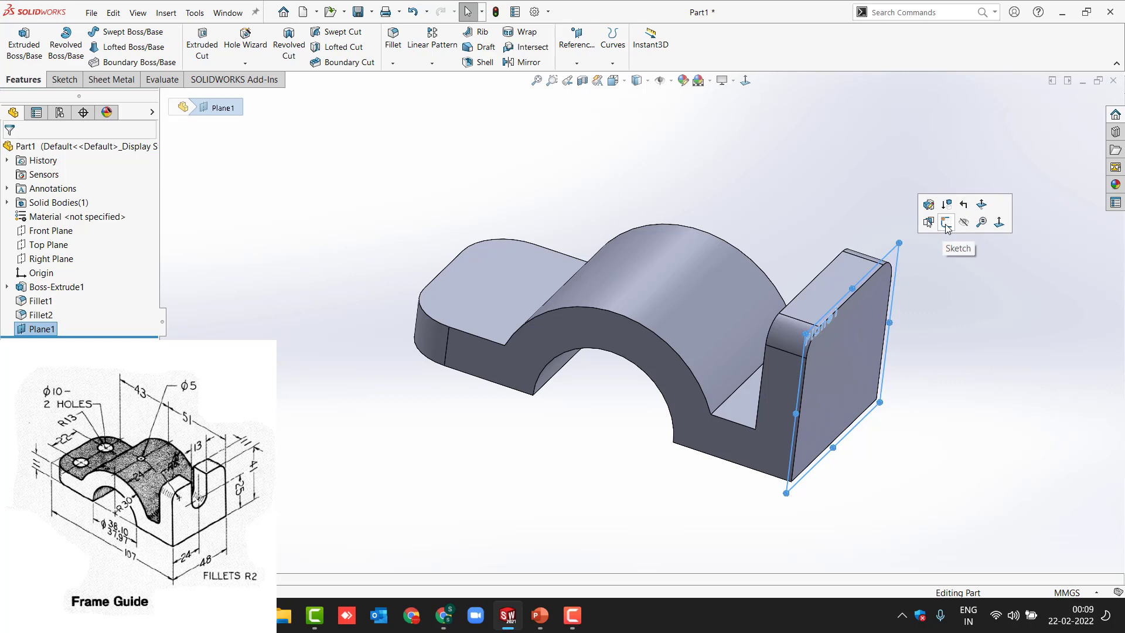
{"action": "left_click", "coordinate": [945, 223]}
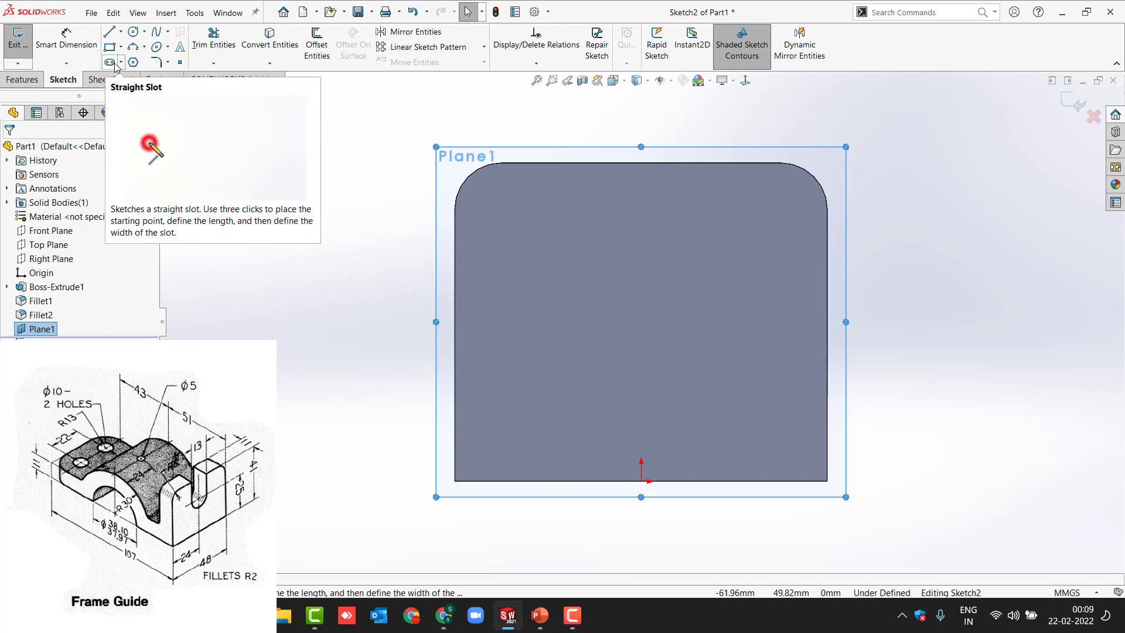
{"action": "left_click", "coordinate": [108, 32]}
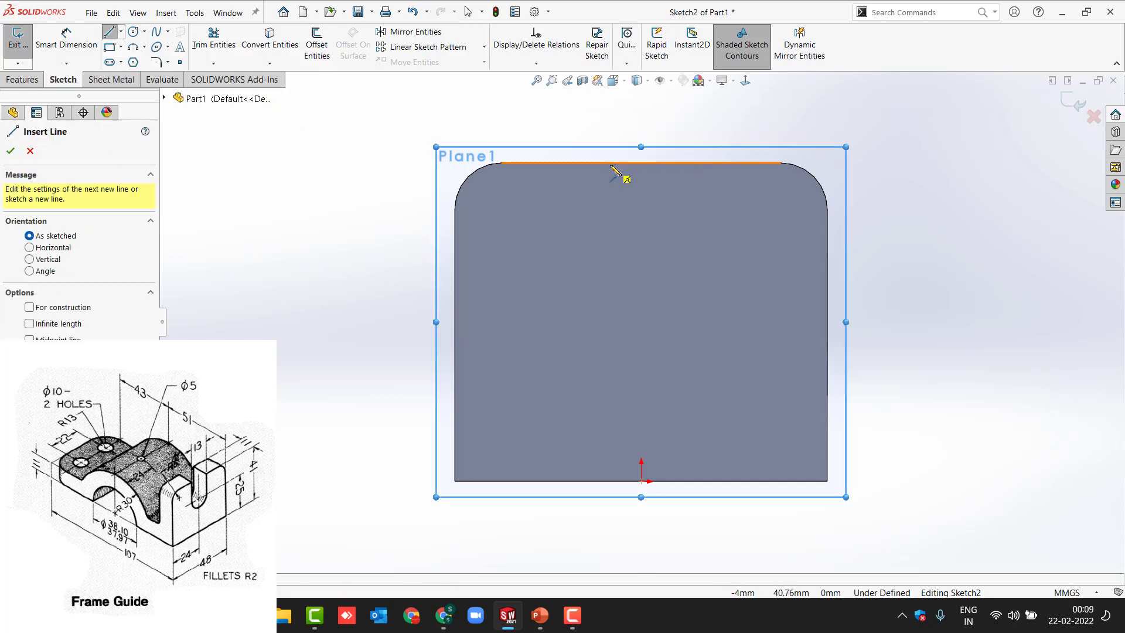
{"action": "left_click", "coordinate": [605, 163]}
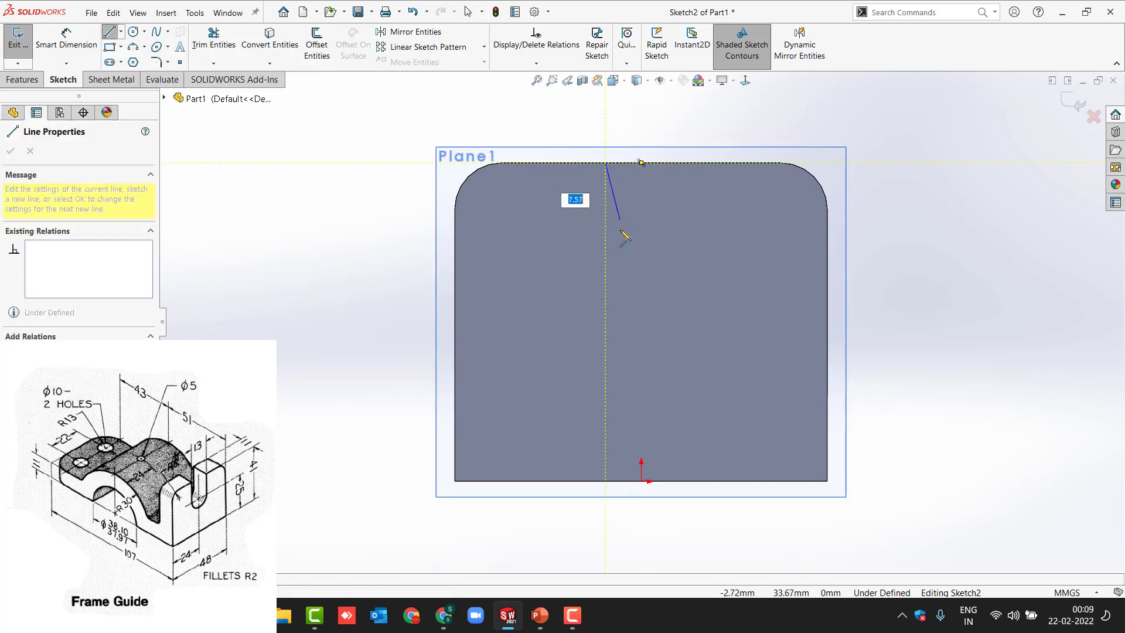
{"action": "left_click", "coordinate": [605, 270]}
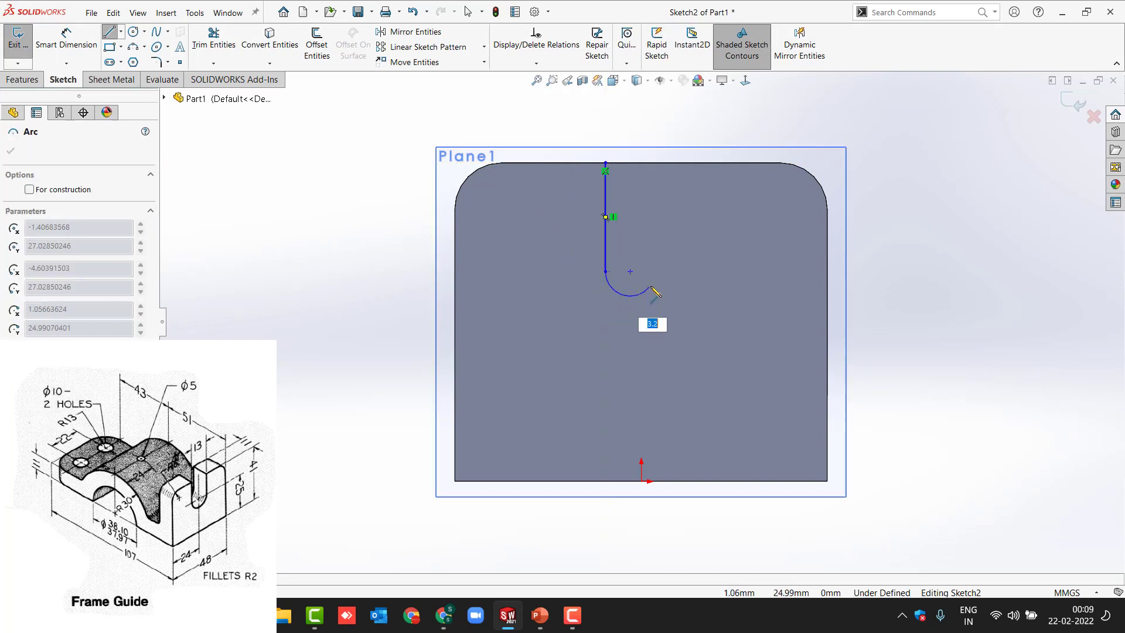
{"action": "left_click", "coordinate": [660, 270]}
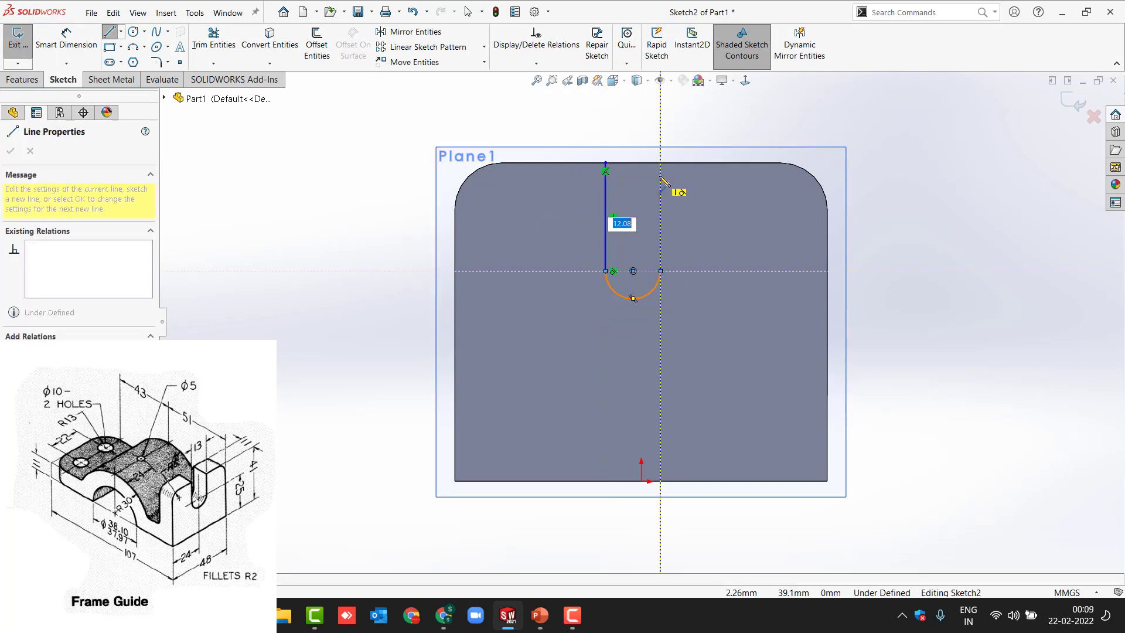
{"action": "left_click", "coordinate": [660, 162]}
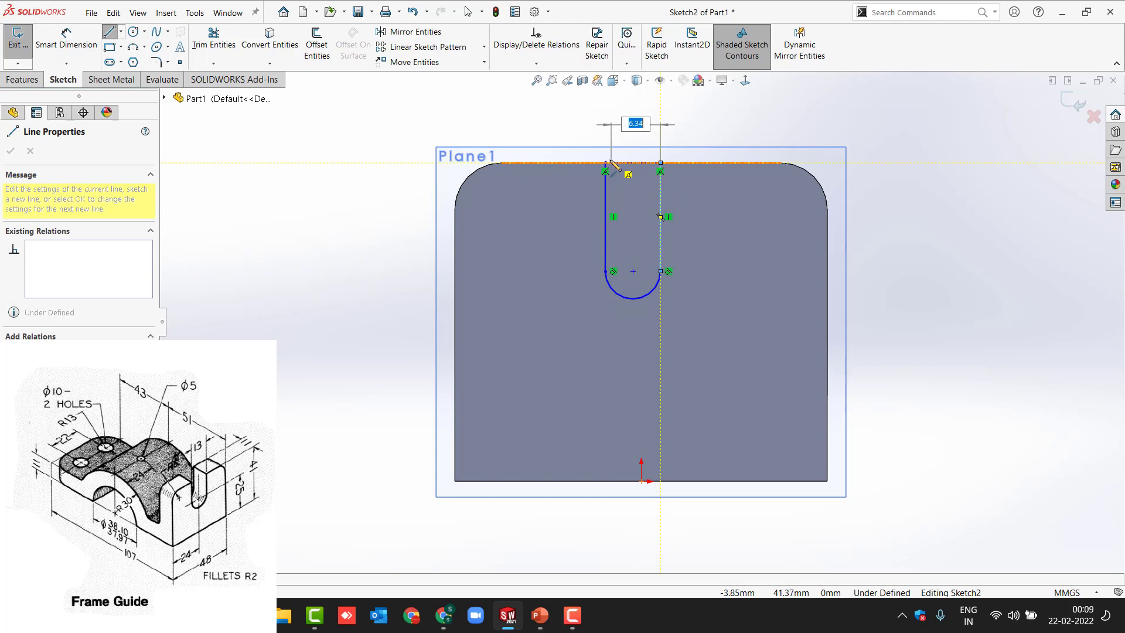
{"action": "left_click", "coordinate": [605, 162]}
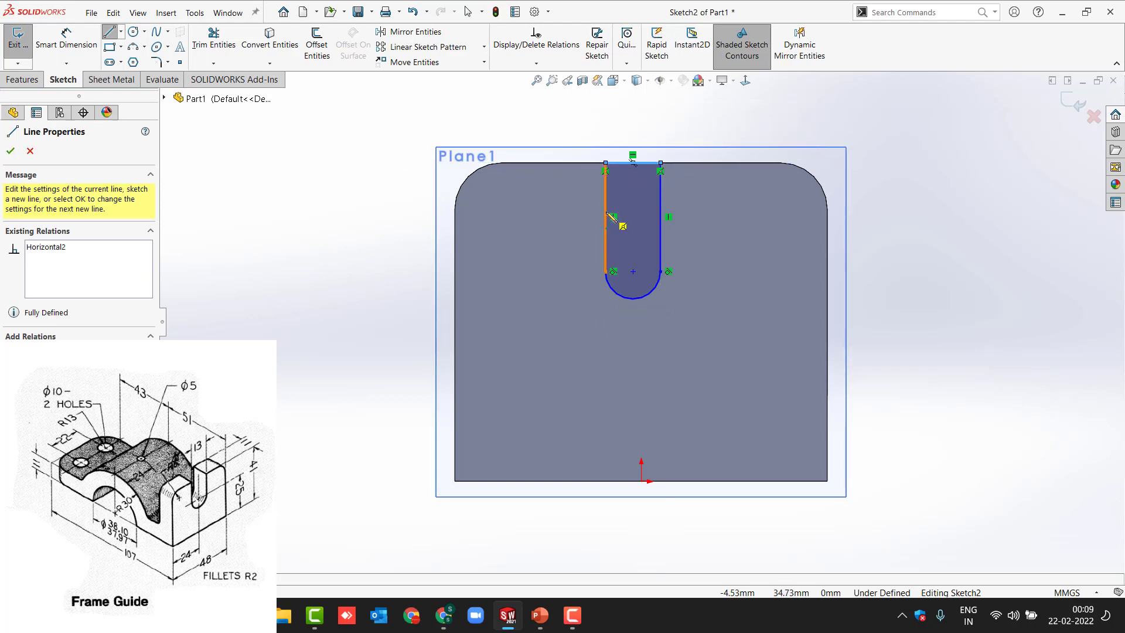
{"action": "key", "text": "Escape"}
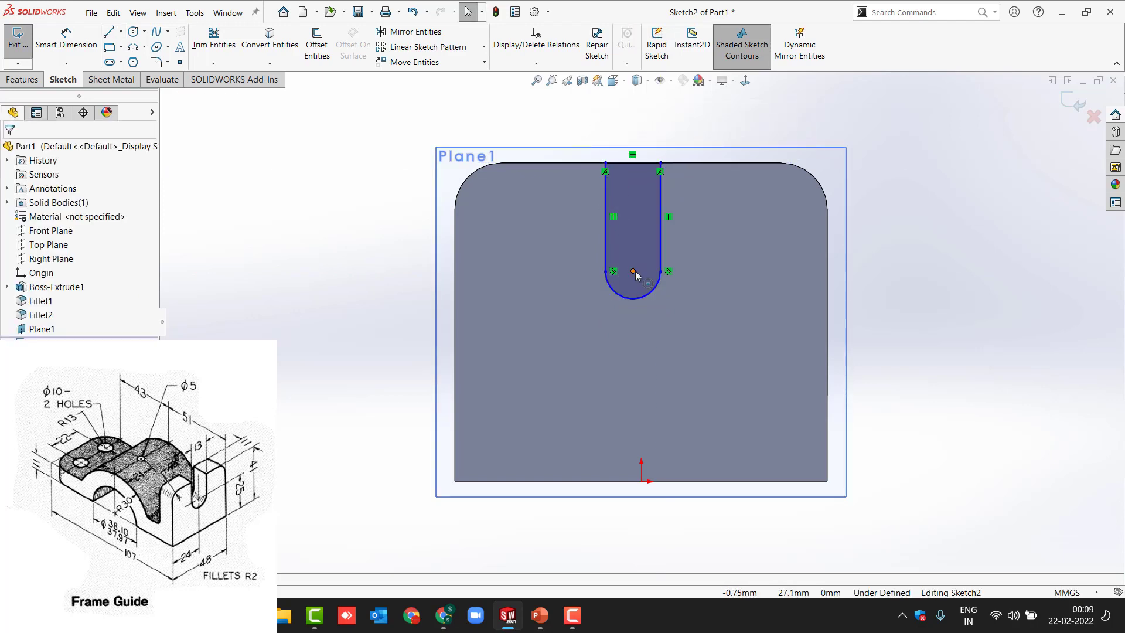
- Align the slot's arc centre vertically with the origin
{"action": "left_click", "coordinate": [633, 271]}
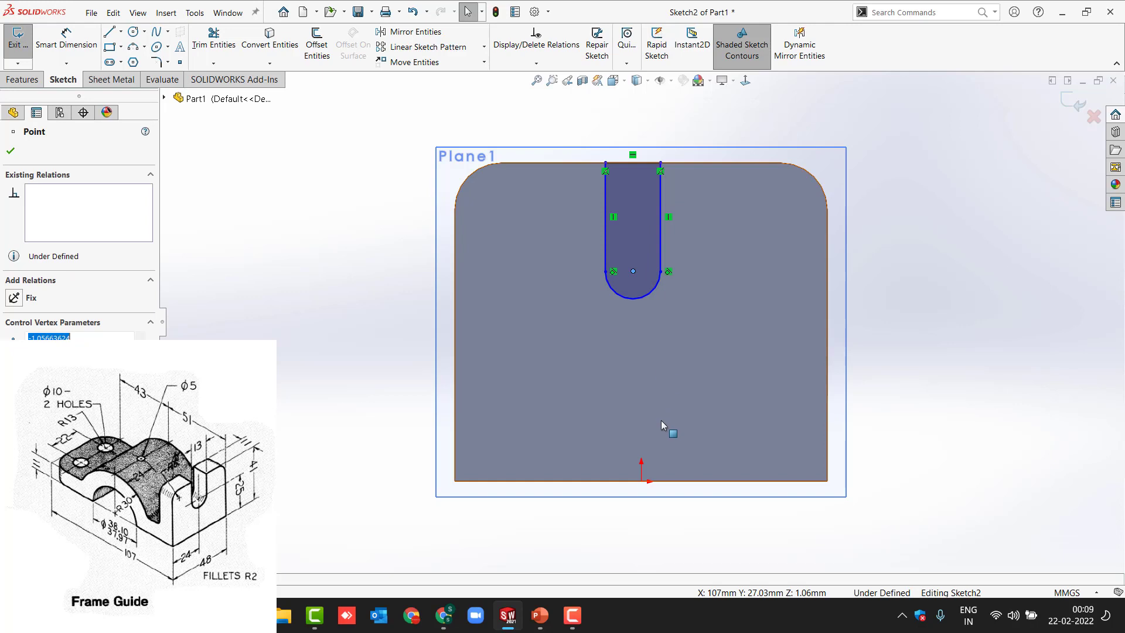
{"action": "left_click", "coordinate": [642, 481], "text": "ctrl"}
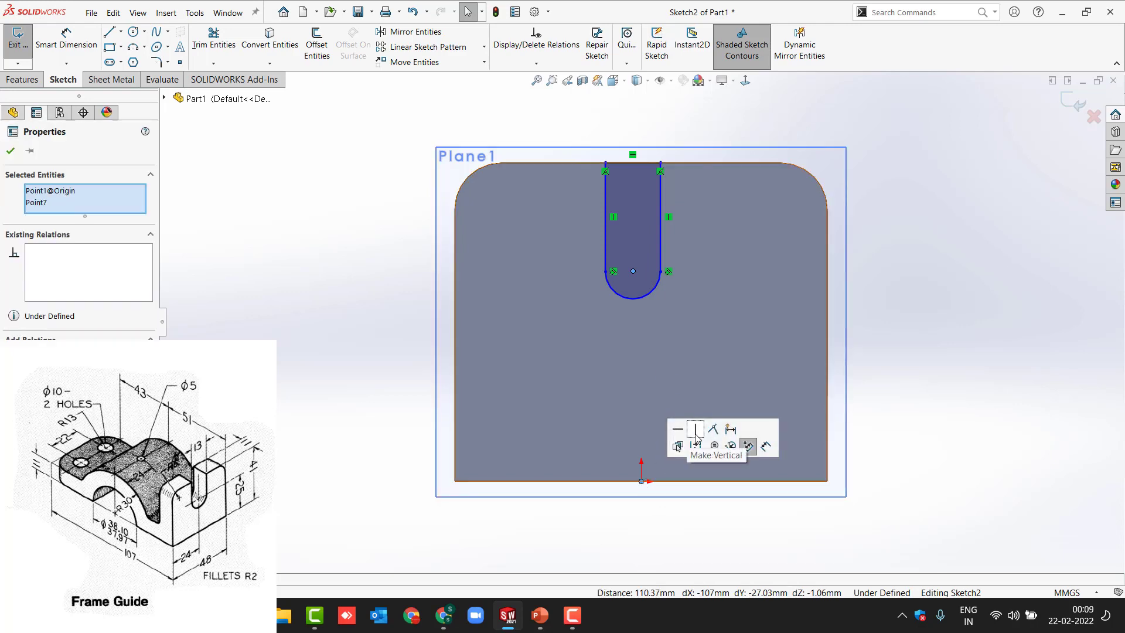
{"action": "left_click", "coordinate": [696, 431]}
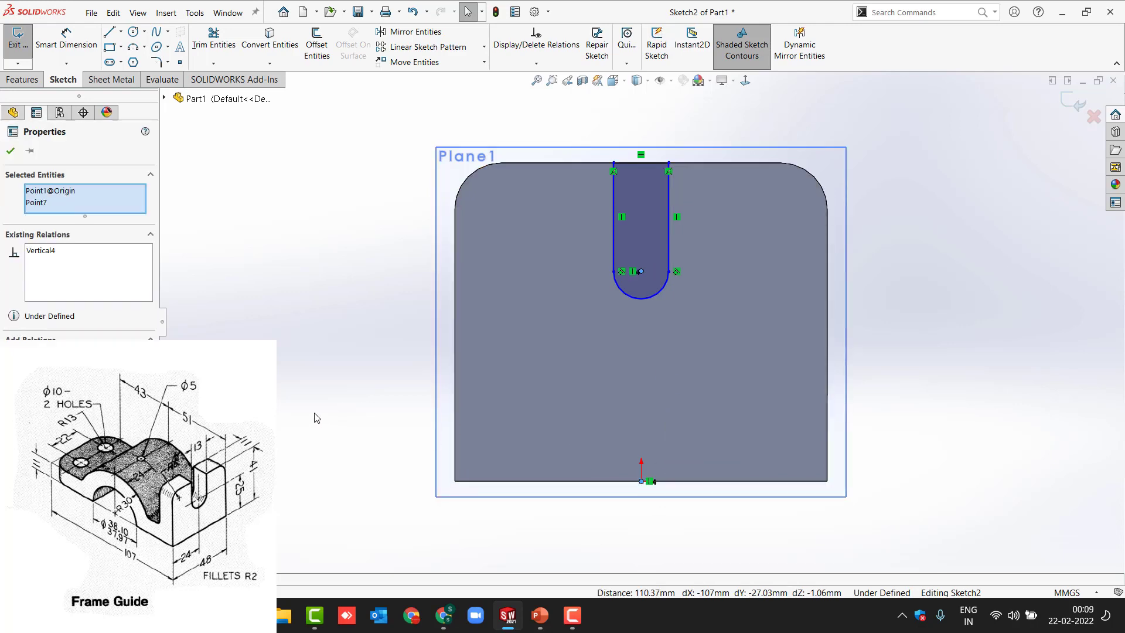
- Dimension the slot's top line to a width of 13 mm
{"action": "key", "text": "d"}
{"action": "left_click", "coordinate": [628, 163]}
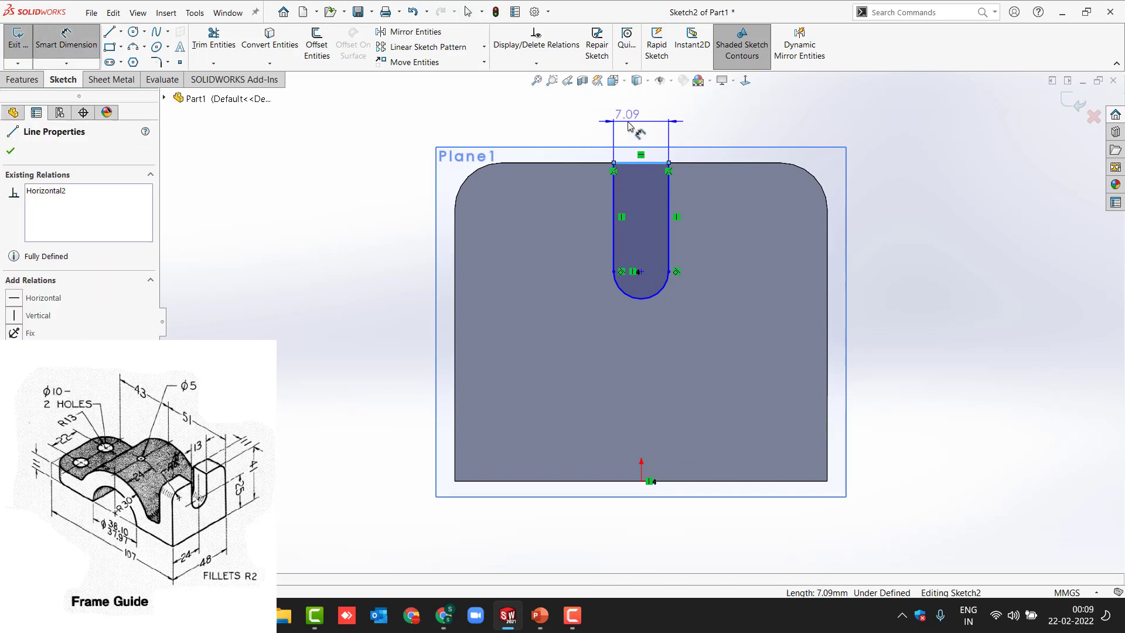
{"action": "left_click", "coordinate": [628, 122]}
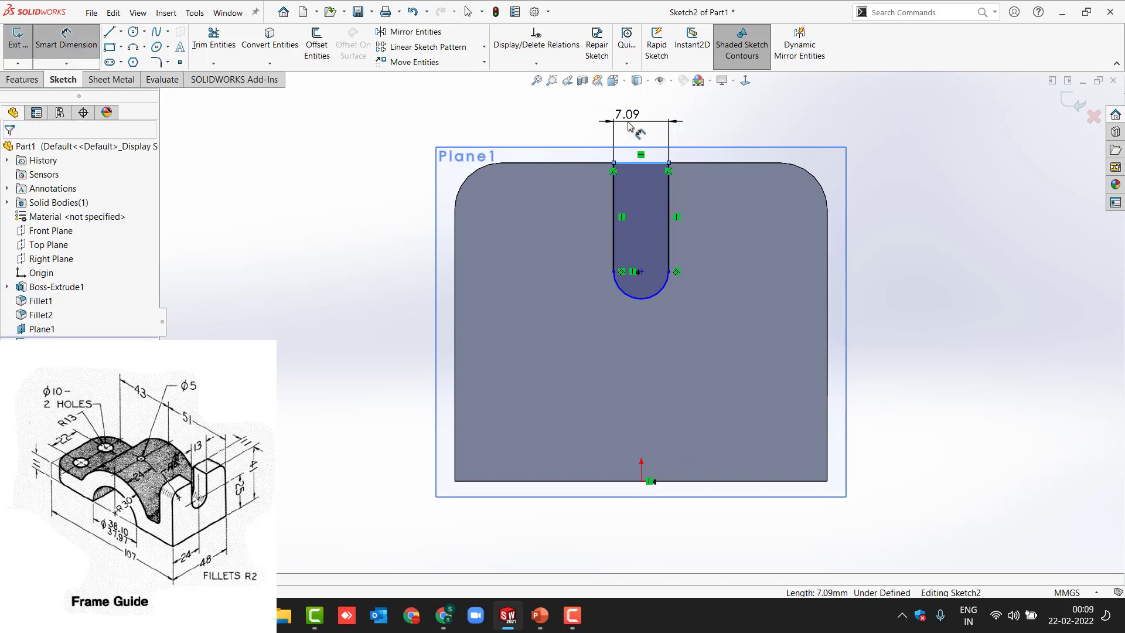
{"action": "type", "text": "13"}
{"action": "key", "text": "Return"}
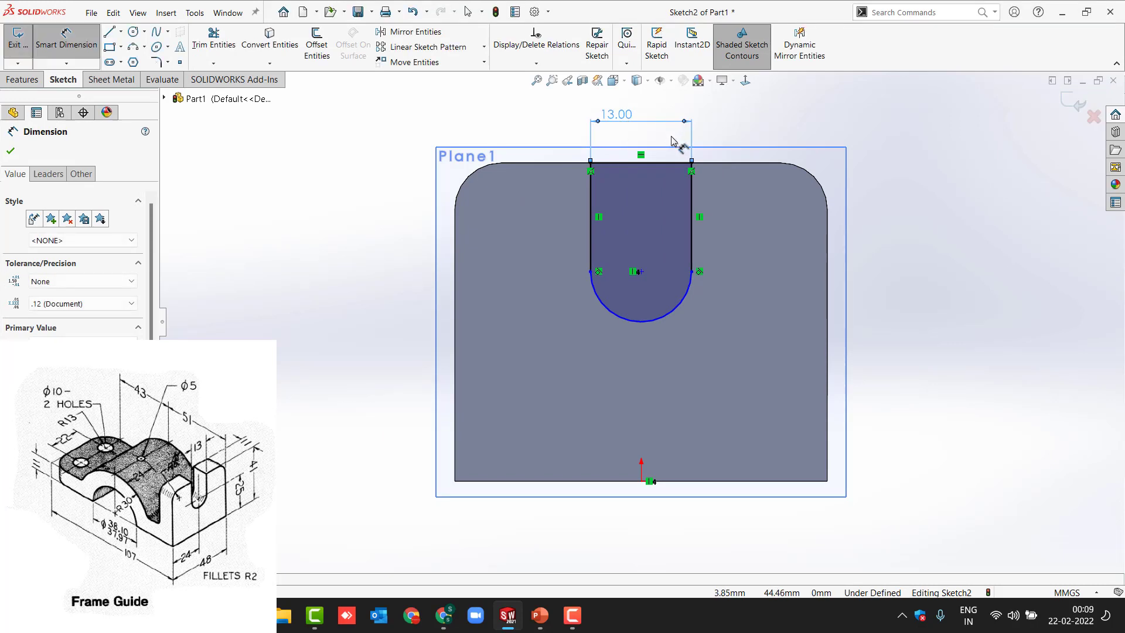
- Dimension the slot's arc centre 25 mm above the wall's bottom edge
{"action": "left_click", "coordinate": [641, 272]}
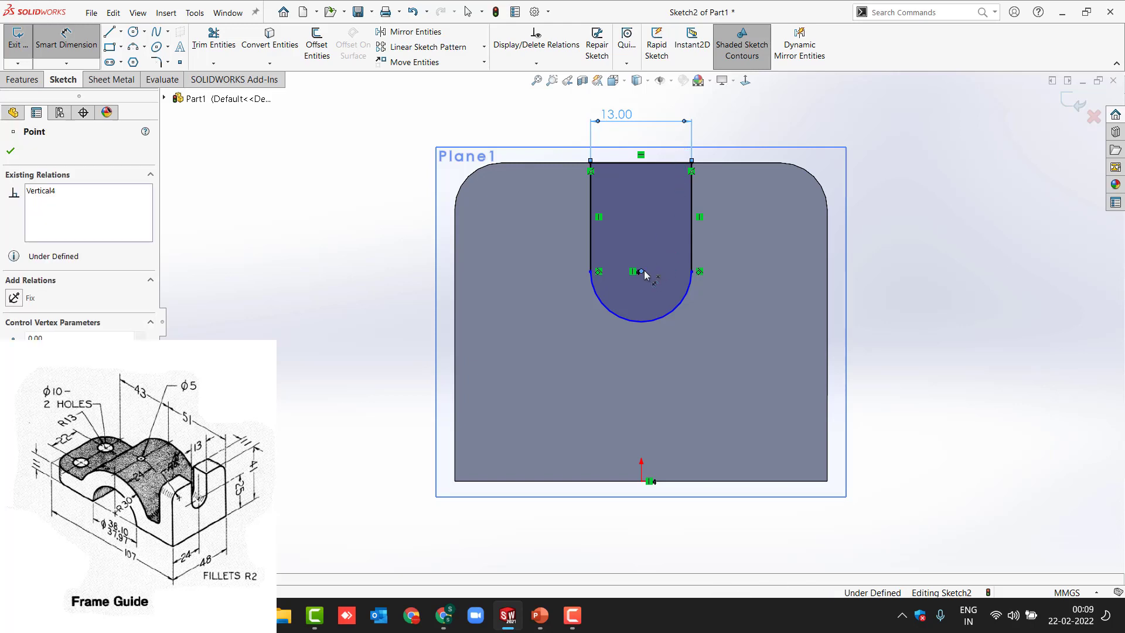
{"action": "left_click", "coordinate": [716, 481]}
{"action": "left_click", "coordinate": [940, 392]}
{"action": "type", "text": "25"}
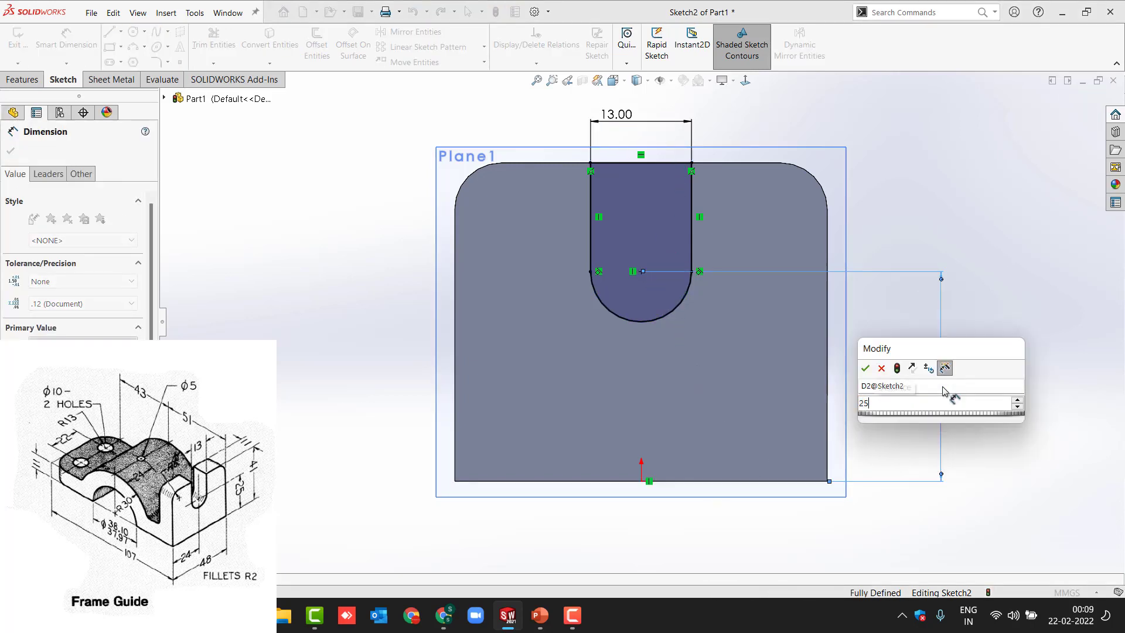
{"action": "key", "text": "Return"}
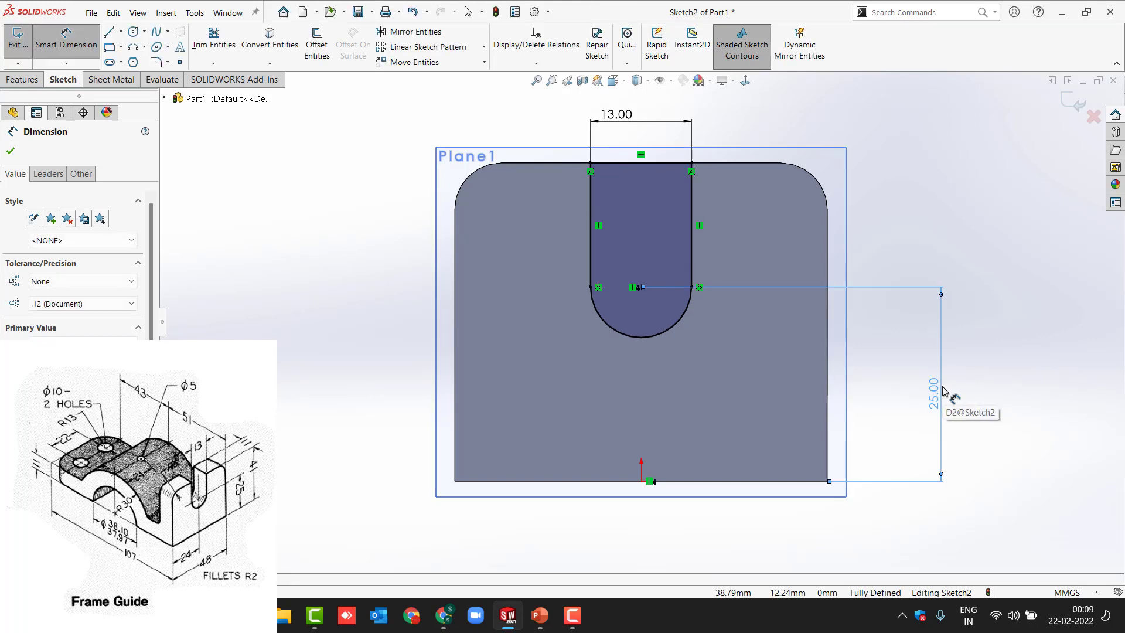
{"action": "key", "text": "Escape"}
{"action": "key", "text": "Escape"}
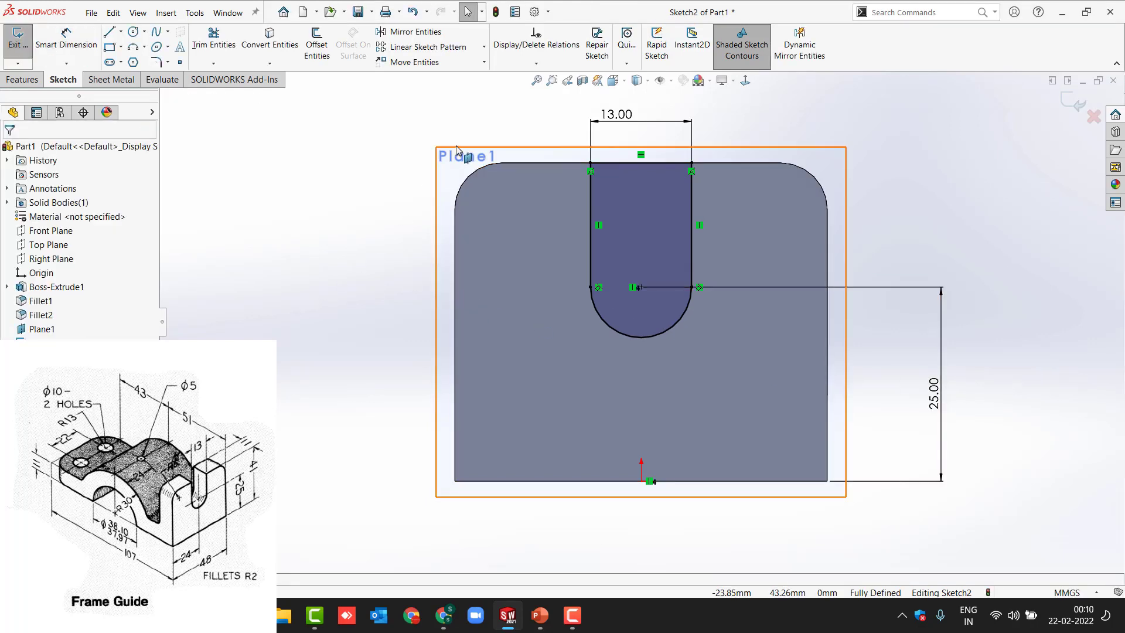
- Exit the slot sketch and hide the reference plane on the upright wall
{"action": "left_click", "coordinate": [1072, 107]}
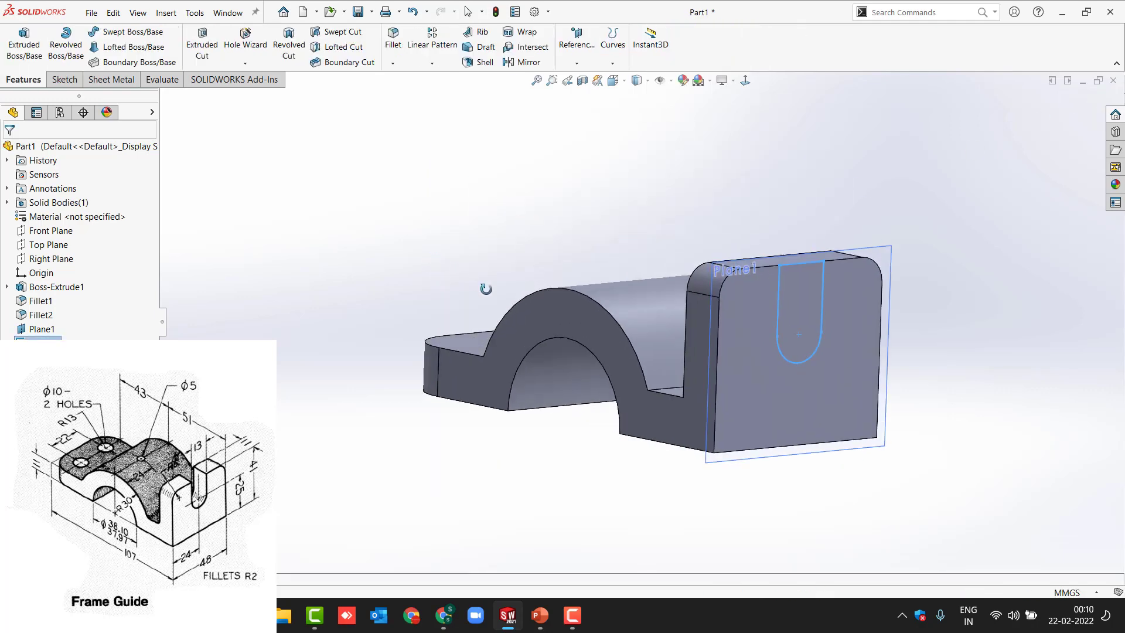
{"action": "left_click", "coordinate": [890, 287]}
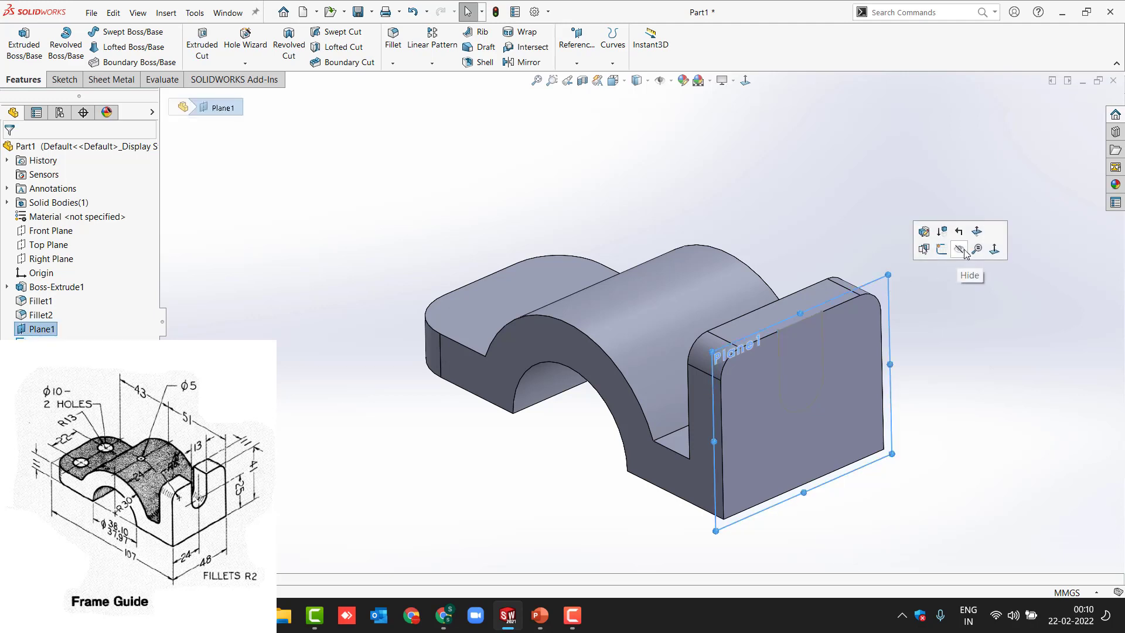
{"action": "left_click", "coordinate": [964, 252]}
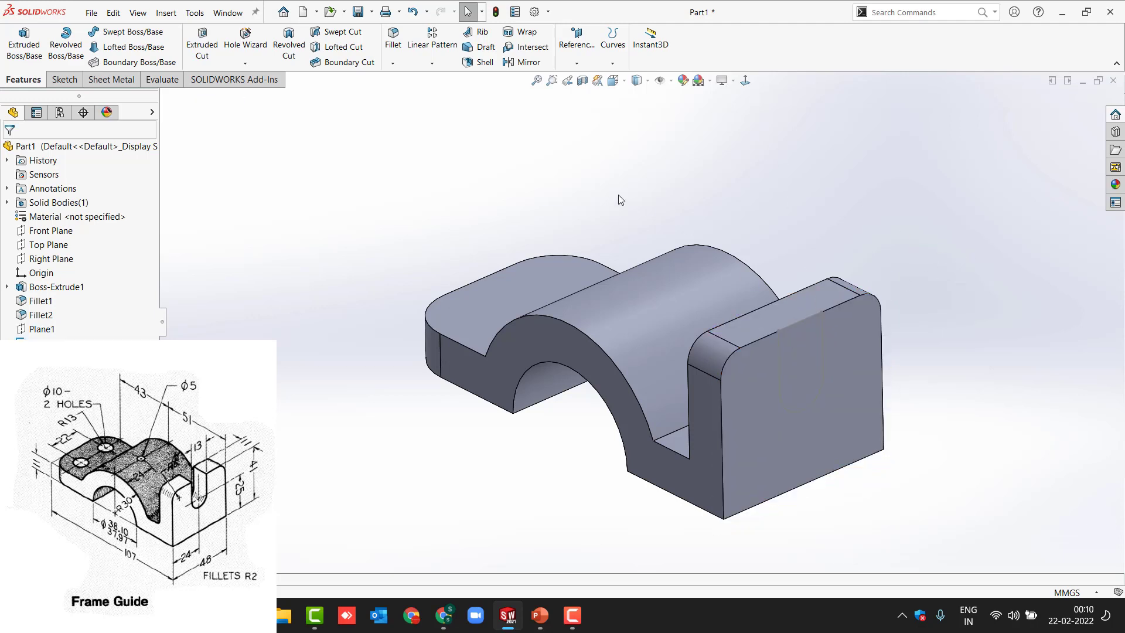
{"action": "middle_click_drag", "start_coordinate": [212, 197], "coordinate": [234, 197]}
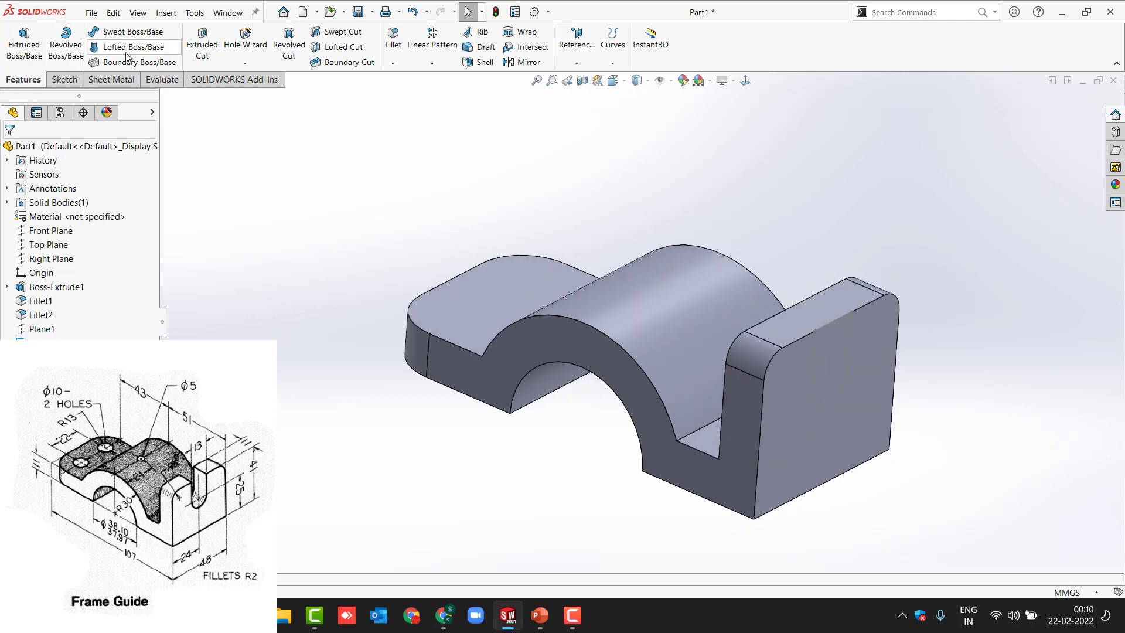
- Cut the slot profile through the upright wall with the Up To Surface end condition, ending at the wall's inner face
{"action": "left_click", "coordinate": [203, 50]}
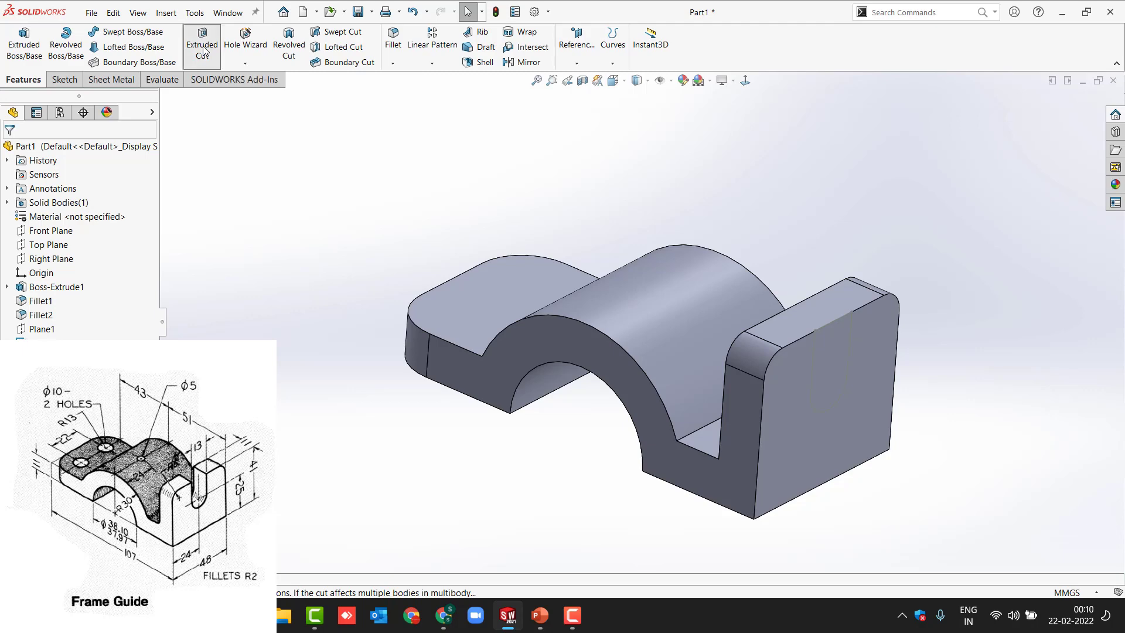
{"action": "left_click", "coordinate": [852, 337]}
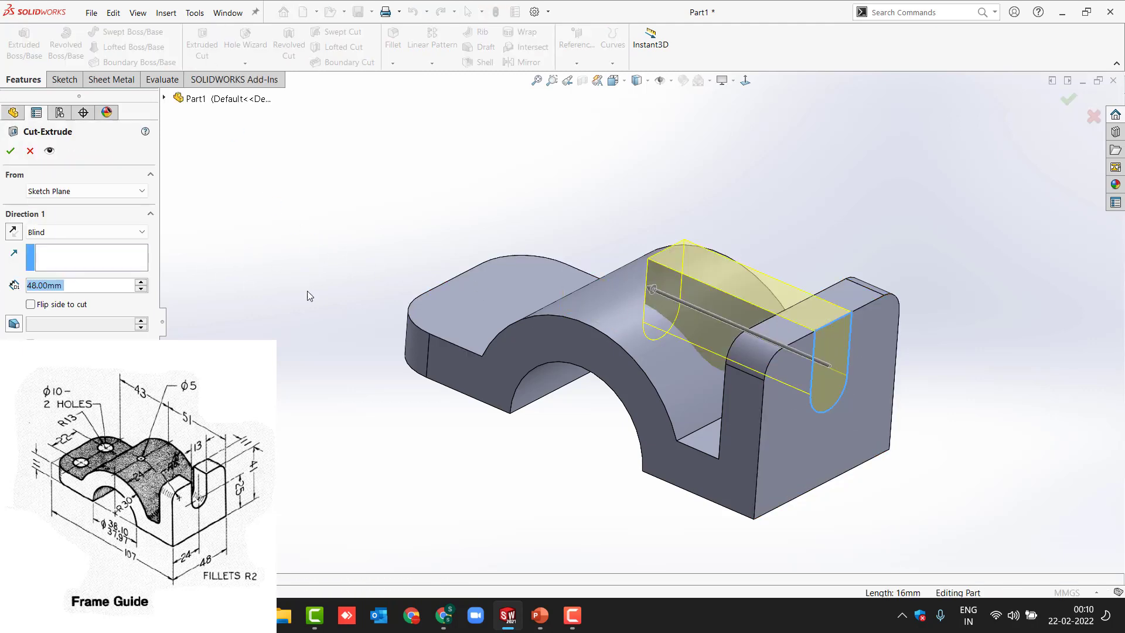
{"action": "middle_click_drag", "start_coordinate": [410, 316], "coordinate": [276, 322]}
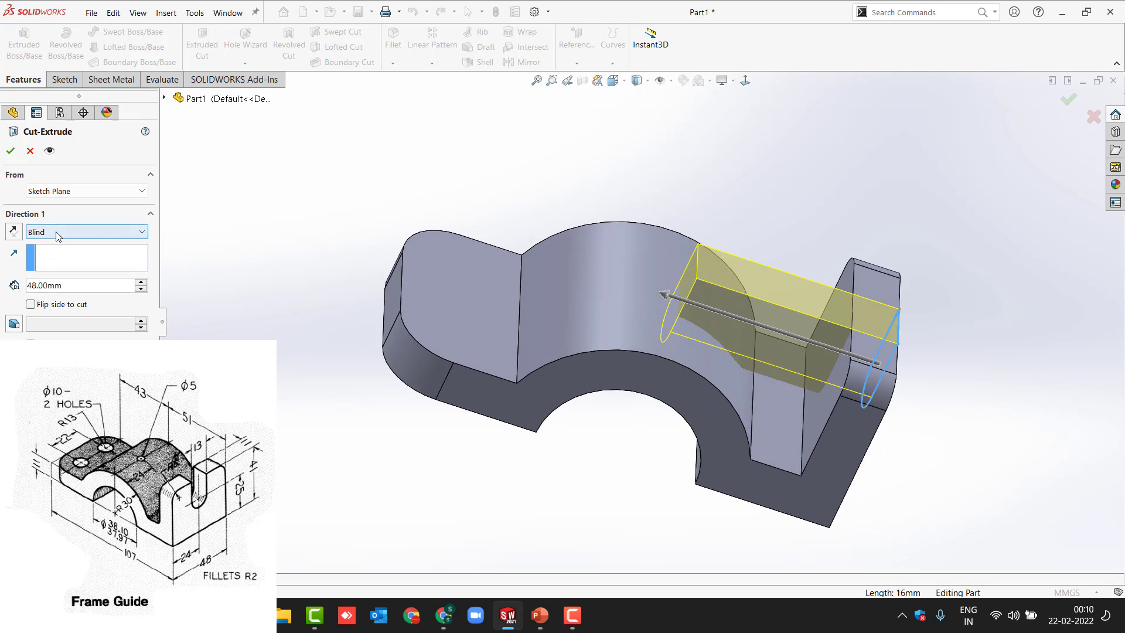
{"action": "left_click", "coordinate": [71, 235]}
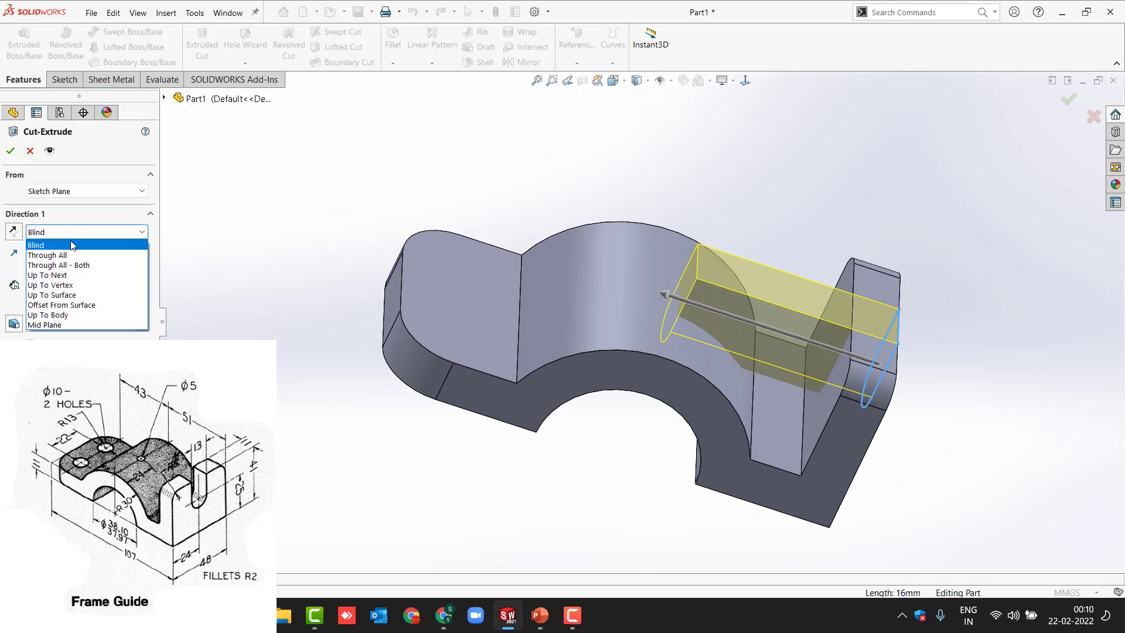
{"action": "left_click", "coordinate": [81, 295]}
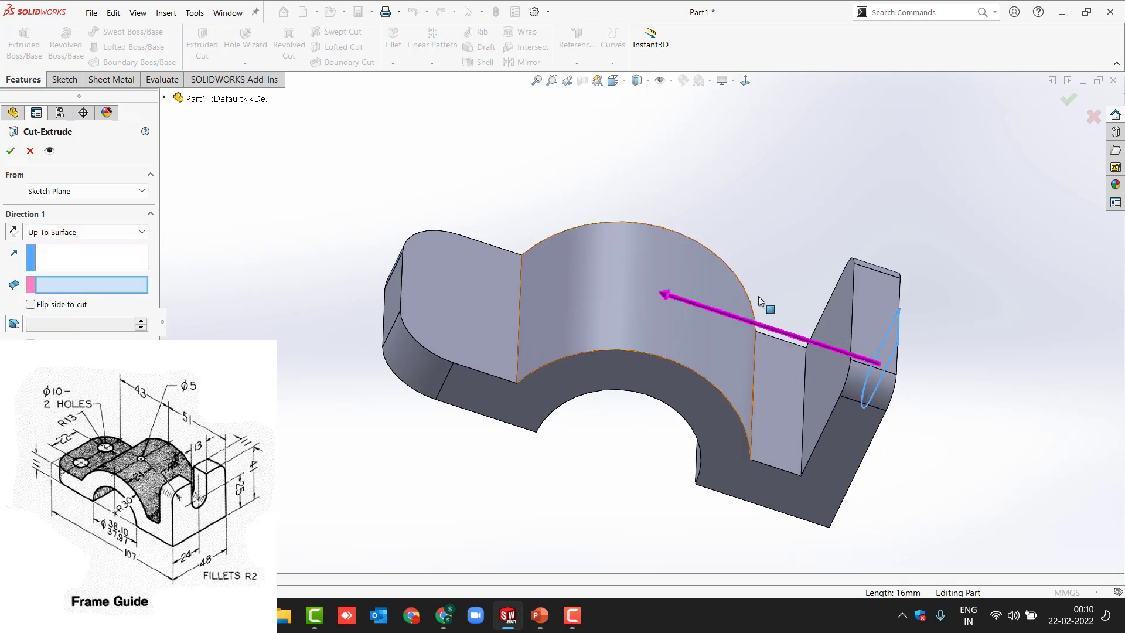
{"action": "left_click", "coordinate": [842, 319]}
{"action": "mouse_move", "coordinate": [377, 252]}
{"action": "middle_mouse_down"}
{"action": "mouse_move", "coordinate": [240, 261]}
{"action": "mouse_move", "coordinate": [209, 241]}
{"action": "mouse_move", "coordinate": [375, 240]}
{"action": "mouse_move", "coordinate": [353, 222]}
{"action": "mouse_move", "coordinate": [373, 266]}
{"action": "middle_mouse_up"}
{"action": "key", "text": "Return"}
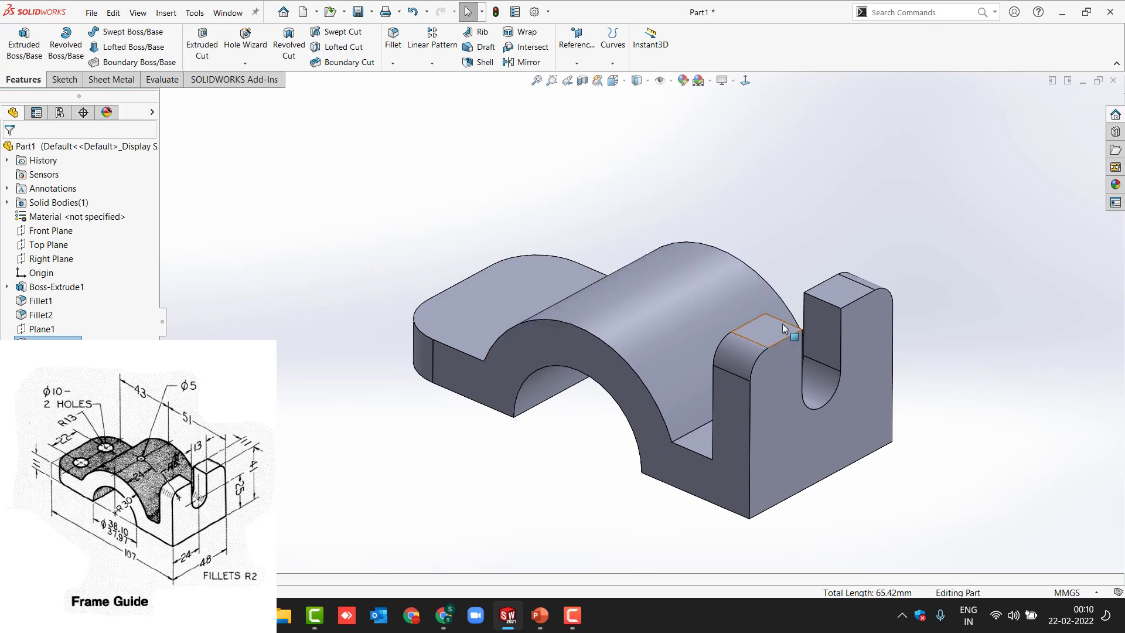
{"action": "key", "text": "Escape"}
{"action": "middle_click_drag", "start_coordinate": [855, 342], "coordinate": [842, 362]}
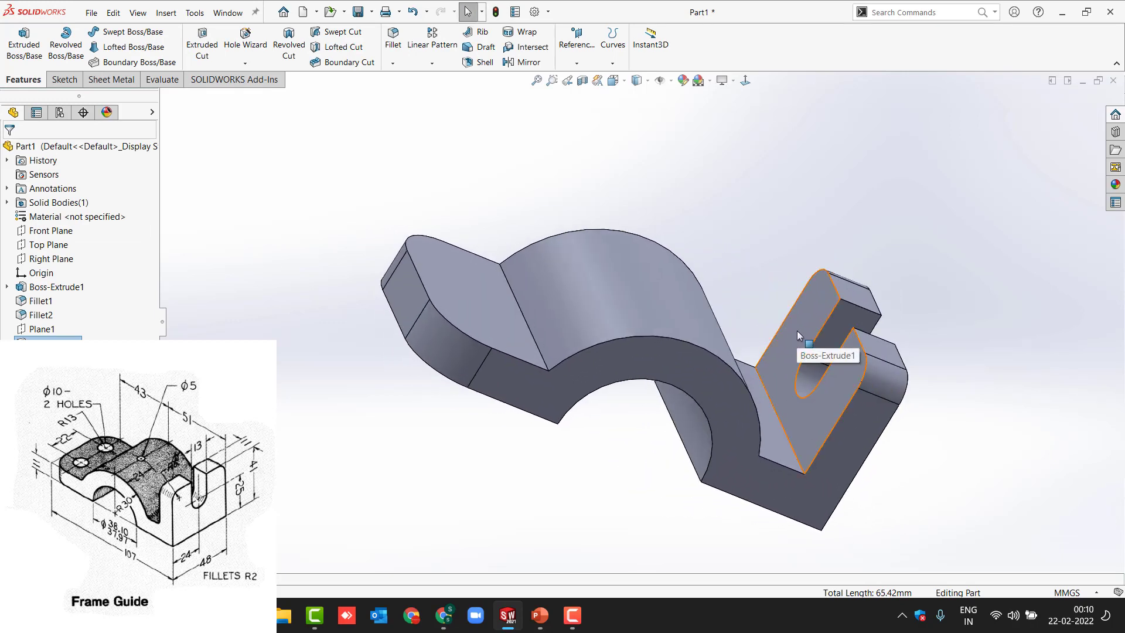
- Start a sketch on the flange's top face and draw a 10 mm diameter circle at one rounded corner's arc centre
{"action": "middle_click_drag", "start_coordinate": [477, 201], "coordinate": [420, 176]}
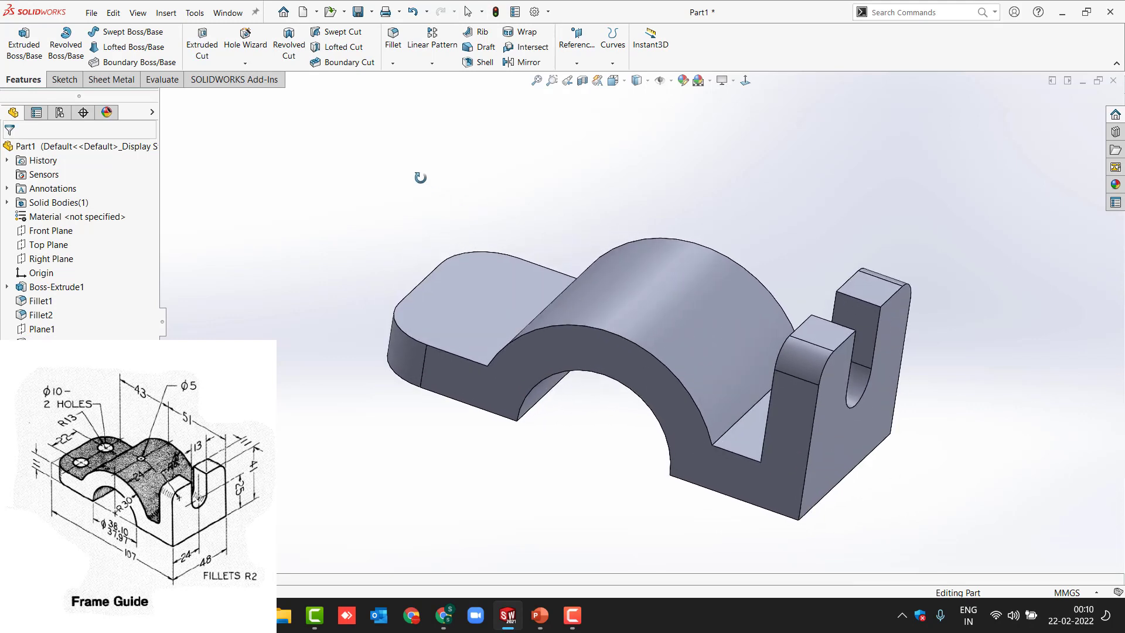
{"action": "key", "text": "Escape"}
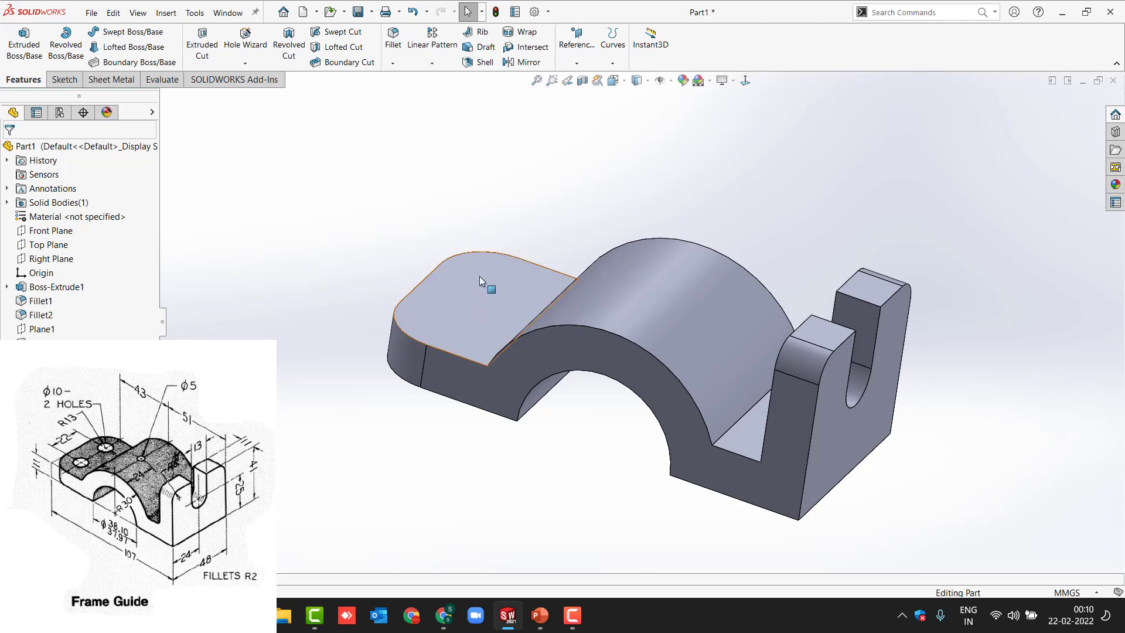
{"action": "left_click", "coordinate": [448, 291]}
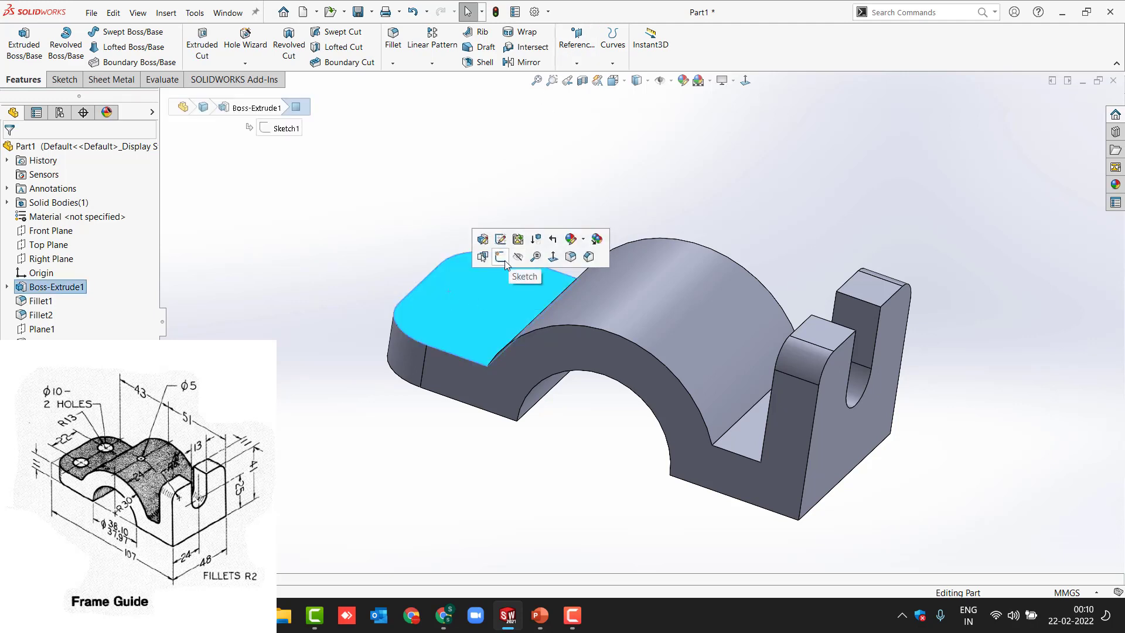
{"action": "left_click", "coordinate": [501, 258]}
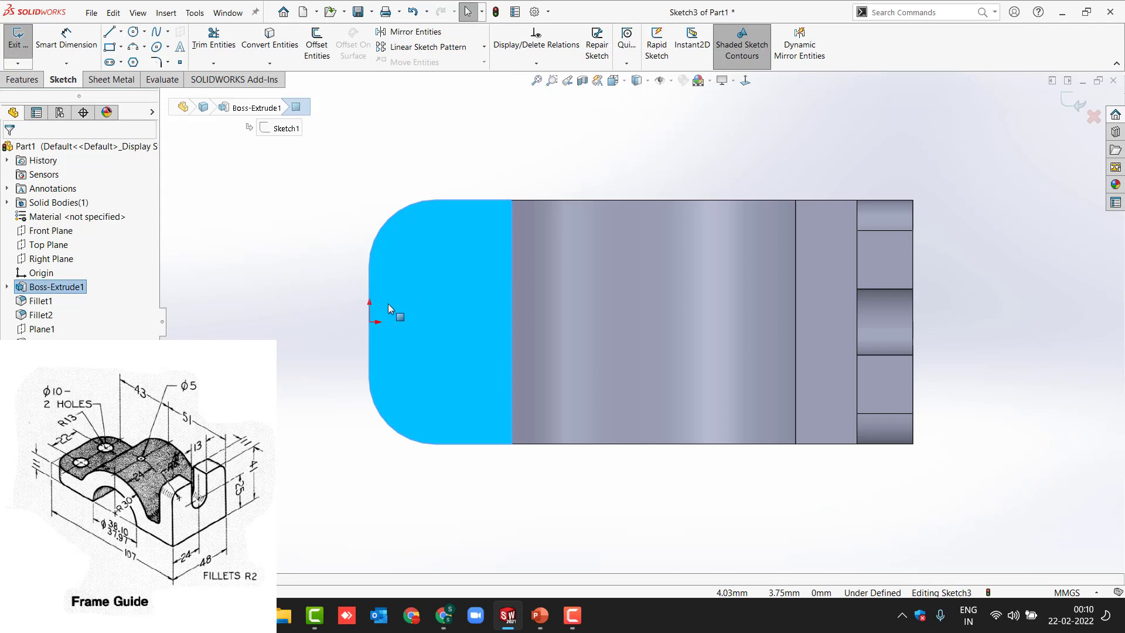
{"action": "left_click", "coordinate": [133, 31]}
{"action": "mouse_move", "coordinate": [389, 220]}
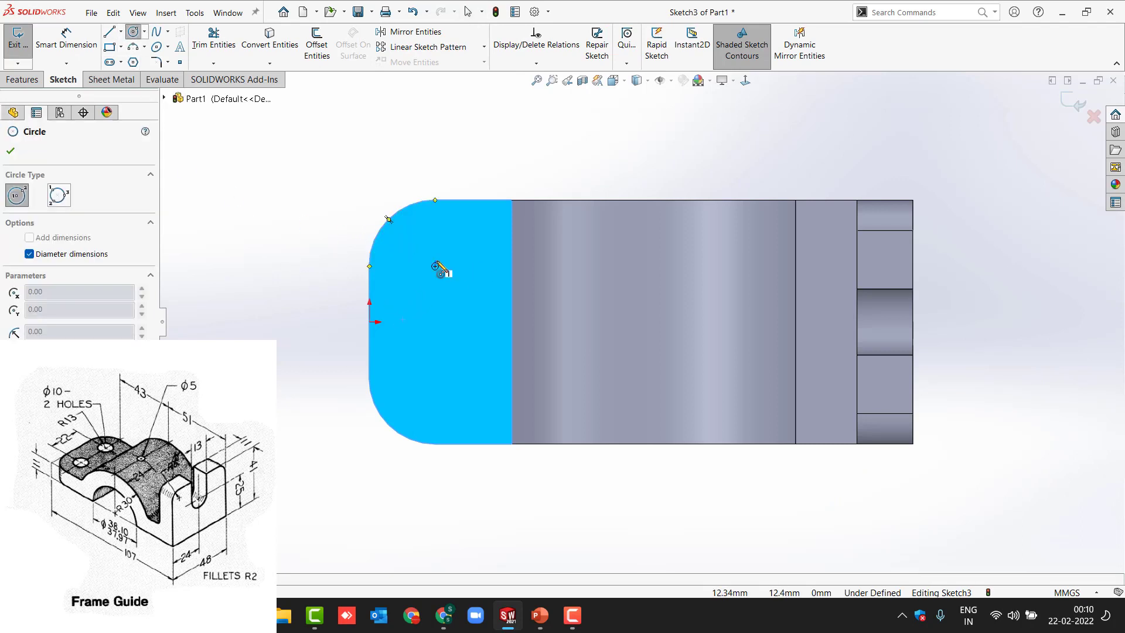
{"action": "left_click", "coordinate": [435, 266]}
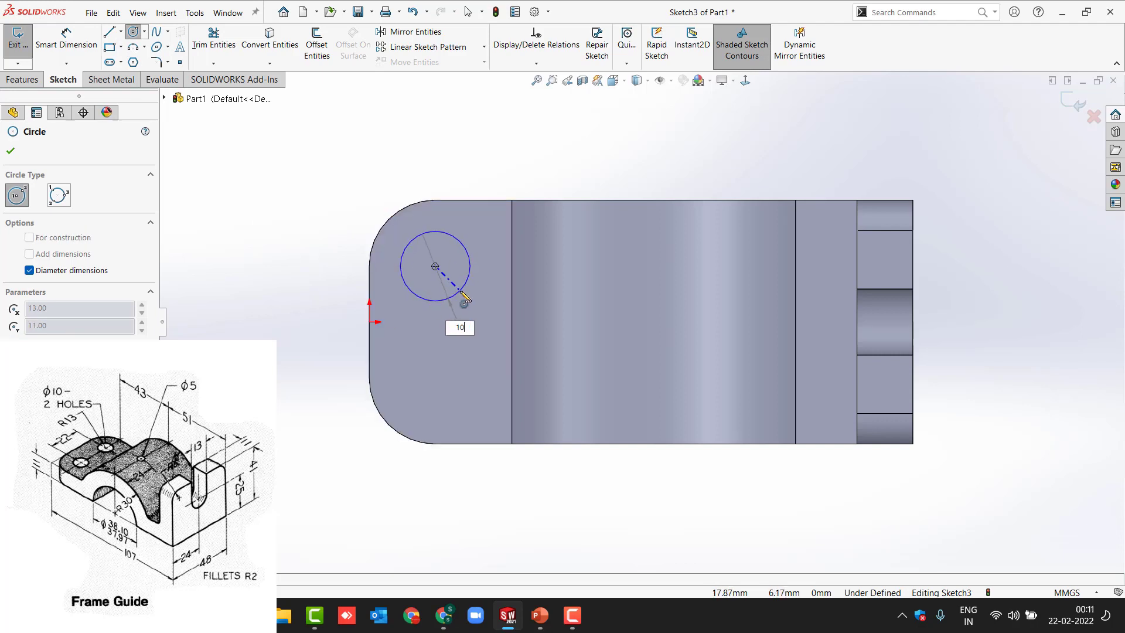
{"action": "type", "text": "10"}
{"action": "key", "text": "Return"}
- Draw a second 10 mm diameter circle at the arc centre of the flange's other rounded corner
{"action": "mouse_move", "coordinate": [389, 424]}
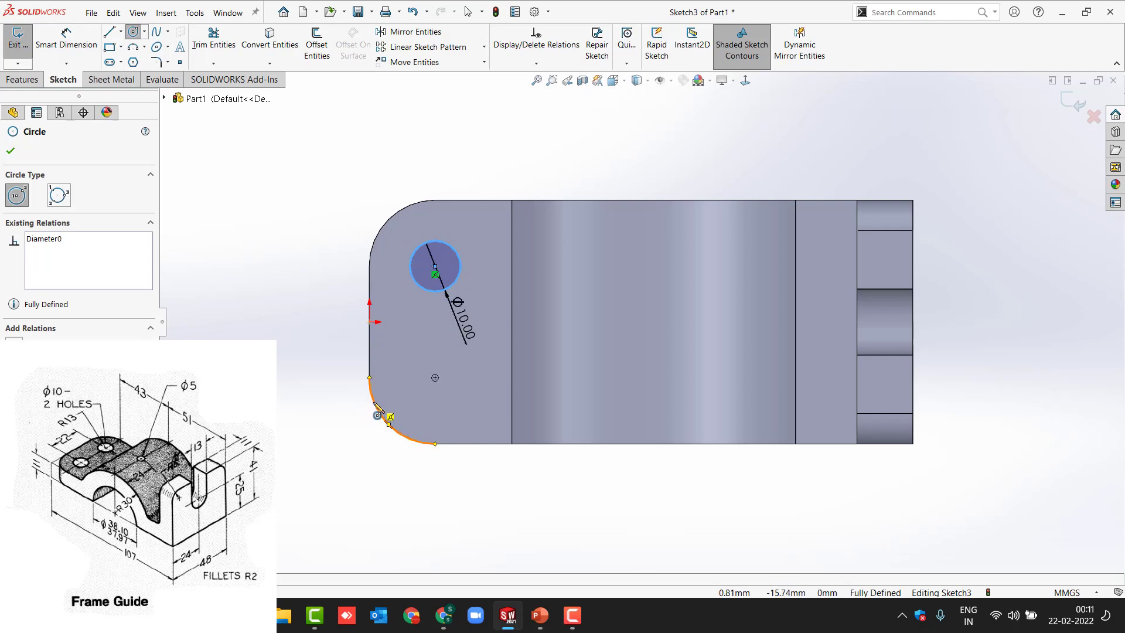
{"action": "left_click", "coordinate": [435, 377]}
{"action": "type", "text": "10"}
{"action": "key", "text": "Return"}
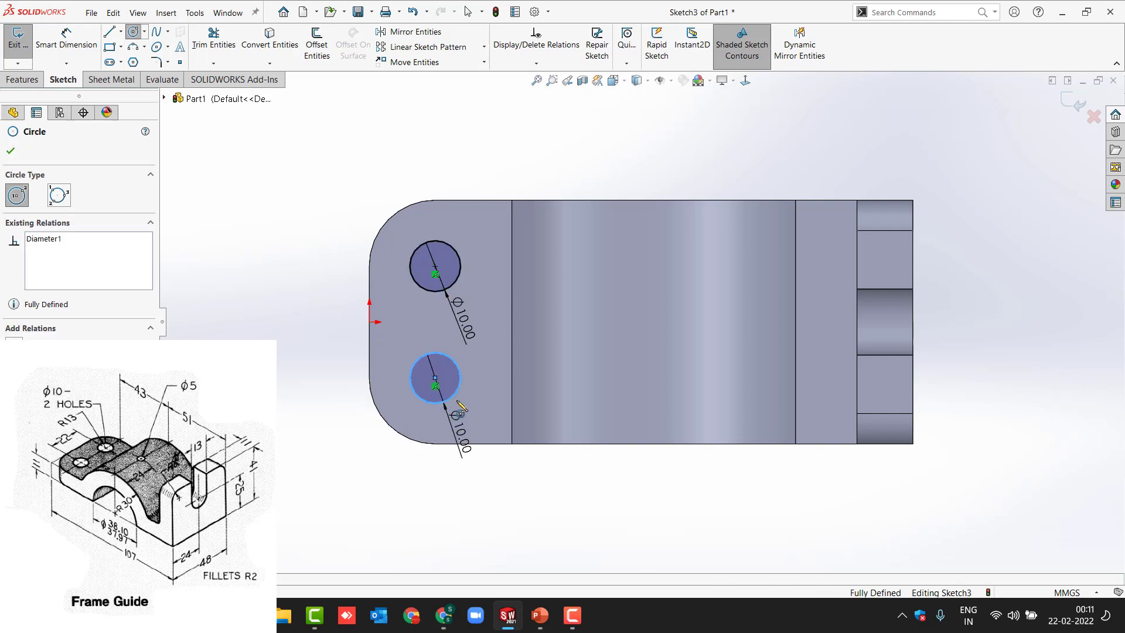
{"action": "key", "text": "Escape"}
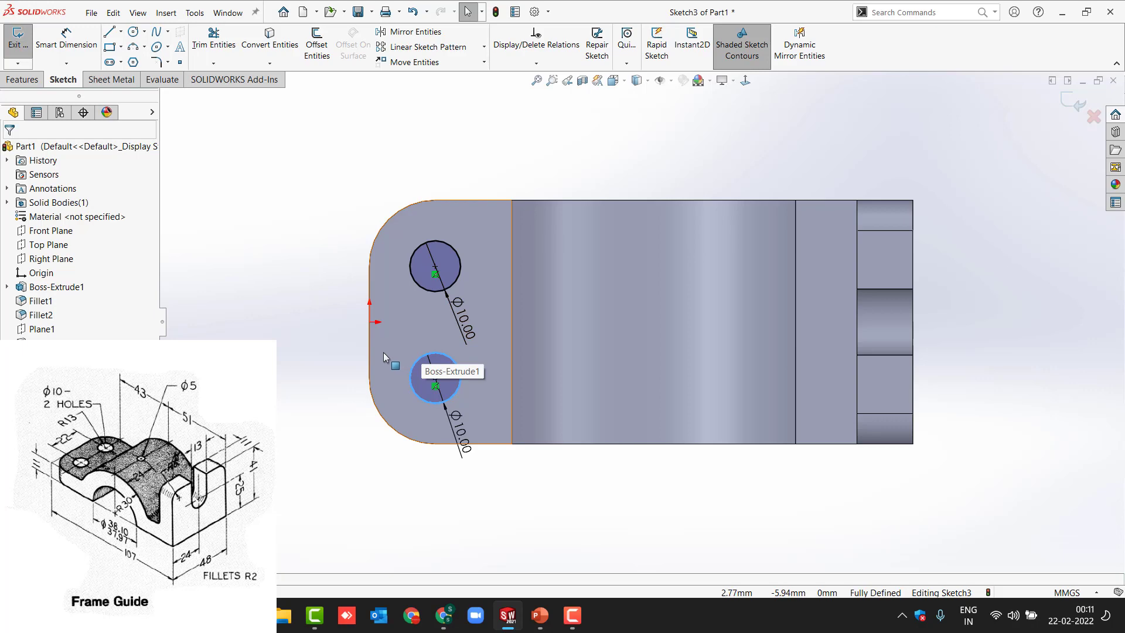
- Exit the sketch and cut both 10 mm circles down through the flange with Instant3D
{"action": "key", "text": "ctrl+b"}
{"action": "mouse_move", "coordinate": [340, 423]}
{"action": "middle_mouse_down"}
{"action": "mouse_move", "coordinate": [339, 254]}
{"action": "mouse_move", "coordinate": [310, 251]}
{"action": "mouse_move", "coordinate": [314, 176]}
{"action": "mouse_move", "coordinate": [291, 221]}
{"action": "middle_mouse_up"}
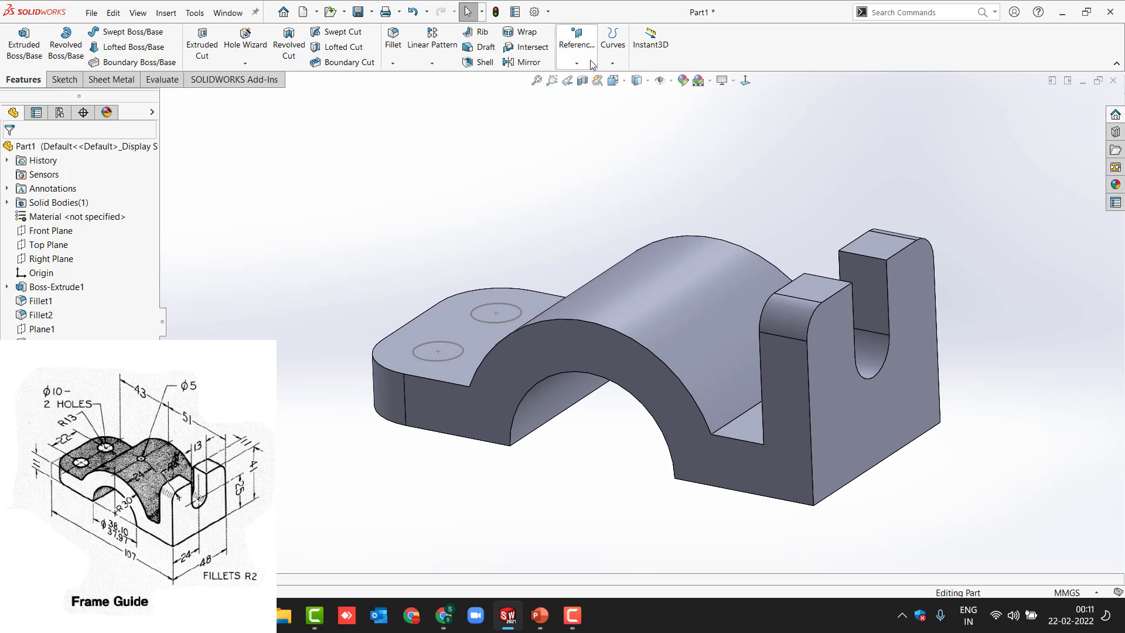
{"action": "left_click", "coordinate": [478, 322]}
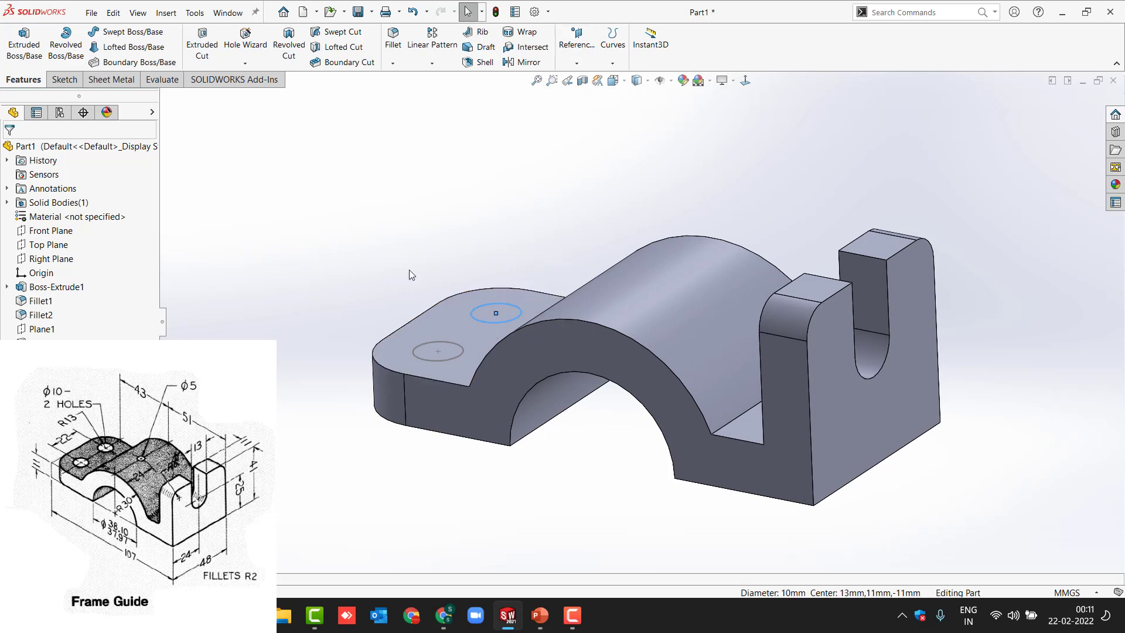
{"action": "left_click", "coordinate": [409, 273]}
{"action": "left_click", "coordinate": [651, 41]}
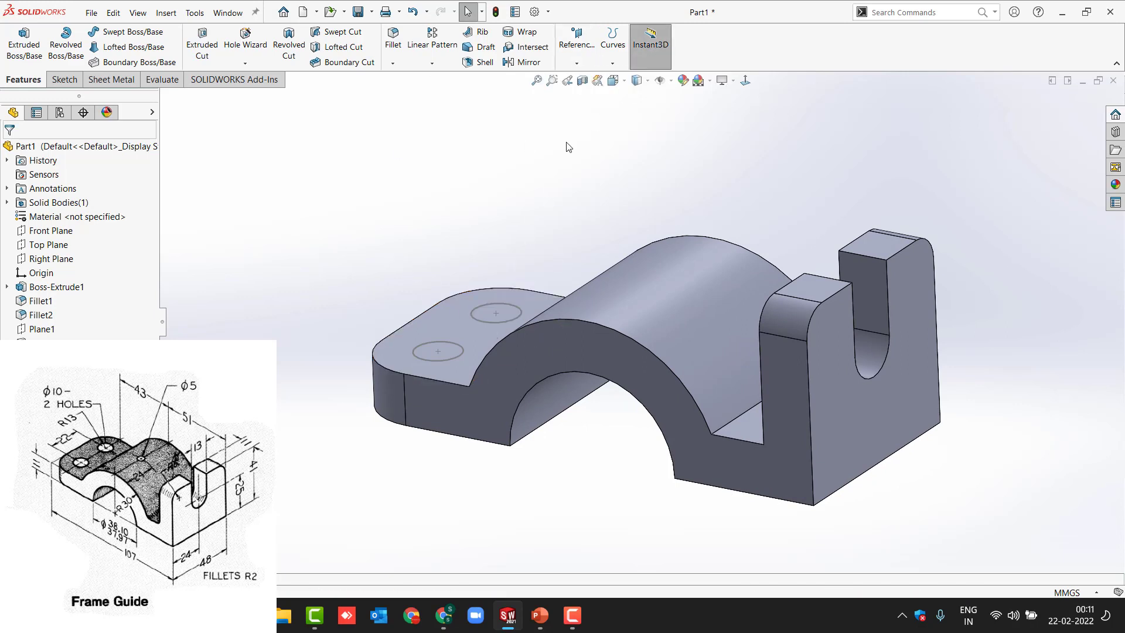
{"action": "left_click", "coordinate": [474, 319]}
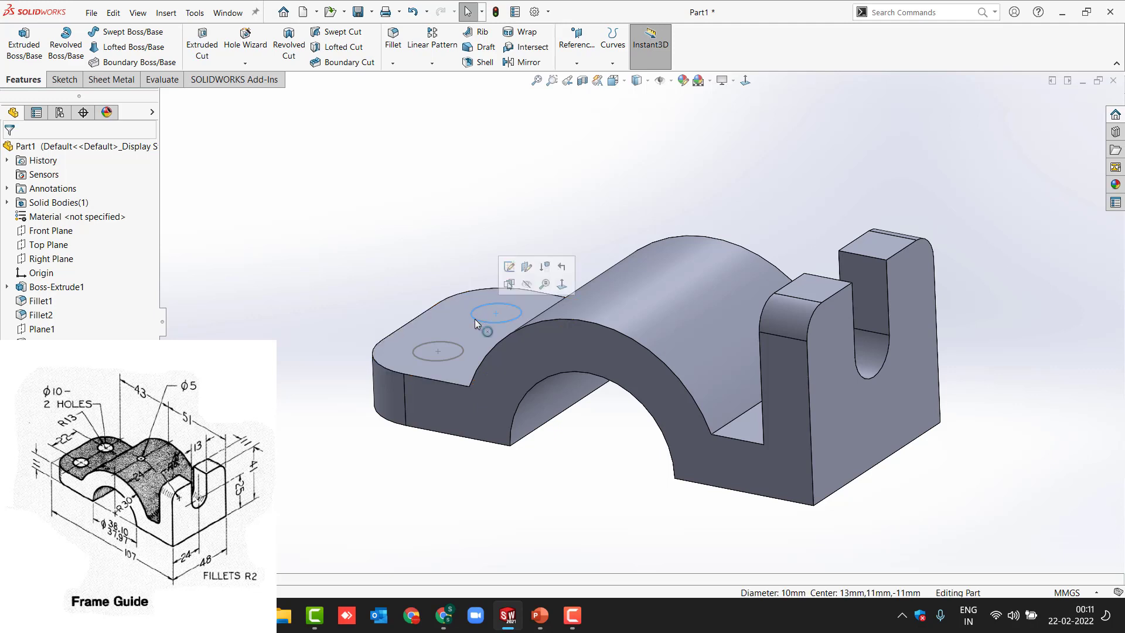
{"action": "left_click_drag", "start_coordinate": [473, 284], "coordinate": [481, 466]}
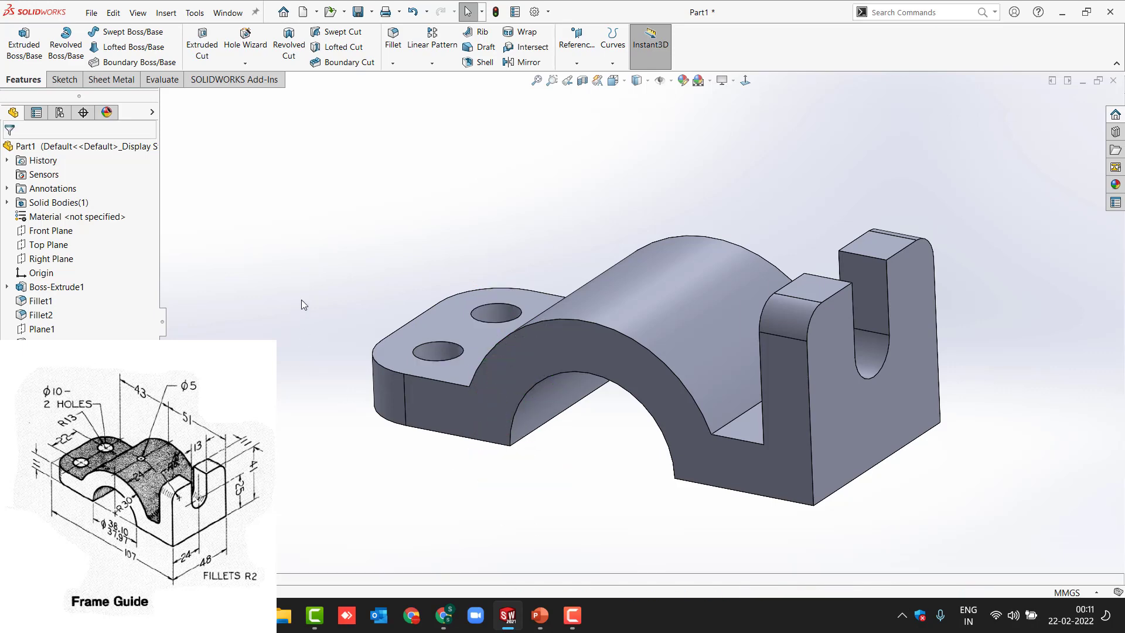
{"action": "middle_click_drag", "start_coordinate": [301, 299], "coordinate": [390, 322]}
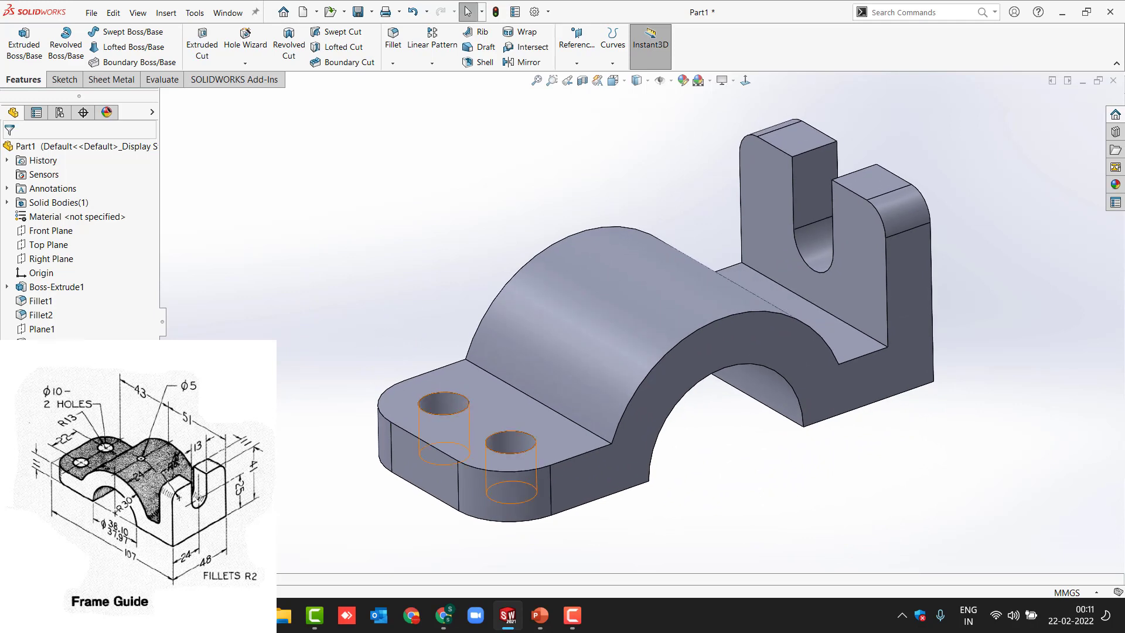
{"action": "left_click", "coordinate": [53, 357]}
{"action": "left_click", "coordinate": [349, 271]}
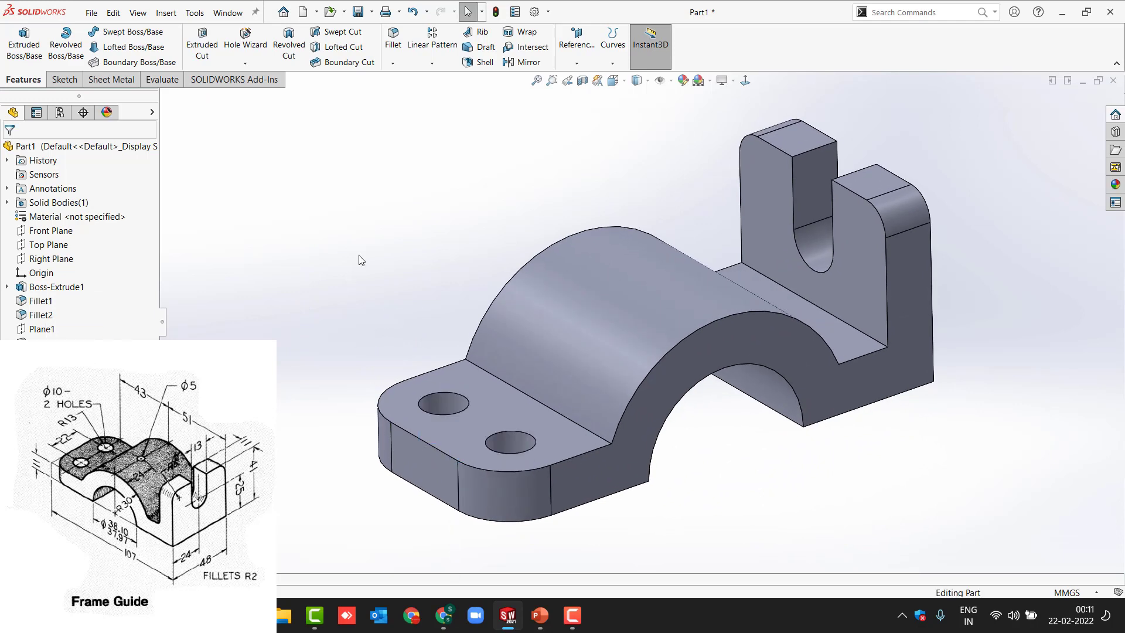
{"action": "left_click", "coordinate": [659, 61]}
{"action": "left_click", "coordinate": [651, 57]}
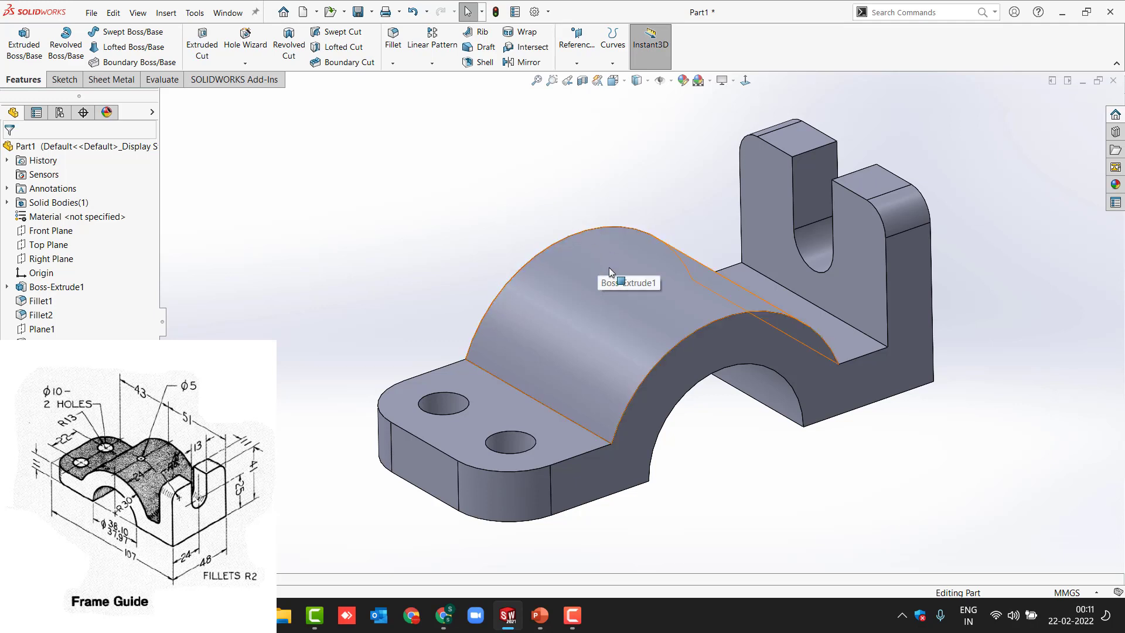
- Start a sketch on the flange's underside and draw a 5 mm diameter circle beneath the arch, level with the origin
{"action": "middle_click_drag", "start_coordinate": [577, 284], "coordinate": [561, 407]}
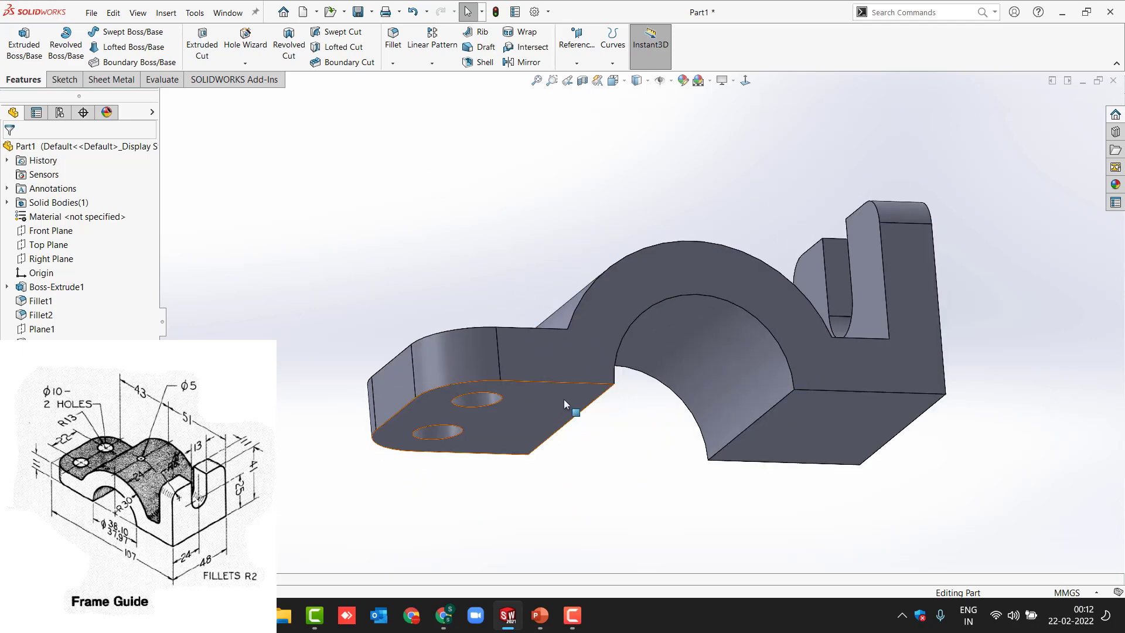
{"action": "left_click", "coordinate": [564, 399]}
{"action": "left_click", "coordinate": [625, 355]}
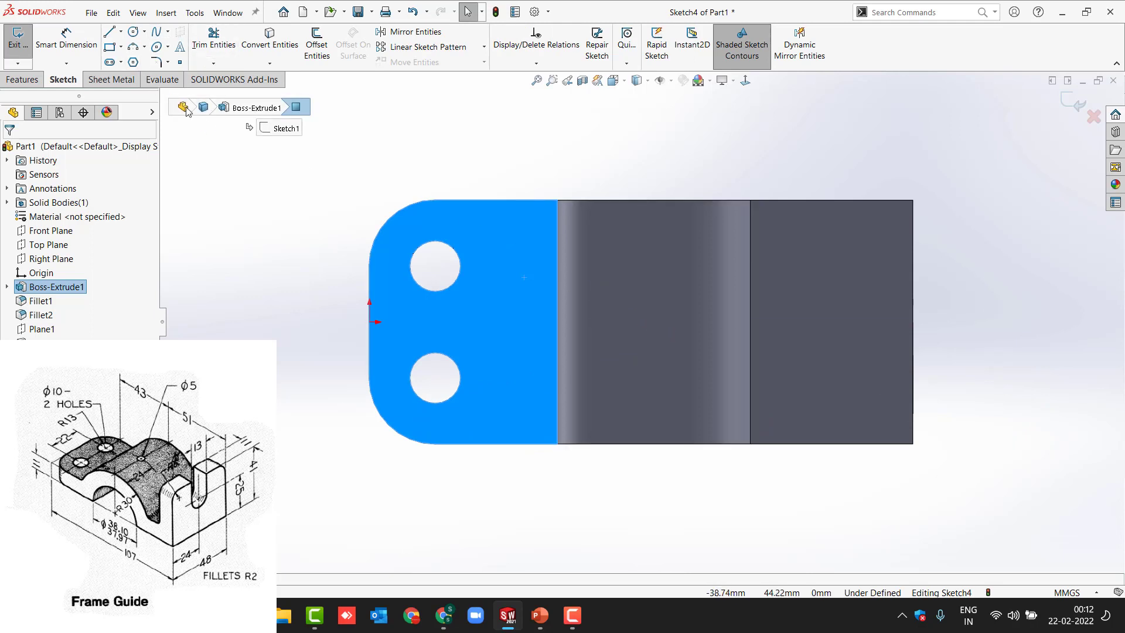
{"action": "left_click", "coordinate": [133, 32]}
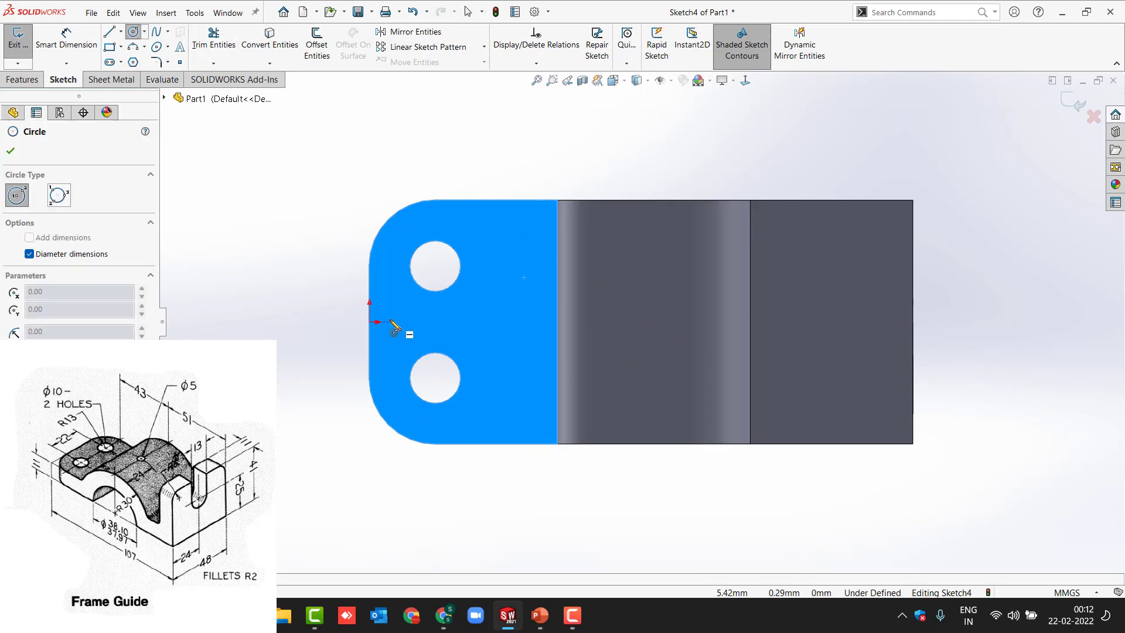
{"action": "left_click", "coordinate": [655, 321]}
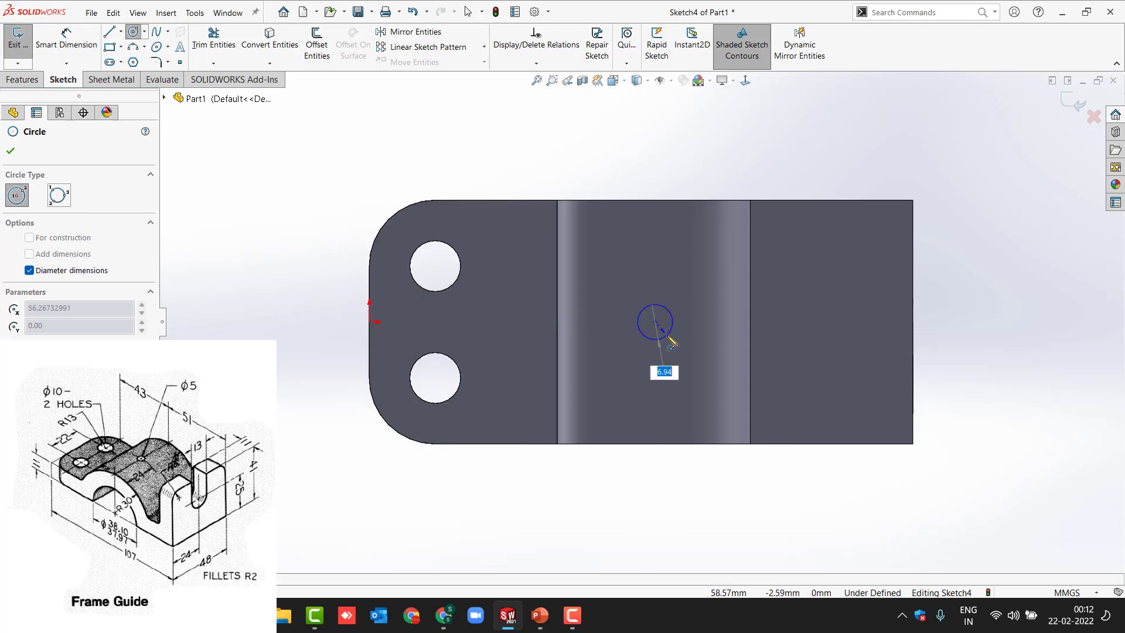
{"action": "key", "text": "Return"}
{"action": "key", "text": "Escape"}
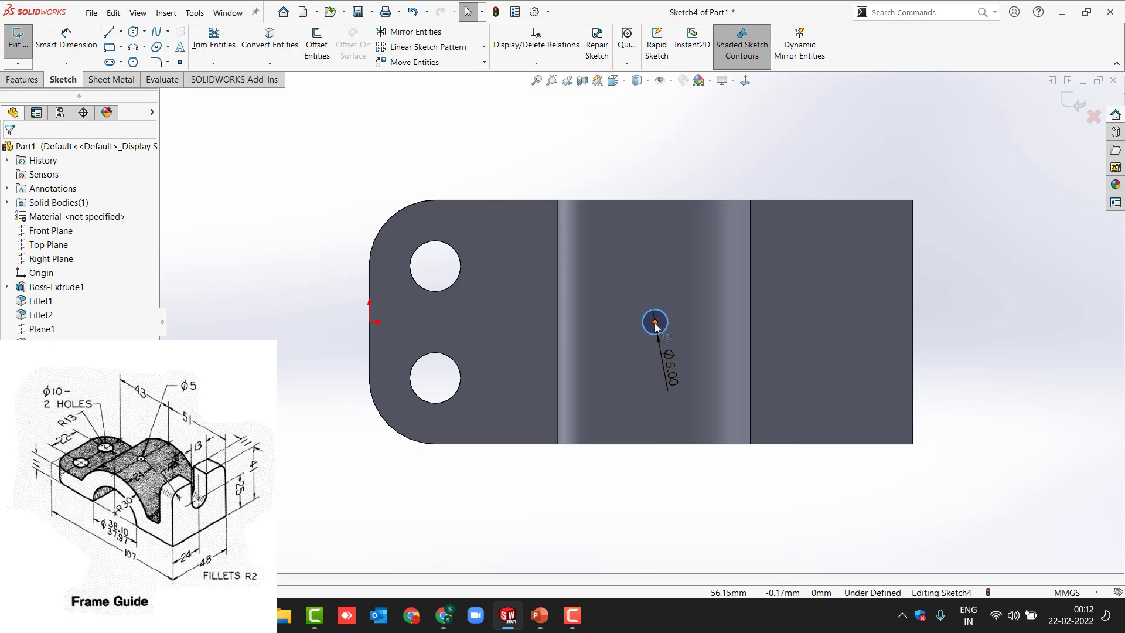
- Show the temporary axes and make the 5 mm circle's centre coincident with the arch's axis
{"action": "left_click", "coordinate": [655, 322]}
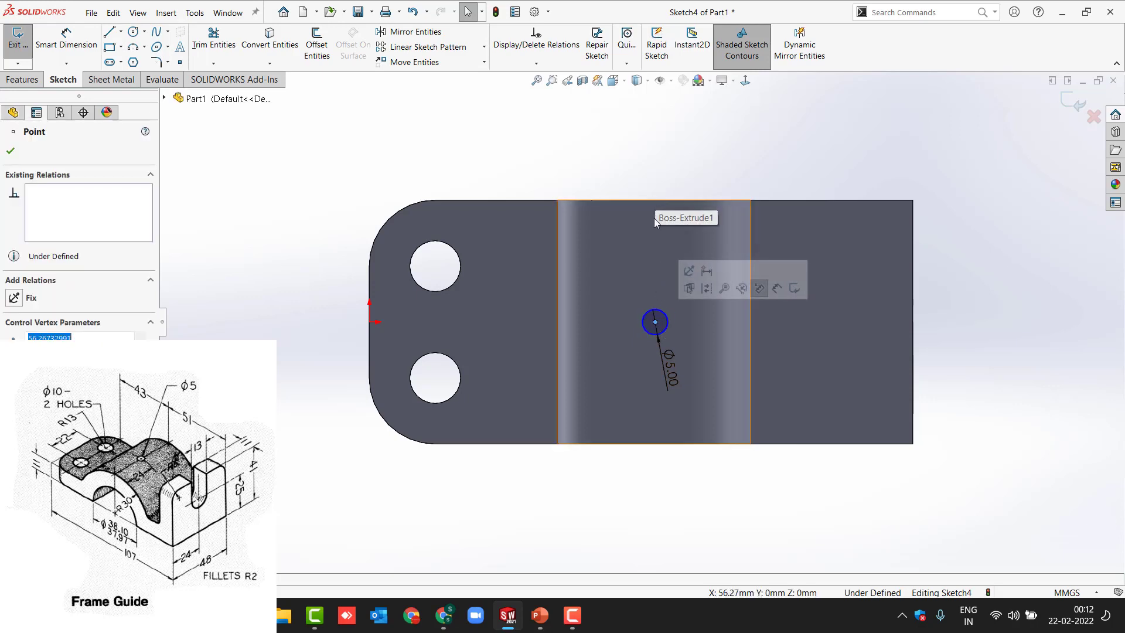
{"action": "left_click", "coordinate": [671, 80]}
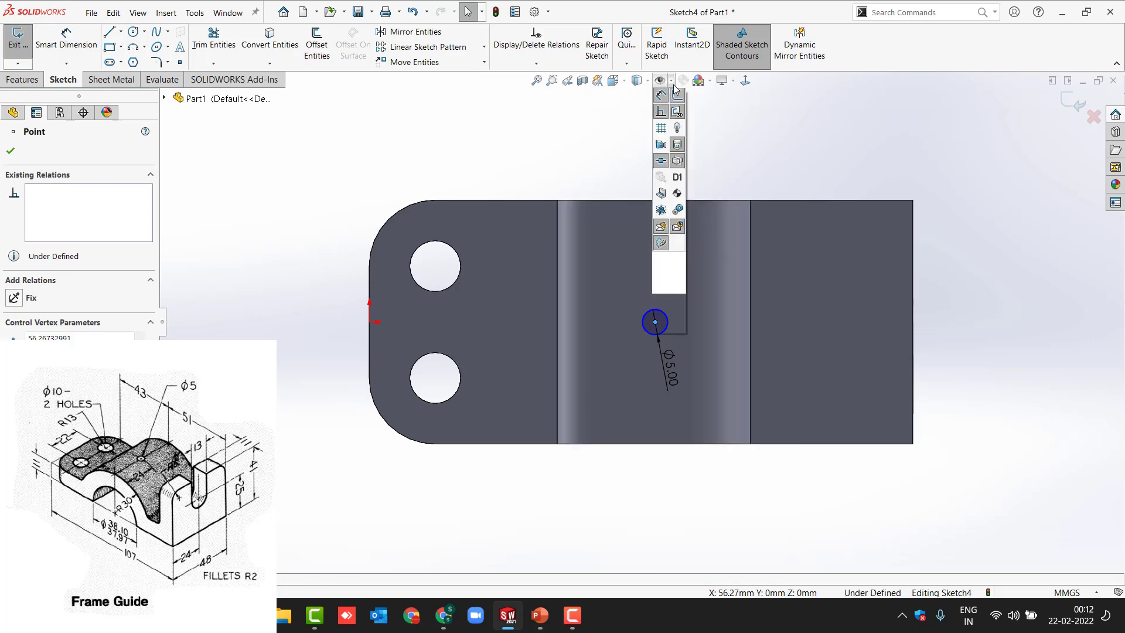
{"action": "left_click", "coordinate": [678, 114]}
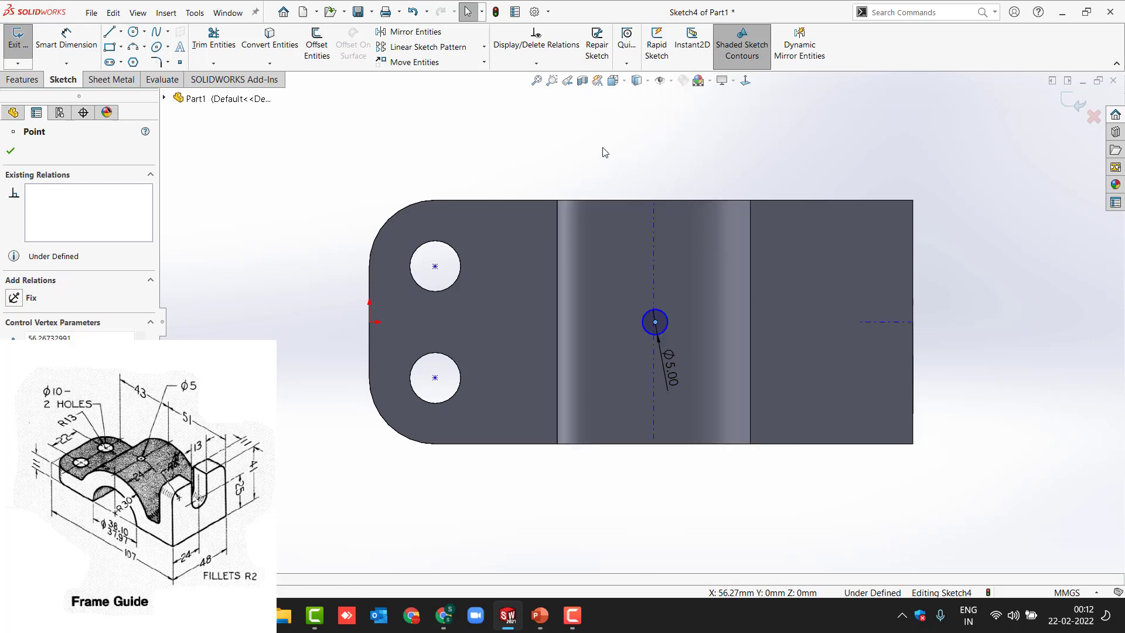
{"action": "key", "text": "Escape"}
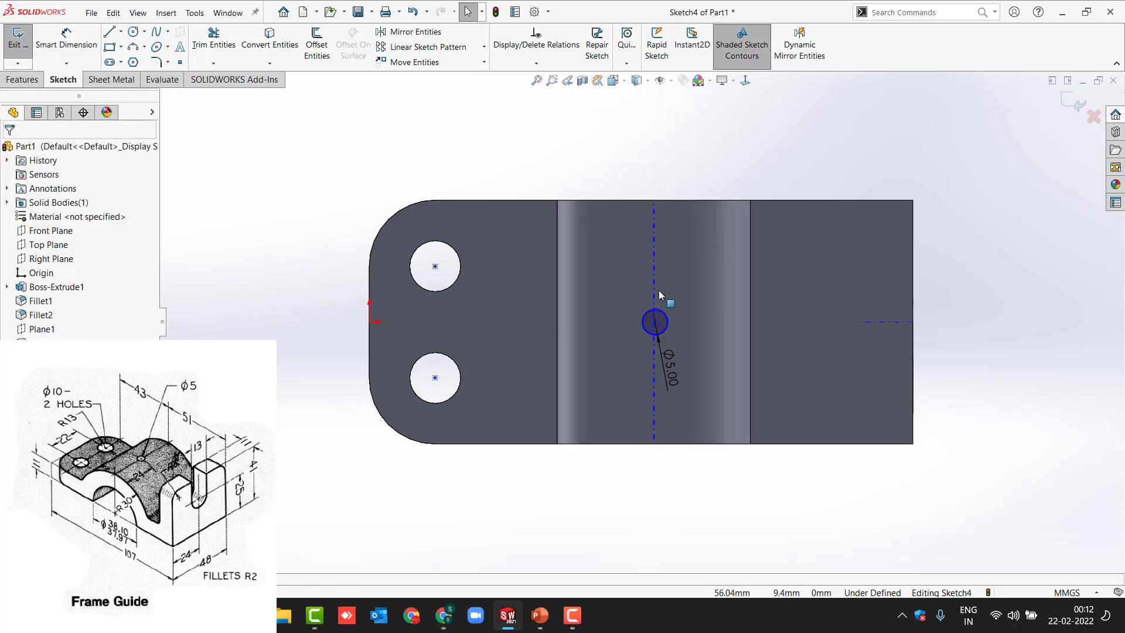
{"action": "left_click", "coordinate": [655, 321], "text": "ctrl"}
{"action": "left_click", "coordinate": [719, 280]}
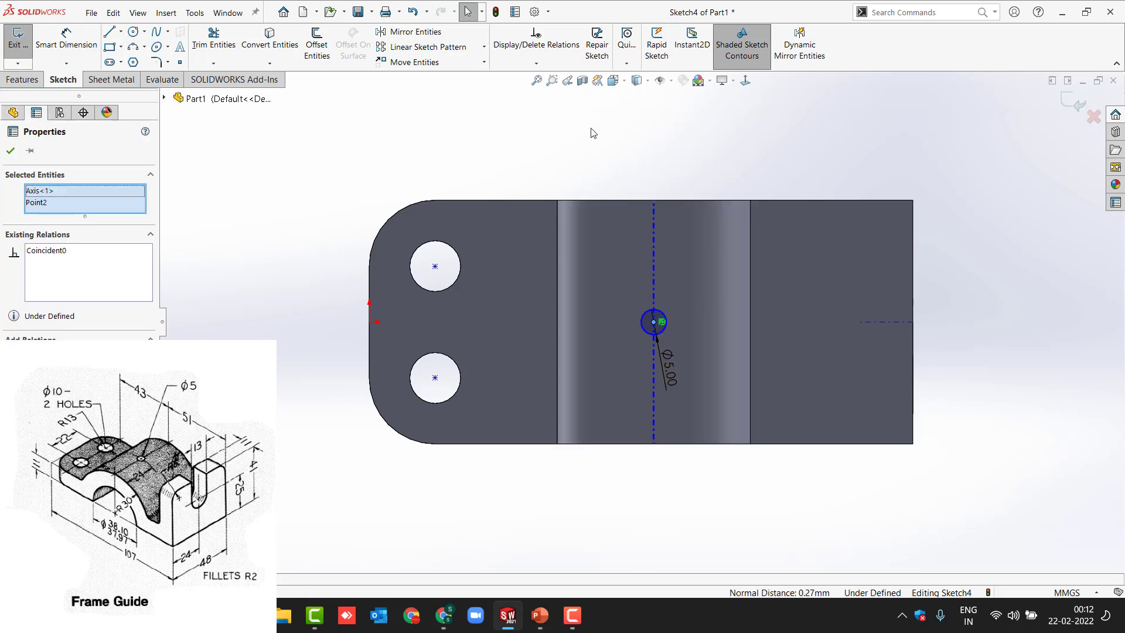
- Add a horizontal relation between the origin and the 5 mm circle's centre
{"action": "left_click", "coordinate": [406, 131]}
{"action": "left_click", "coordinate": [369, 322]}
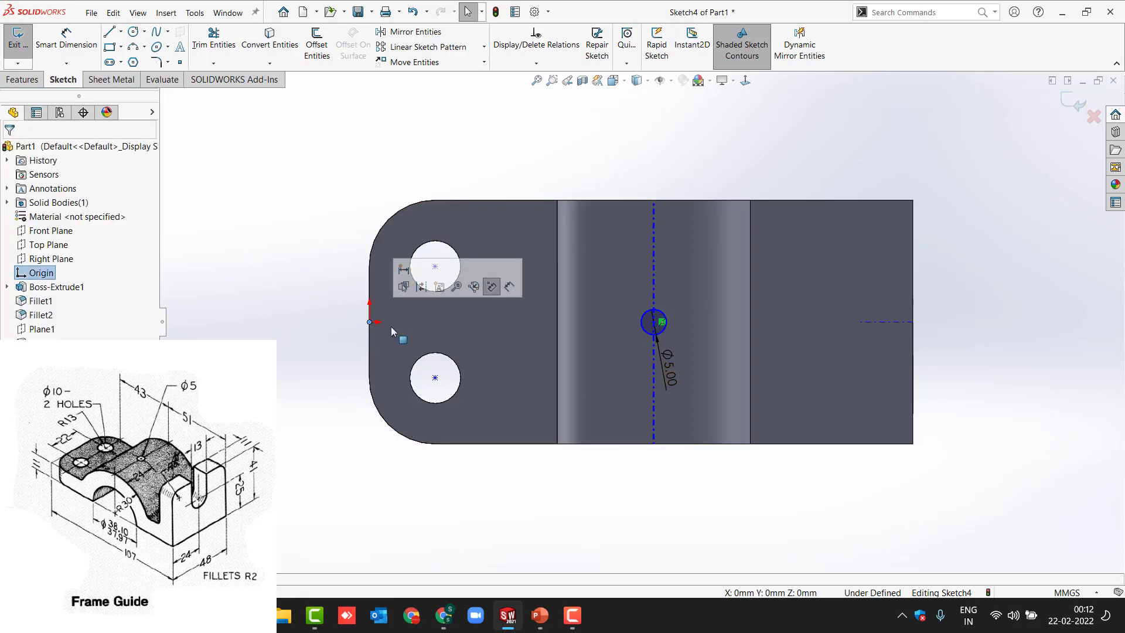
{"action": "left_click", "coordinate": [652, 322], "text": "ctrl"}
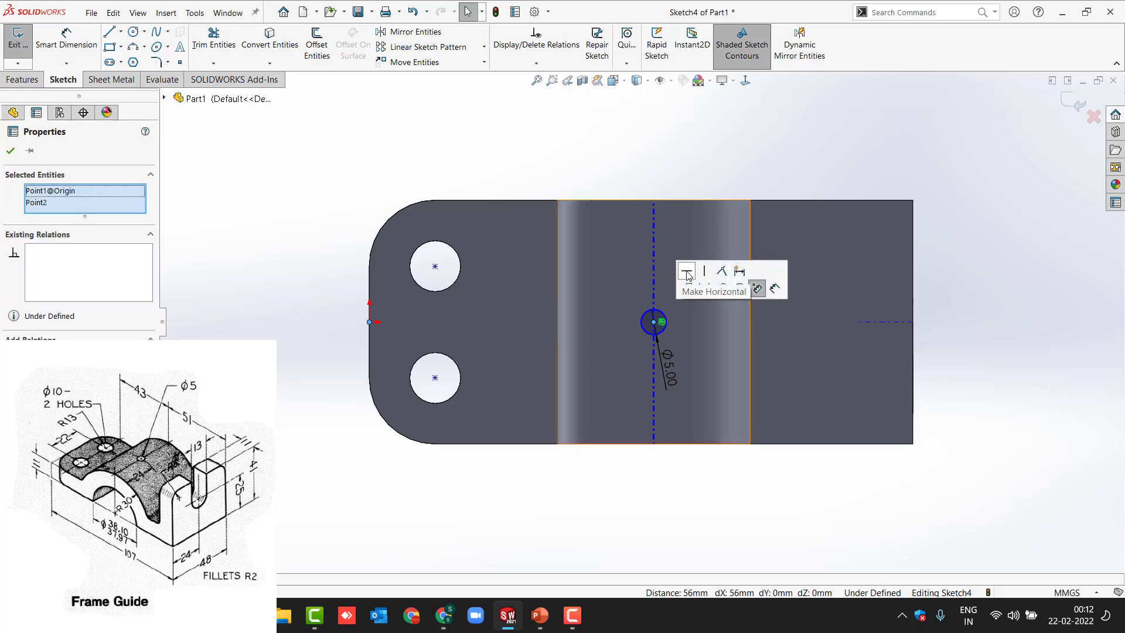
{"action": "left_click", "coordinate": [688, 271]}
{"action": "left_click", "coordinate": [530, 154]}
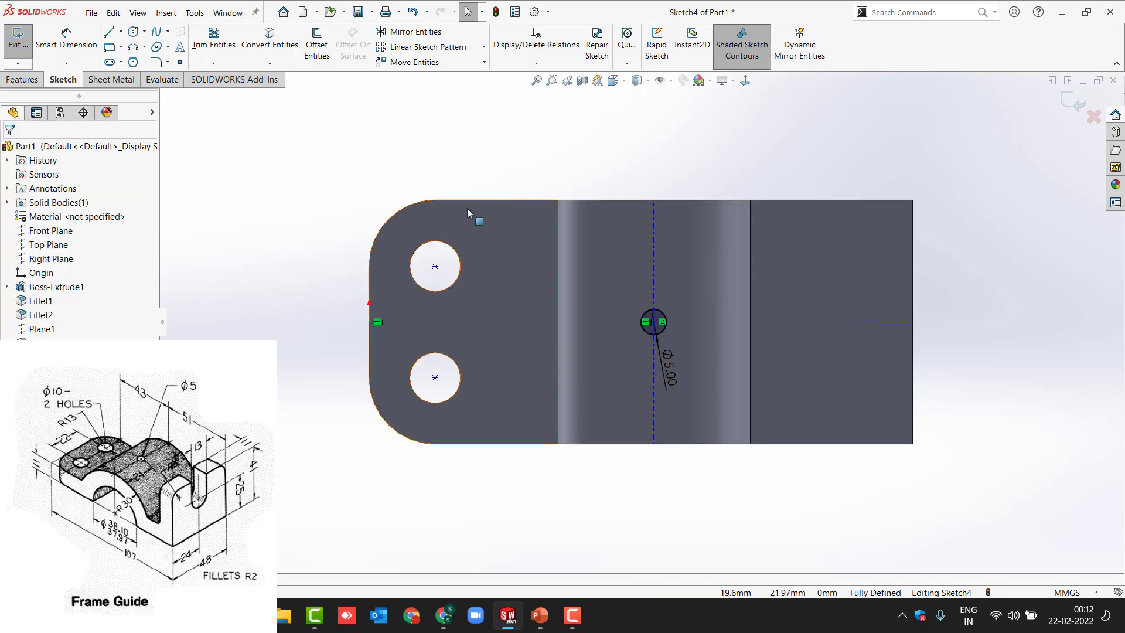
- Exit the sketch and cut the 5 mm circle about 52.5 mm upward through the arch with Instant3D
{"action": "left_click", "coordinate": [1074, 105]}
{"action": "middle_click_drag", "start_coordinate": [533, 141], "coordinate": [506, 475]}
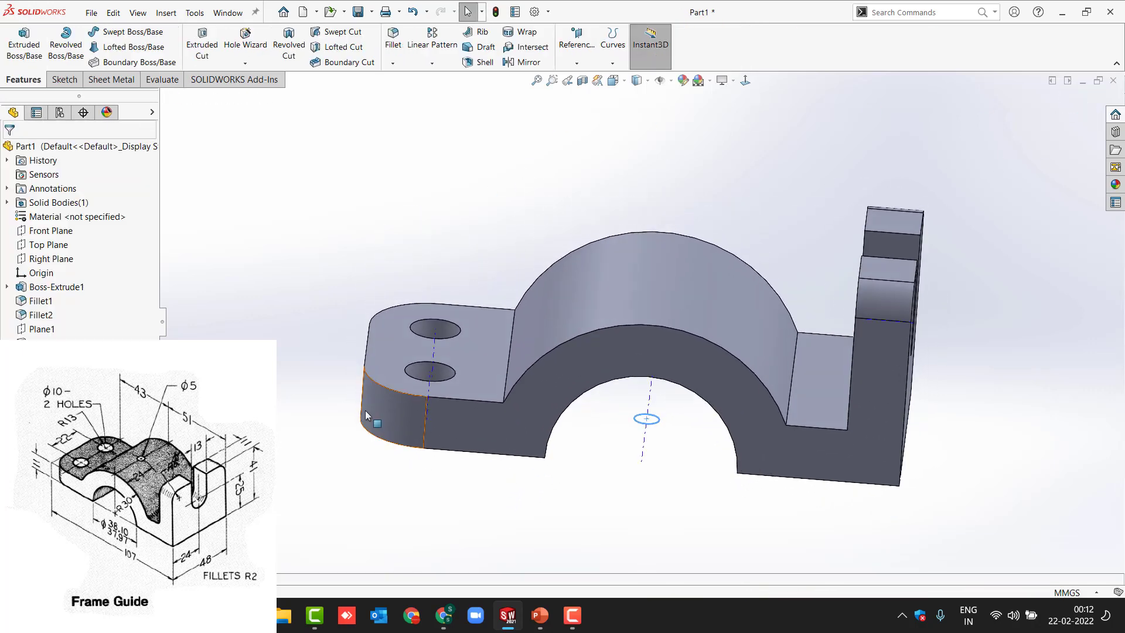
{"action": "left_click", "coordinate": [645, 425]}
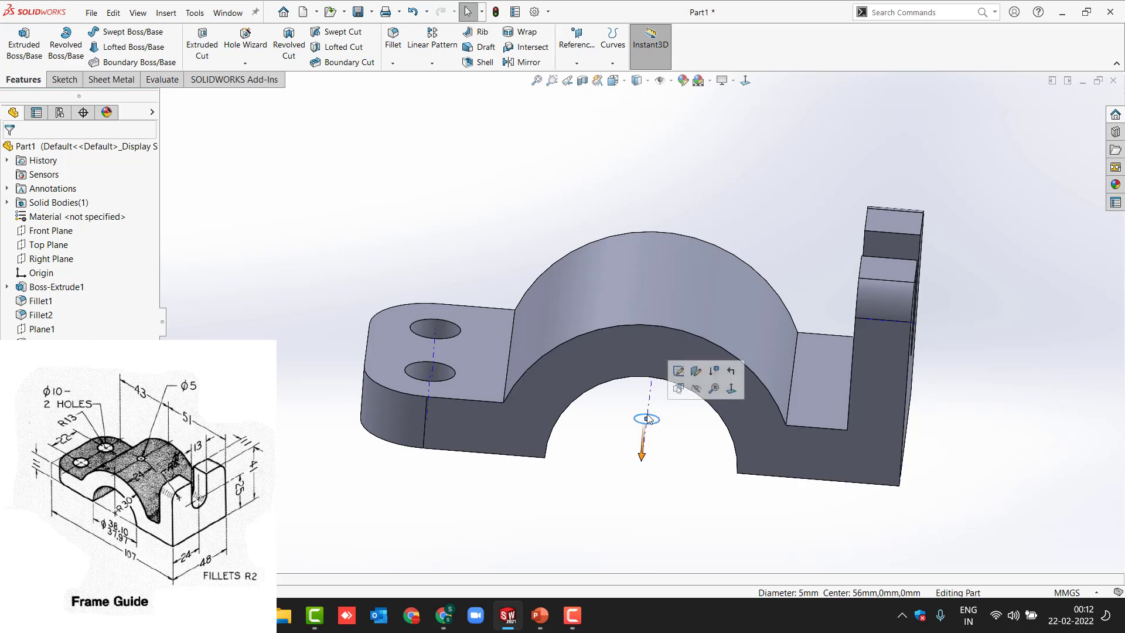
{"action": "mouse_move", "coordinate": [645, 456]}
{"action": "left_mouse_down"}
{"action": "mouse_move", "coordinate": [659, 246]}
{"action": "mouse_move", "coordinate": [682, 181]}
{"action": "mouse_move", "coordinate": [692, 184]}
{"action": "mouse_move", "coordinate": [679, 313]}
{"action": "mouse_move", "coordinate": [684, 214]}
{"action": "left_mouse_up"}
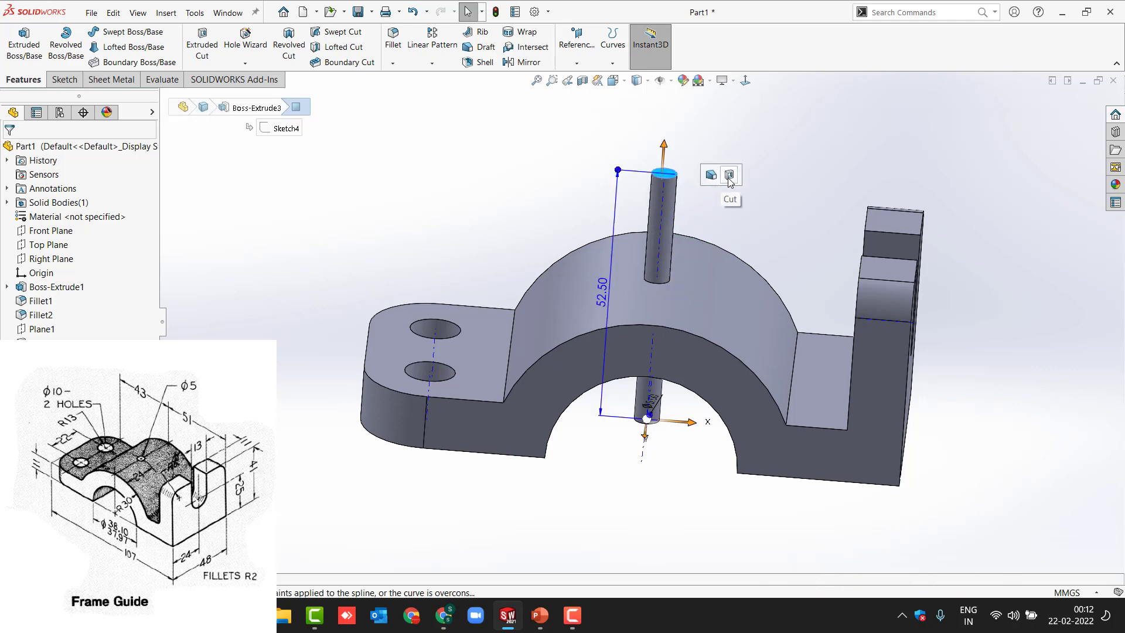
{"action": "left_click", "coordinate": [728, 176]}
{"action": "left_click", "coordinate": [646, 434]}
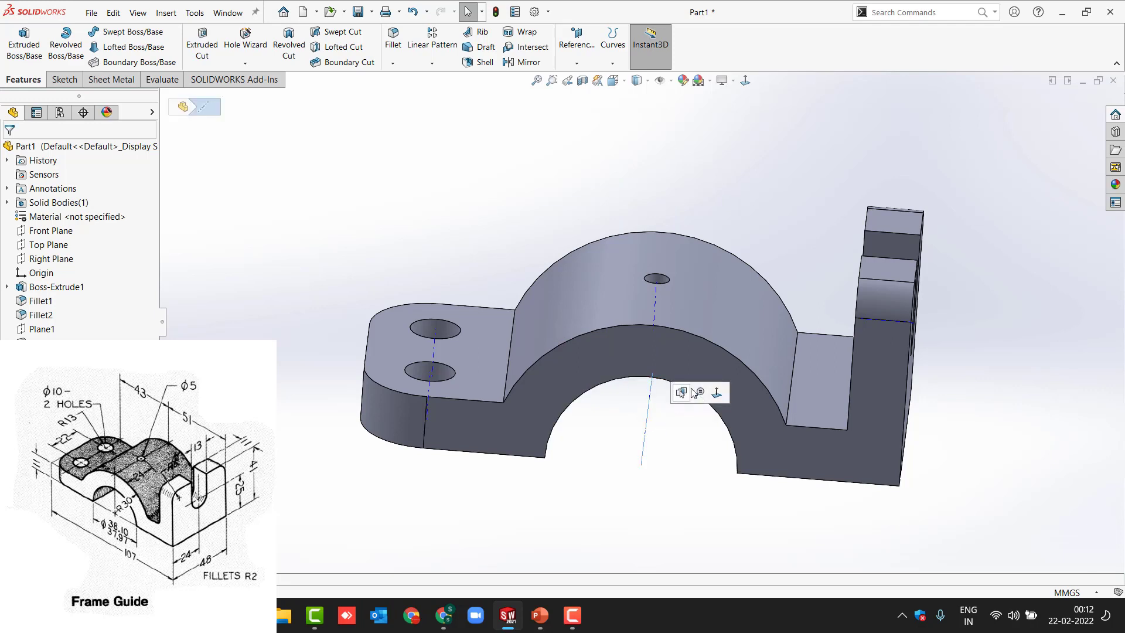
{"action": "left_click", "coordinate": [588, 440]}
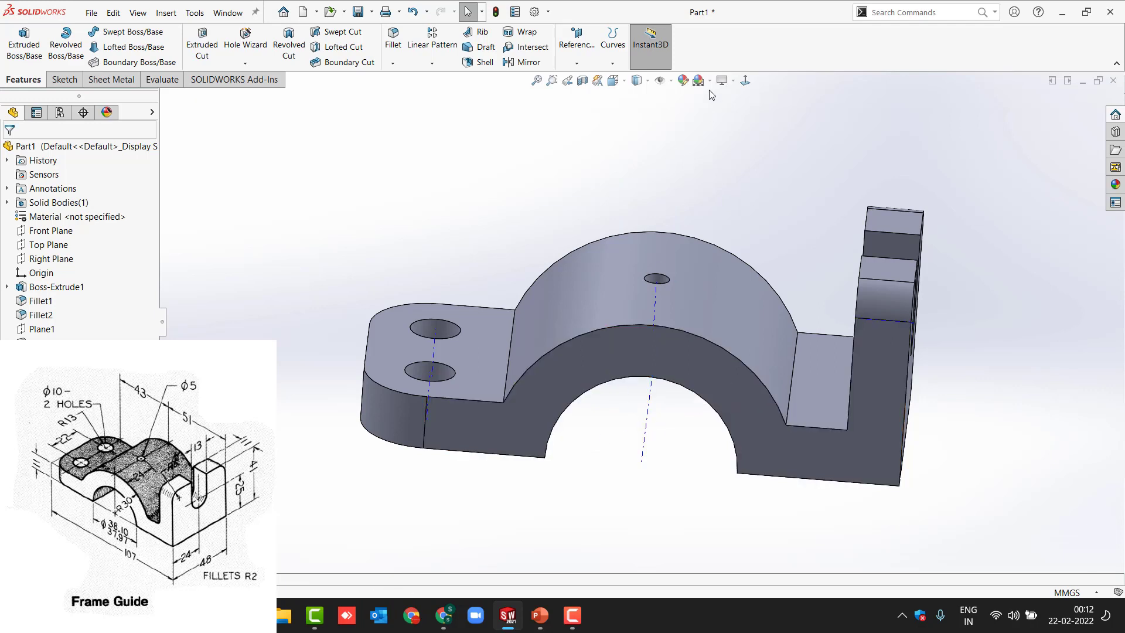
- Hide the temporary axes shown in the arch hole and flange holes
{"action": "left_click", "coordinate": [670, 81]}
{"action": "middle_click_drag", "start_coordinate": [485, 241], "coordinate": [436, 242]}
{"action": "scroll", "coordinate": [690, 289], "scroll_direction": "up", "scroll_amount": 3}
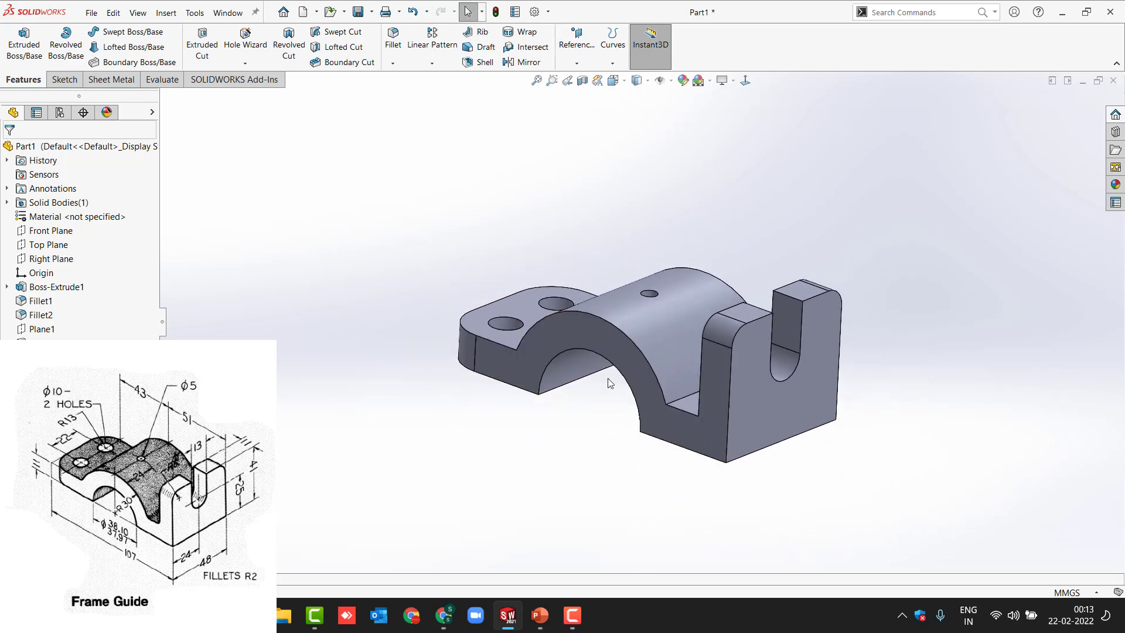
{"action": "scroll", "coordinate": [592, 331], "scroll_direction": "down", "scroll_amount": 1}
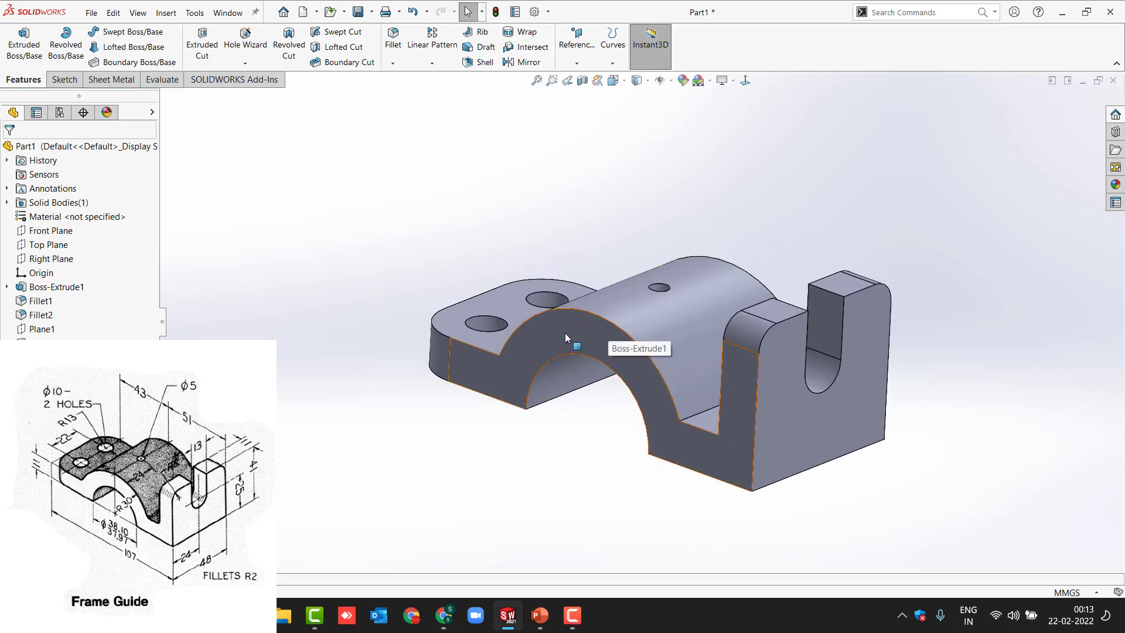
{"action": "scroll", "coordinate": [631, 322], "scroll_direction": "up", "scroll_amount": 1}
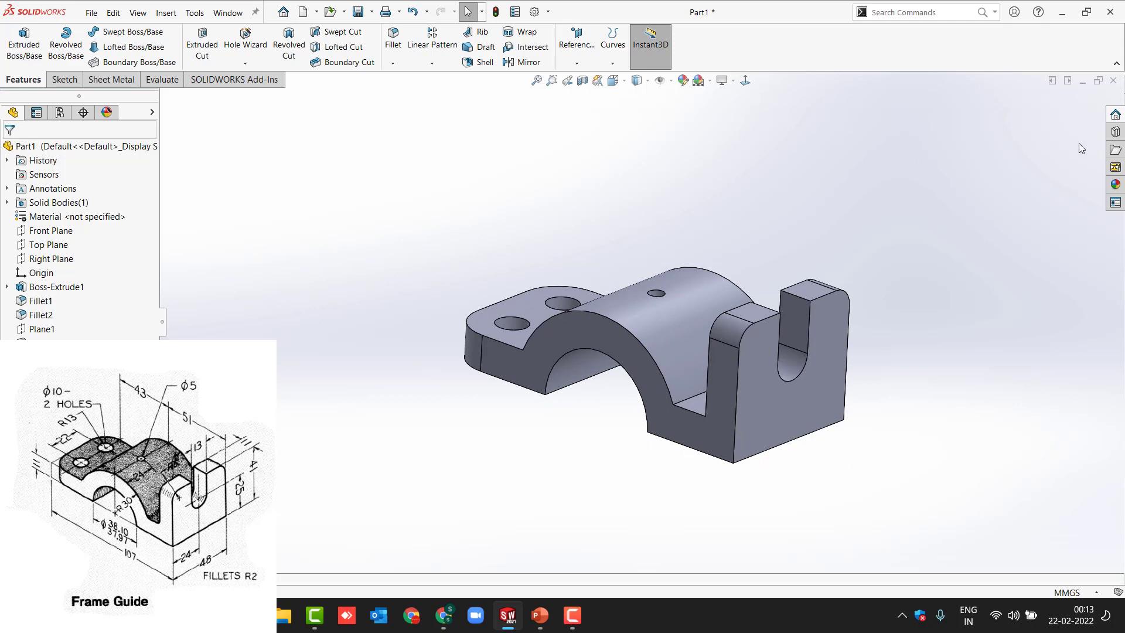
- Apply the brushed steel appearance from the Metal > Steel library to the whole part
{"action": "left_click", "coordinate": [1114, 184]}
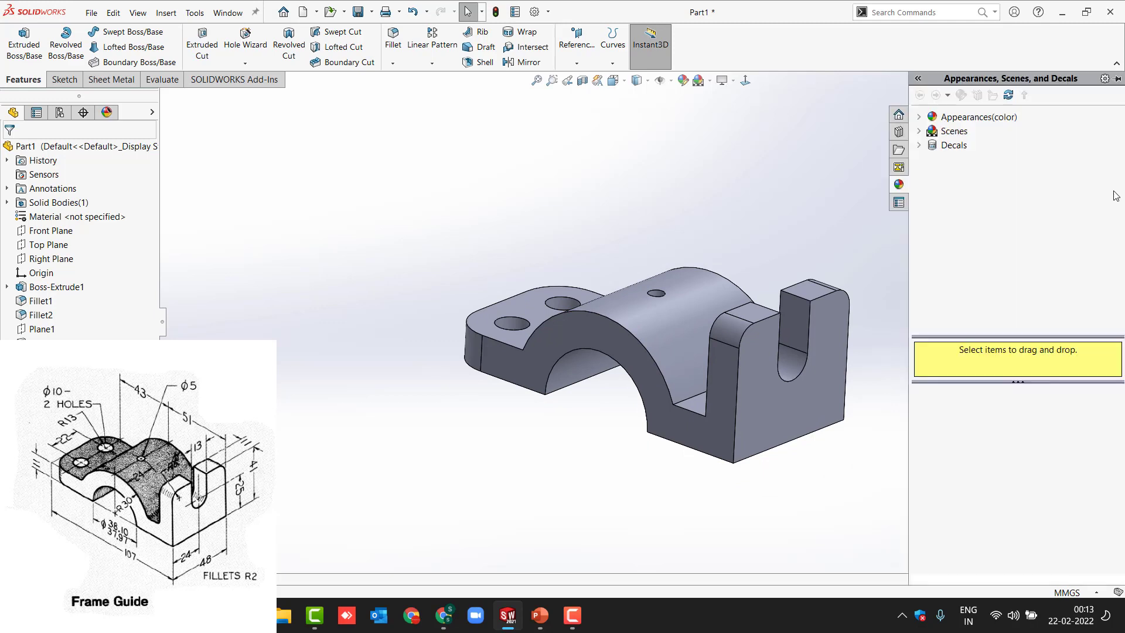
{"action": "left_click", "coordinate": [919, 117]}
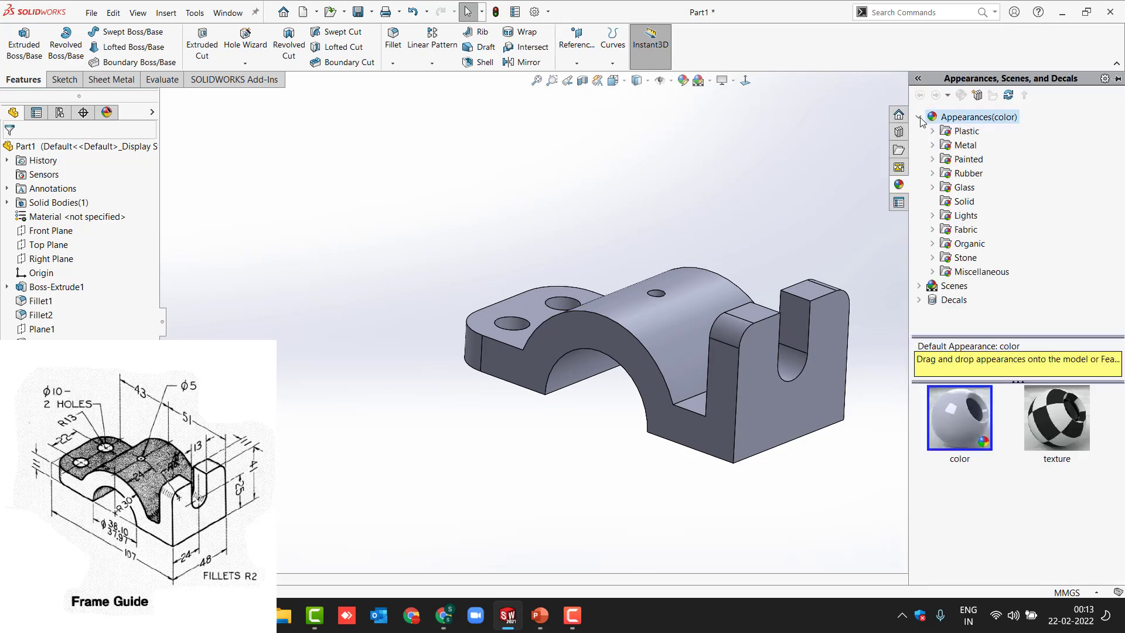
{"action": "left_click", "coordinate": [932, 146]}
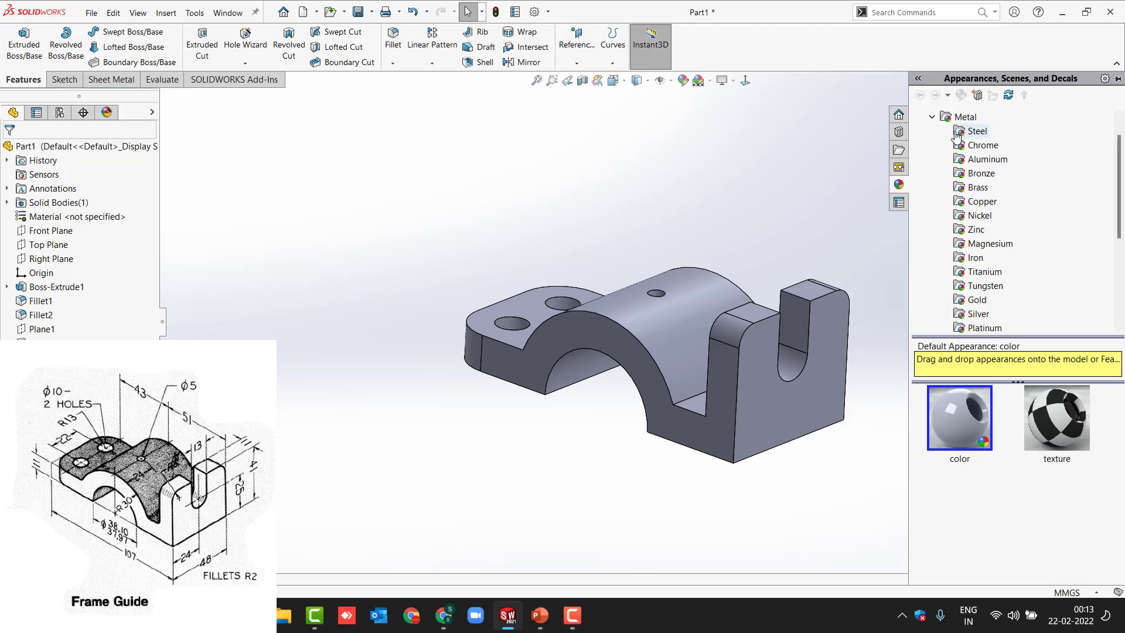
{"action": "left_click", "coordinate": [956, 134]}
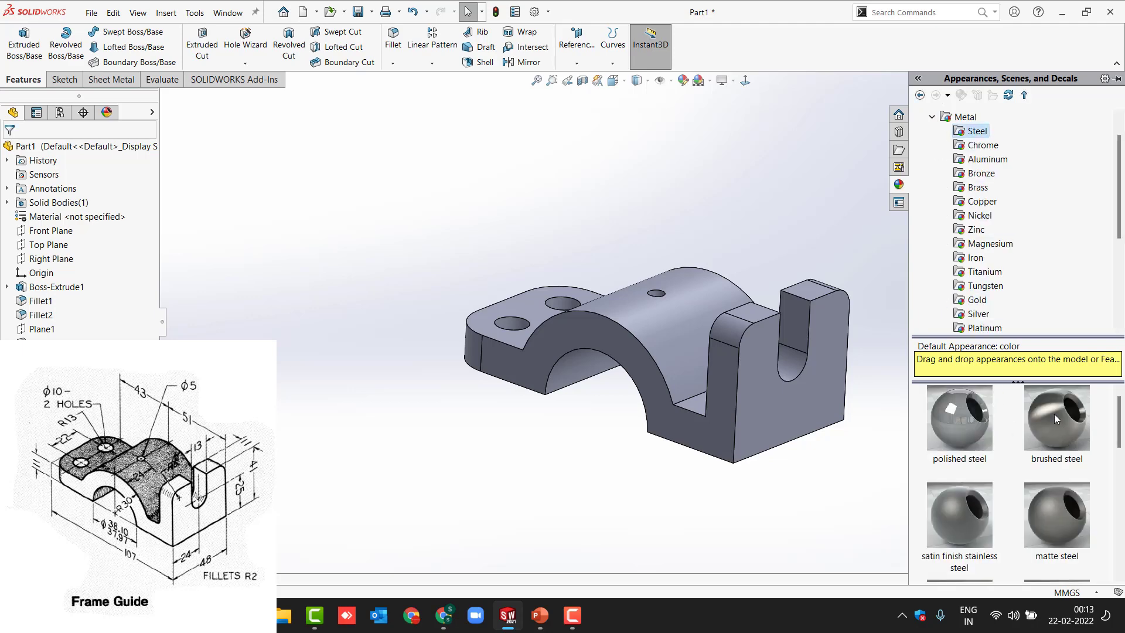
{"action": "mouse_move", "coordinate": [1053, 414]}
{"action": "left_mouse_down"}
{"action": "mouse_move", "coordinate": [1040, 497]}
{"action": "mouse_move", "coordinate": [710, 368]}
{"action": "mouse_move", "coordinate": [699, 326]}
{"action": "left_mouse_up"}
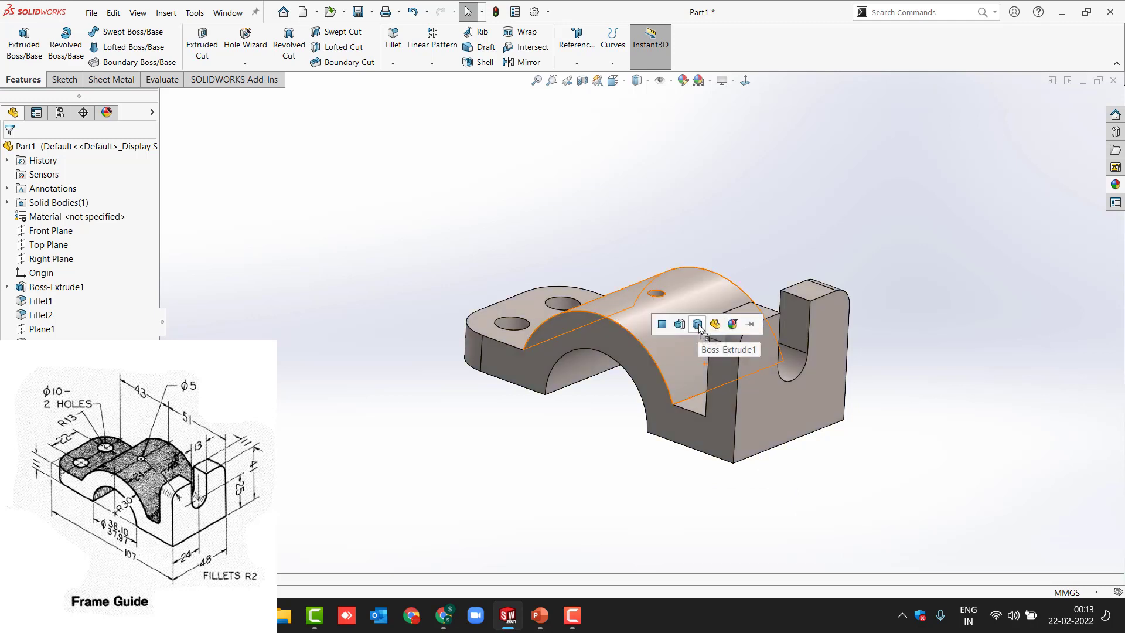
{"action": "left_click", "coordinate": [713, 325]}
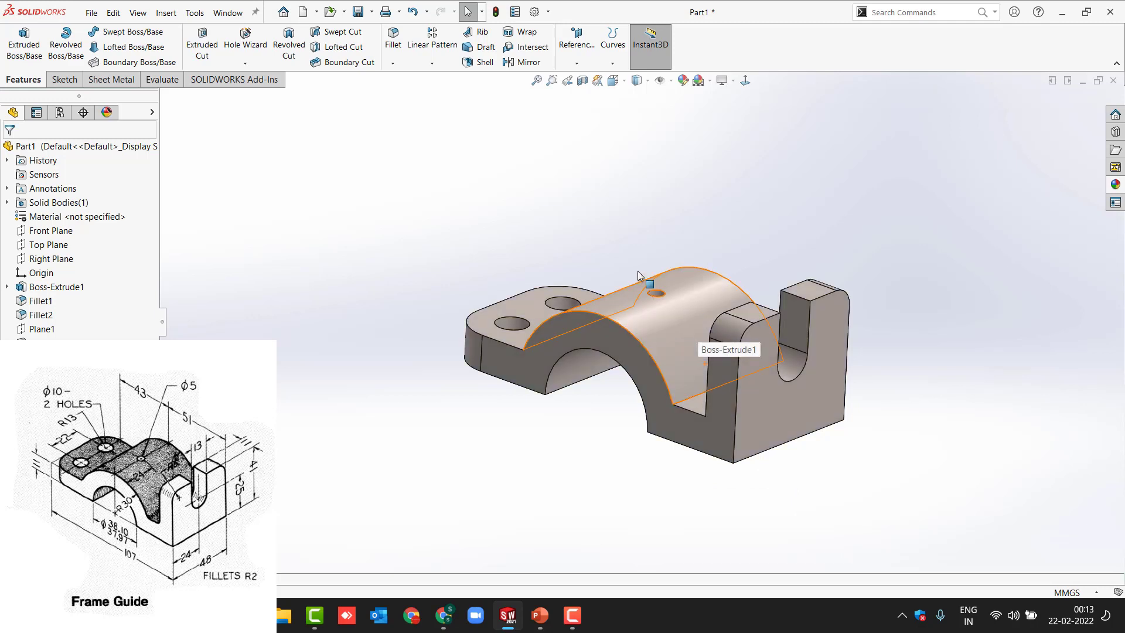
{"action": "middle_click", "coordinate": [416, 263]}
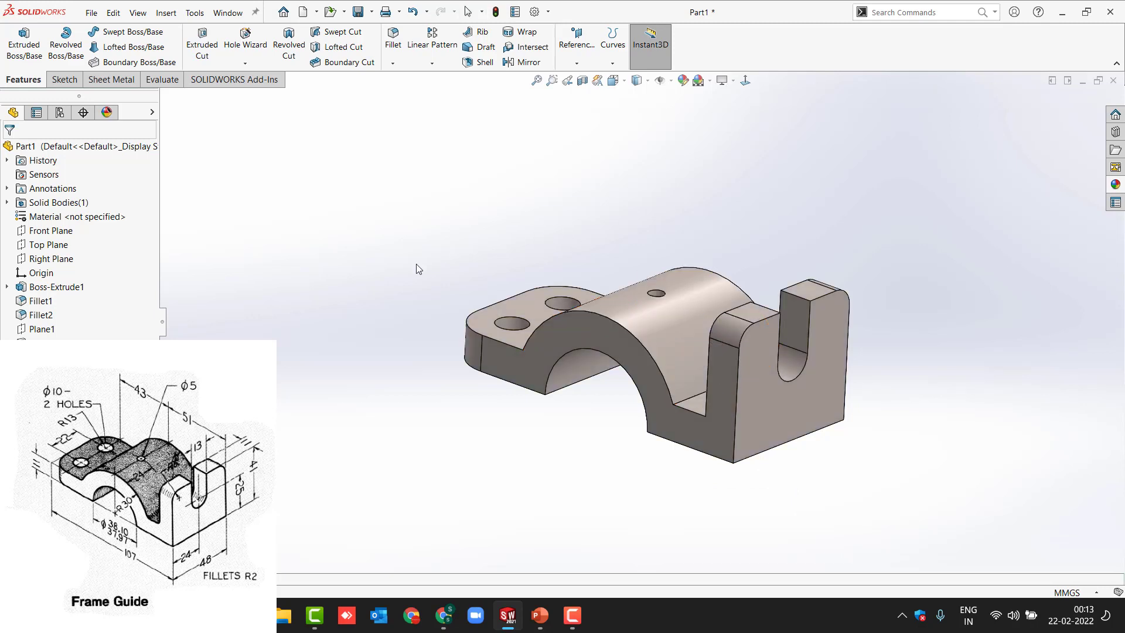
{"action": "middle_click", "coordinate": [416, 264]}
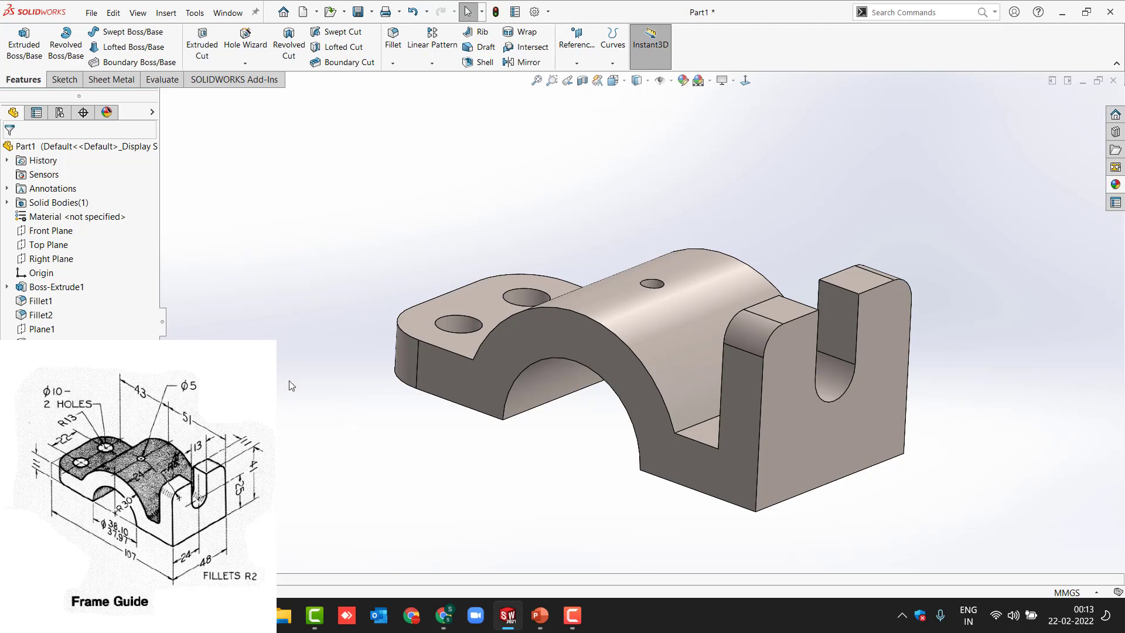
- Create a drawing from the part on an A3 (ISO) sheet, saving the part as Part1 on the Desktop
{"action": "left_click", "coordinate": [316, 13]}
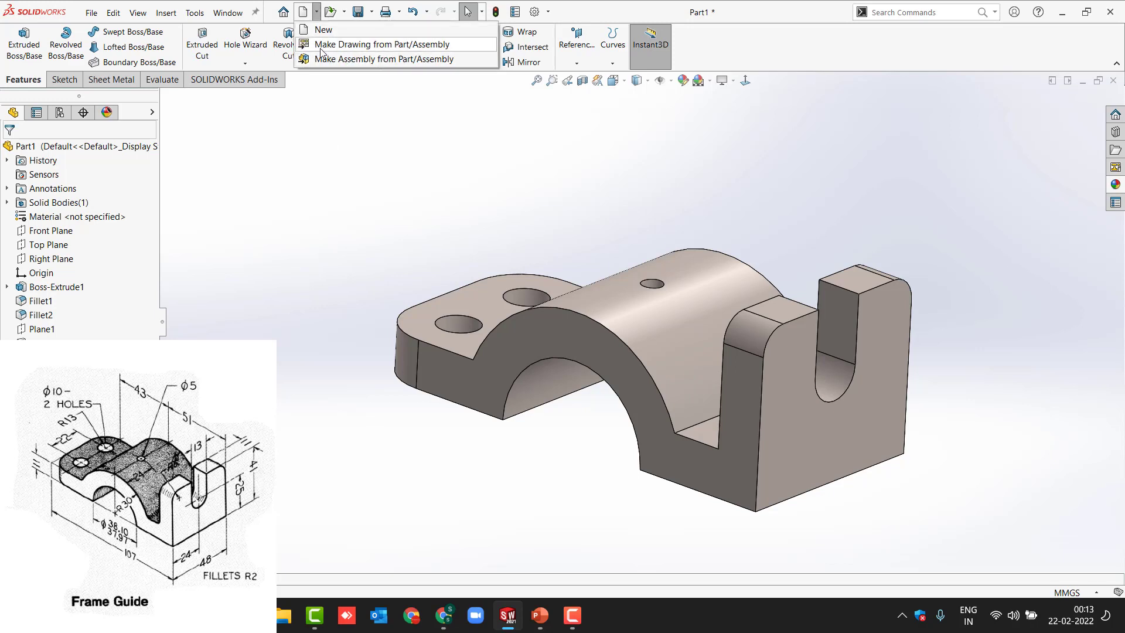
{"action": "left_click", "coordinate": [382, 45]}
{"action": "left_click", "coordinate": [586, 320]}
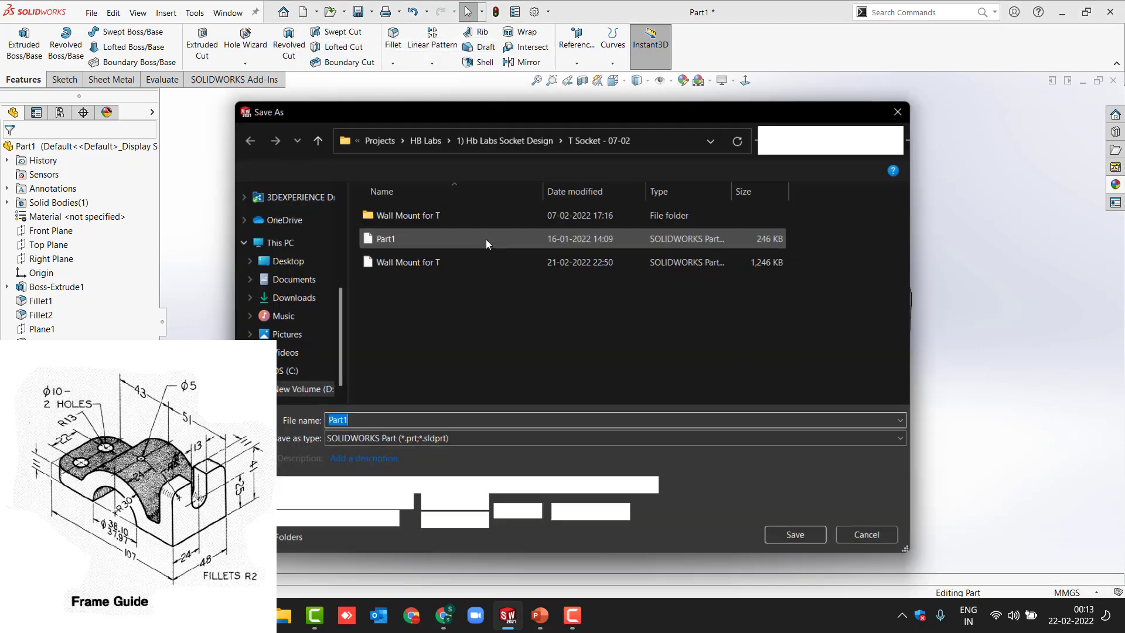
{"action": "left_click", "coordinate": [281, 261]}
{"action": "left_click", "coordinate": [797, 540]}
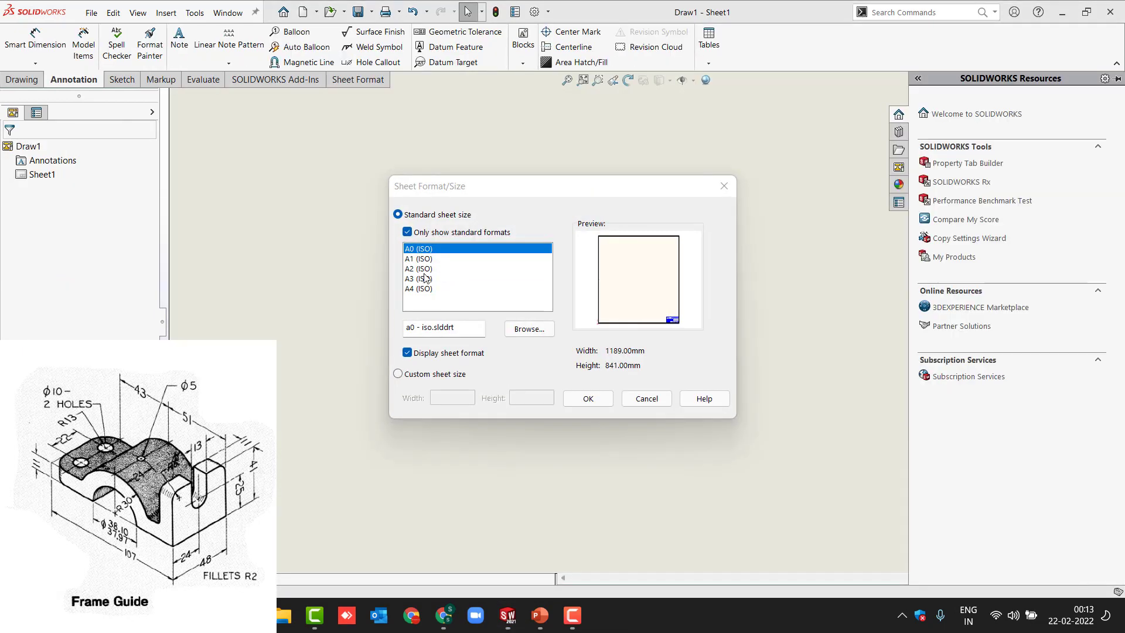
{"action": "left_click", "coordinate": [425, 278]}
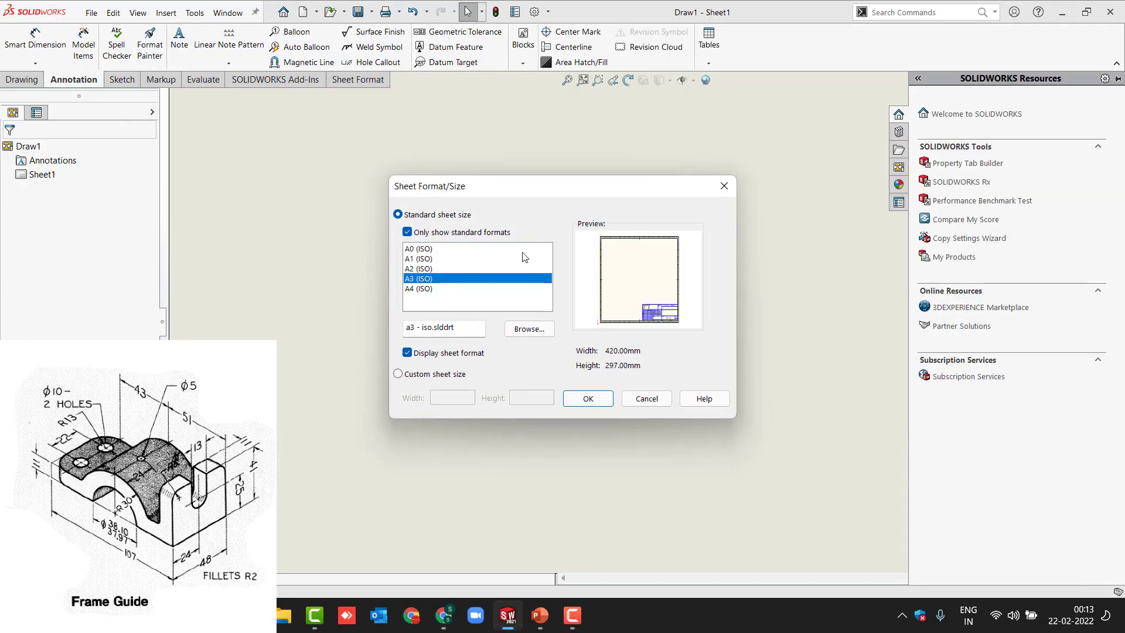
{"action": "left_click", "coordinate": [584, 399]}
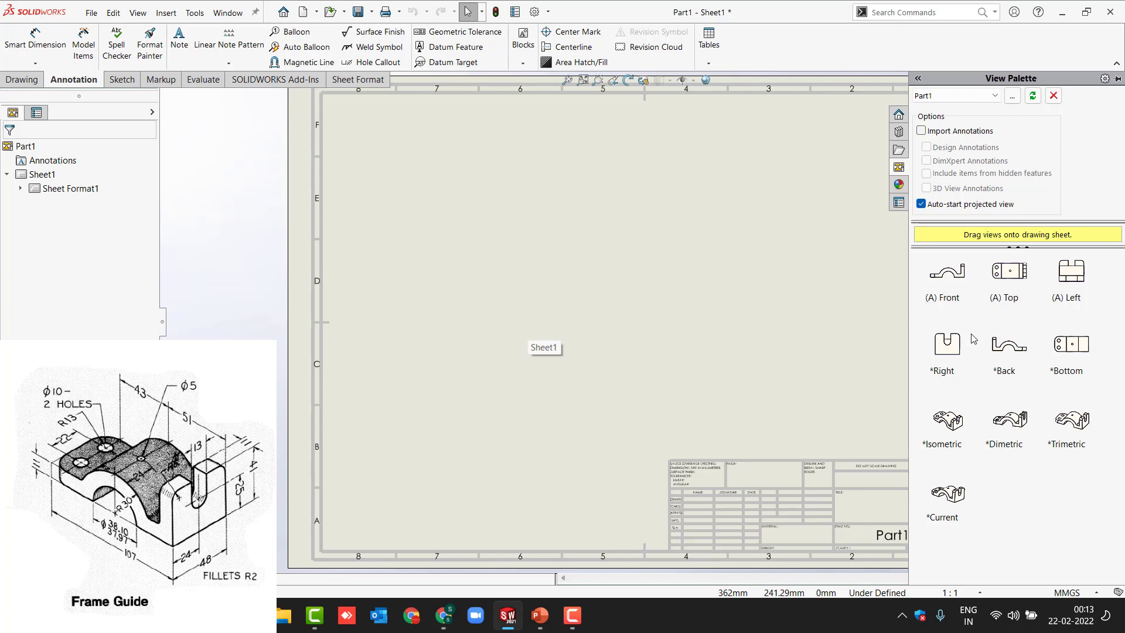
- Place the front view on the sheet with projected top, right-side and isometric views
{"action": "mouse_move", "coordinate": [950, 276]}
{"action": "left_mouse_down"}
{"action": "mouse_move", "coordinate": [565, 359]}
{"action": "mouse_move", "coordinate": [487, 314]}
{"action": "left_mouse_up"}
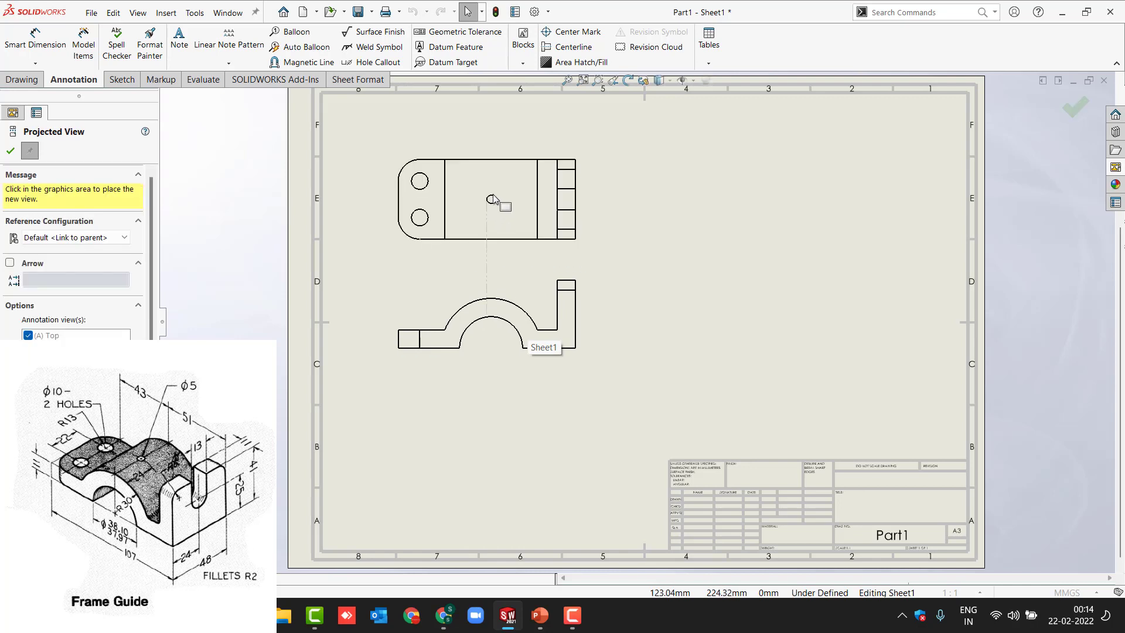
{"action": "left_click", "coordinate": [496, 188]}
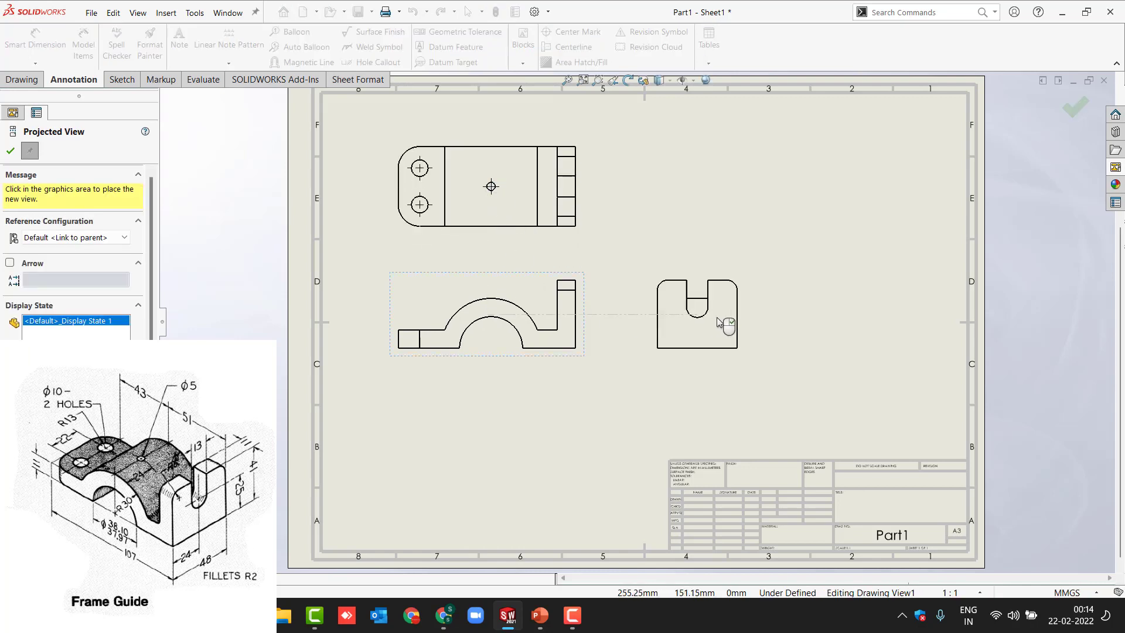
{"action": "left_click", "coordinate": [739, 316]}
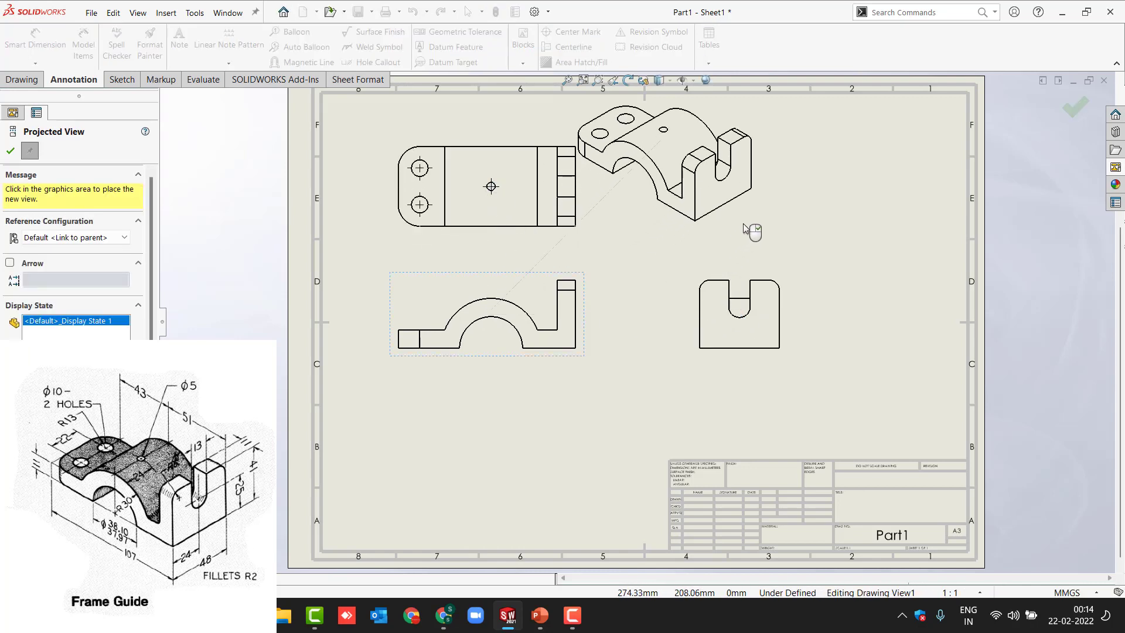
{"action": "left_click", "coordinate": [758, 223]}
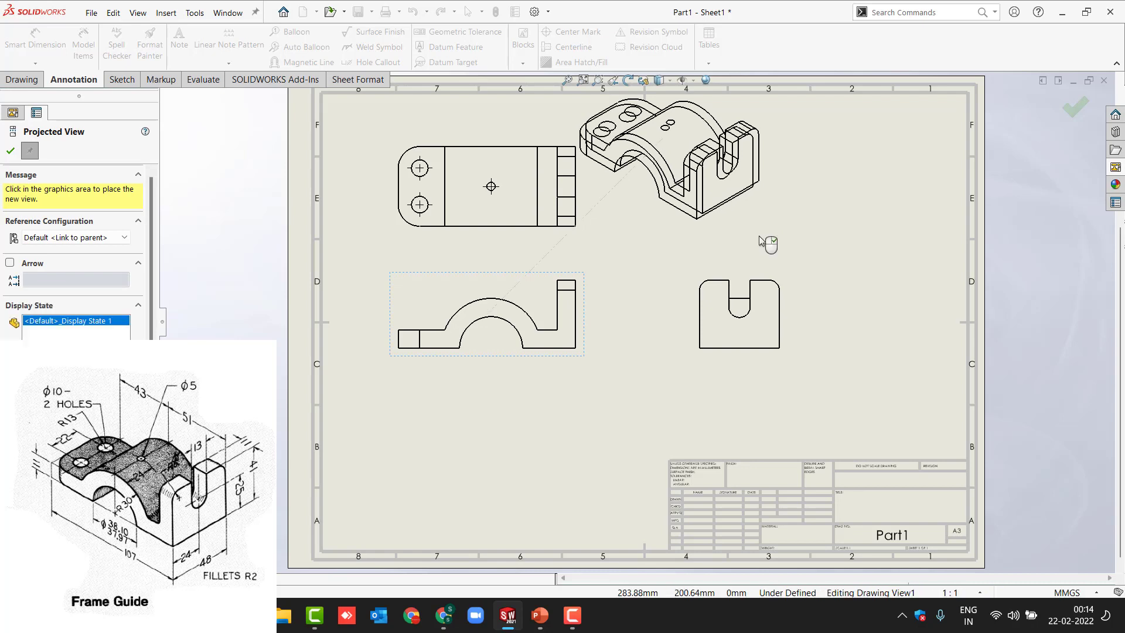
{"action": "key", "text": "Escape"}
- Spread out the drawing views, moving the isometric away from the top view and lowering the front view with its aligned side view
{"action": "mouse_move", "coordinate": [703, 214]}
{"action": "left_mouse_down"}
{"action": "mouse_move", "coordinate": [735, 231]}
{"action": "mouse_move", "coordinate": [861, 245]}
{"action": "mouse_move", "coordinate": [851, 243]}
{"action": "left_mouse_up"}
{"action": "left_click_drag", "start_coordinate": [583, 360], "coordinate": [593, 427]}
{"action": "left_click", "coordinate": [449, 456]}
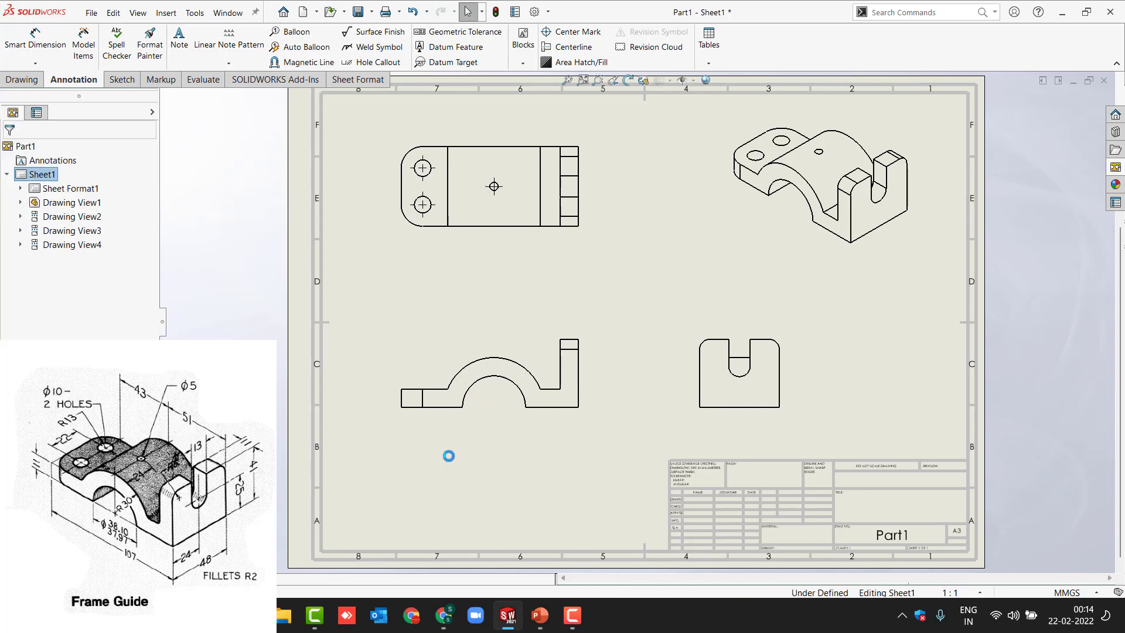
- Shift the isometric view slightly down toward the middle of the sheet and display it as Shaded With Edges
{"action": "left_click_drag", "start_coordinate": [753, 245], "coordinate": [723, 284]}
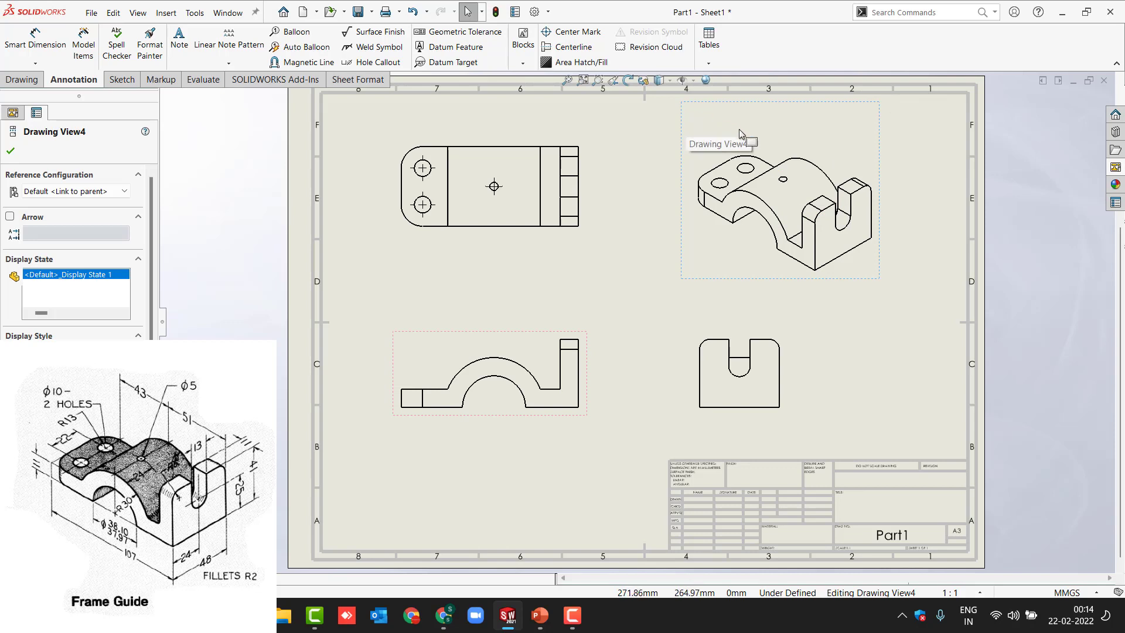
{"action": "left_click", "coordinate": [671, 81]}
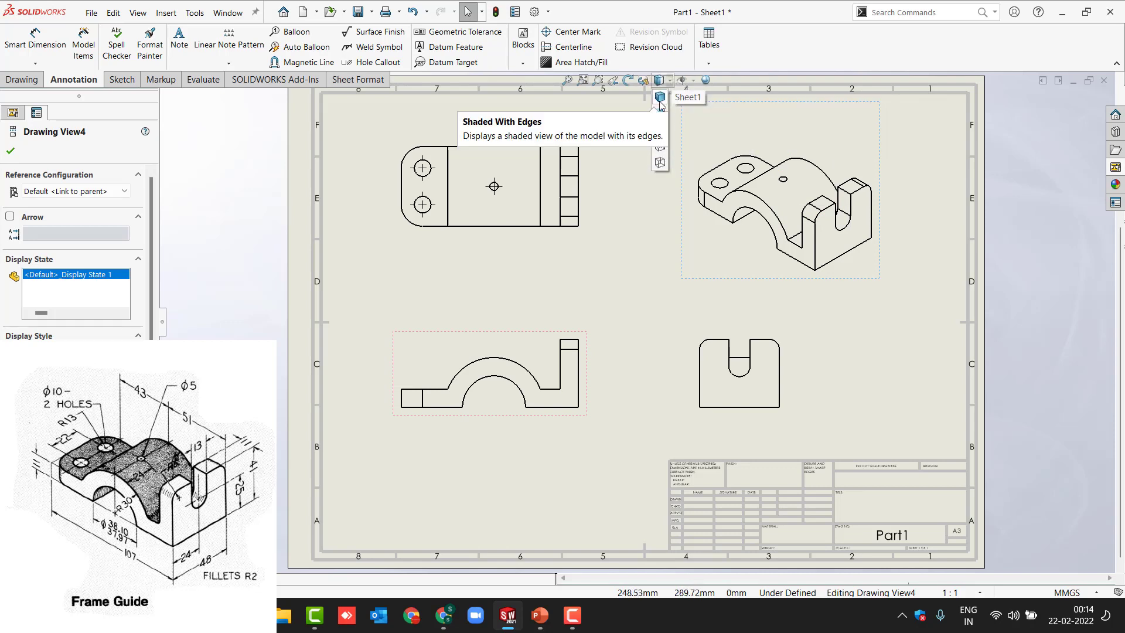
{"action": "left_click", "coordinate": [661, 97]}
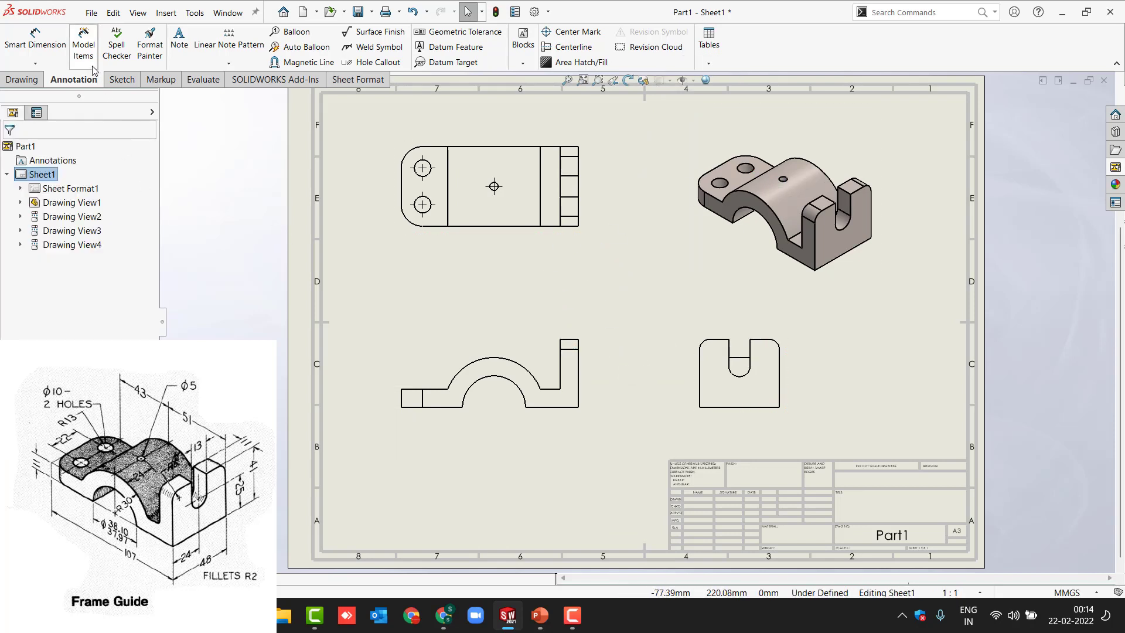
- Insert the model's dimensions into all drawing views with Model Items, using the entire model as the source
{"action": "left_click", "coordinate": [83, 46]}
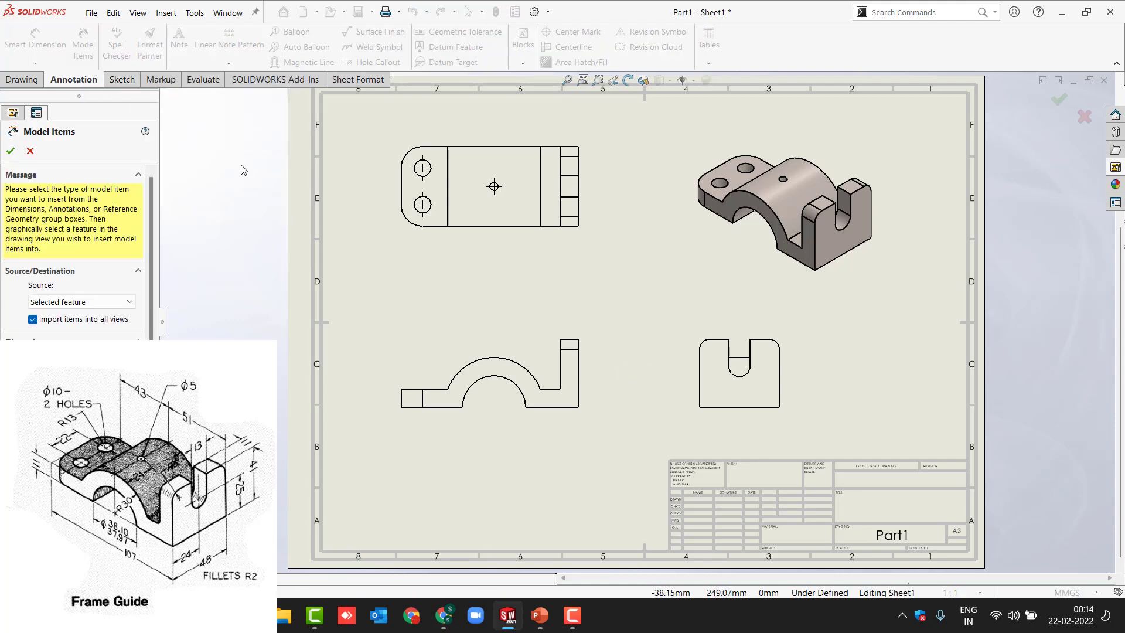
{"action": "left_click", "coordinate": [71, 302]}
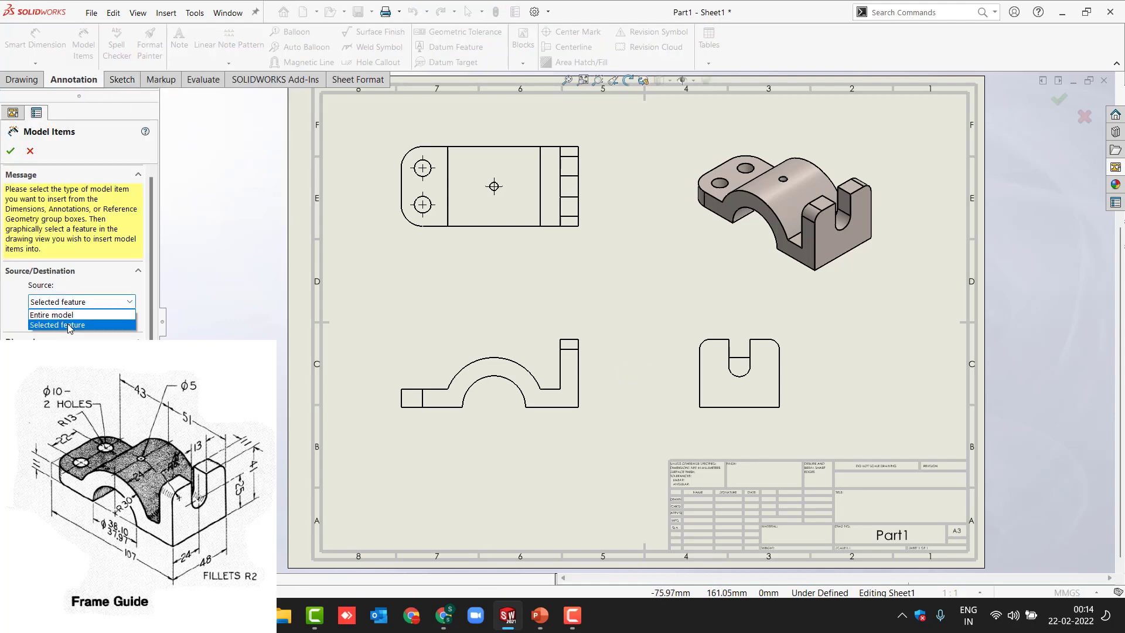
{"action": "left_click", "coordinate": [69, 313]}
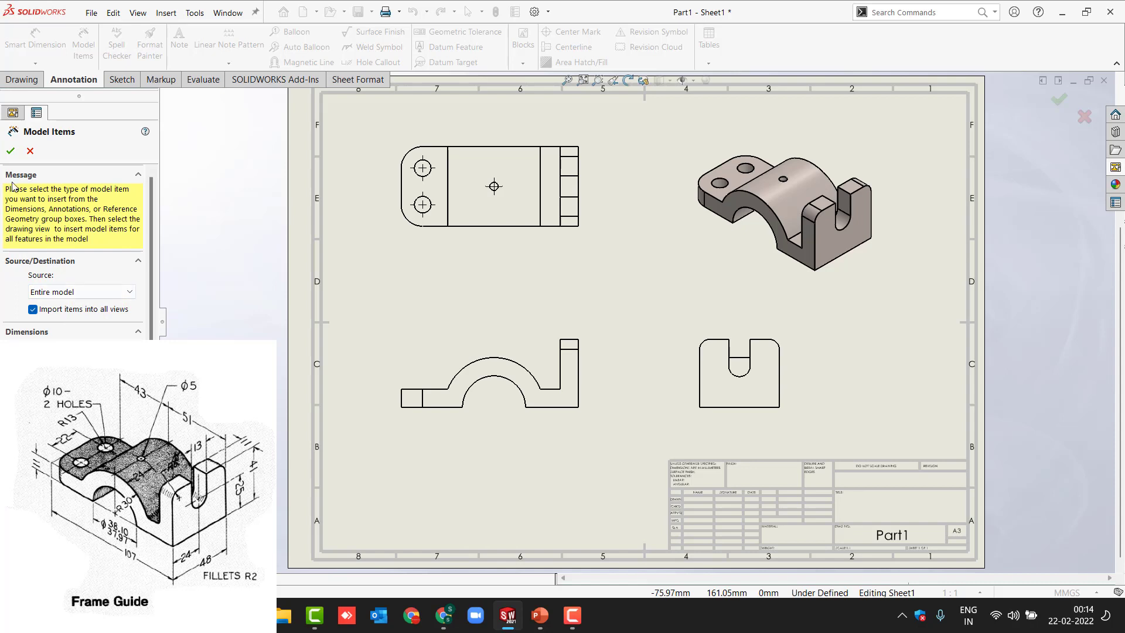
{"action": "key", "text": "Return"}
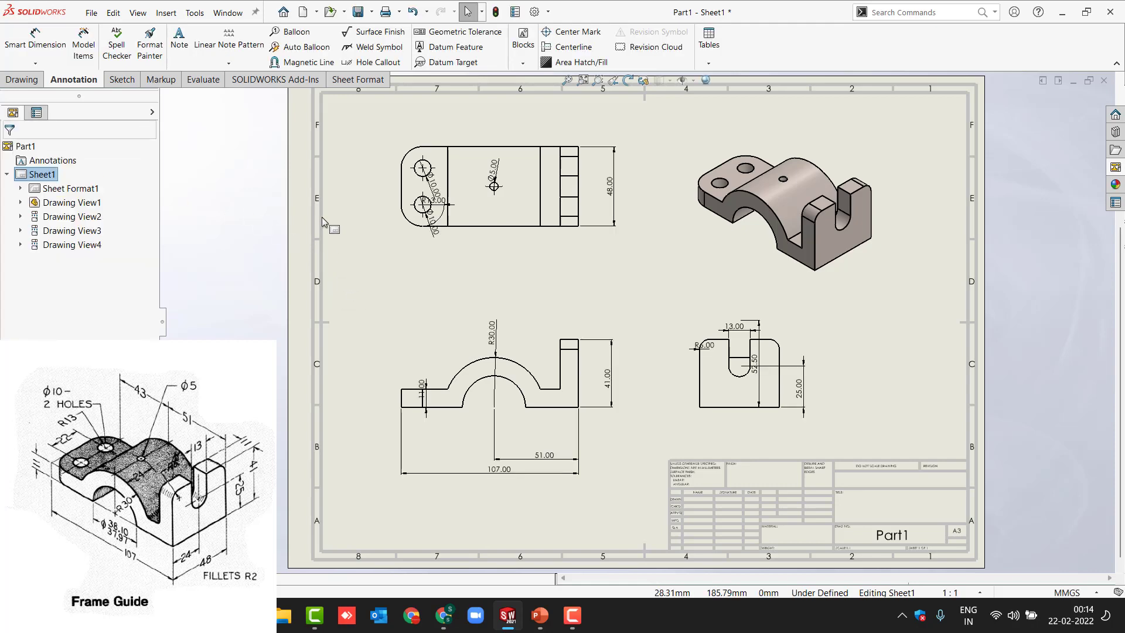
- Select all inserted dimensions across the orthographic views and auto-arrange them
{"action": "mouse_move", "coordinate": [329, 115]}
{"action": "left_mouse_down"}
{"action": "mouse_move", "coordinate": [573, 352]}
{"action": "mouse_move", "coordinate": [865, 473]}
{"action": "mouse_move", "coordinate": [886, 496]}
{"action": "left_mouse_up"}
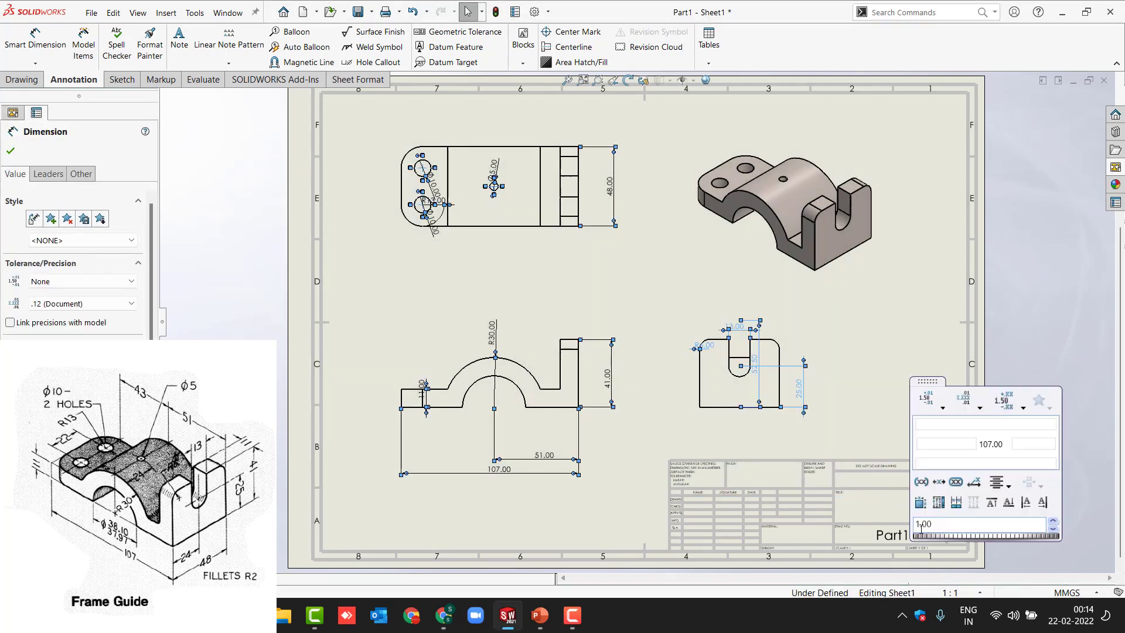
{"action": "left_click", "coordinate": [920, 504]}
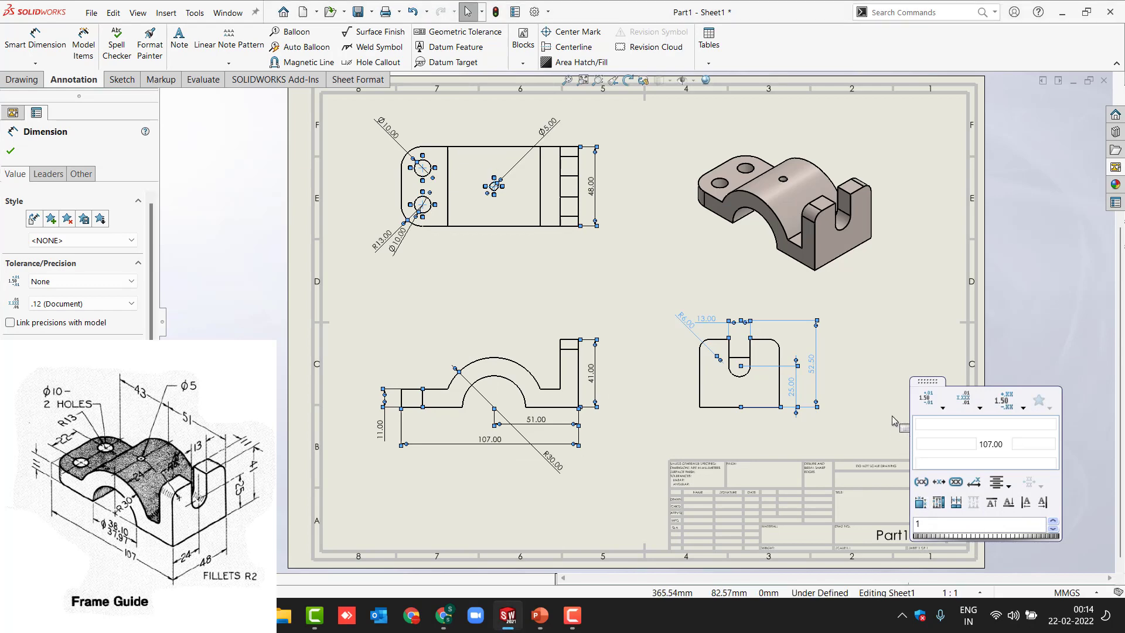
{"action": "left_click", "coordinate": [881, 352]}
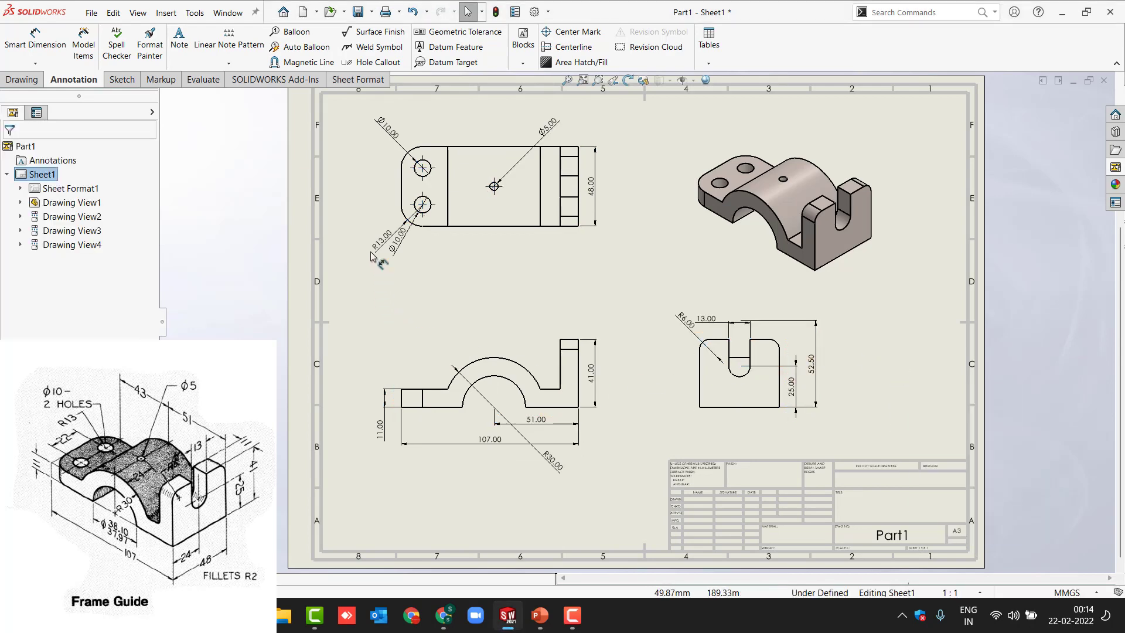
- Separate the R13 and lower Ø10 dimensions beside the top view, and move the arch's R30 dimension above the front view
{"action": "mouse_move", "coordinate": [373, 248]}
{"action": "left_mouse_down"}
{"action": "mouse_move", "coordinate": [365, 207]}
{"action": "mouse_move", "coordinate": [375, 245]}
{"action": "left_mouse_up"}
{"action": "left_click", "coordinate": [375, 324]}
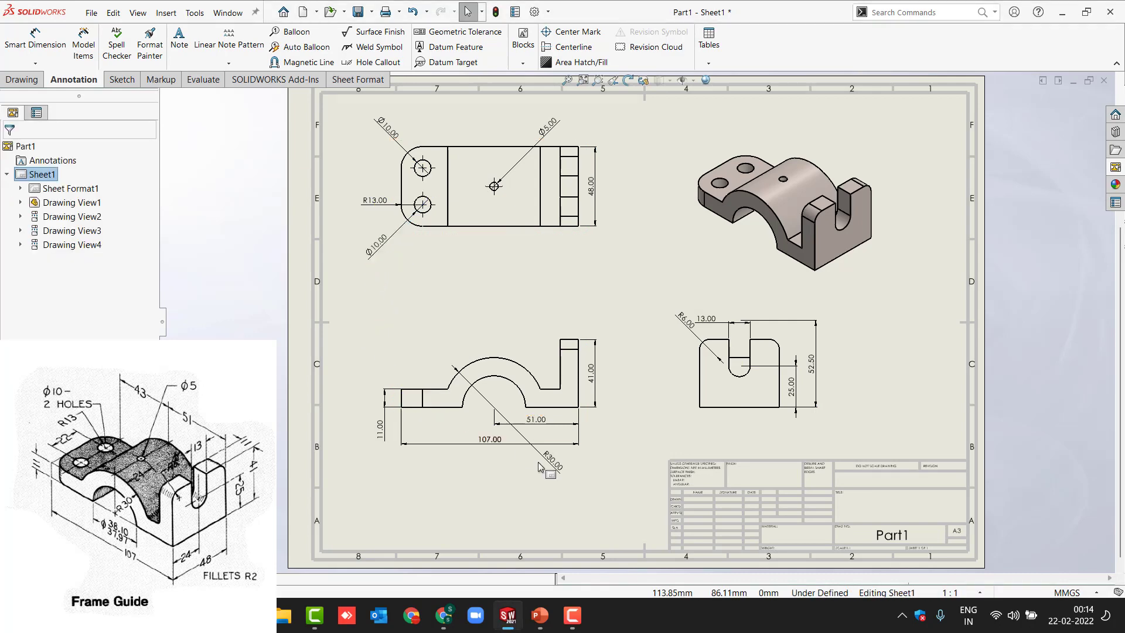
{"action": "left_click_drag", "start_coordinate": [552, 459], "coordinate": [411, 340]}
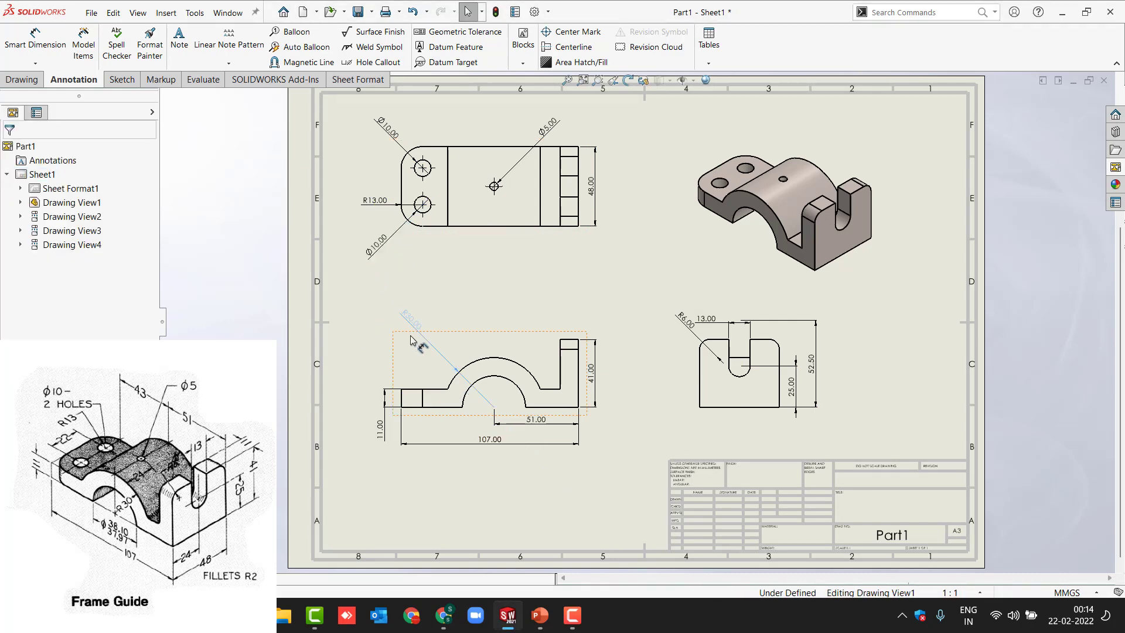
{"action": "left_click", "coordinate": [610, 492]}
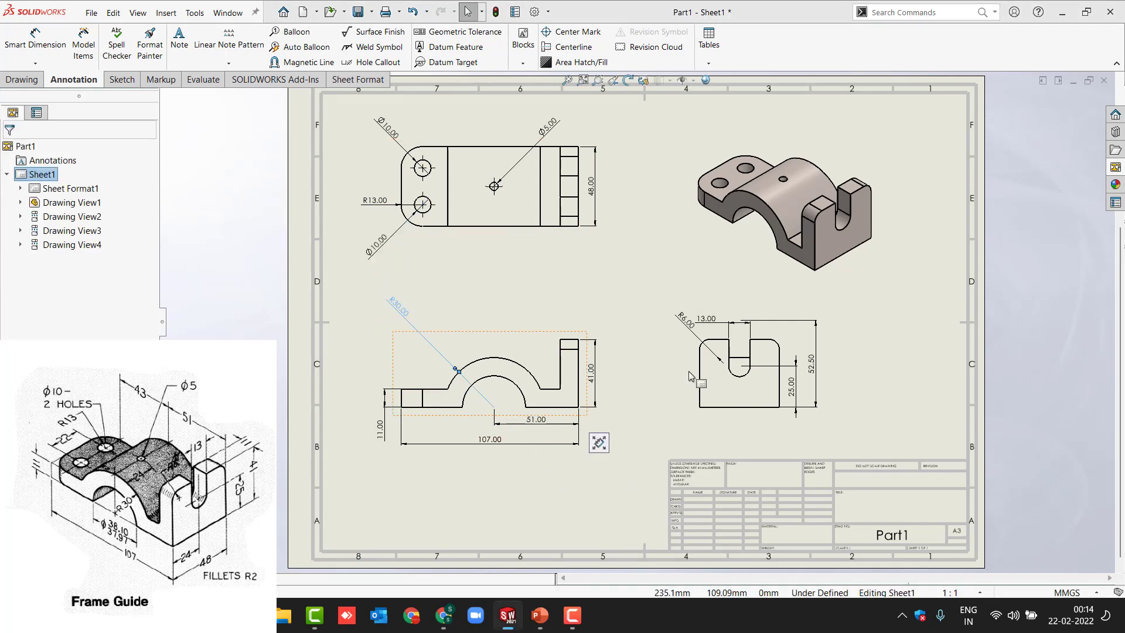
- Delete the 52.50 height dimension from the side view and reposition the slot's R6.00 dimension outside the view's upper-left corner
{"action": "right_click", "coordinate": [814, 370]}
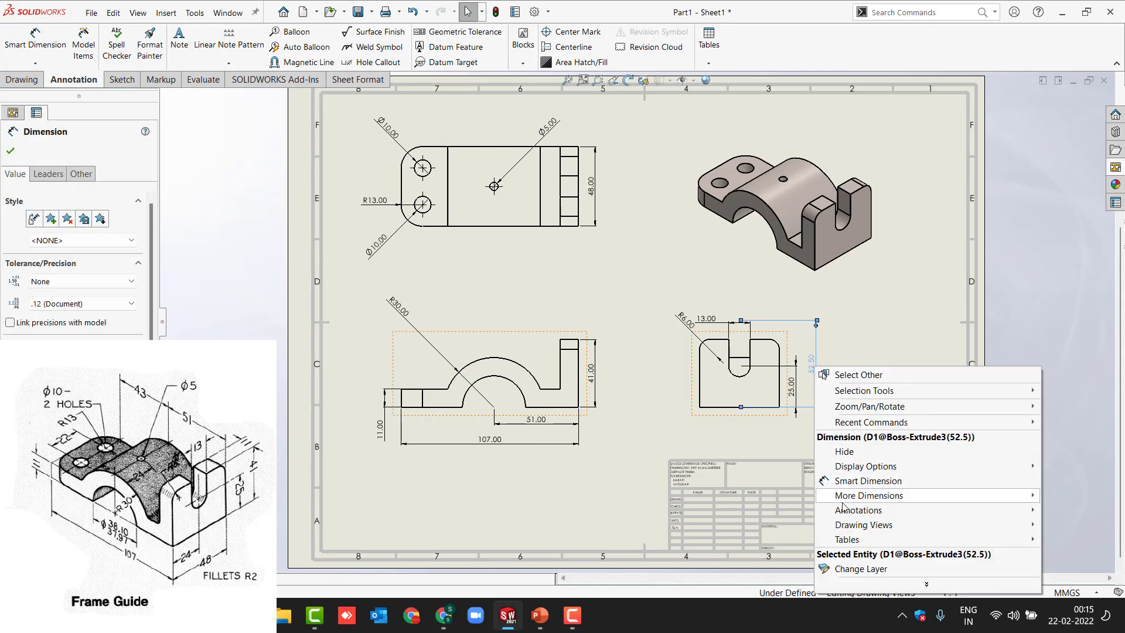
{"action": "left_click", "coordinate": [761, 452]}
{"action": "right_click", "coordinate": [811, 371]}
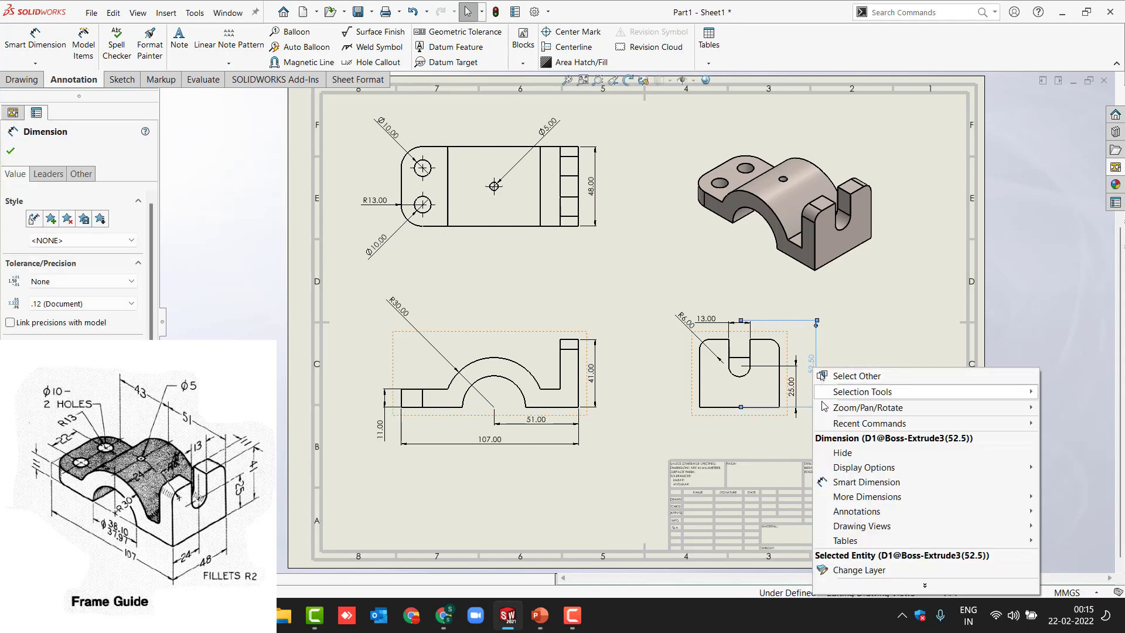
{"action": "left_click", "coordinate": [773, 446]}
{"action": "left_click", "coordinate": [811, 373]}
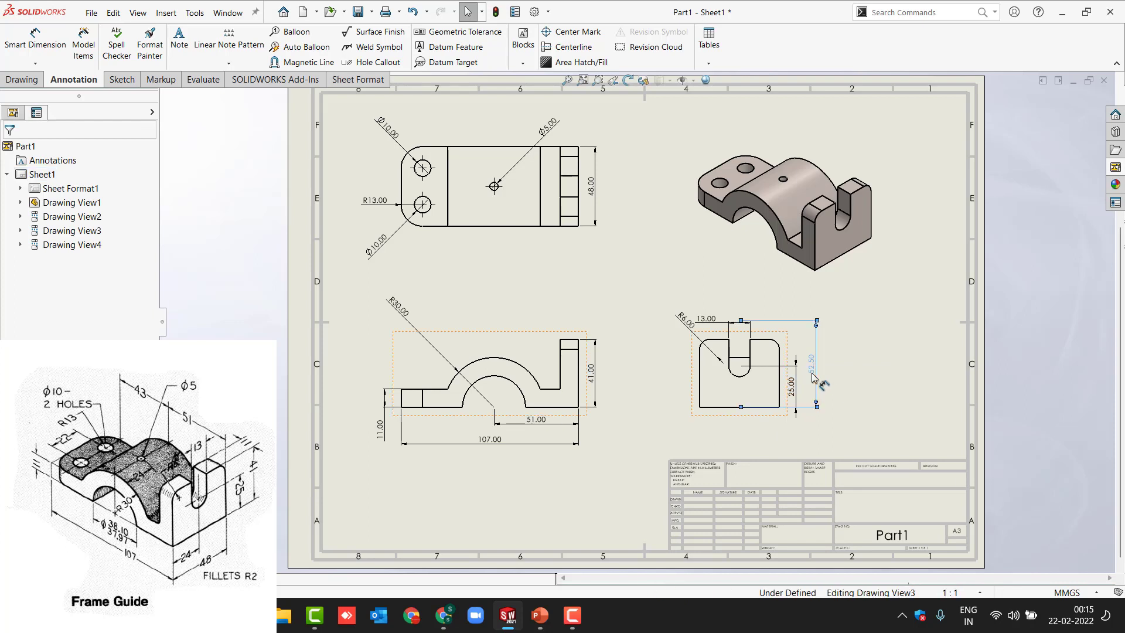
{"action": "key", "text": "Delete"}
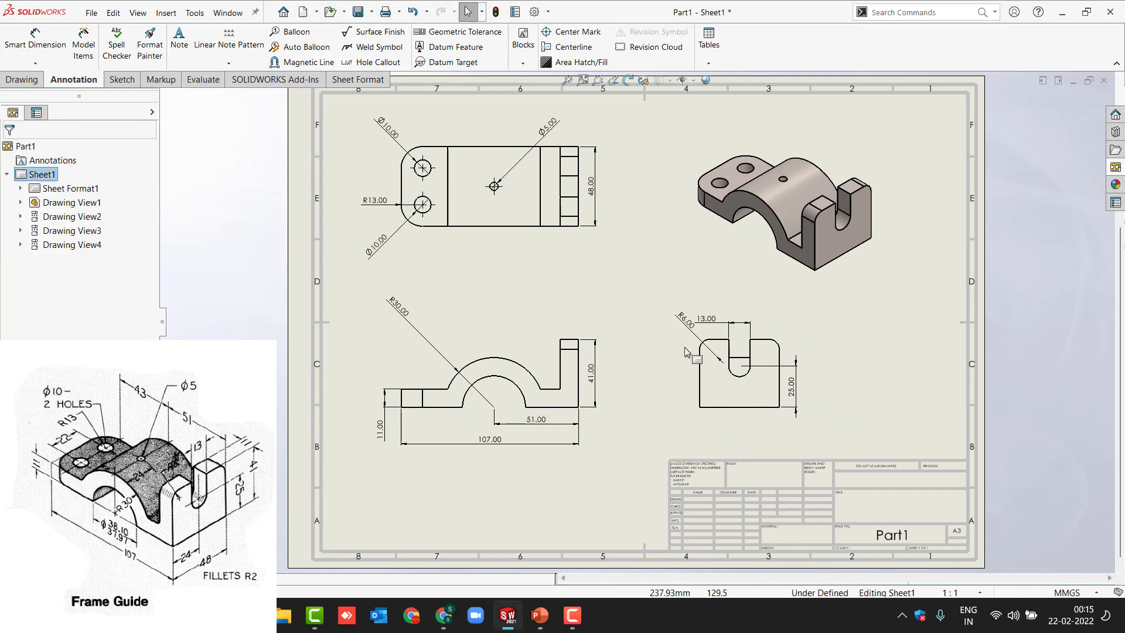
{"action": "left_click_drag", "start_coordinate": [685, 321], "coordinate": [671, 337]}
{"action": "left_click", "coordinate": [636, 265]}
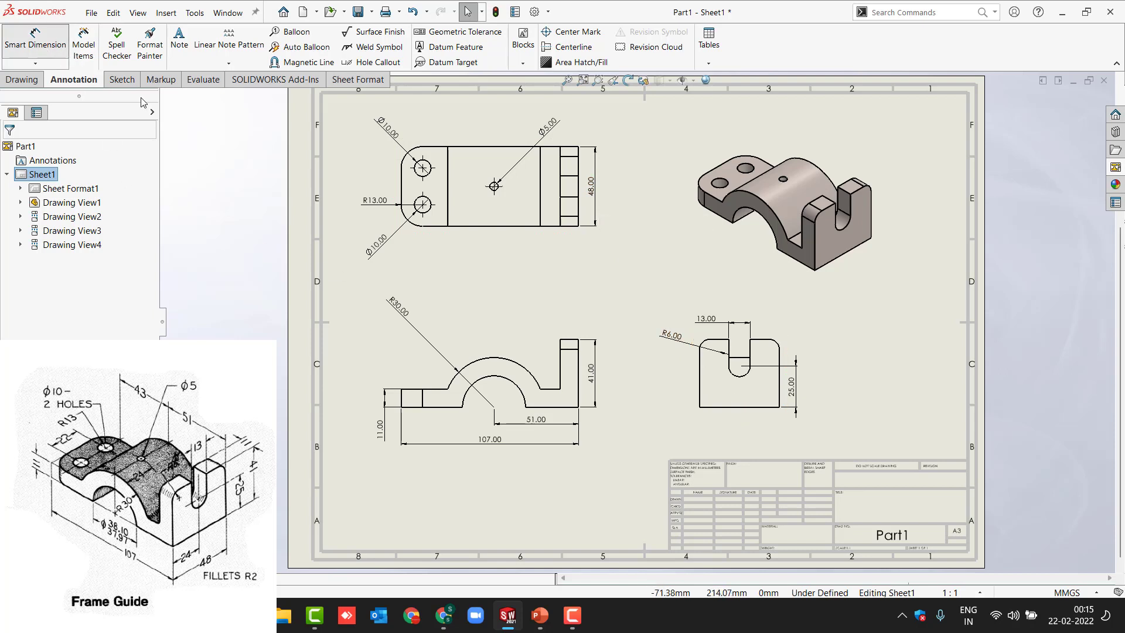
- Add a Smart Dimension for the overall width of the side view, placed below its bottom edge
{"action": "left_click", "coordinate": [36, 41]}
{"action": "left_click", "coordinate": [751, 406]}
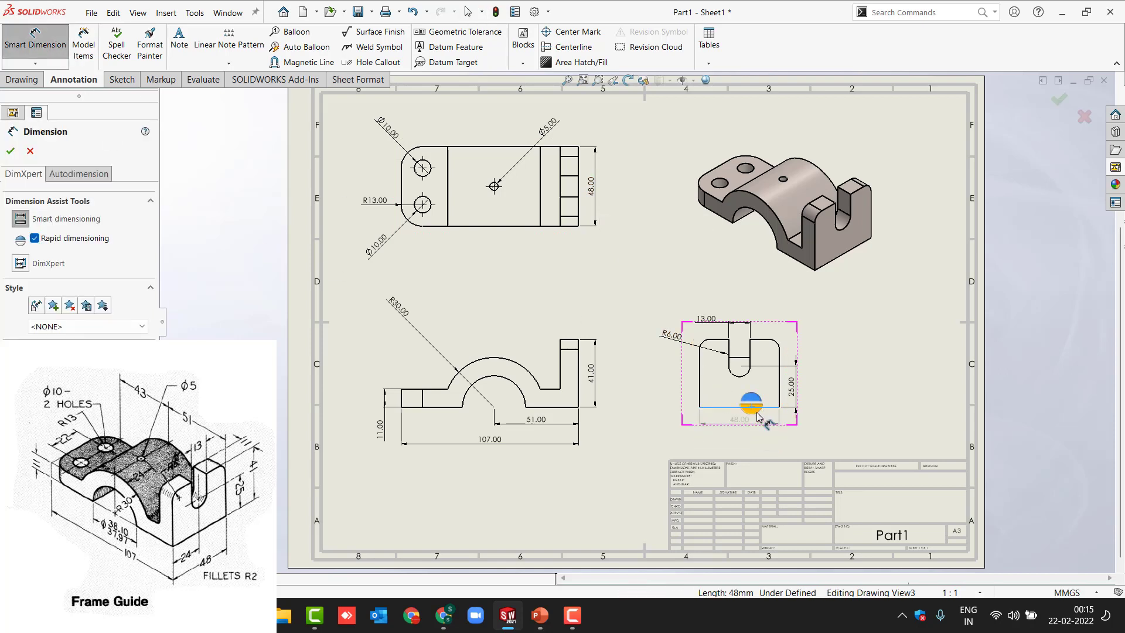
{"action": "left_click", "coordinate": [753, 410]}
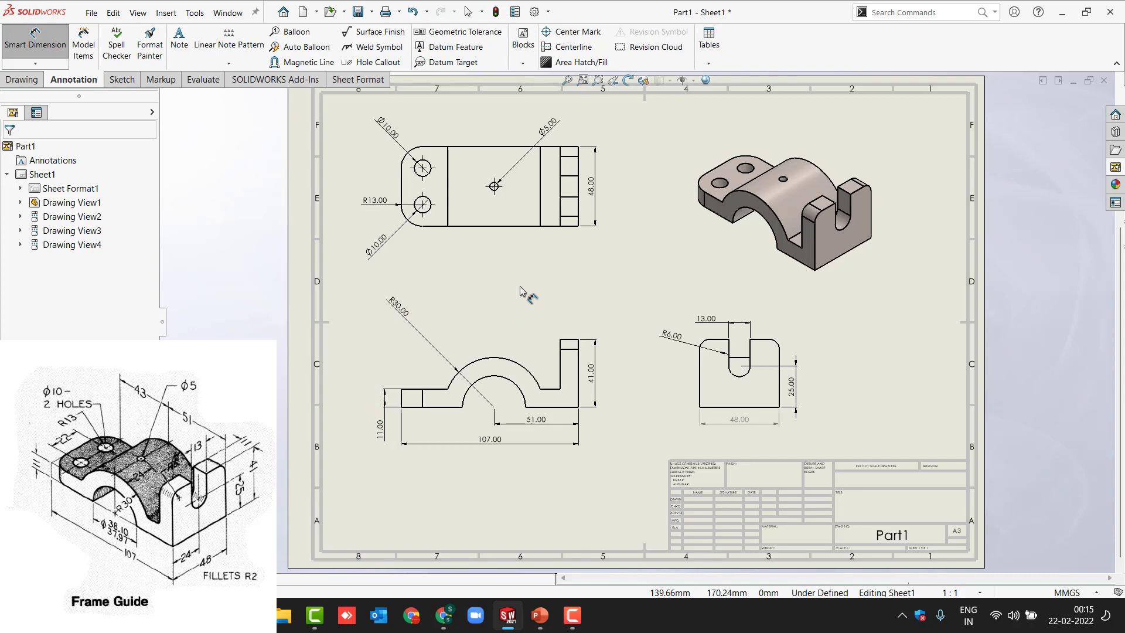
{"action": "scroll", "coordinate": [635, 322], "scroll_direction": "up", "scroll_amount": 2}
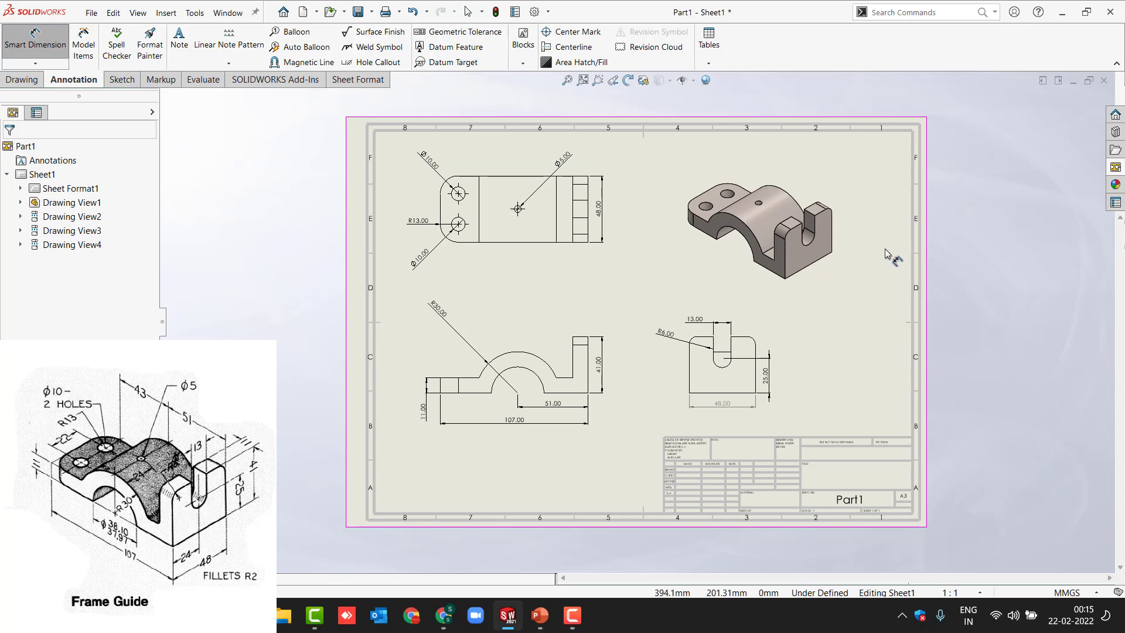
- Close the Frame Guide drawing and its part file
{"action": "left_click", "coordinate": [1103, 80]}
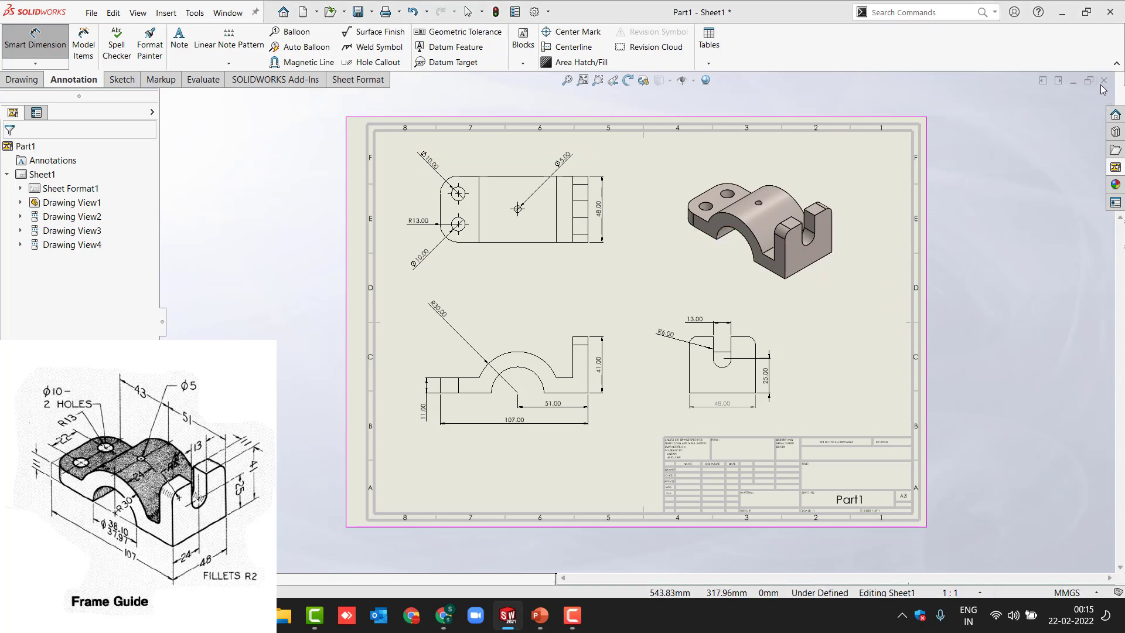
{"action": "left_click", "coordinate": [578, 327]}
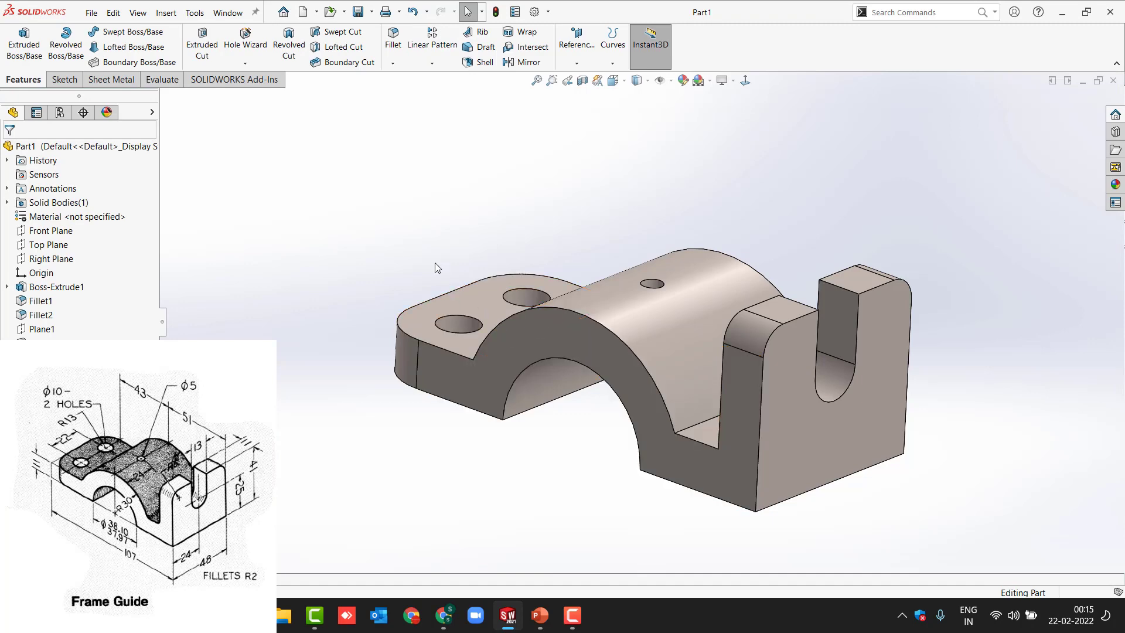
{"action": "left_click", "coordinate": [1113, 80]}
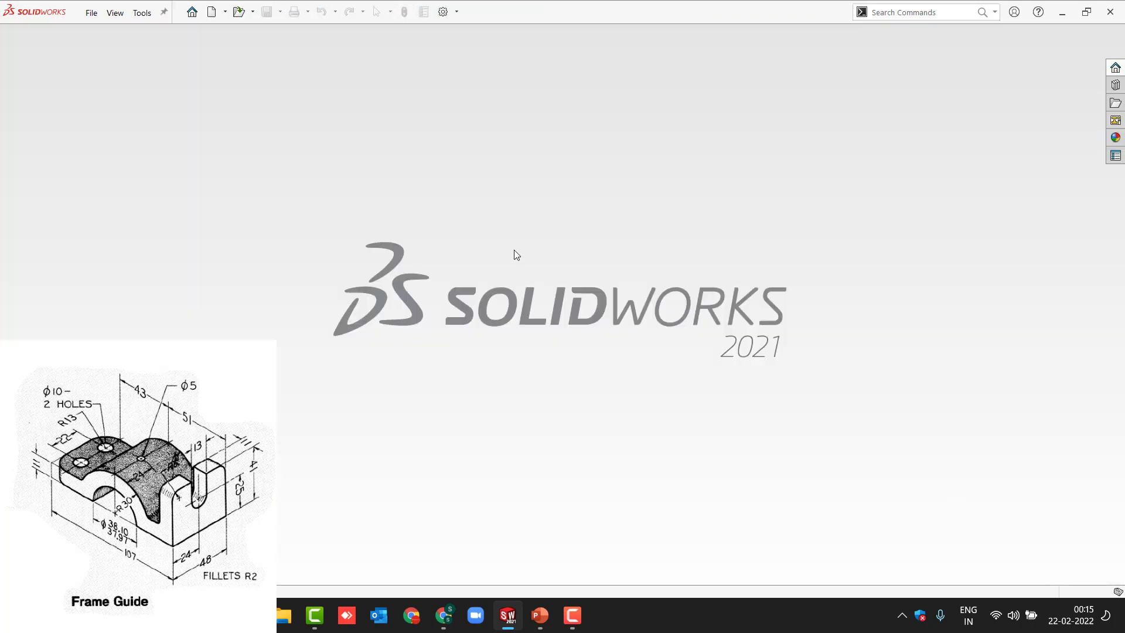
- Create a new part and start a sketch on the Right Plane
{"action": "left_click", "coordinate": [210, 15]}
{"action": "left_click", "coordinate": [759, 405]}
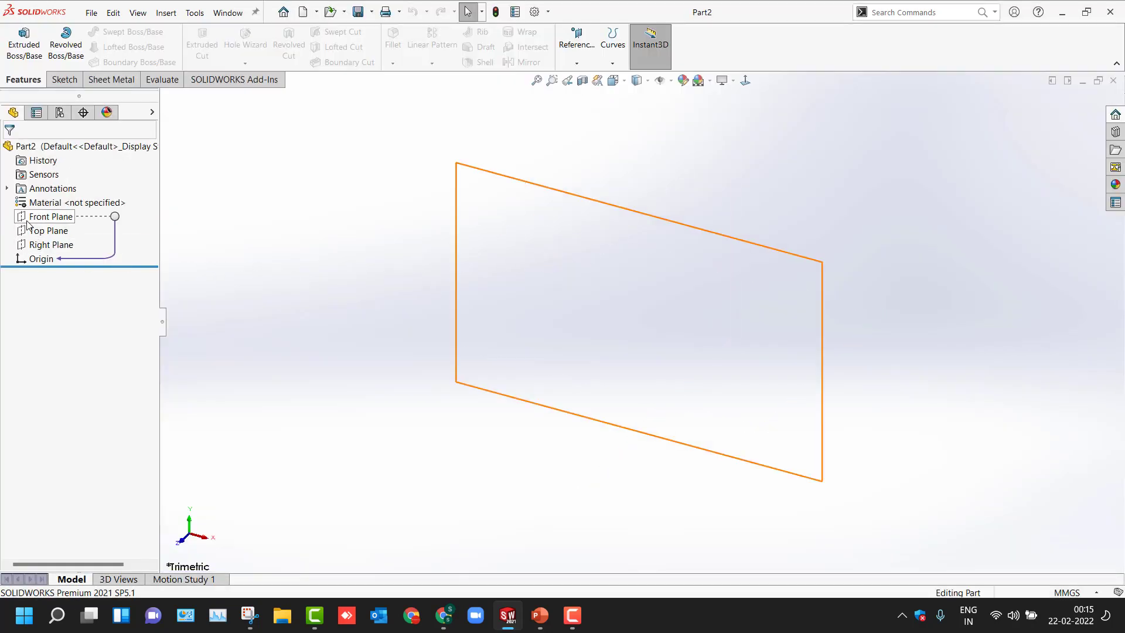
{"action": "left_click", "coordinate": [47, 217]}
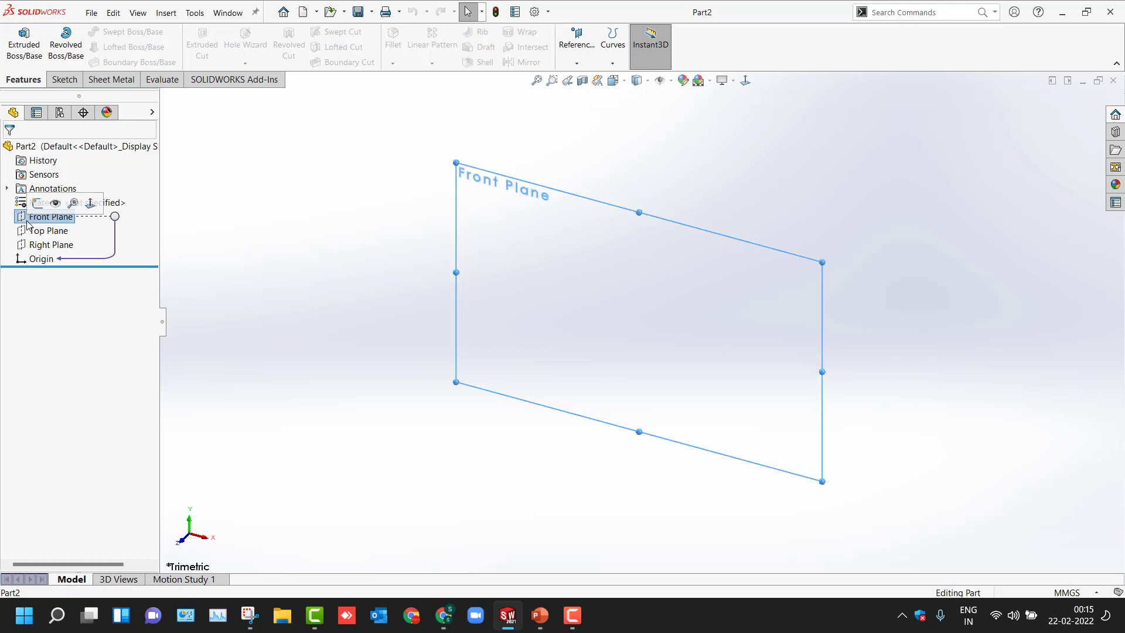
{"action": "left_click", "coordinate": [47, 244]}
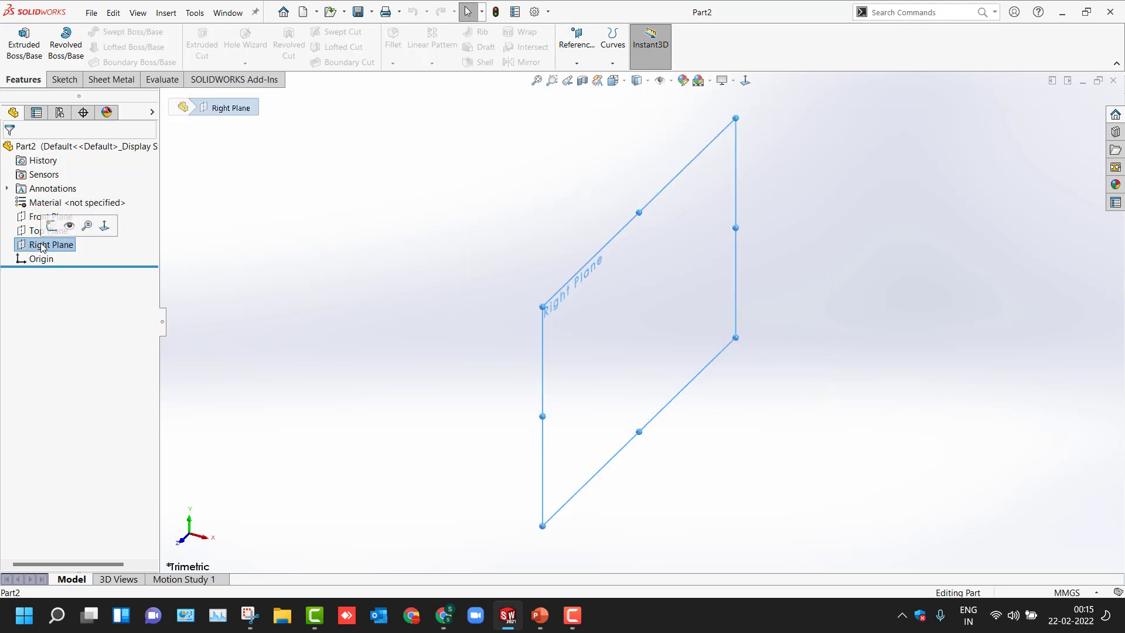
{"action": "left_click", "coordinate": [51, 226]}
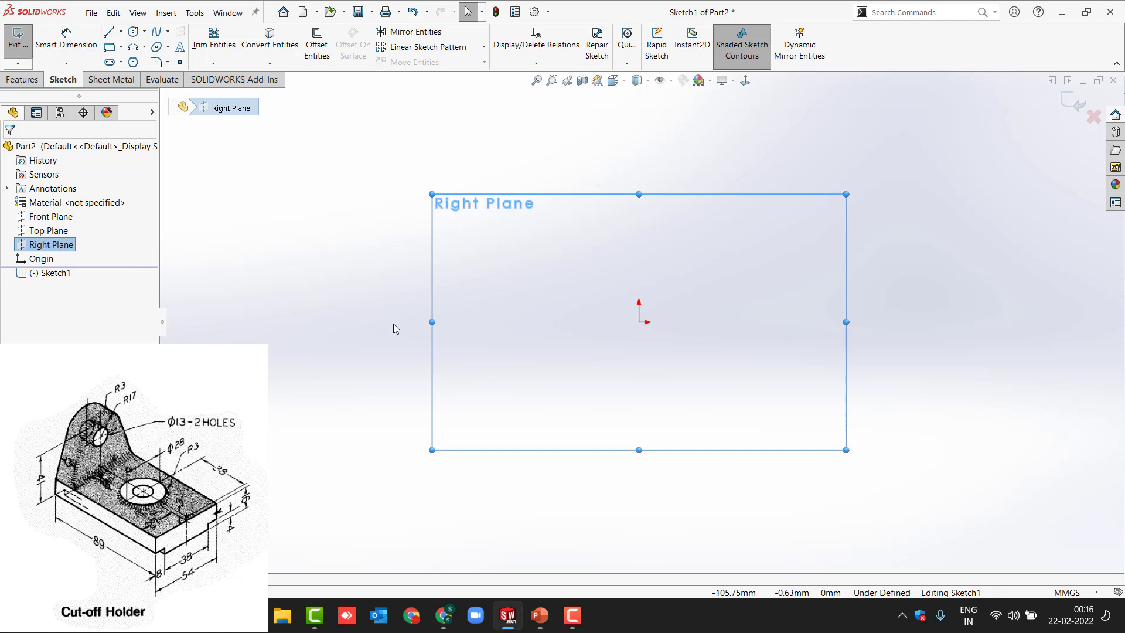
- Sketch a closed T-shaped profile with its top edge through the origin, side steps about 13 mm high and a lower section about 94 mm wide
{"action": "left_click", "coordinate": [121, 32]}
{"action": "left_click", "coordinate": [132, 43]}
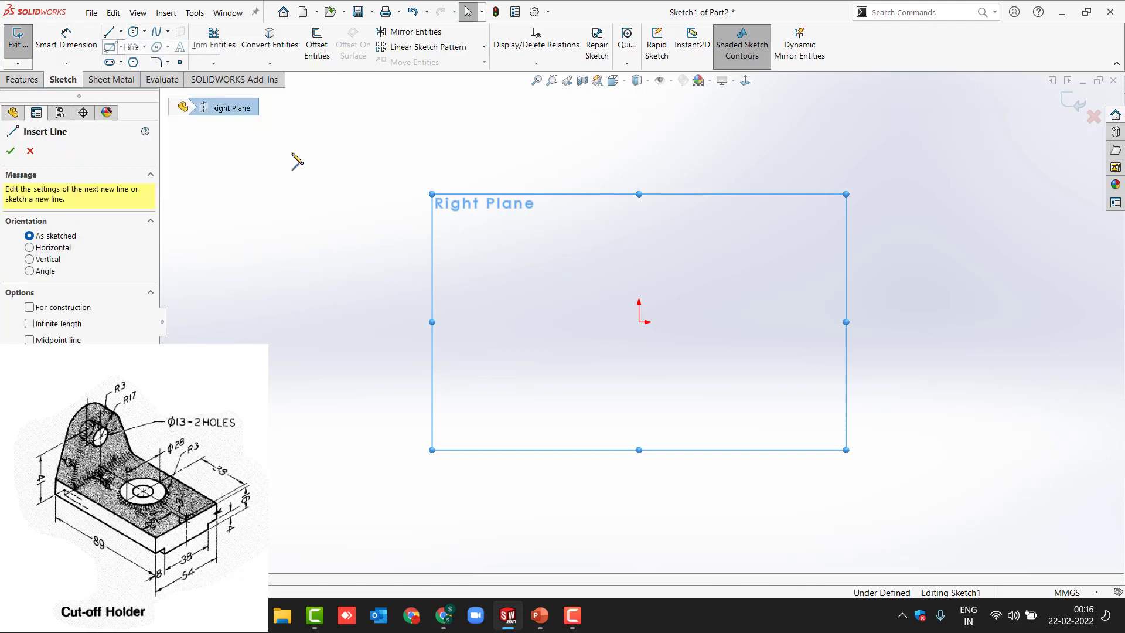
{"action": "left_click", "coordinate": [640, 321]}
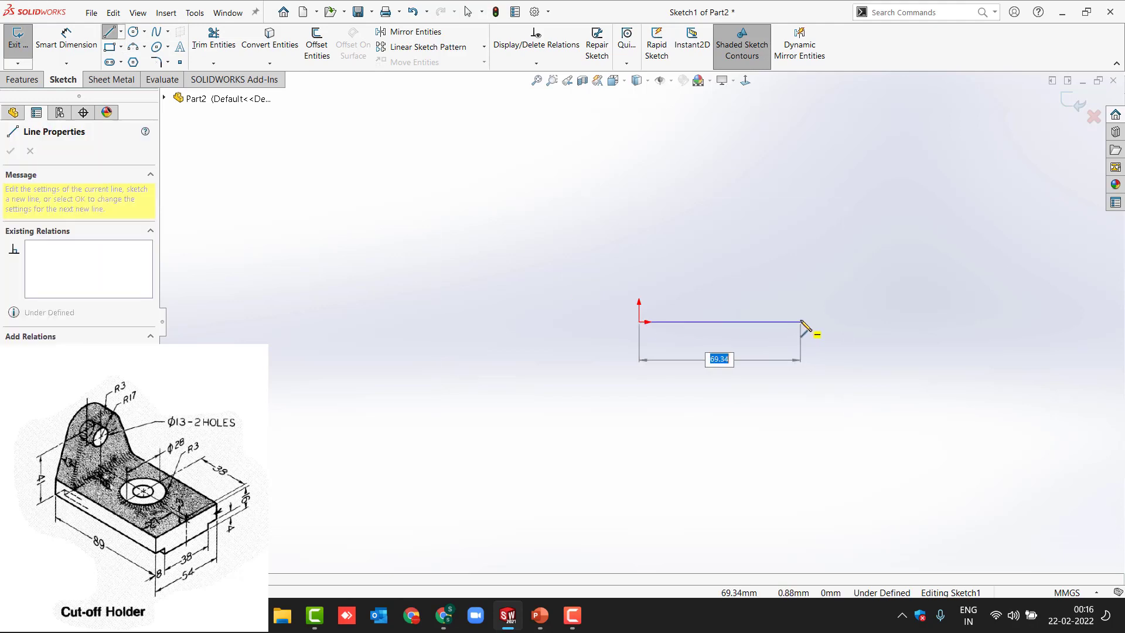
{"action": "left_click", "coordinate": [800, 322]}
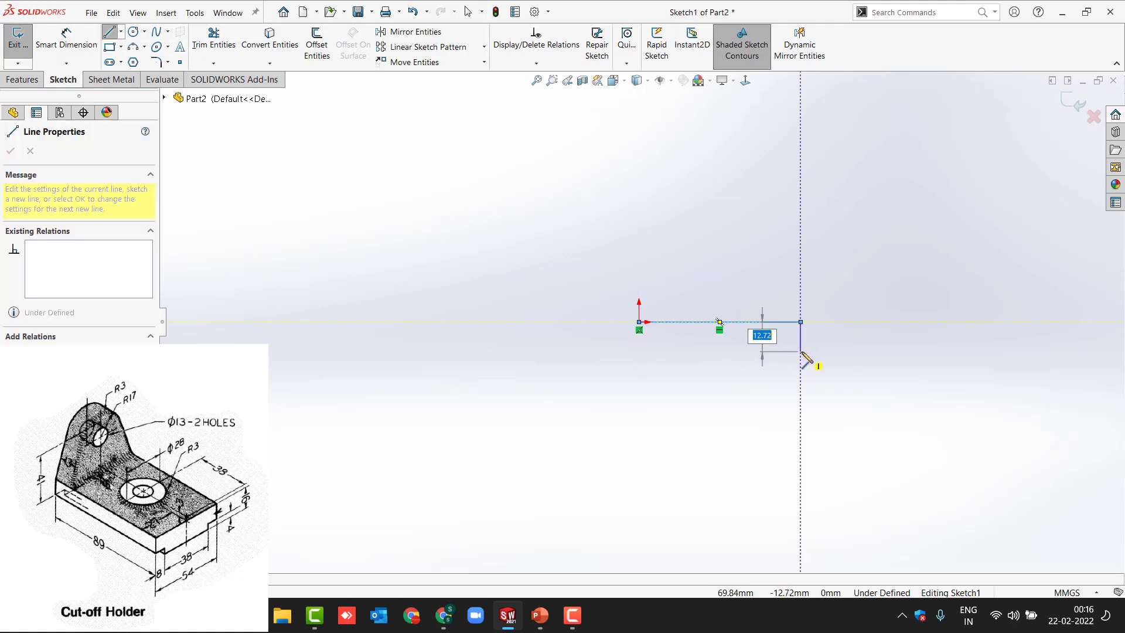
{"action": "left_click", "coordinate": [800, 351]}
{"action": "left_click", "coordinate": [752, 351]}
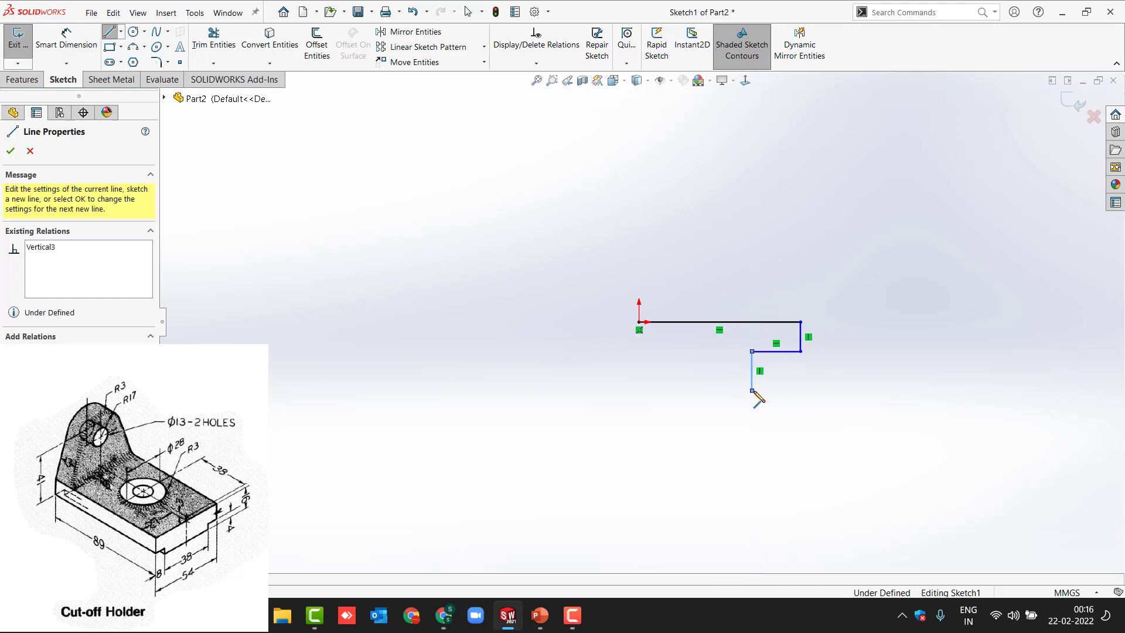
{"action": "left_click", "coordinate": [752, 390]}
{"action": "left_click", "coordinate": [533, 390]}
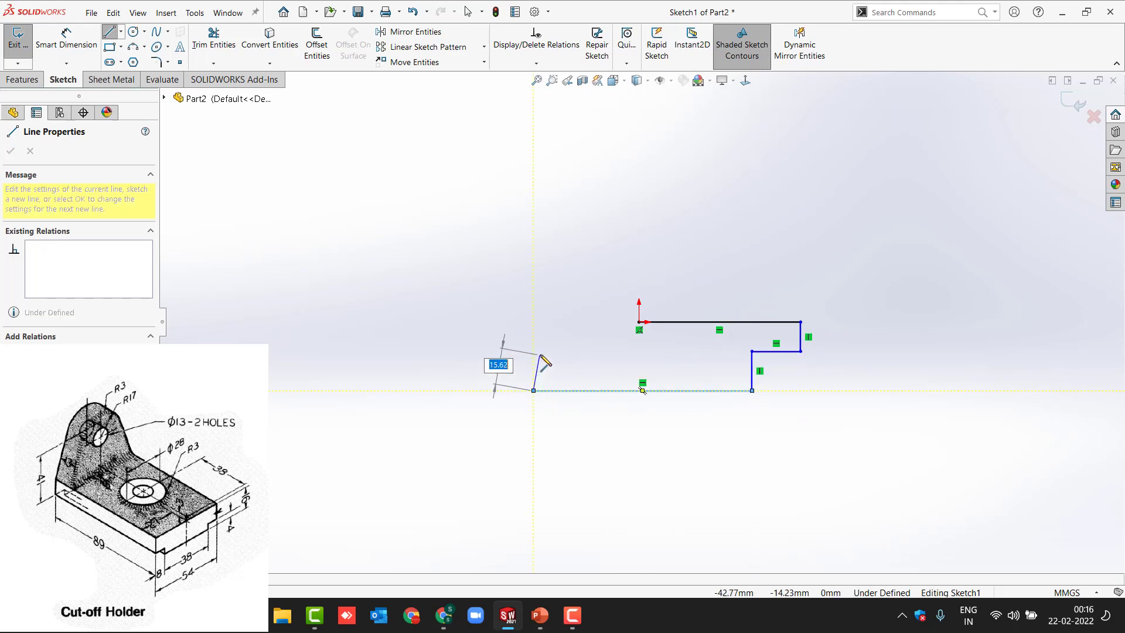
{"action": "left_click", "coordinate": [533, 351]}
{"action": "left_click", "coordinate": [445, 350]}
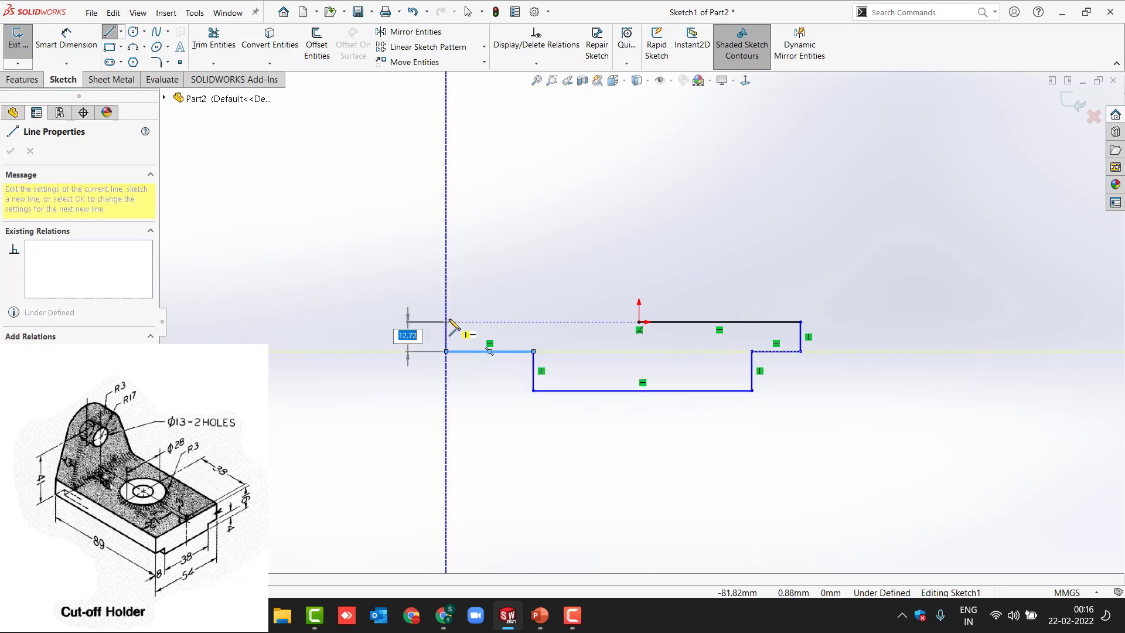
{"action": "left_click", "coordinate": [446, 321]}
{"action": "left_click", "coordinate": [639, 323]}
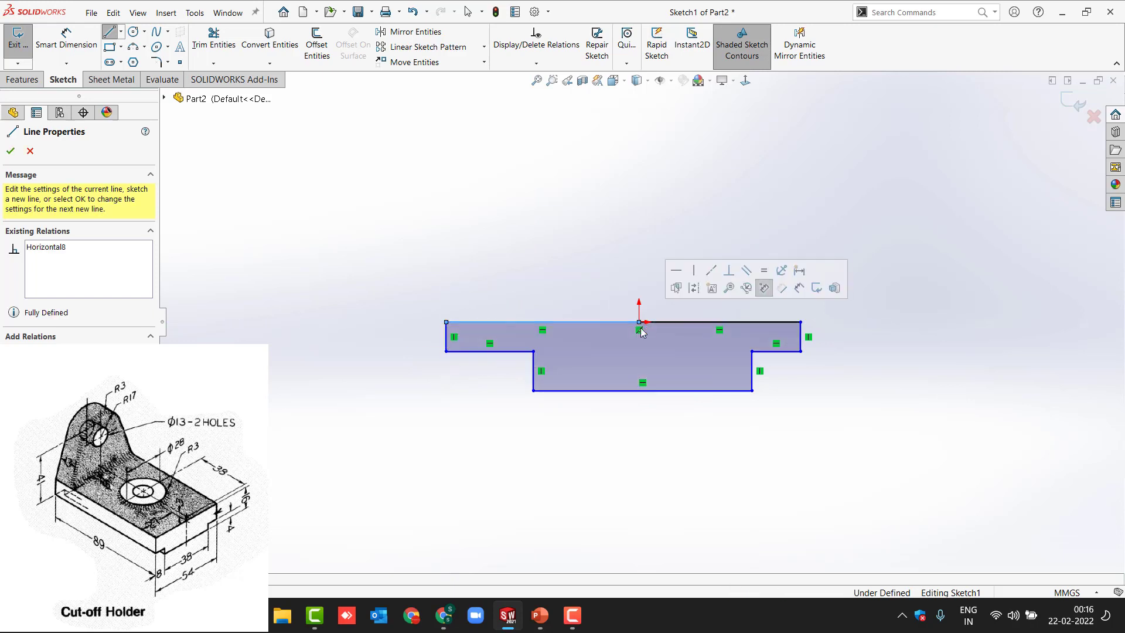
- Dimension the profile's bottom edge and set it to 38 mm
{"action": "left_click", "coordinate": [80, 49]}
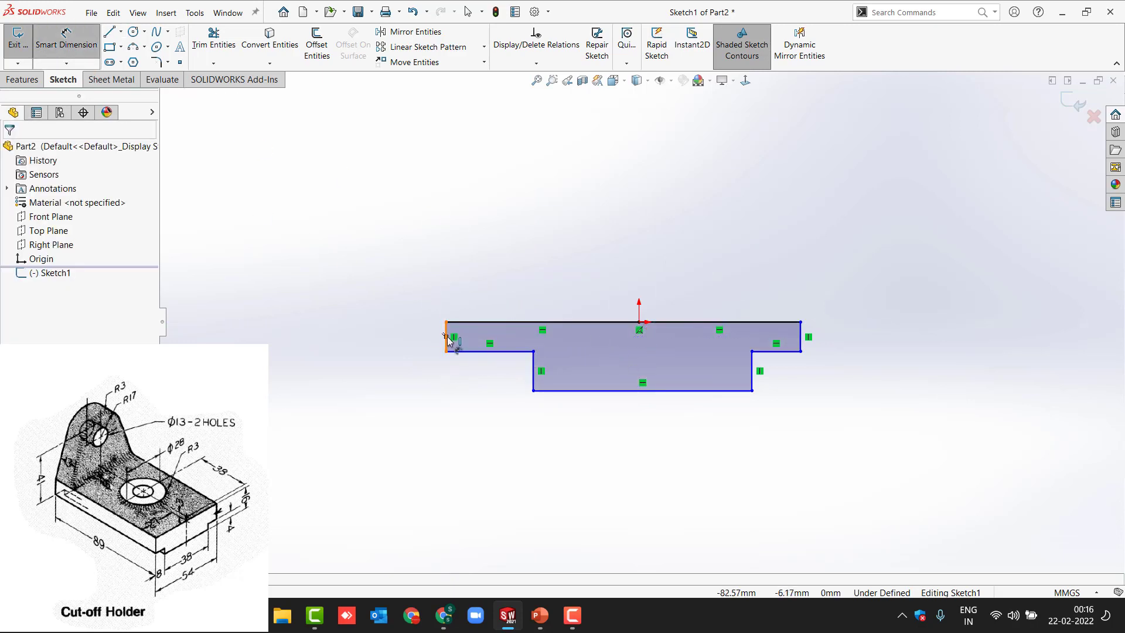
{"action": "left_click", "coordinate": [605, 395]}
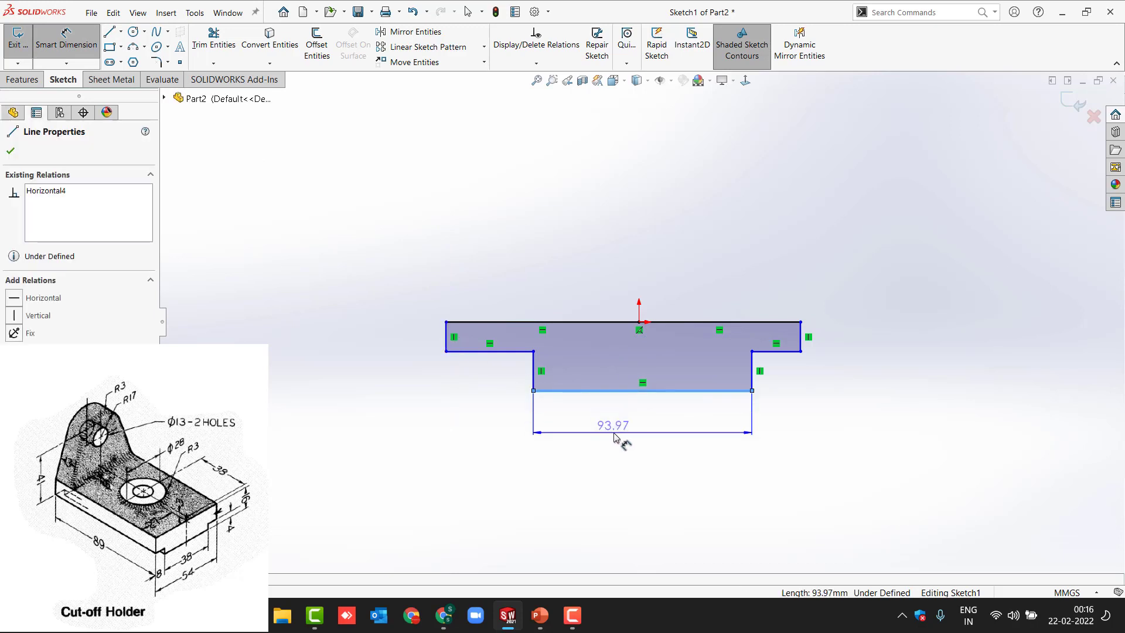
{"action": "left_click", "coordinate": [613, 437]}
{"action": "type", "text": "38"}
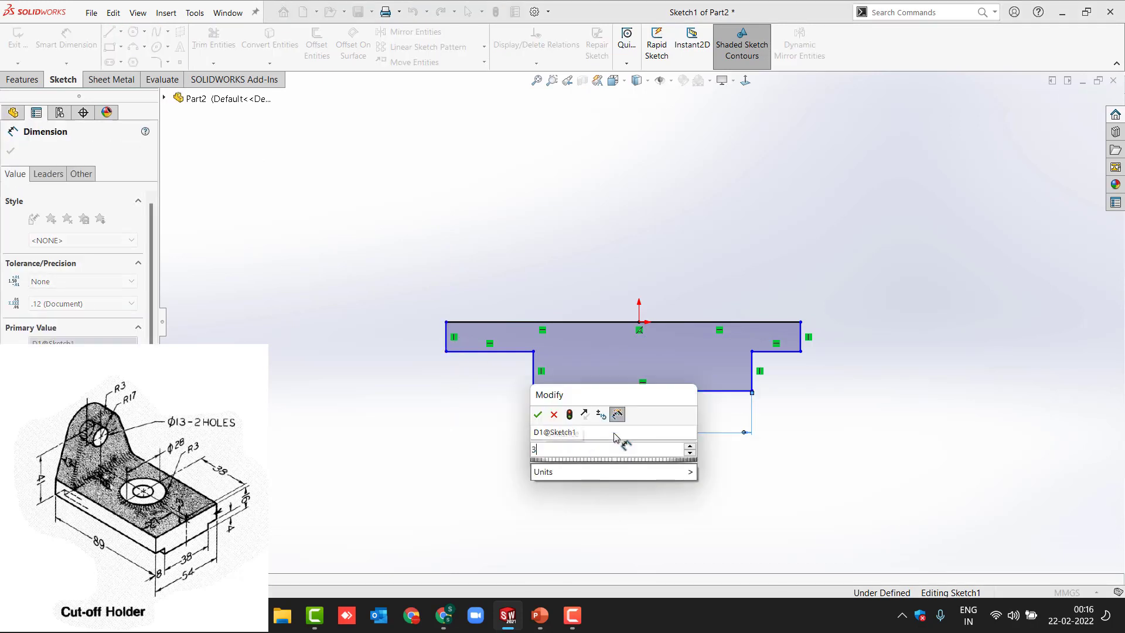
{"action": "key", "text": "Return"}
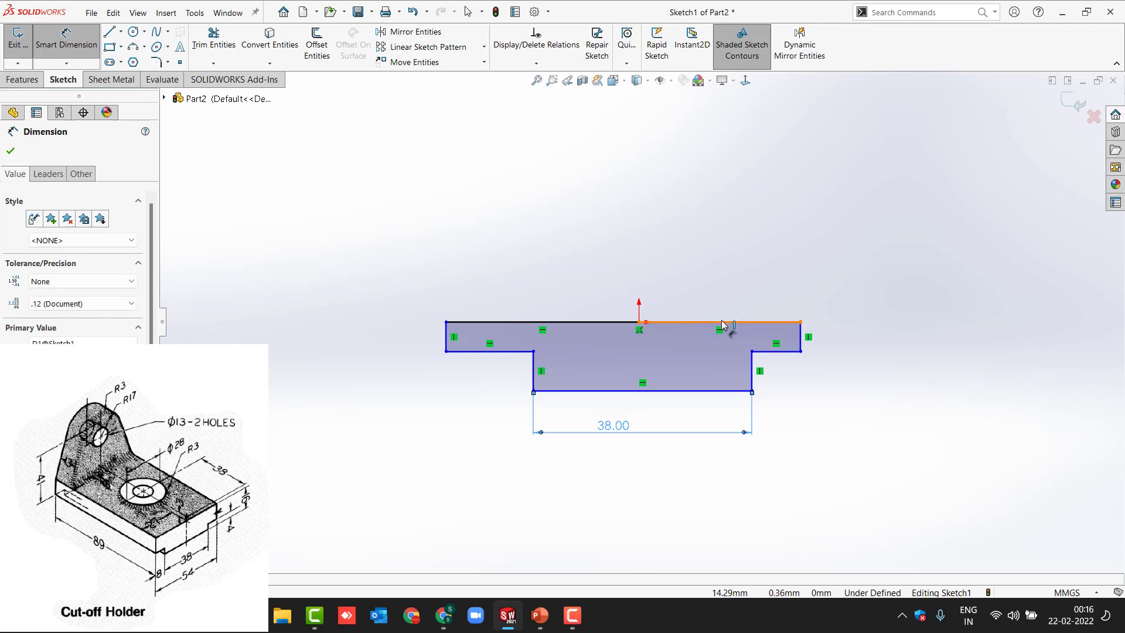
{"action": "left_click", "coordinate": [722, 322]}
{"action": "left_click", "coordinate": [450, 330]}
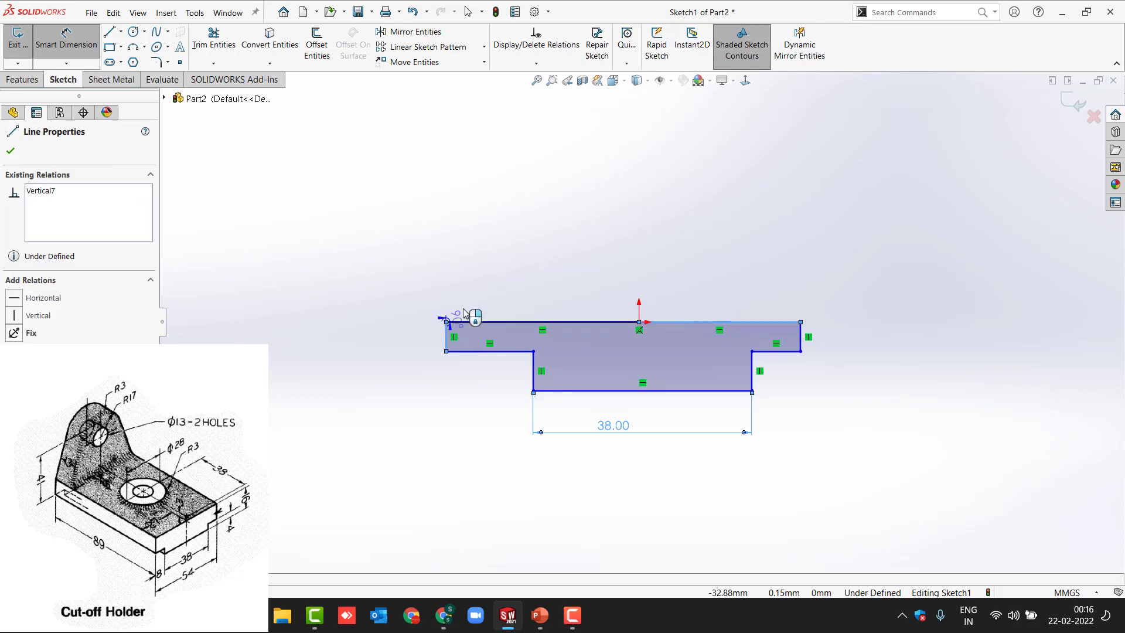
{"action": "key", "text": "Escape"}
{"action": "key", "text": "Escape"}
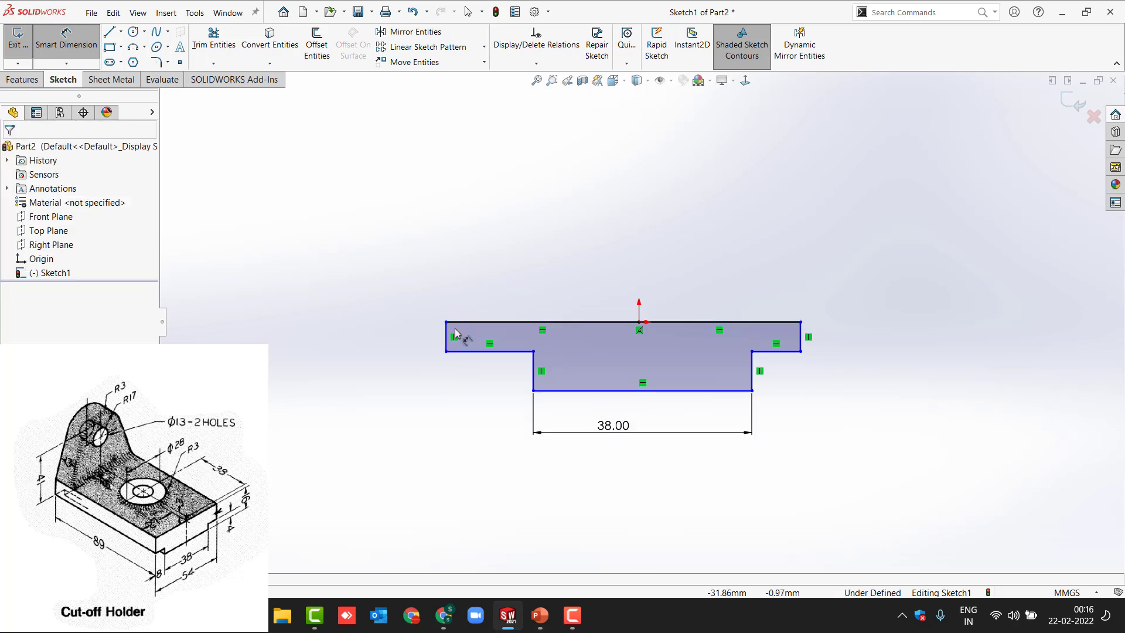
- Dimension the profile's overall width between its two outer vertical edges as 54 mm
{"action": "left_click", "coordinate": [445, 333]}
{"action": "left_click", "coordinate": [800, 335]}
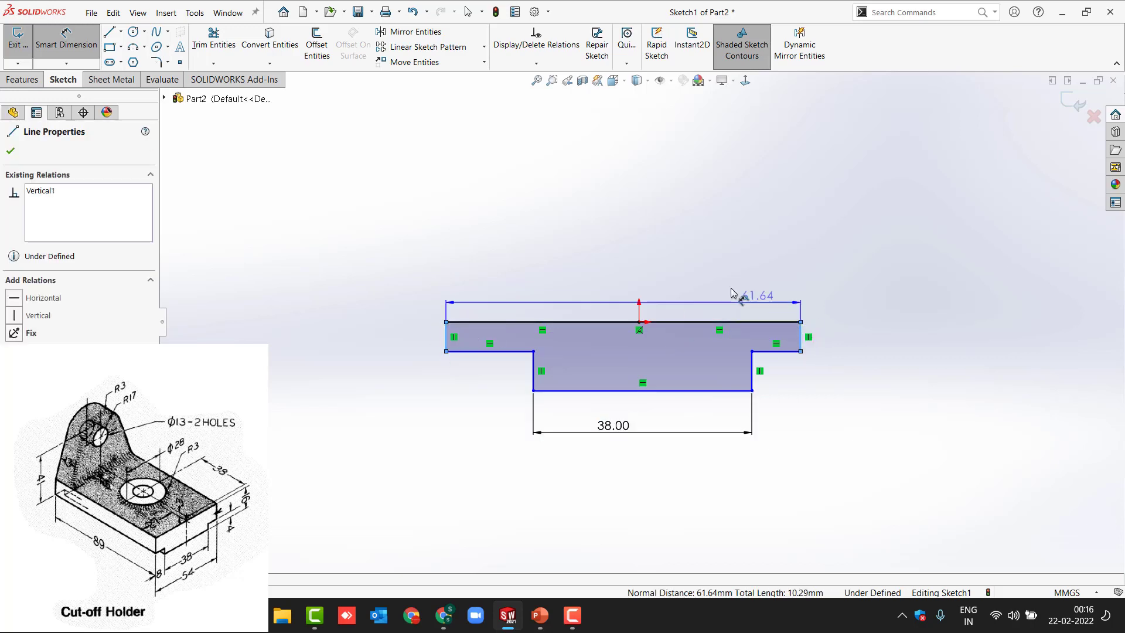
{"action": "left_click", "coordinate": [680, 265]}
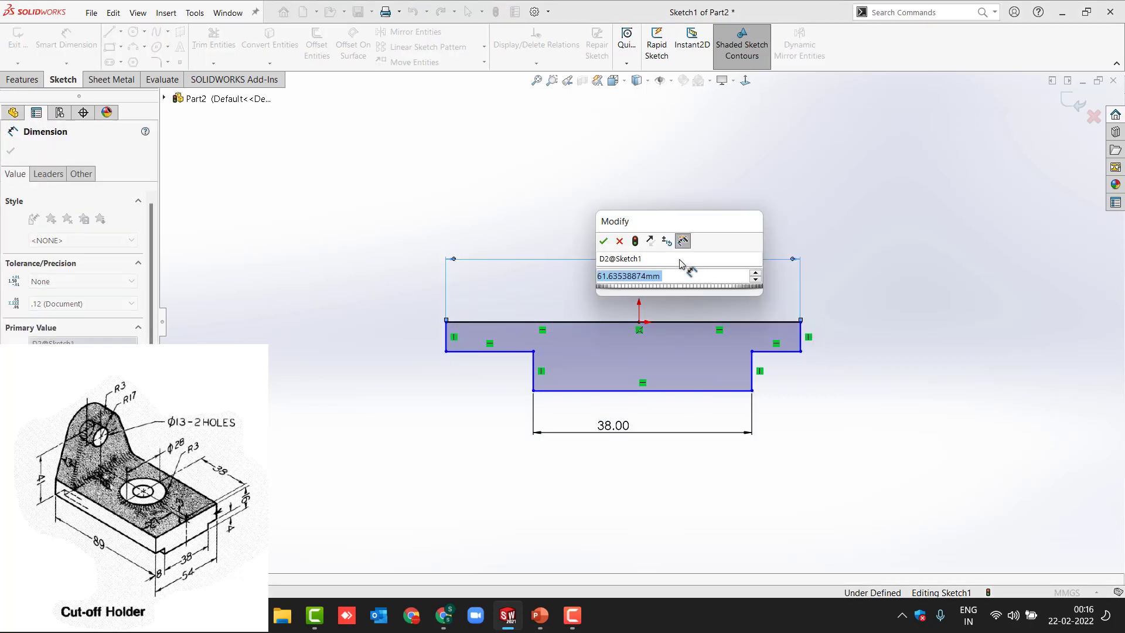
{"action": "type", "text": "54"}
{"action": "key", "text": "Return"}
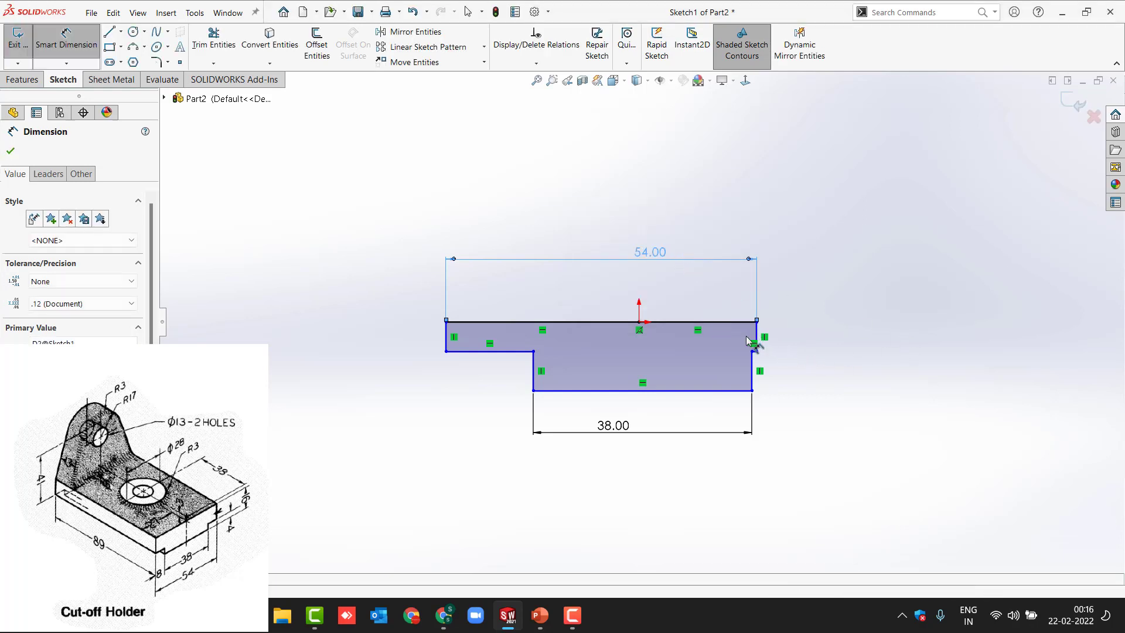
- Dimension the horizontal offset between the outer right edge and the lower section's right edge as 8 mm
{"action": "left_click", "coordinate": [757, 338]}
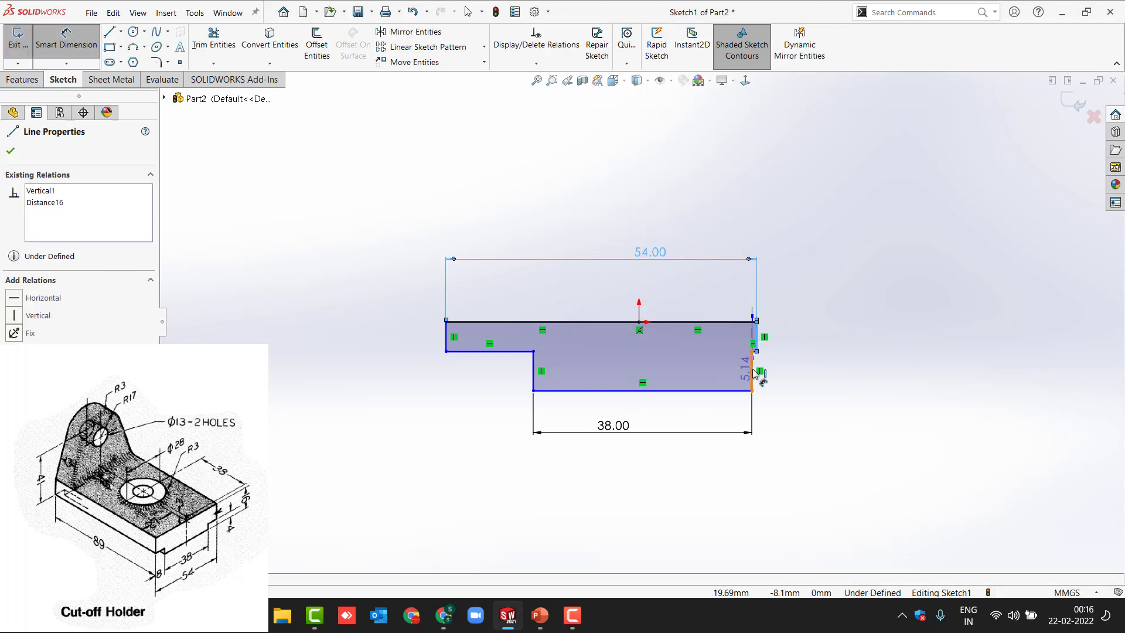
{"action": "left_click", "coordinate": [754, 374]}
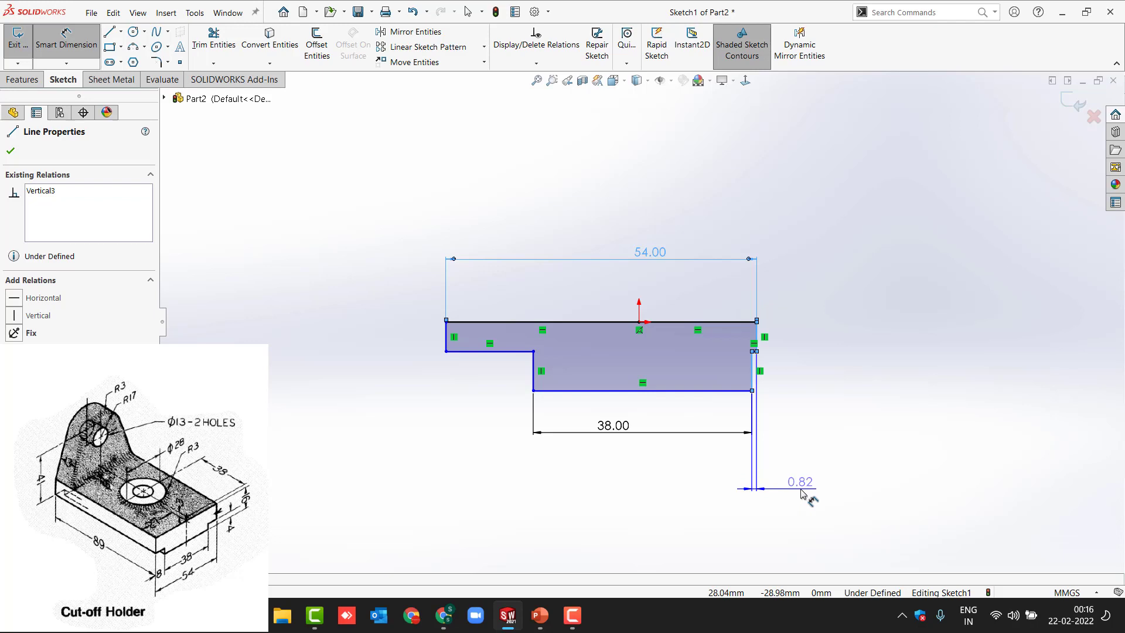
{"action": "left_click", "coordinate": [800, 490]}
{"action": "type", "text": "8"}
{"action": "key", "text": "Return"}
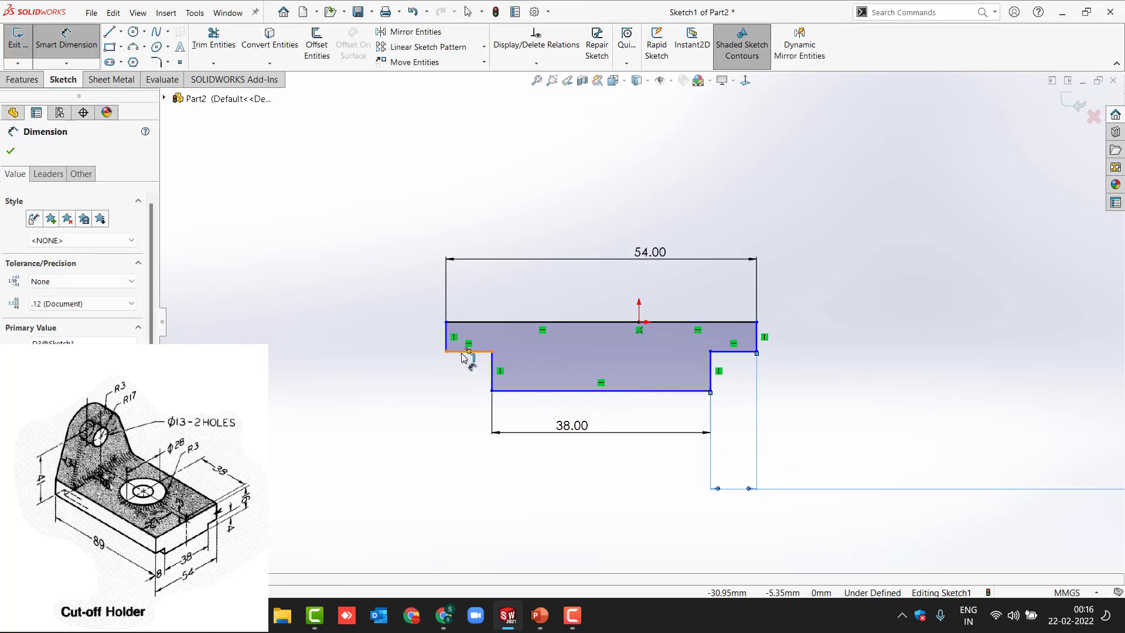
{"action": "left_click", "coordinate": [462, 353]}
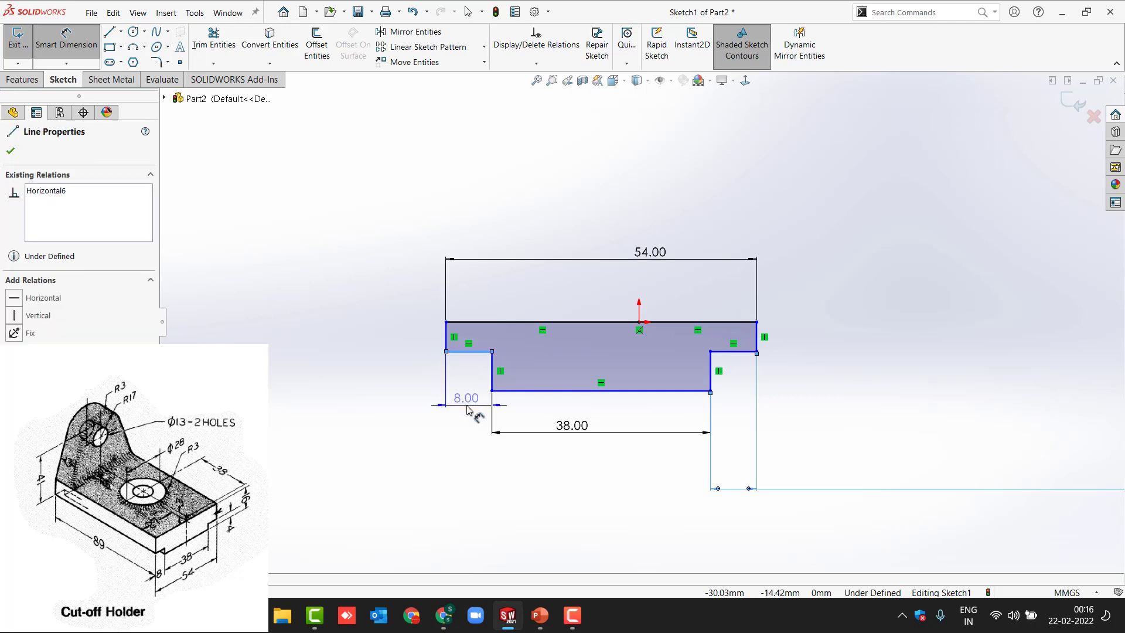
{"action": "key", "text": "Escape"}
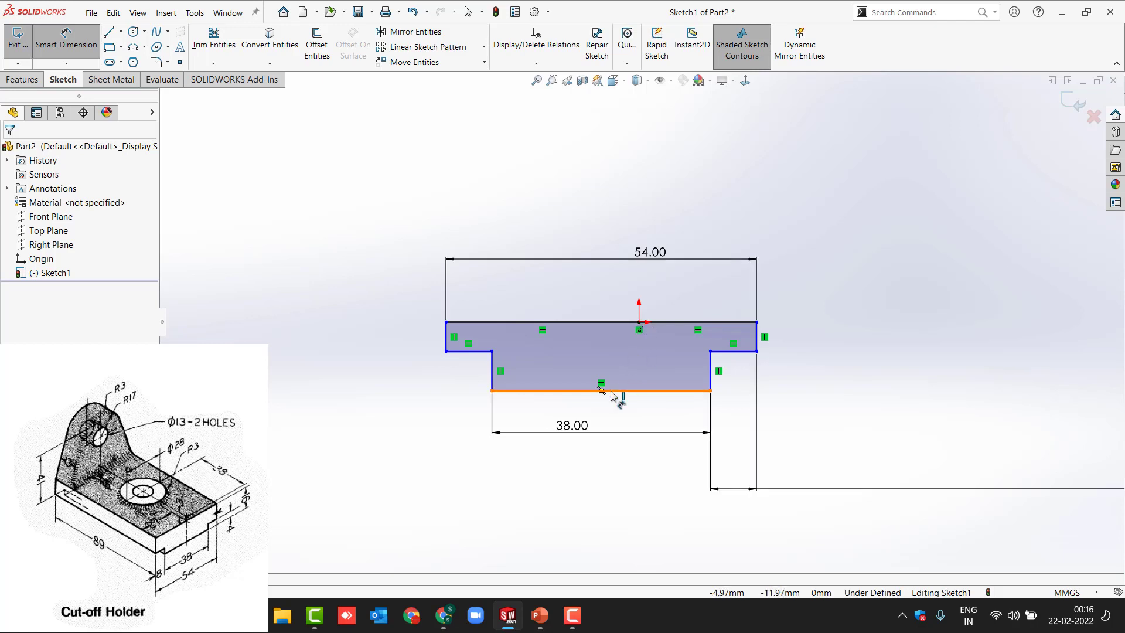
- Dimension the profile's outer right vertical edge and set it to 15 mm
{"action": "left_click", "coordinate": [759, 346]}
{"action": "left_click", "coordinate": [807, 358]}
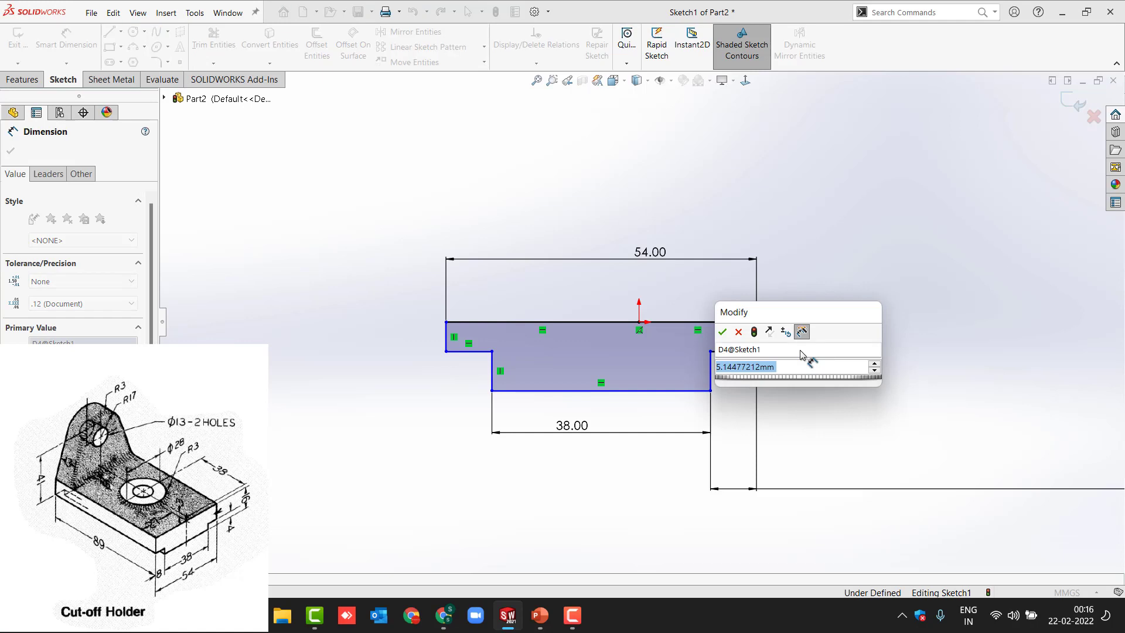
{"action": "type", "text": "15"}
{"action": "key", "text": "Return"}
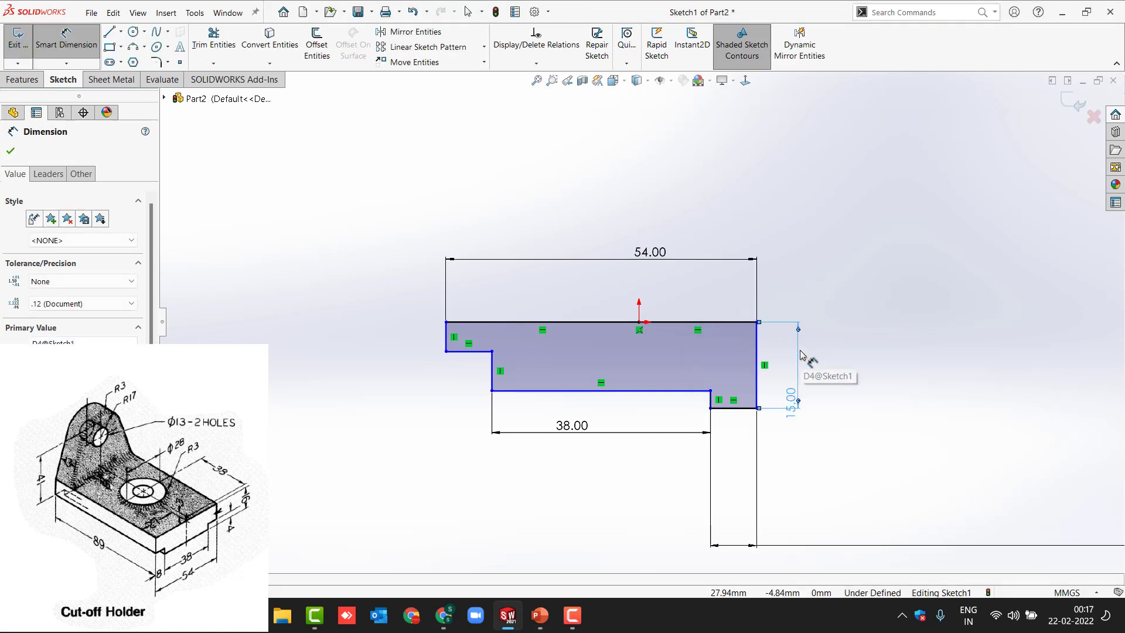
- Move the 38 mm bottom edge downward so that it lies below the right shoulder of the profile
{"action": "left_click", "coordinate": [689, 391]}
{"action": "key", "text": "Escape"}
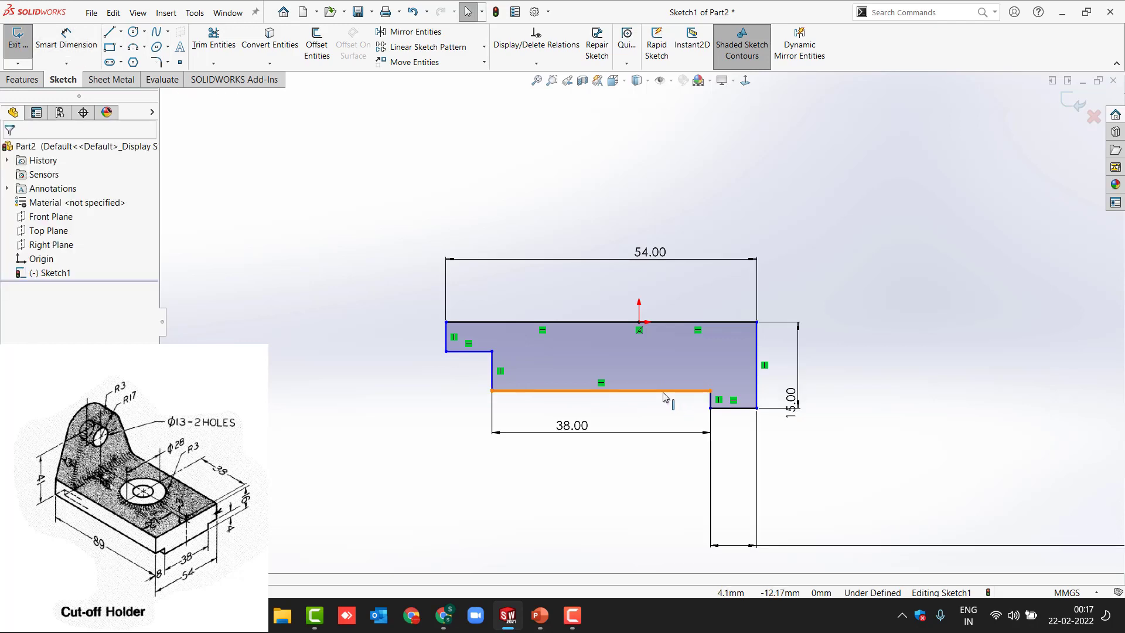
{"action": "left_click_drag", "start_coordinate": [665, 397], "coordinate": [641, 442]}
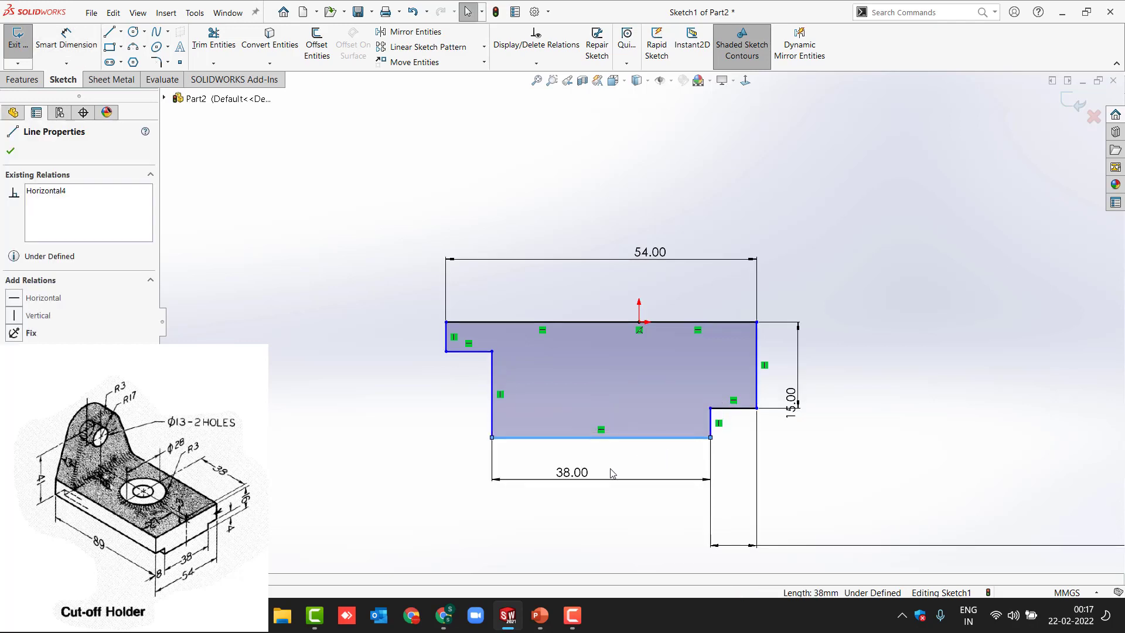
- Dimension the height of the profile's lower step on the side with the 8 mm ledge as 4 mm
{"action": "key", "text": "Return"}
{"action": "left_click", "coordinate": [729, 408]}
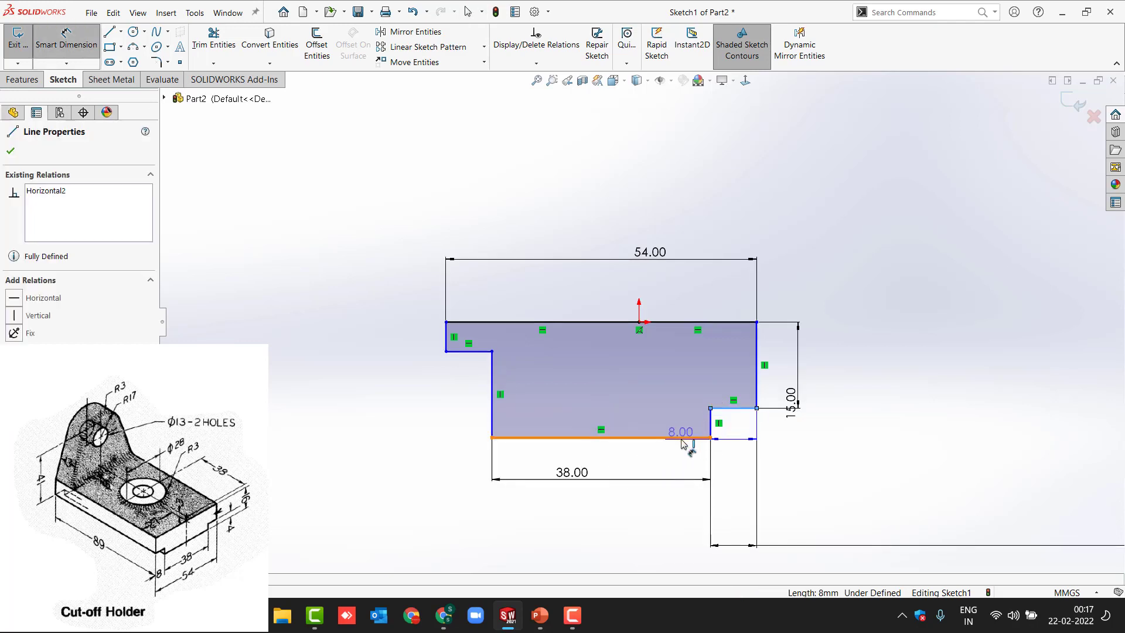
{"action": "left_click", "coordinate": [683, 438]}
{"action": "left_click", "coordinate": [856, 437]}
{"action": "type", "text": "4"}
{"action": "key", "text": "Return"}
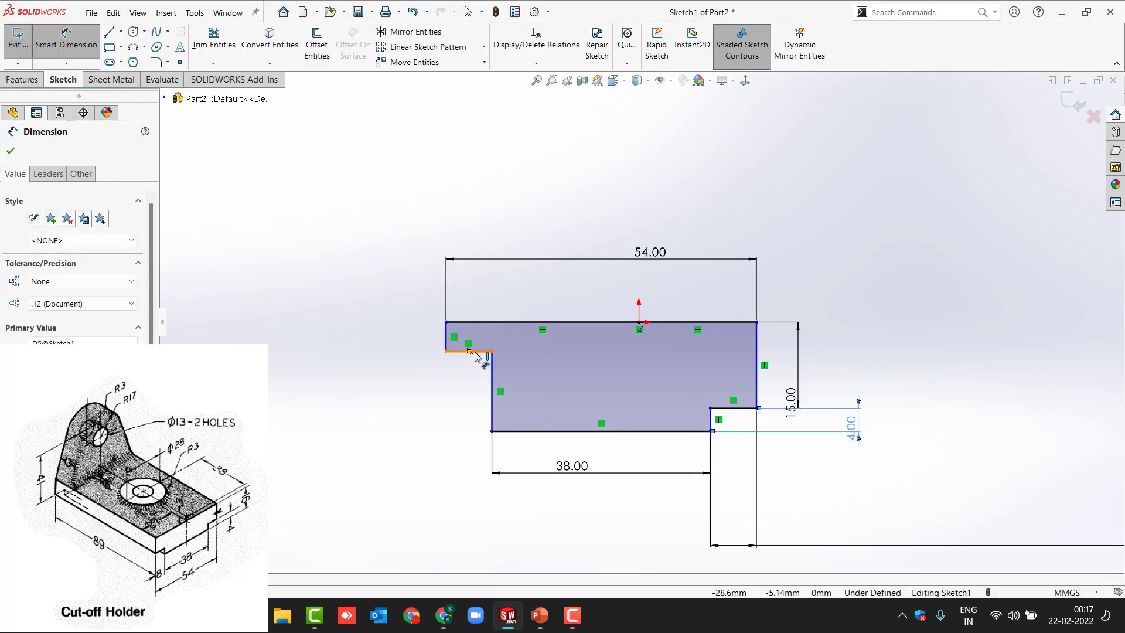
- Dimension the height of the profile's opposite outer vertical edge as 15 mm
{"action": "left_click", "coordinate": [375, 345]}
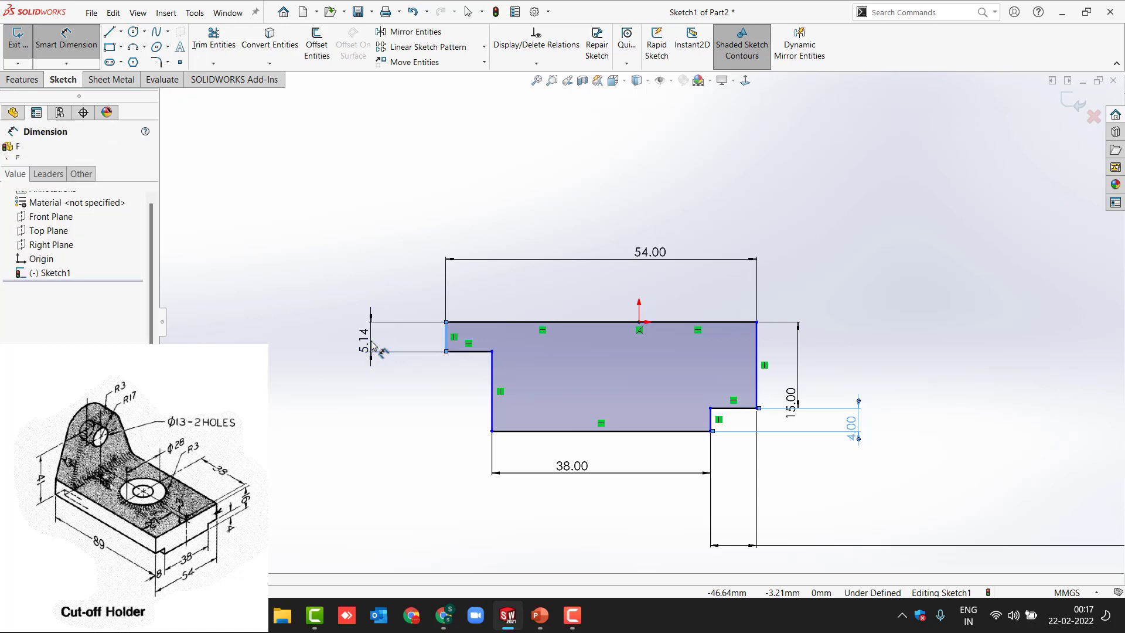
{"action": "type", "text": "15"}
{"action": "key", "text": "Return"}
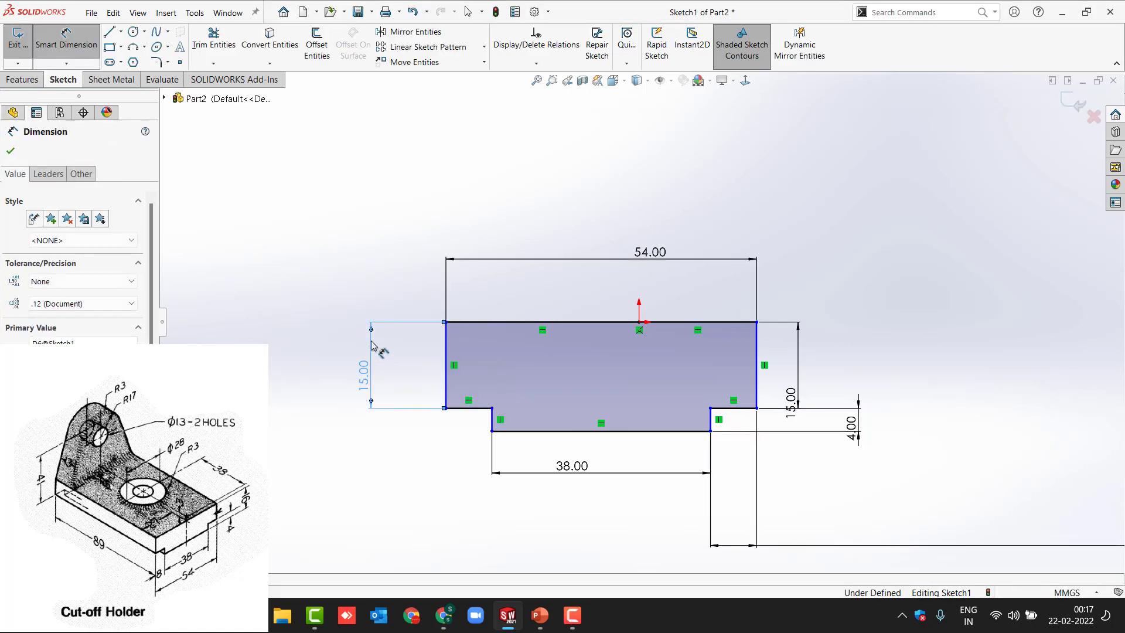
{"action": "key", "text": "Escape"}
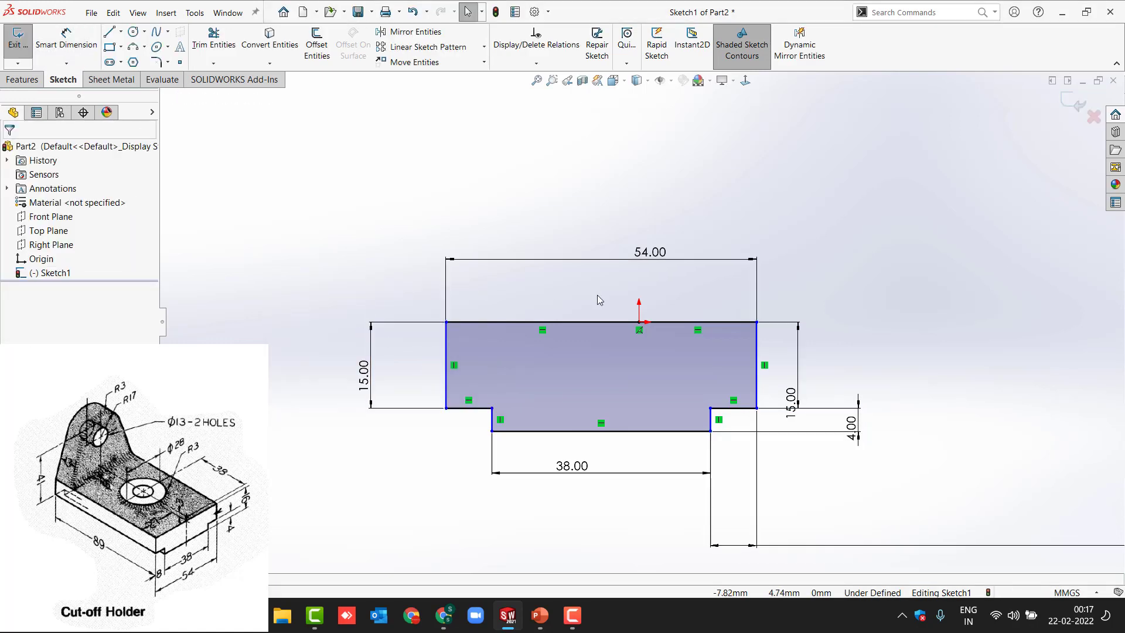
- Align the midpoint of the 38 mm bottom line vertically with the origin
{"action": "left_click", "coordinate": [603, 432]}
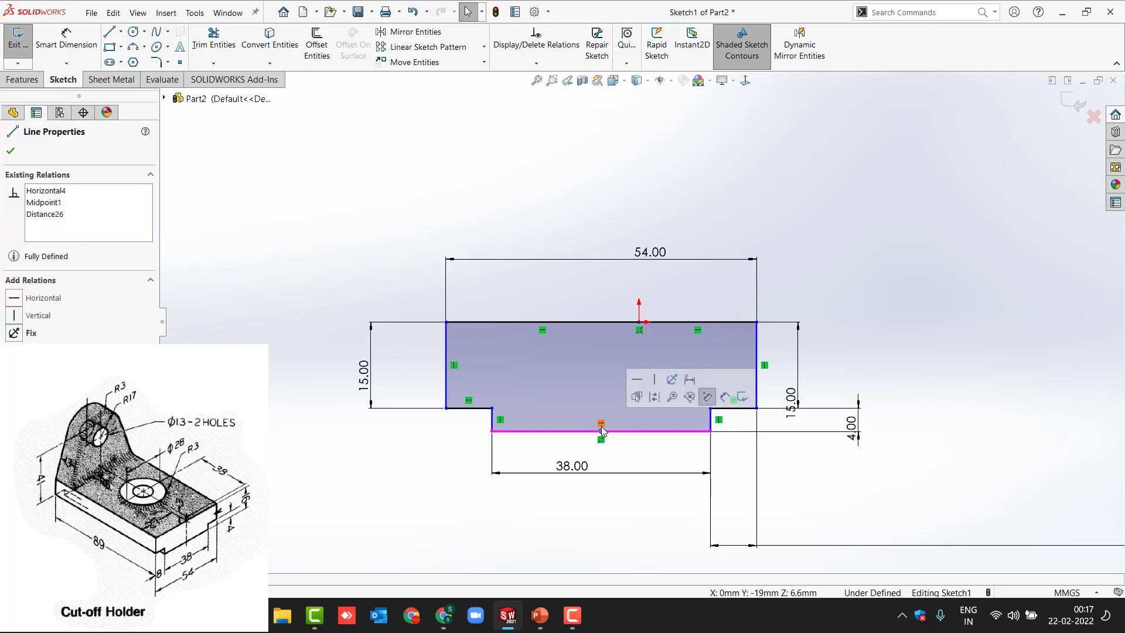
{"action": "left_click", "coordinate": [638, 323]}
{"action": "left_click", "coordinate": [638, 322], "text": "ctrl"}
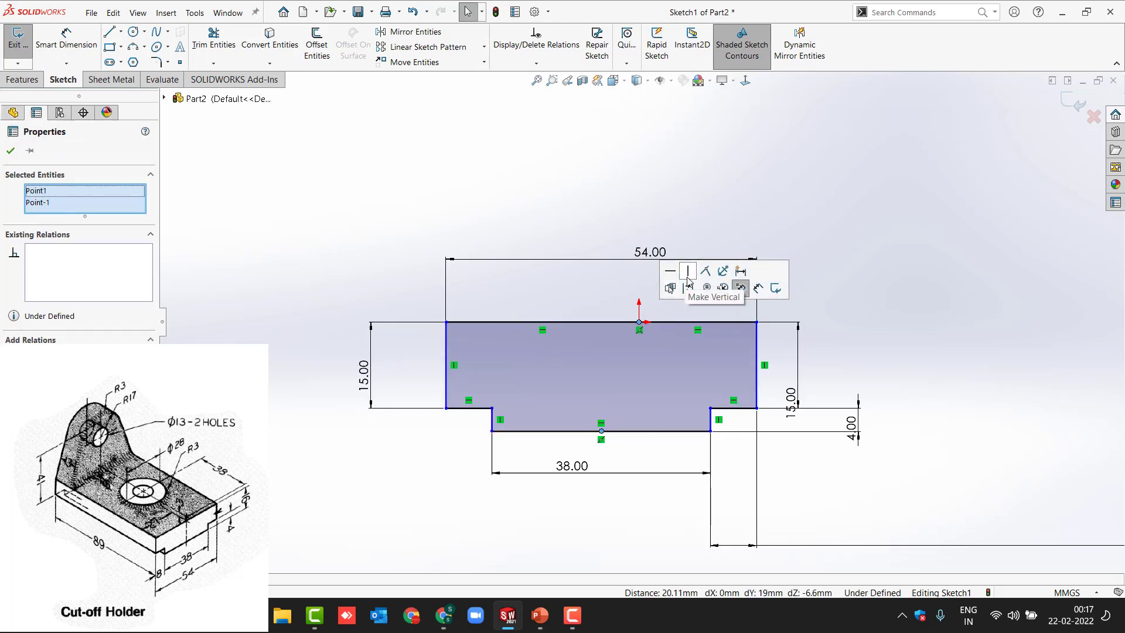
{"action": "left_click", "coordinate": [687, 273]}
{"action": "left_click", "coordinate": [445, 181]}
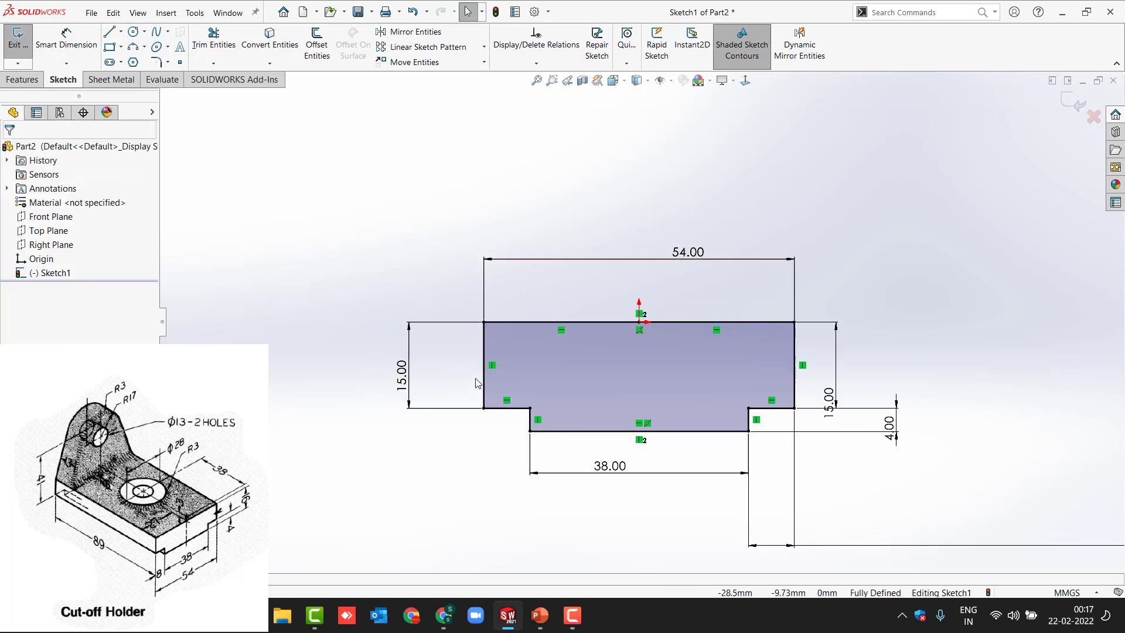
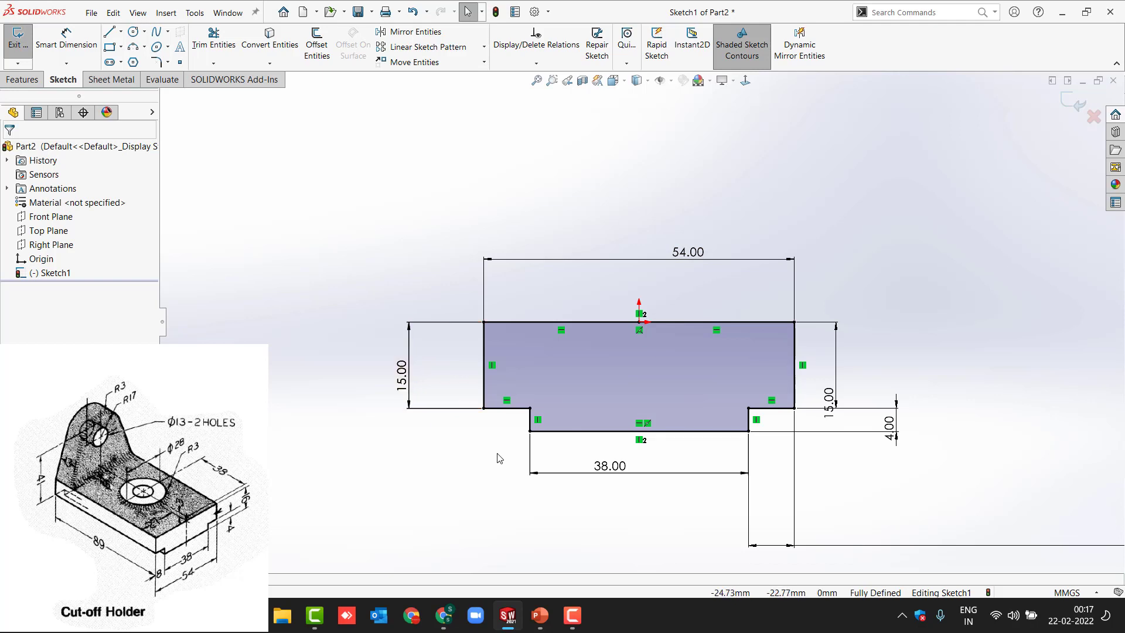
- Set the heights of both outer vertical edges of the profile to 16 mm
{"action": "double_click", "coordinate": [401, 375]}
{"action": "type", "text": "15"}
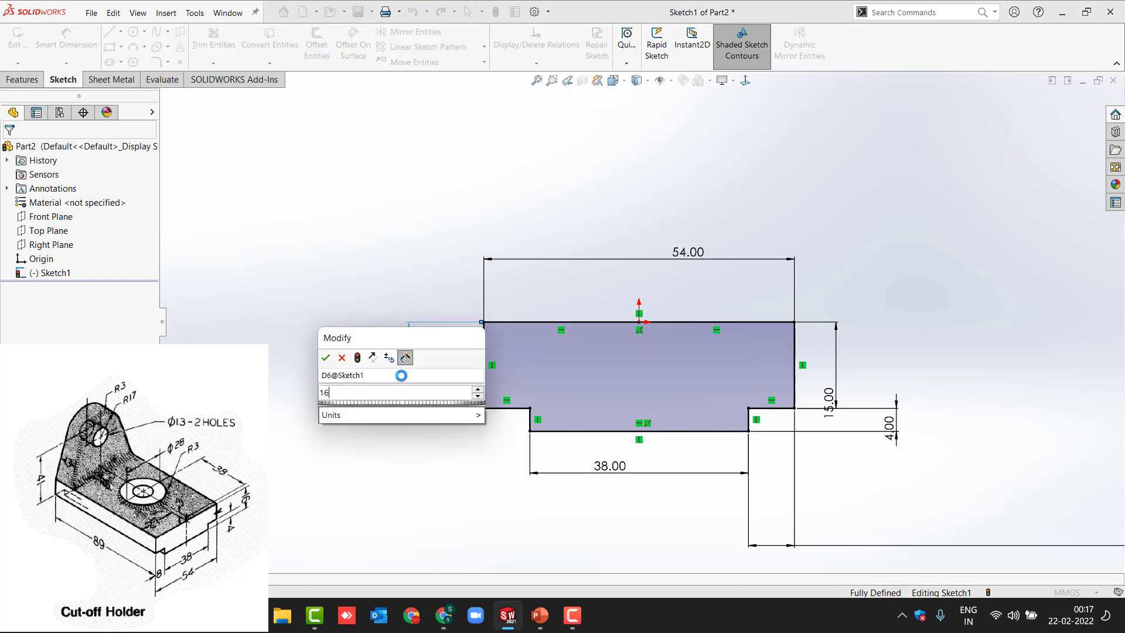
{"action": "key", "text": "Return"}
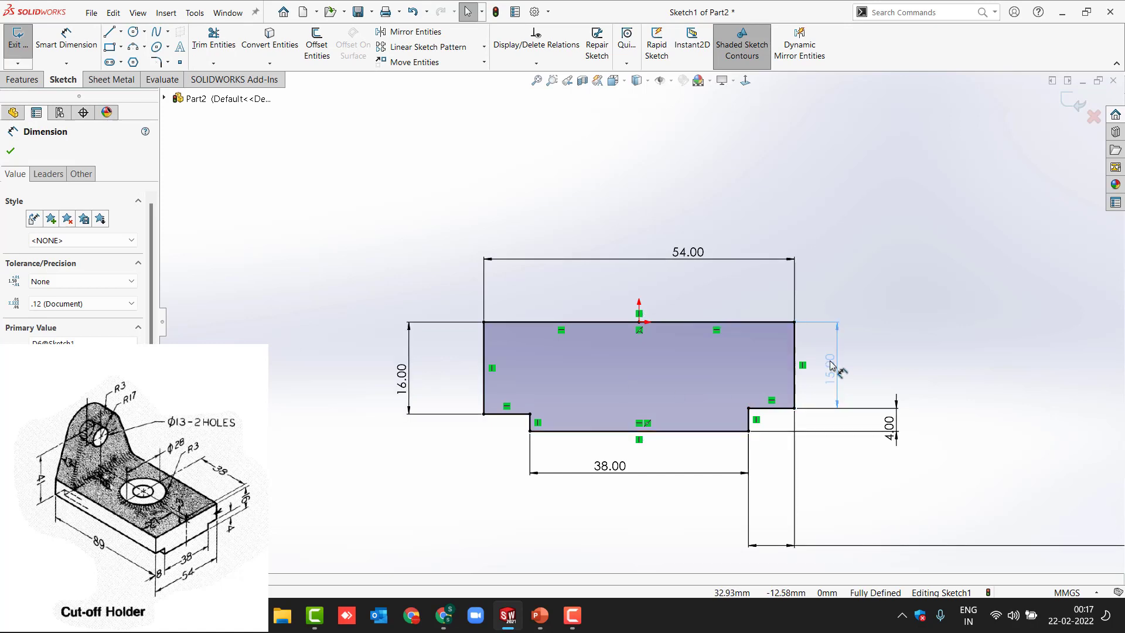
{"action": "left_click", "coordinate": [831, 366]}
{"action": "double_click", "coordinate": [830, 367]}
{"action": "type", "text": "16"}
{"action": "key", "text": "Return"}
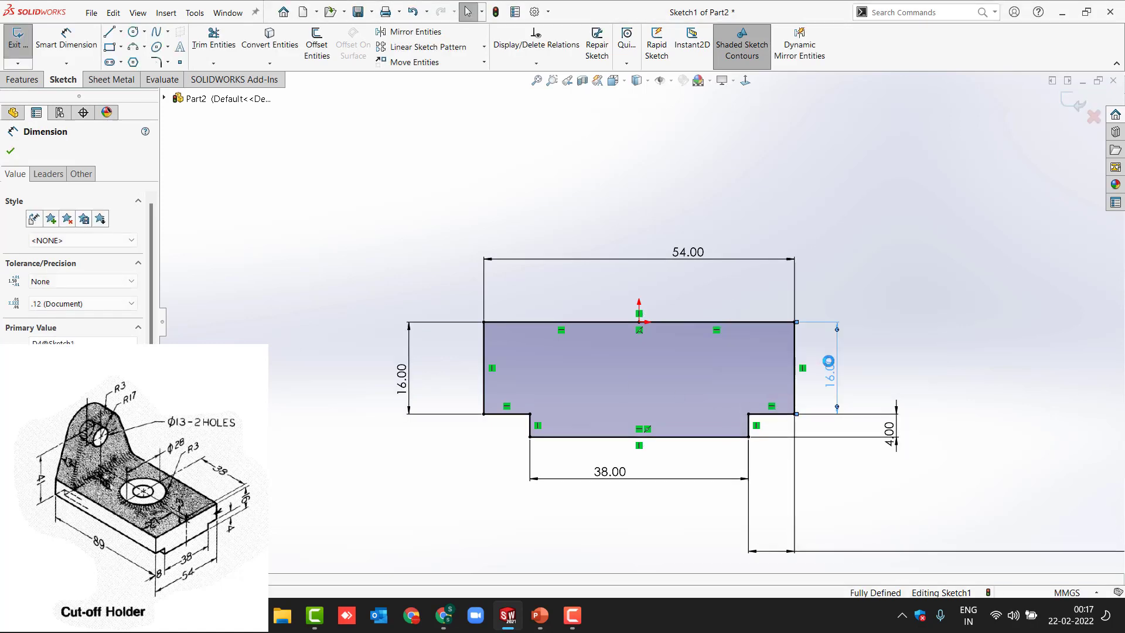
{"action": "key", "text": "Escape"}
- Finish the sketch and extrude the stepped profile 89 mm as a blind boss in the reversed direction
{"action": "left_click", "coordinate": [1071, 104]}
{"action": "mouse_move", "coordinate": [396, 248]}
{"action": "middle_mouse_down"}
{"action": "mouse_move", "coordinate": [469, 311]}
{"action": "mouse_move", "coordinate": [418, 337]}
{"action": "mouse_move", "coordinate": [452, 356]}
{"action": "middle_mouse_up"}
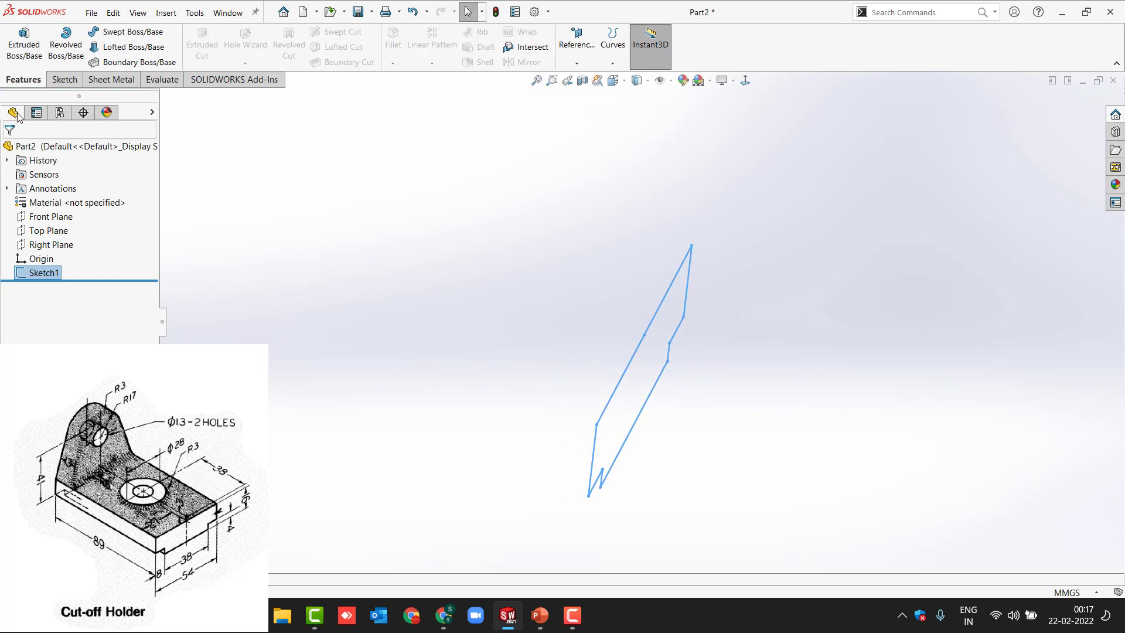
{"action": "left_click", "coordinate": [24, 41]}
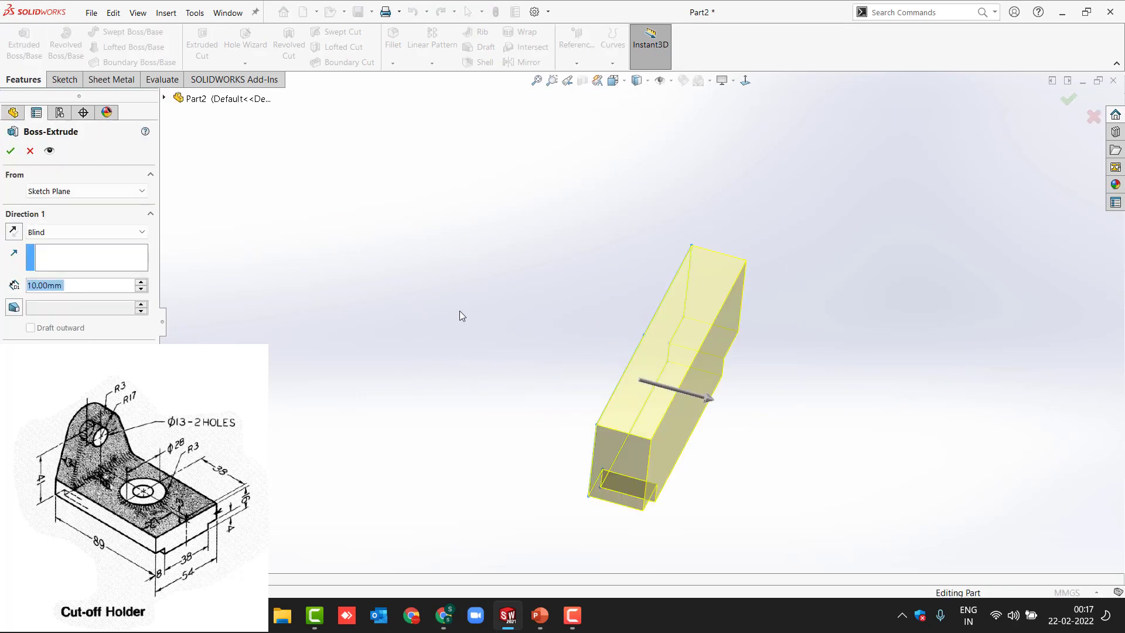
{"action": "left_click", "coordinate": [14, 231]}
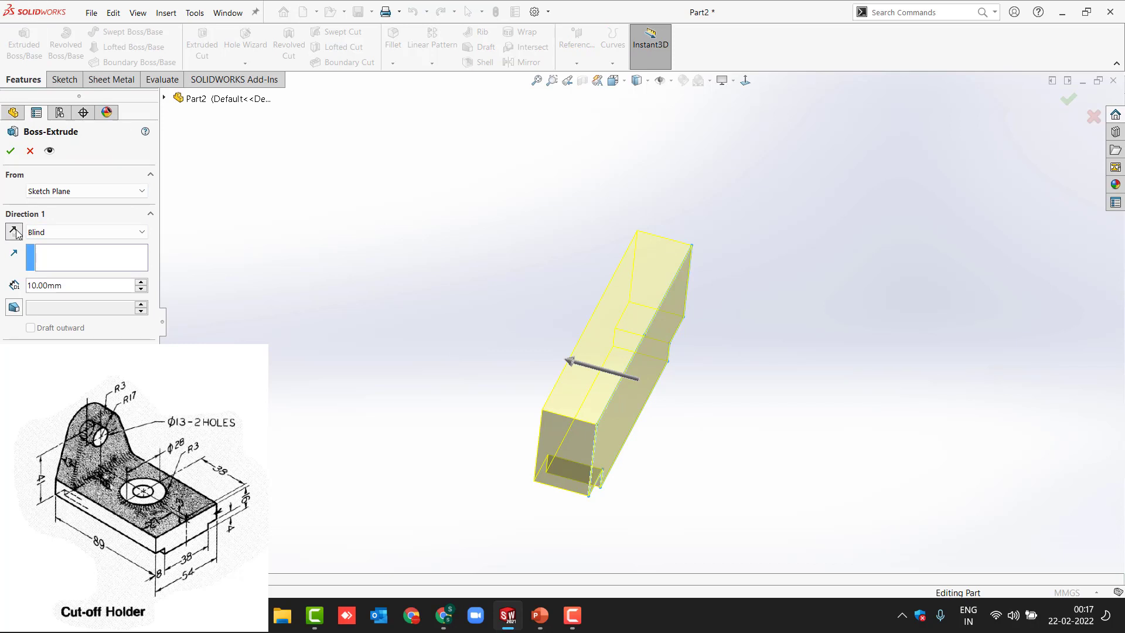
{"action": "left_click_drag", "start_coordinate": [77, 289], "coordinate": [2, 296]}
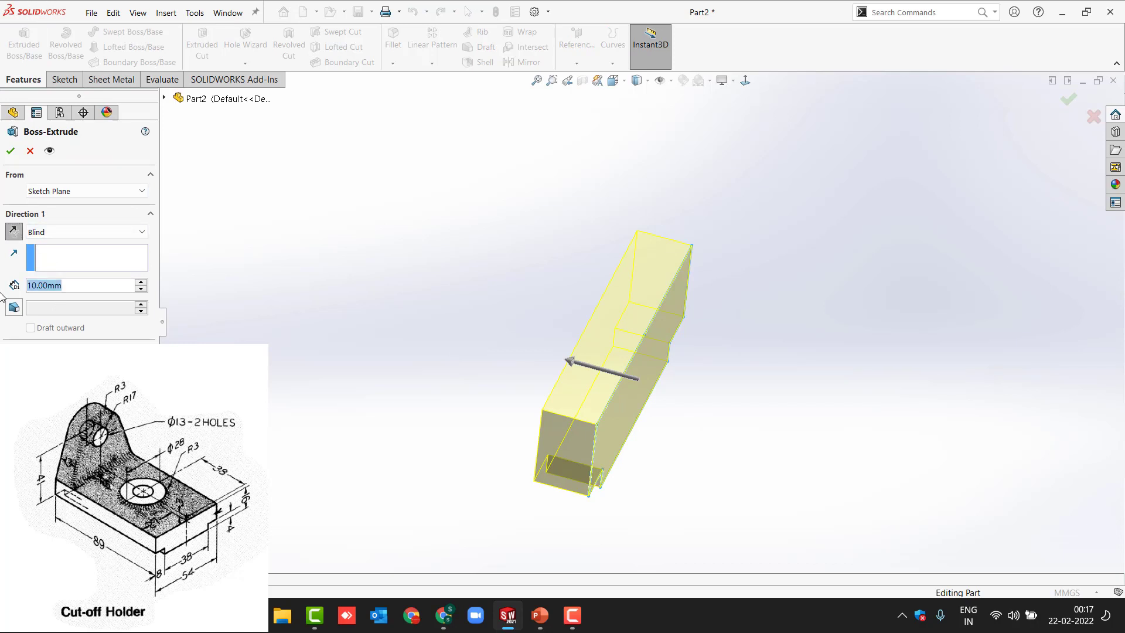
{"action": "type", "text": "89"}
{"action": "key", "text": "Return"}
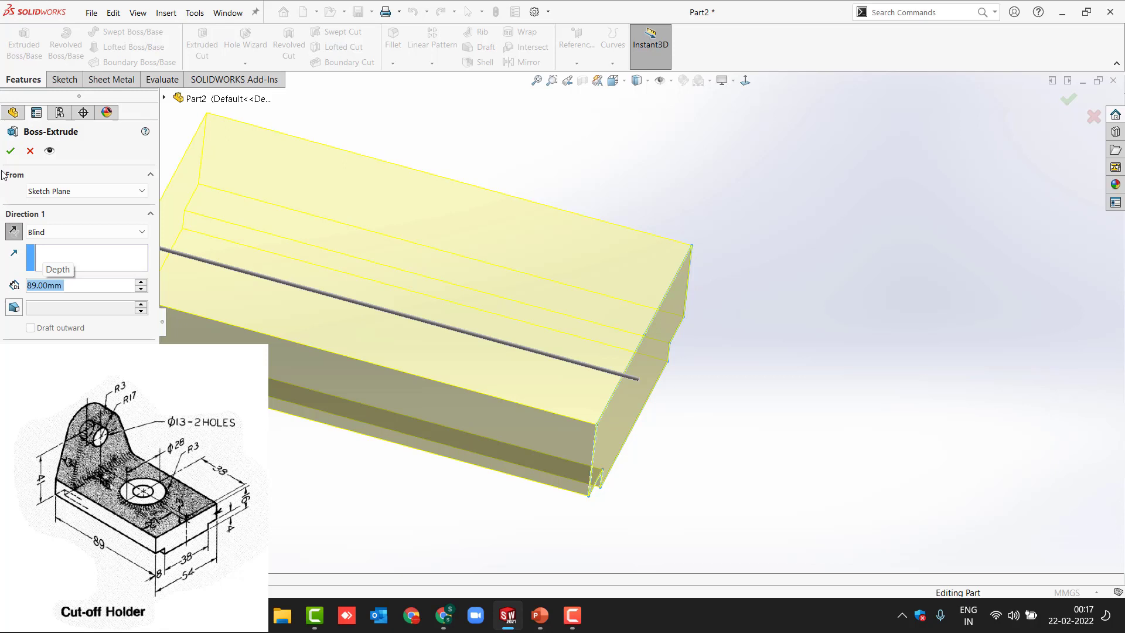
{"action": "left_click", "coordinate": [11, 151]}
{"action": "scroll", "coordinate": [557, 364], "scroll_direction": "up", "scroll_amount": 3}
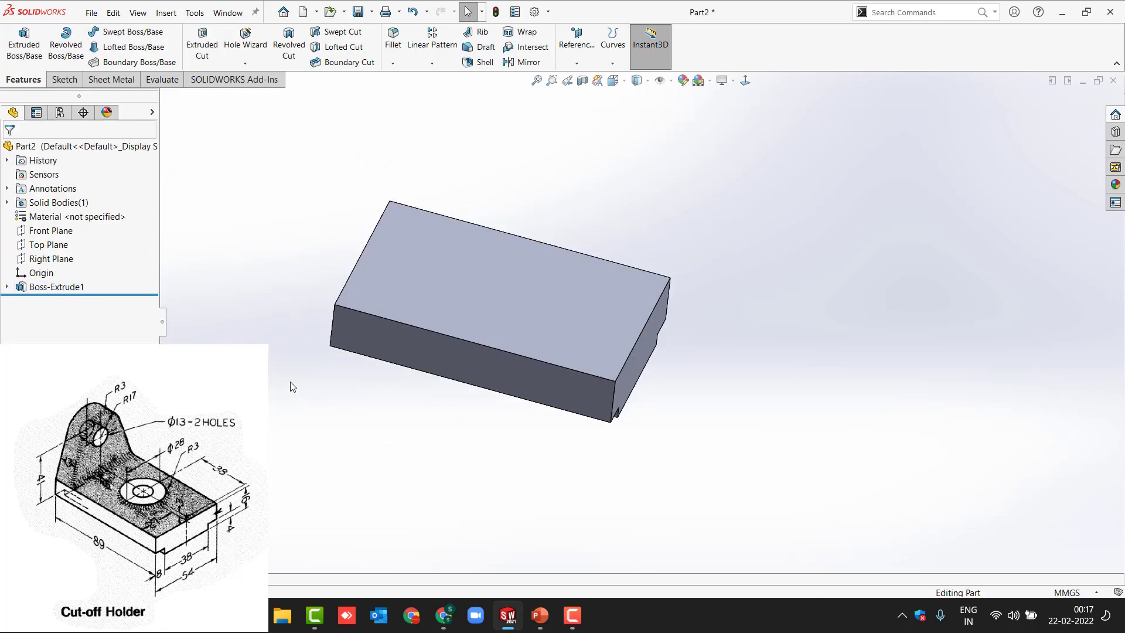
- Start a new sketch on the block's far stepped end face, opposite the original sketch plane
{"action": "middle_click_drag", "start_coordinate": [293, 387], "coordinate": [334, 397]}
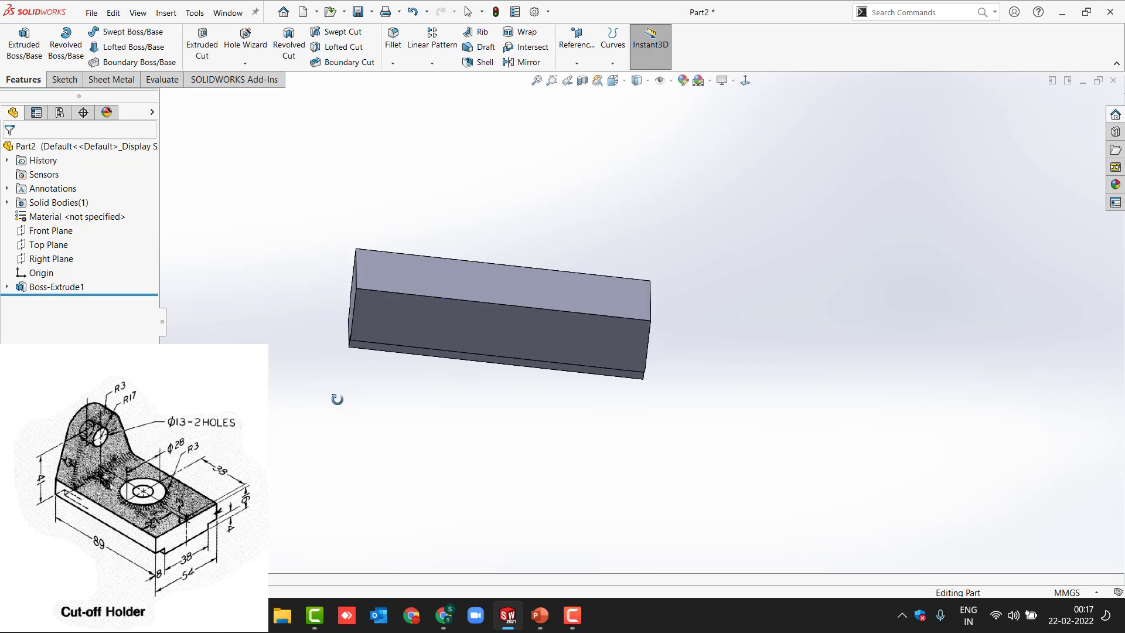
{"action": "middle_click_drag", "start_coordinate": [350, 301], "coordinate": [375, 302]}
{"action": "left_click", "coordinate": [380, 302]}
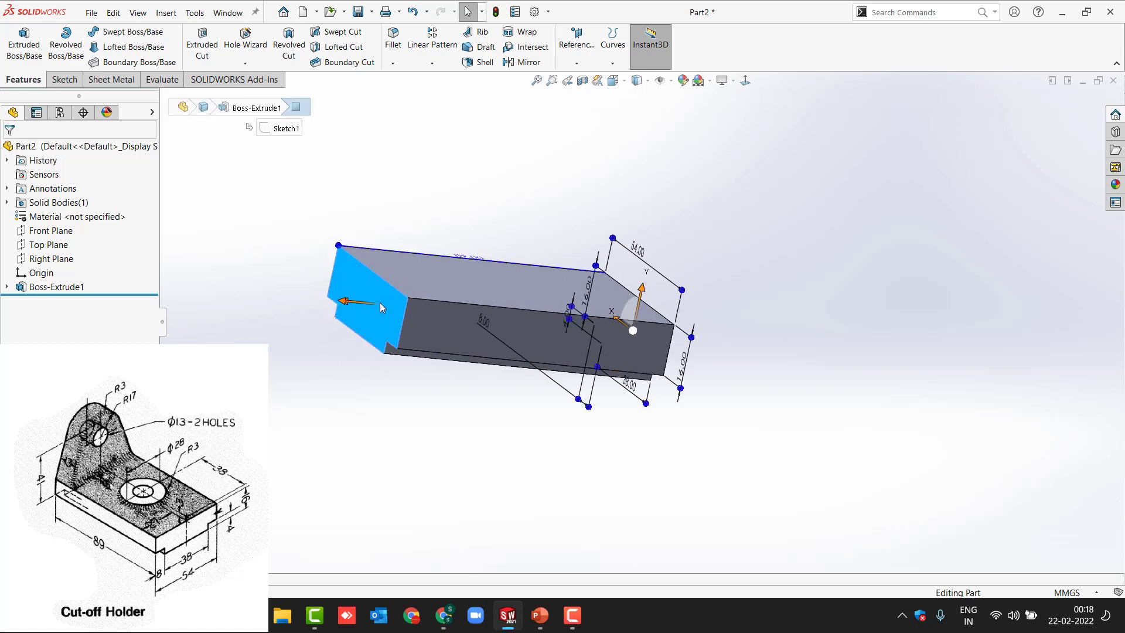
{"action": "left_click", "coordinate": [431, 270]}
{"action": "scroll", "coordinate": [298, 346], "scroll_direction": "up", "scroll_amount": 4}
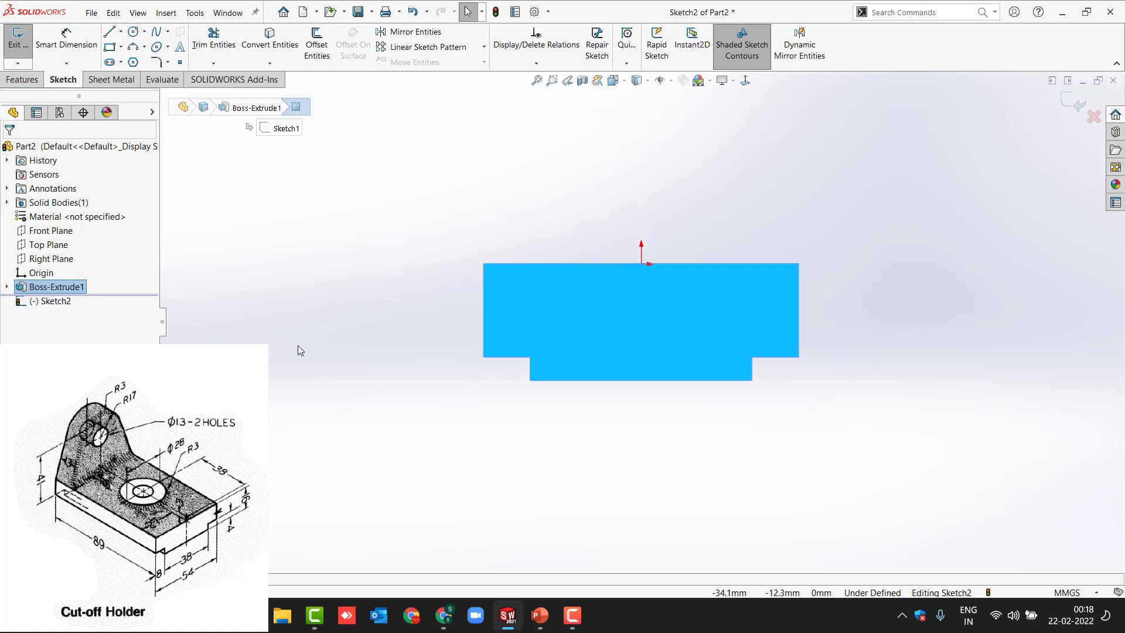
{"action": "left_click", "coordinate": [617, 171]}
{"action": "scroll", "coordinate": [693, 152], "scroll_direction": "down", "scroll_amount": 1}
{"action": "scroll", "coordinate": [622, 150], "scroll_direction": "up", "scroll_amount": 2}
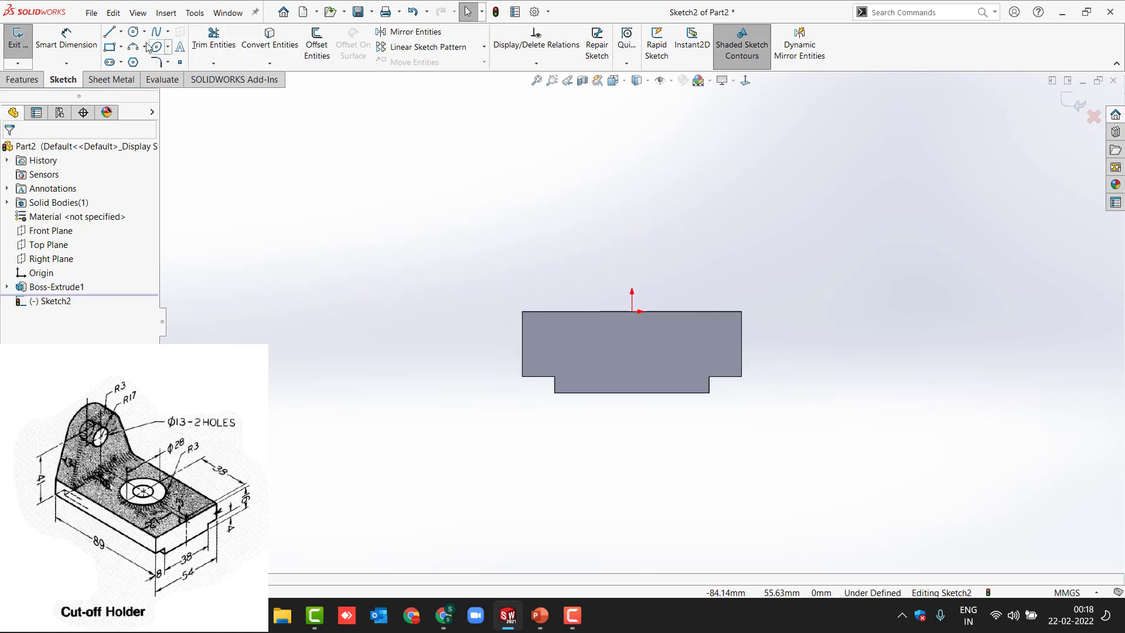
- Draw a circle of 34 mm diameter centred about 42 mm directly above the origin
{"action": "left_click", "coordinate": [133, 32]}
{"action": "left_click", "coordinate": [630, 141]}
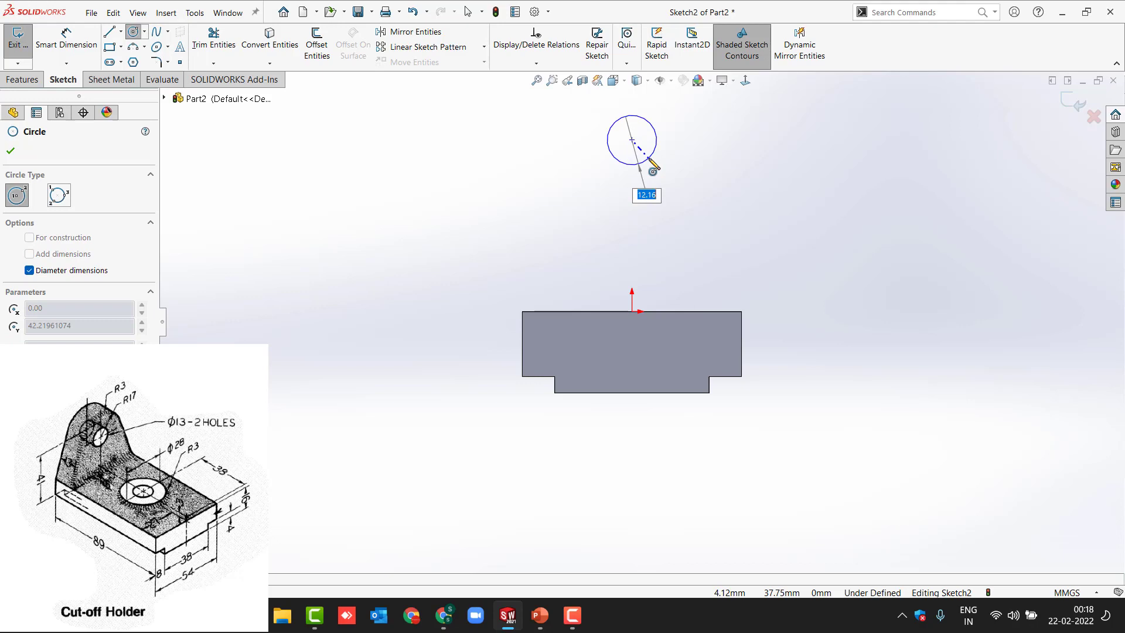
{"action": "type", "text": "34"}
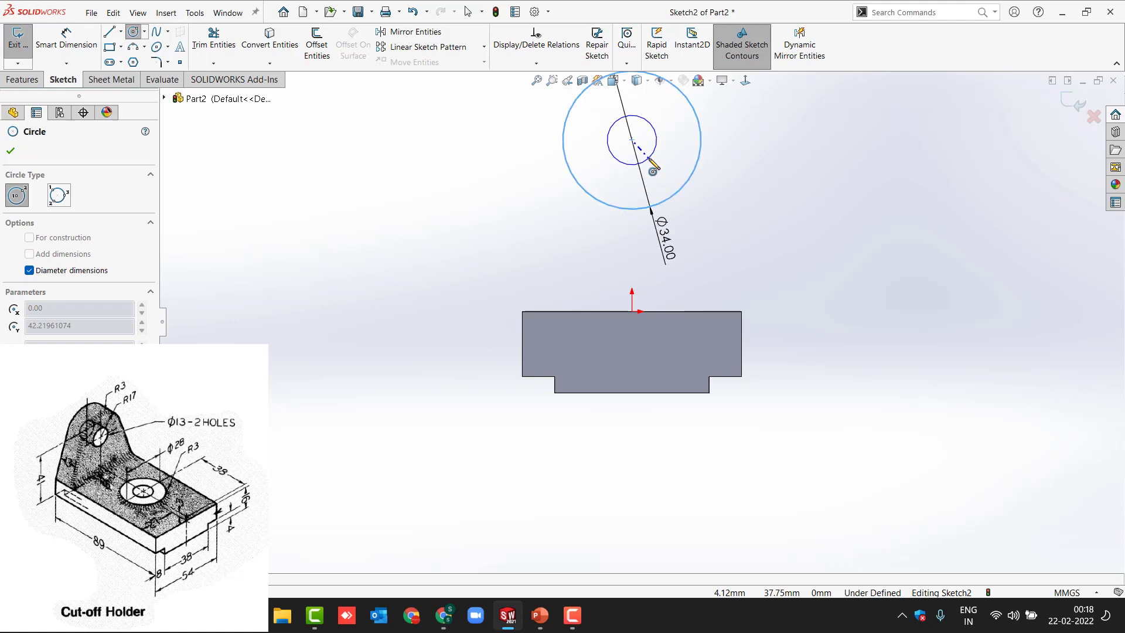
{"action": "key", "text": "Return"}
{"action": "key", "text": "z"}
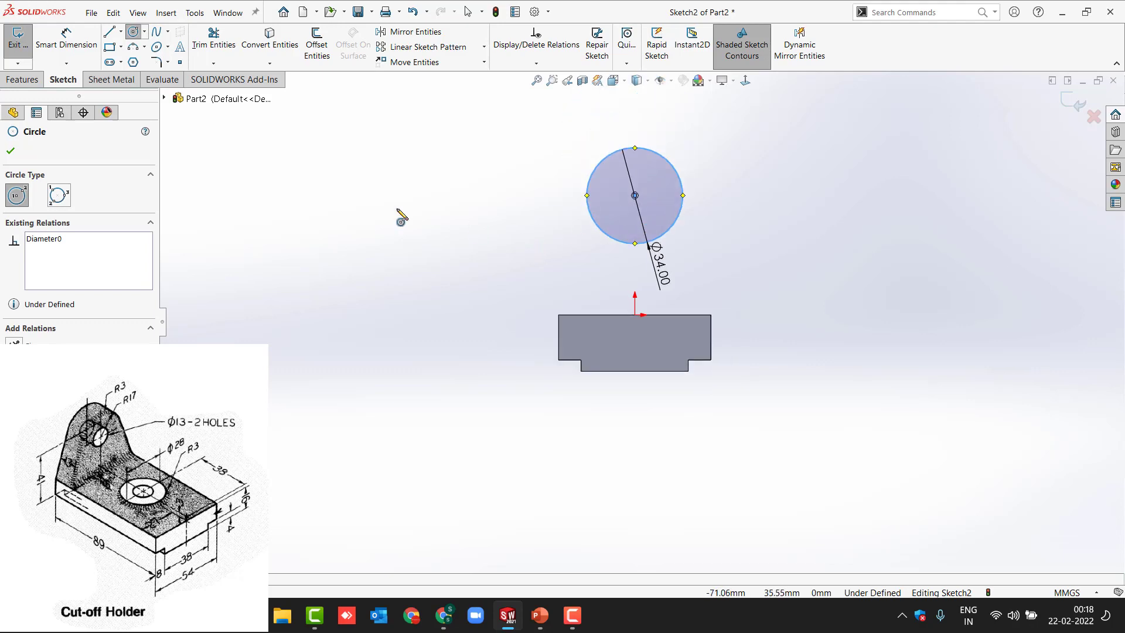
- Convert the top edge of the block's end face into a sketch line
{"action": "left_click", "coordinate": [110, 33]}
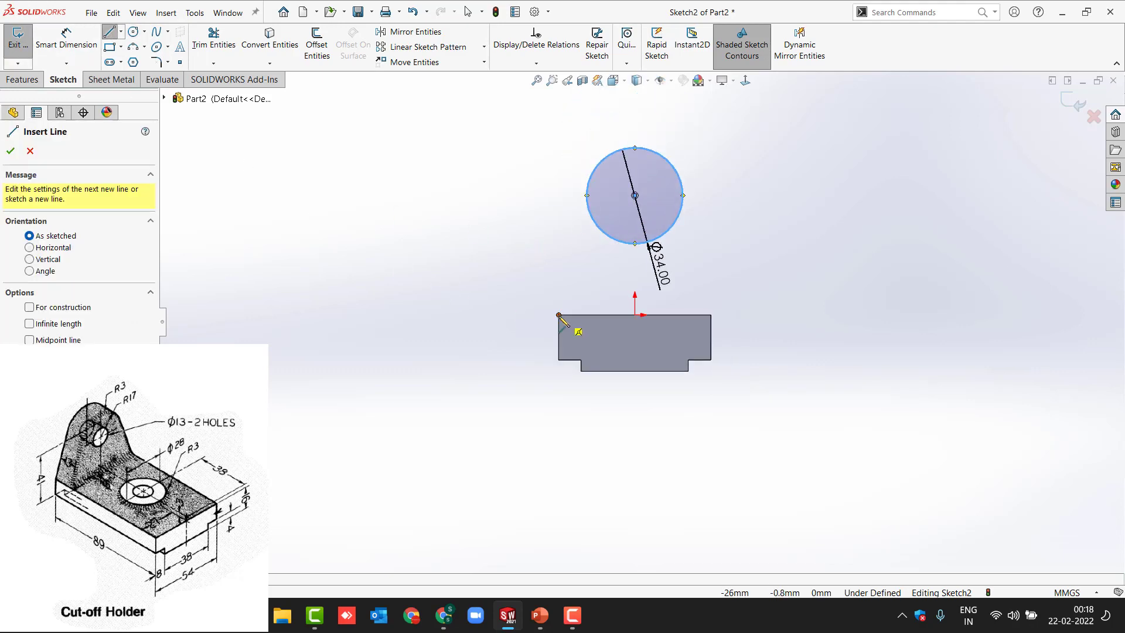
{"action": "key", "text": "Escape"}
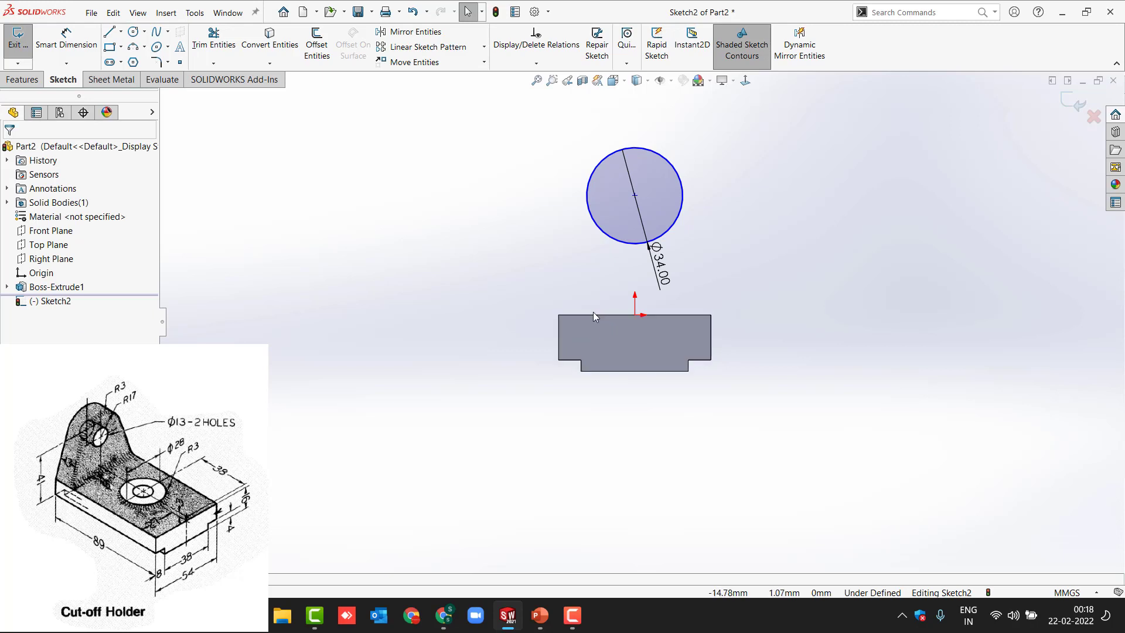
{"action": "left_click", "coordinate": [614, 315]}
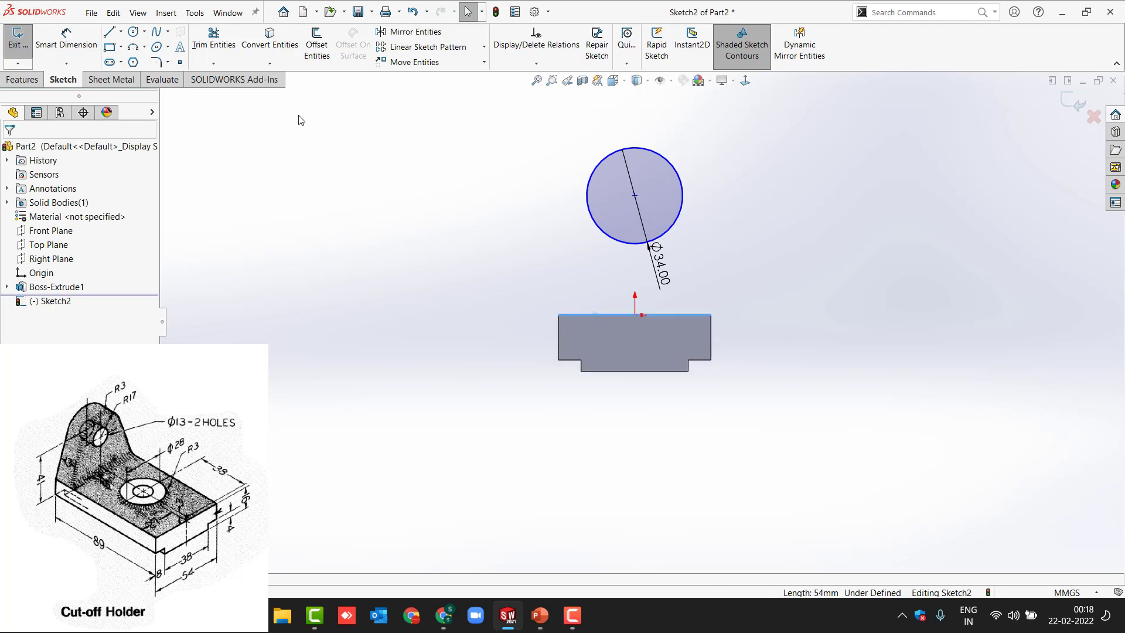
{"action": "left_click", "coordinate": [269, 41]}
- Draw two lines from the ends of the converted top edge, each ending tangent to the 34 mm circle
{"action": "key", "text": "l"}
{"action": "left_click", "coordinate": [710, 314]}
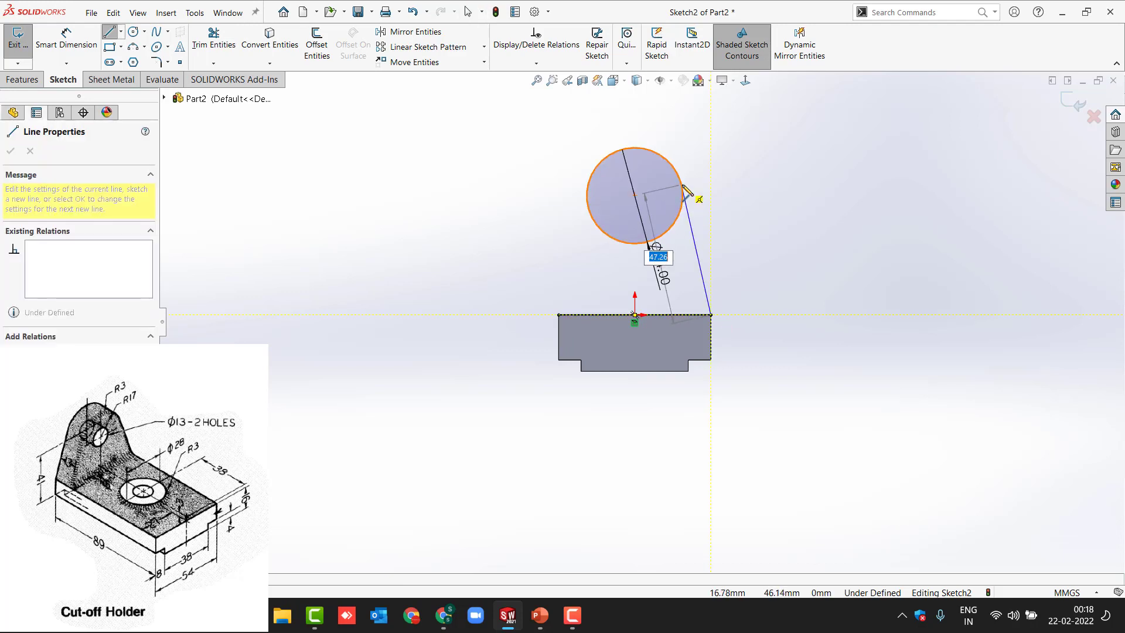
{"action": "double_click", "coordinate": [682, 187]}
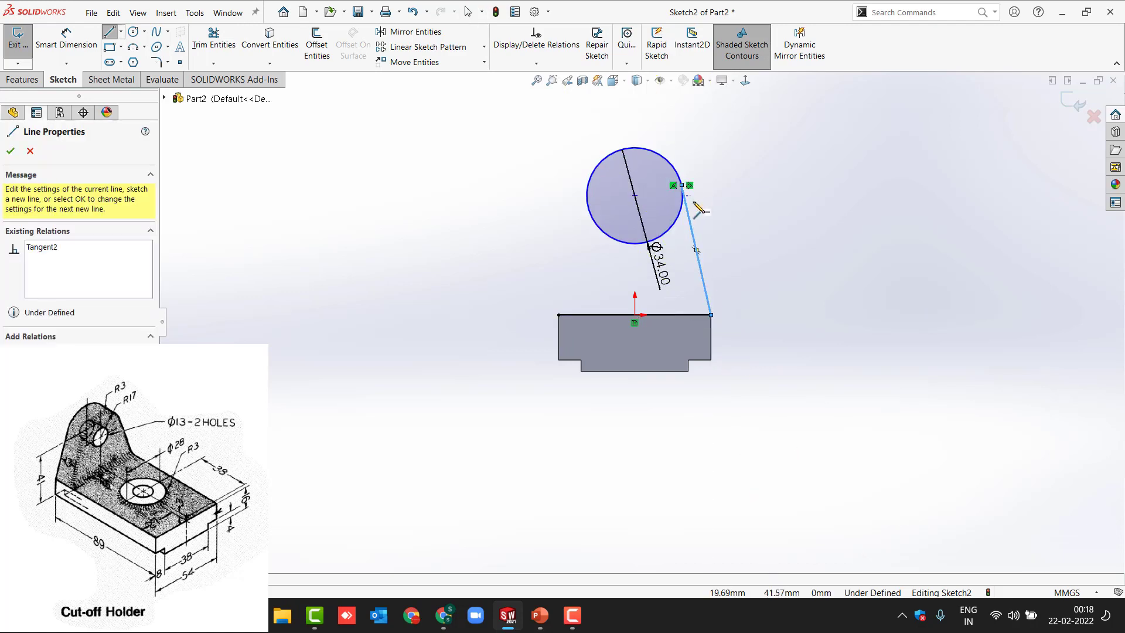
{"action": "left_click", "coordinate": [559, 315]}
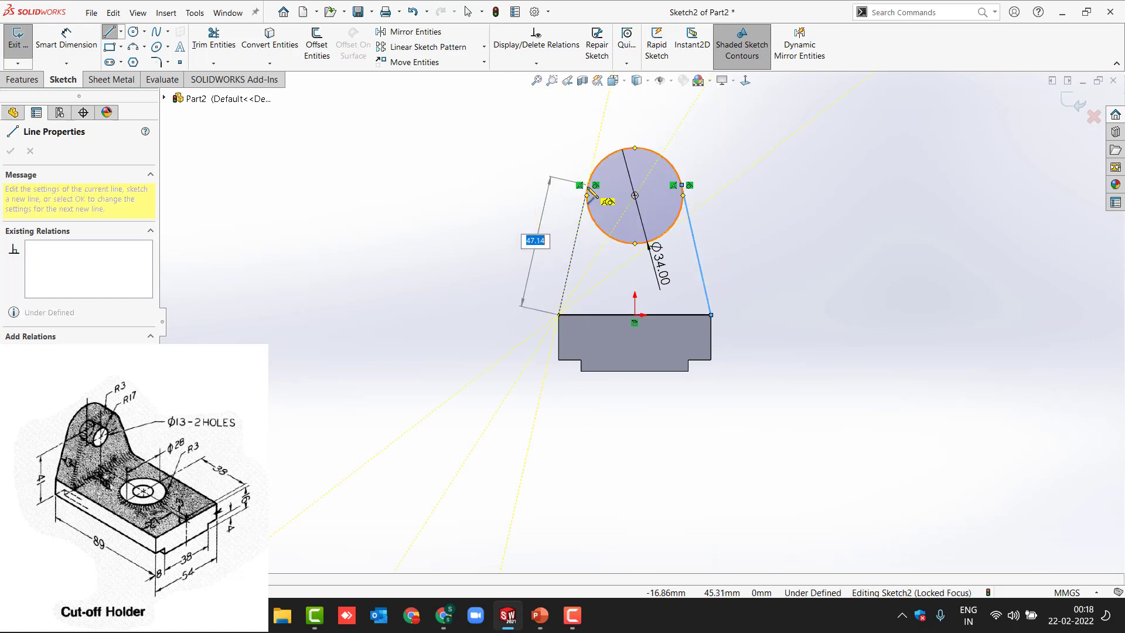
{"action": "double_click", "coordinate": [588, 190]}
{"action": "key", "text": "Escape"}
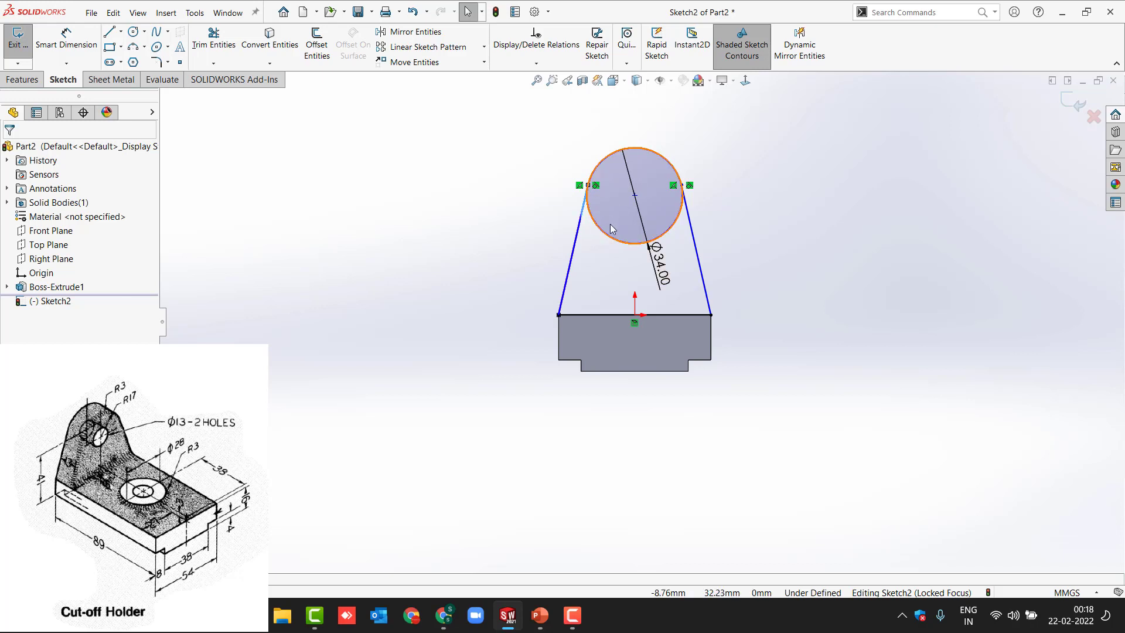
- Draw a circle of 6 mm diameter concentric with the 34 mm circle
{"action": "right_click_drag", "start_coordinate": [610, 224], "coordinate": [622, 215]}
{"action": "left_click", "coordinate": [634, 195]}
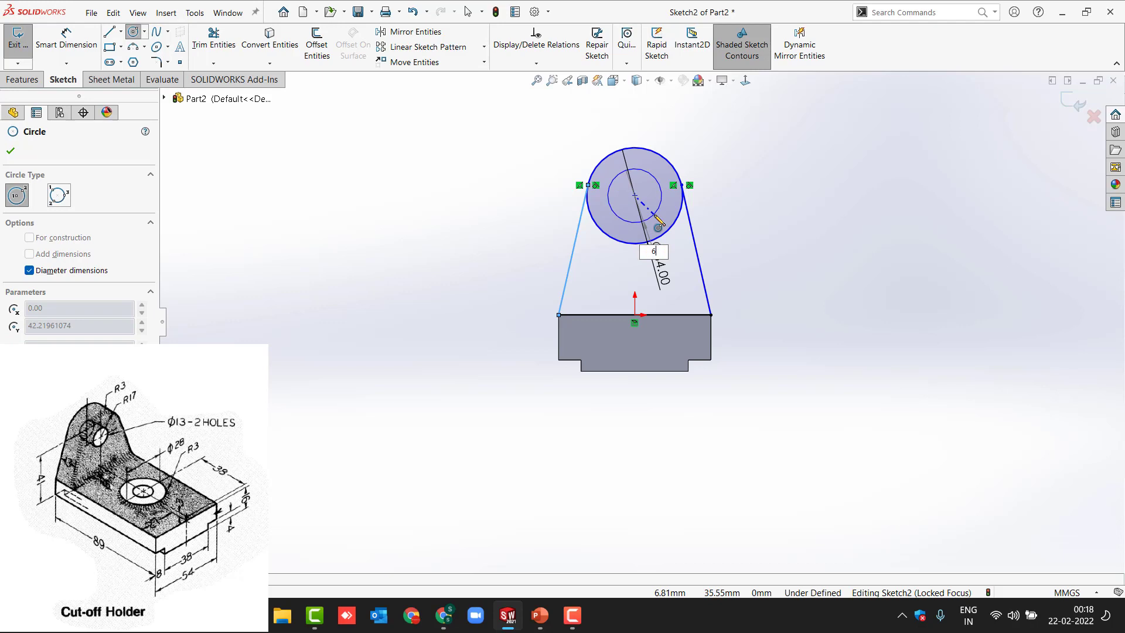
{"action": "key", "text": "Return"}
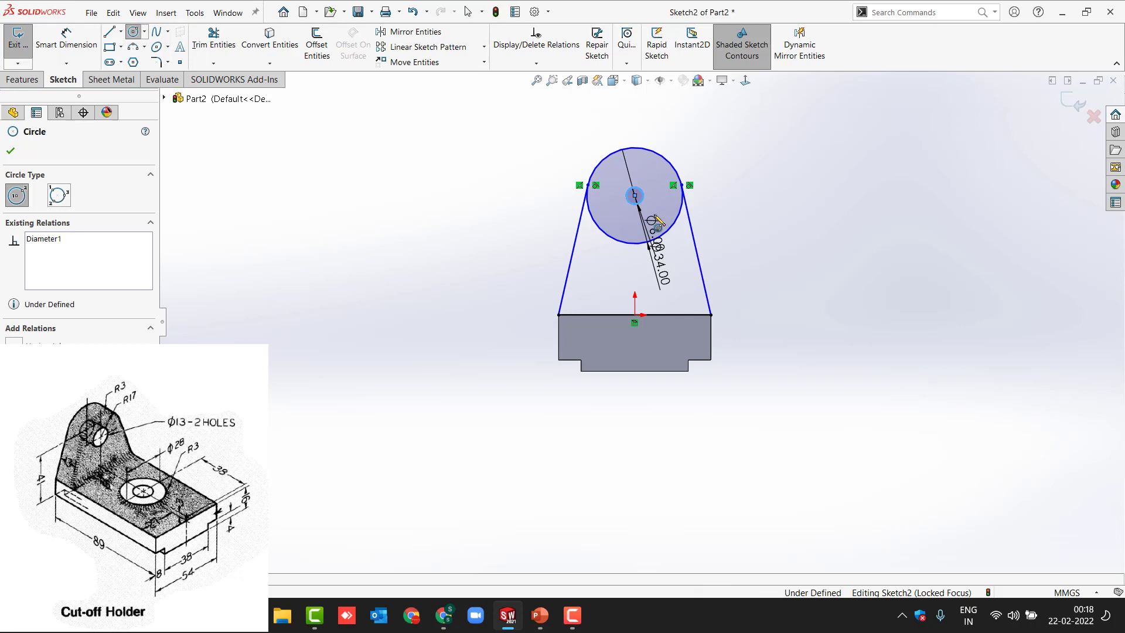
{"action": "key", "text": "Escape"}
- Set the diameter of the inner concentric circle to 13 mm
{"action": "double_click", "coordinate": [651, 223]}
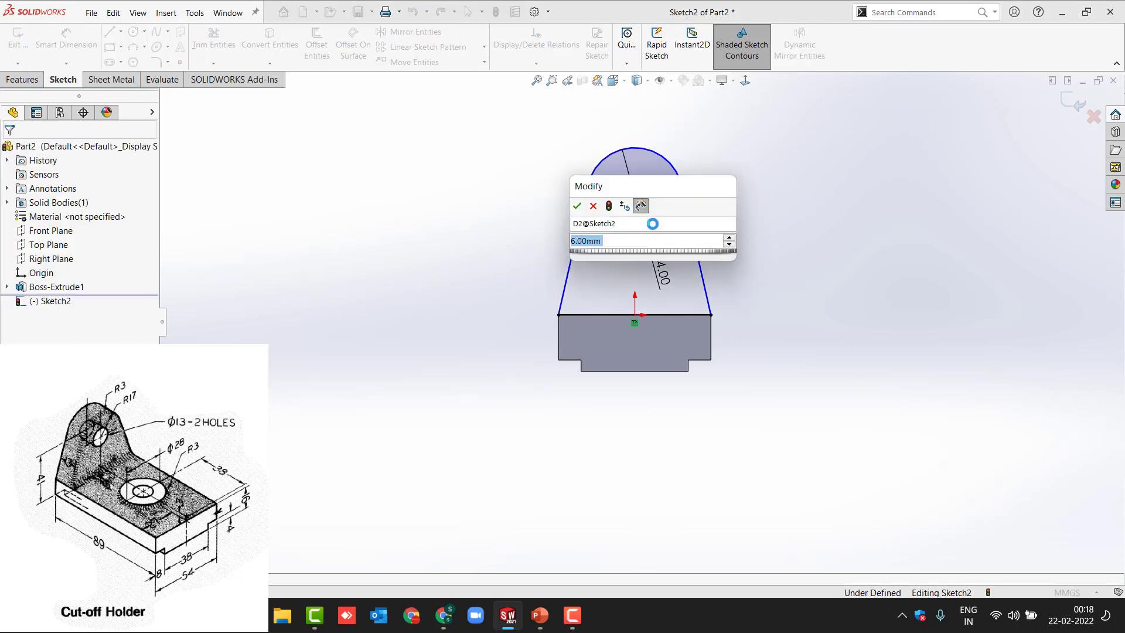
{"action": "type", "text": "13"}
{"action": "key", "text": "Return"}
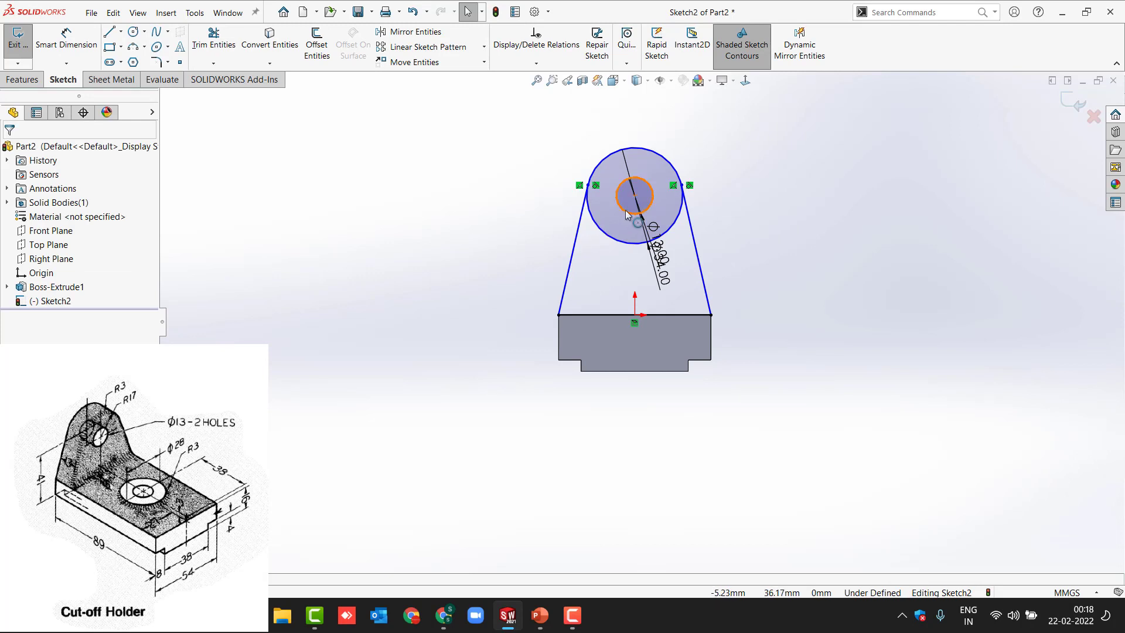
- Dimension the vertical distance between the origin and the circles' shared centre and set it to 41 mm
{"action": "left_click", "coordinate": [634, 195]}
{"action": "left_click", "coordinate": [66, 38]}
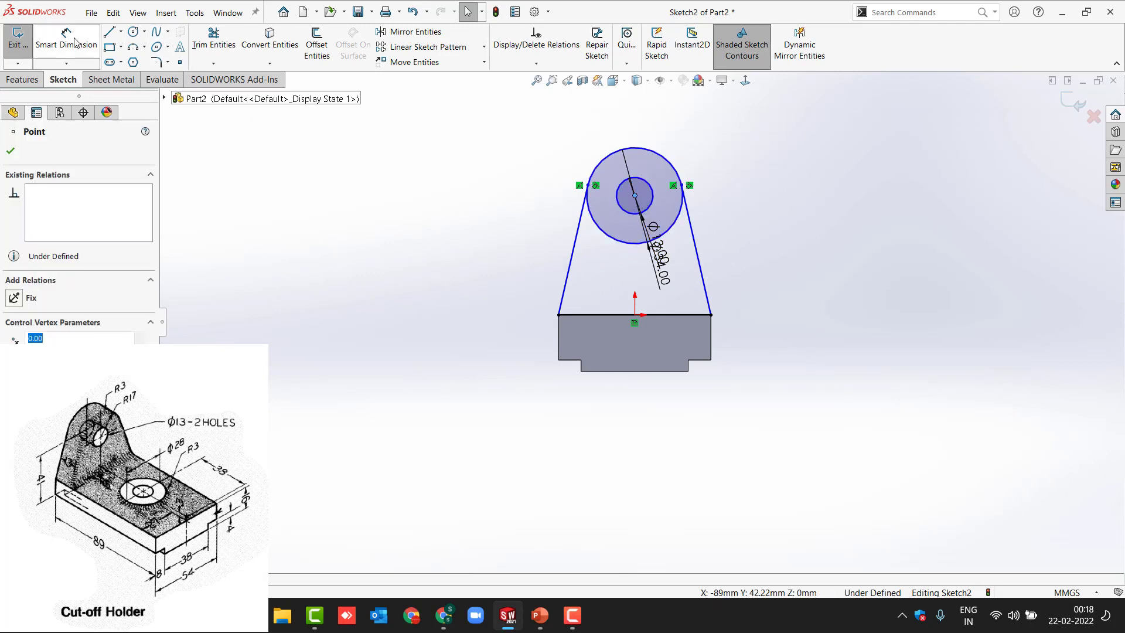
{"action": "left_click", "coordinate": [635, 315]}
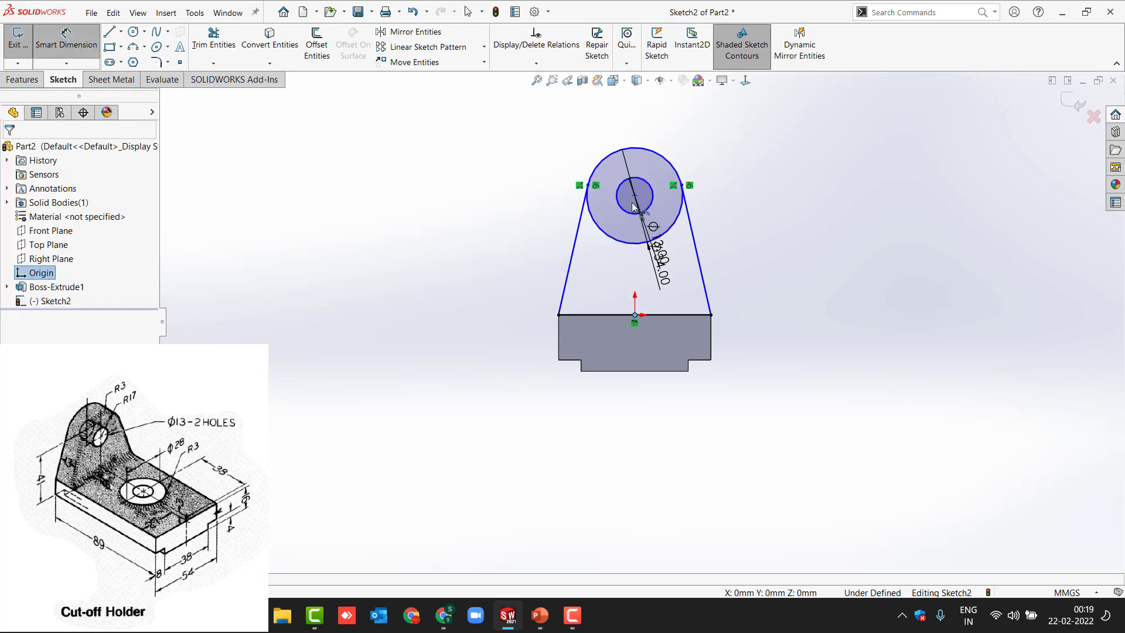
{"action": "left_click", "coordinate": [635, 196]}
{"action": "left_click", "coordinate": [448, 237]}
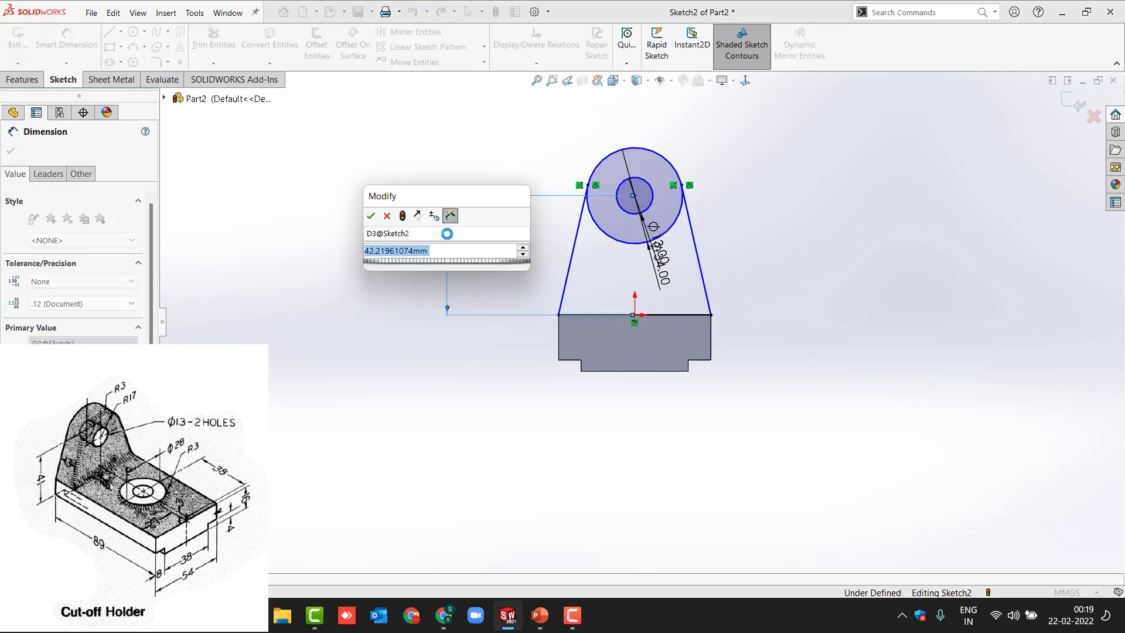
{"action": "type", "text": "4"}
{"action": "key", "text": "Return"}
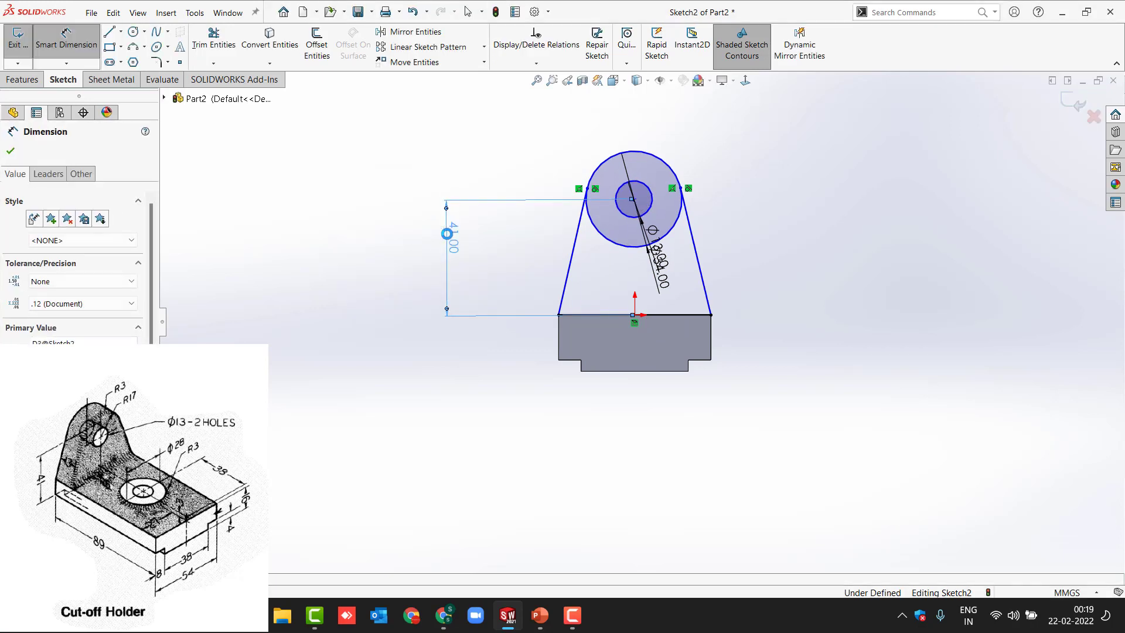
{"action": "key", "text": "Escape"}
- Add a vertical relation between the circles' centre and the origin
{"action": "left_click", "coordinate": [633, 199]}
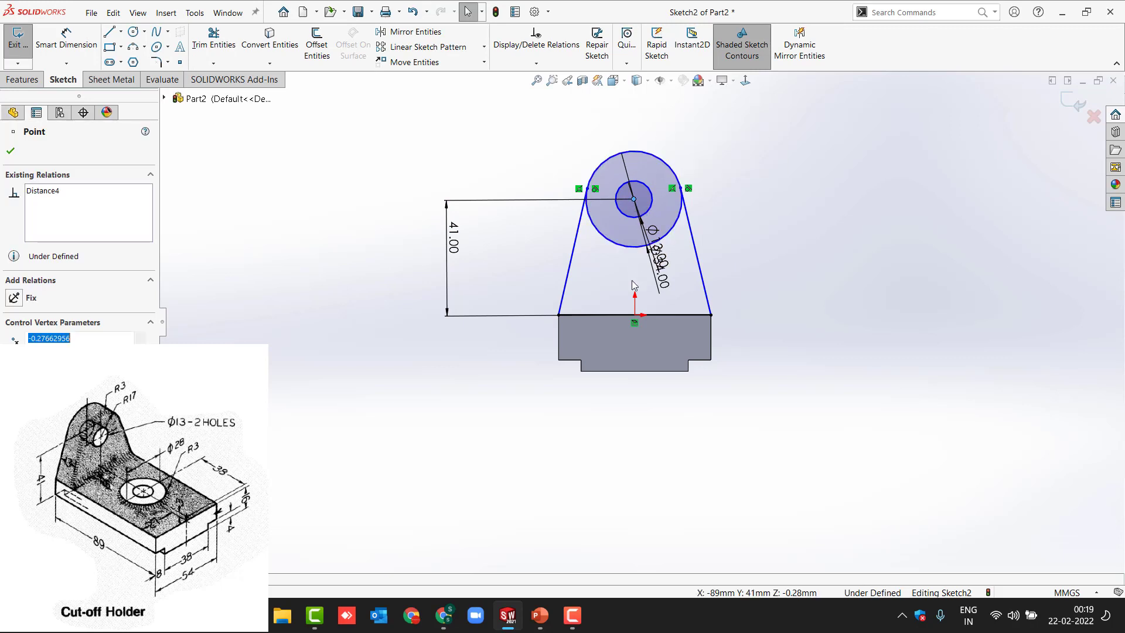
{"action": "left_click", "coordinate": [635, 316], "text": "ctrl"}
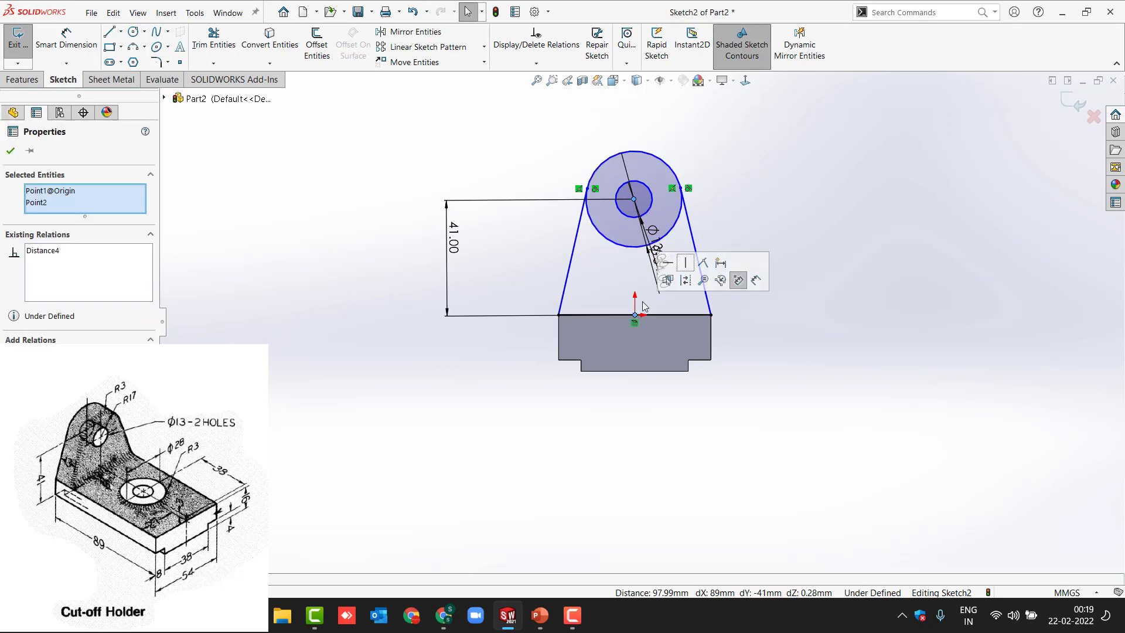
{"action": "left_click", "coordinate": [685, 263]}
{"action": "left_click", "coordinate": [334, 263]}
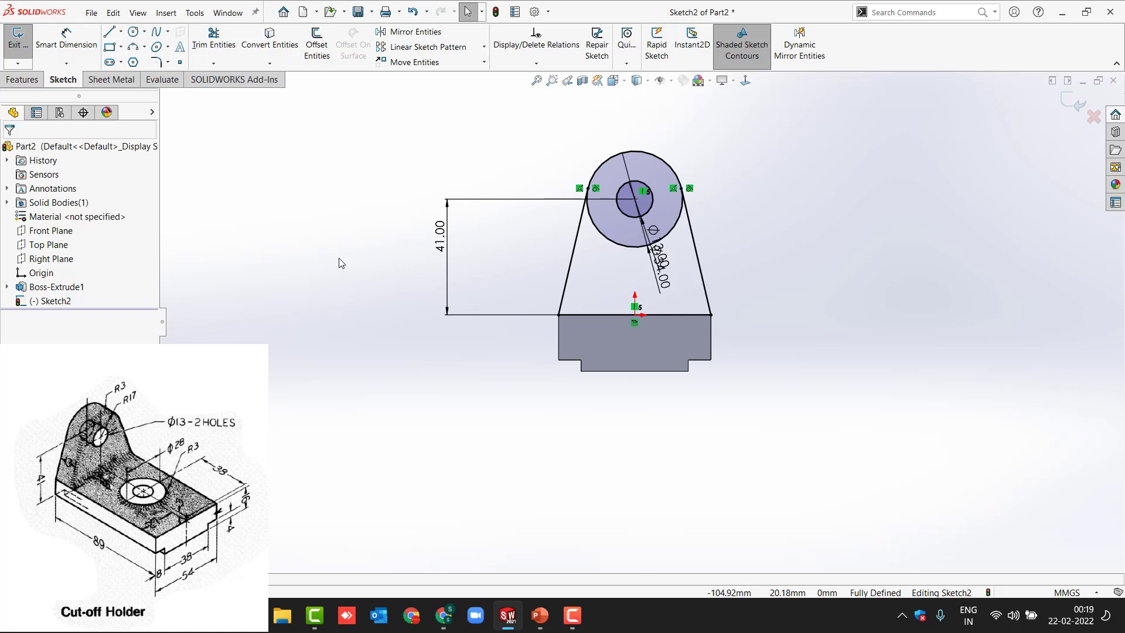
- Trim away the lower arc of the 34 mm circle between the two tangent lines
{"action": "left_click", "coordinate": [213, 40]}
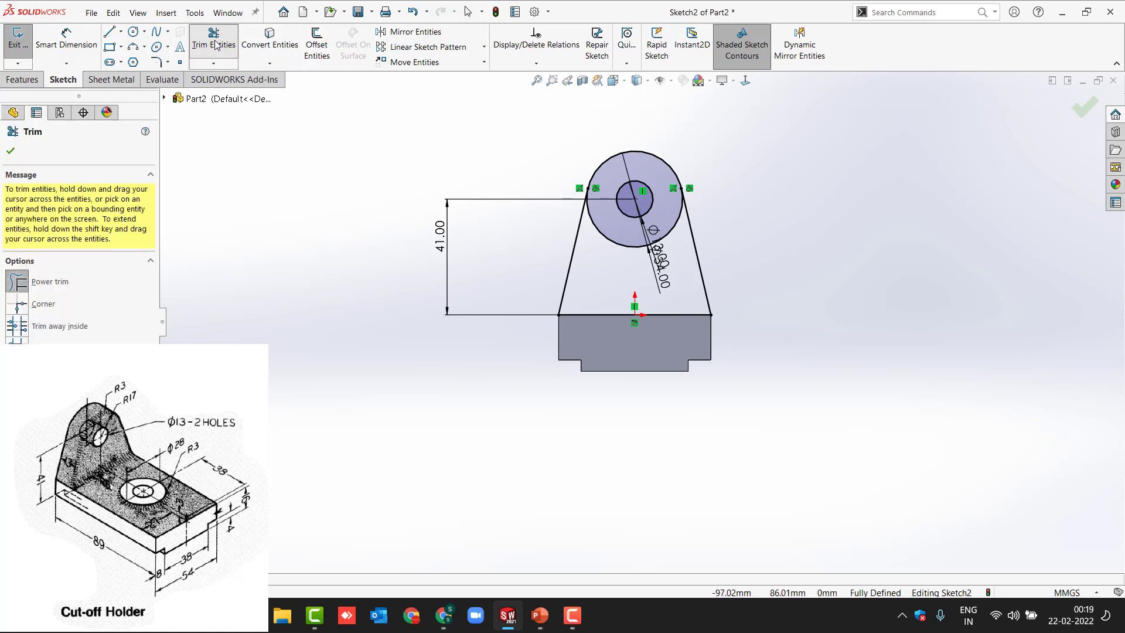
{"action": "left_click_drag", "start_coordinate": [608, 257], "coordinate": [603, 236]}
{"action": "key", "text": "Escape"}
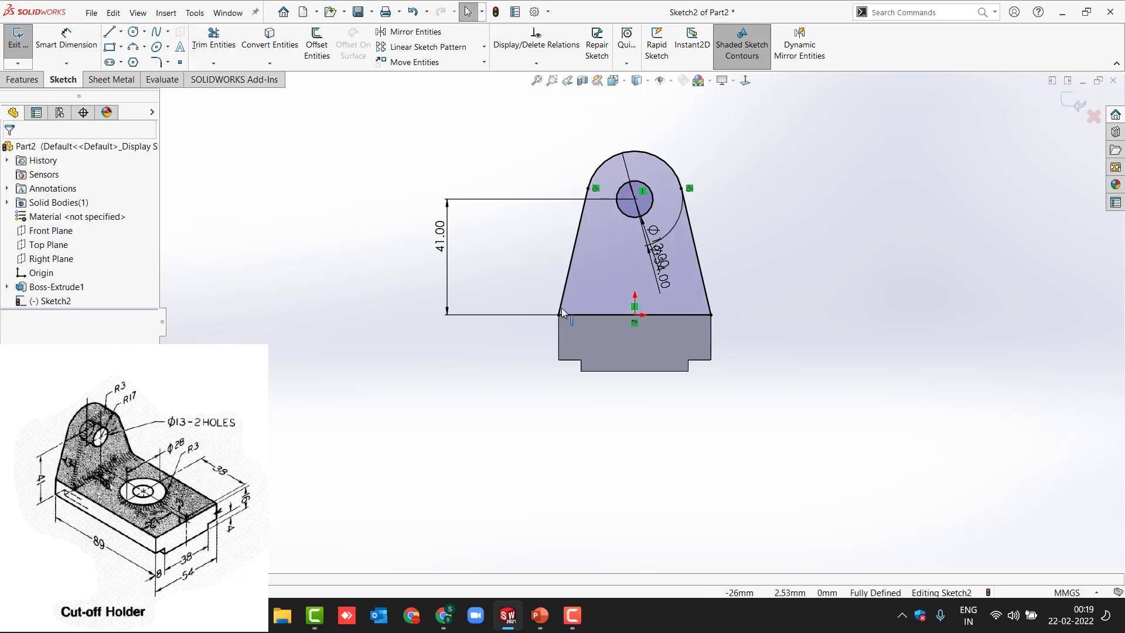
- Extrude the lug profile 13 mm with the direction reversed so it sits over the block, merging the result
{"action": "mouse_move", "coordinate": [321, 203]}
{"action": "middle_mouse_down"}
{"action": "mouse_move", "coordinate": [391, 213]}
{"action": "mouse_move", "coordinate": [221, 238]}
{"action": "middle_mouse_up"}
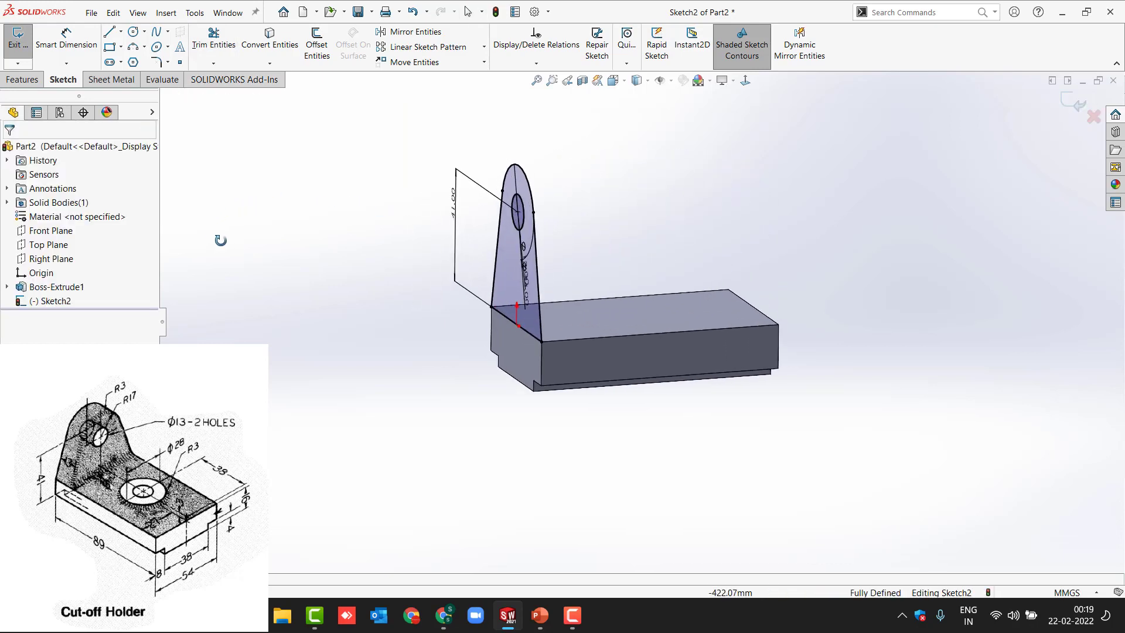
{"action": "left_click", "coordinate": [16, 81]}
{"action": "left_click", "coordinate": [26, 45]}
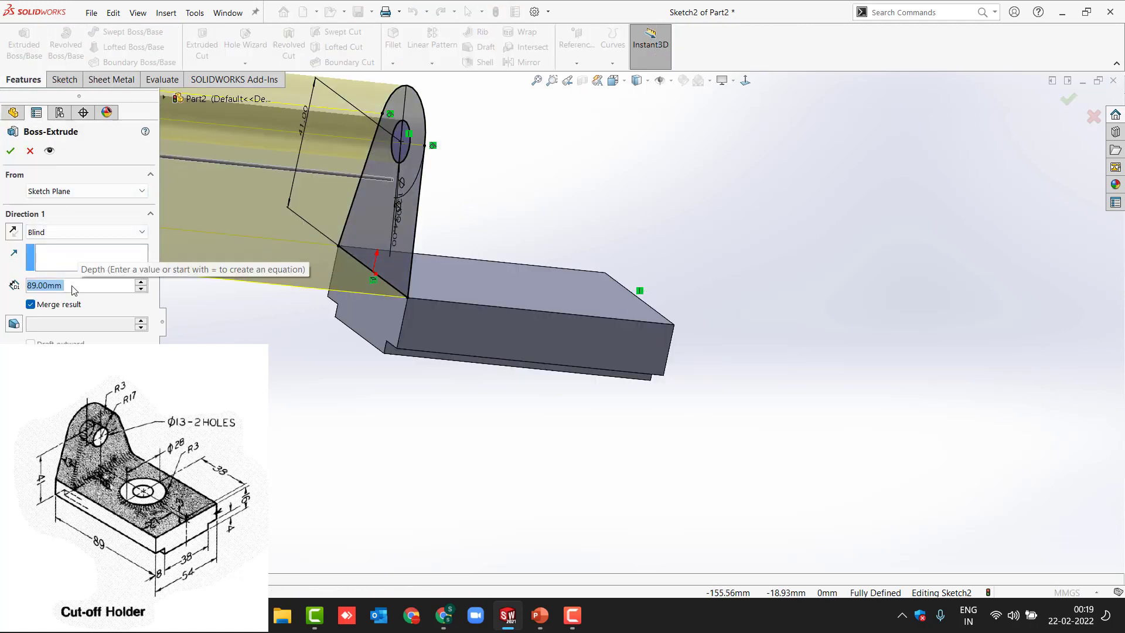
{"action": "type", "text": "13"}
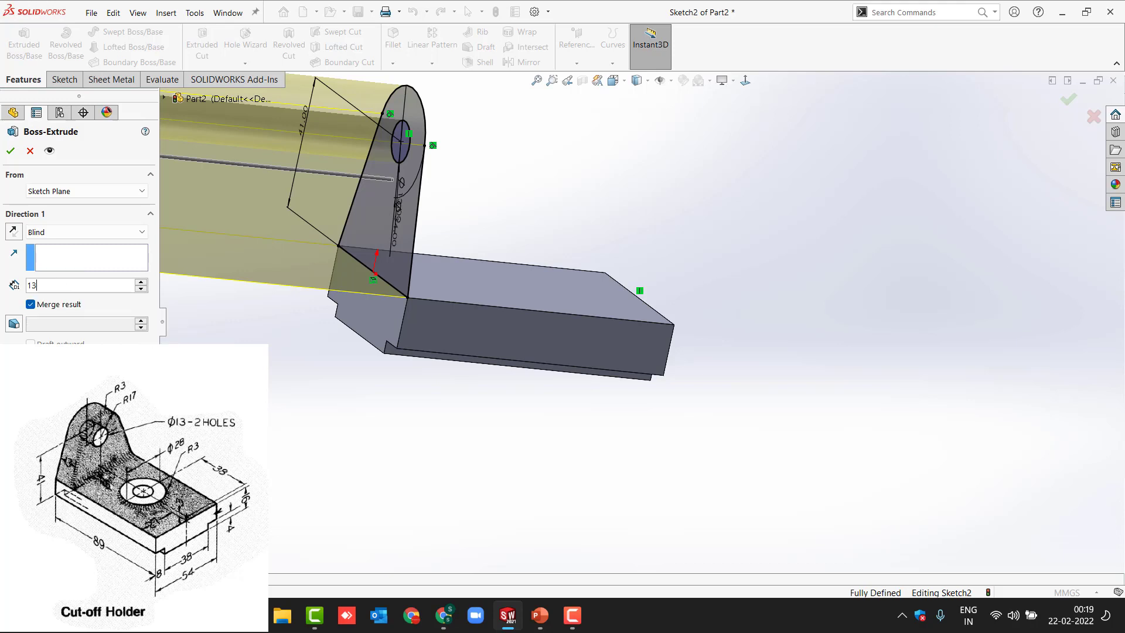
{"action": "key", "text": "Return"}
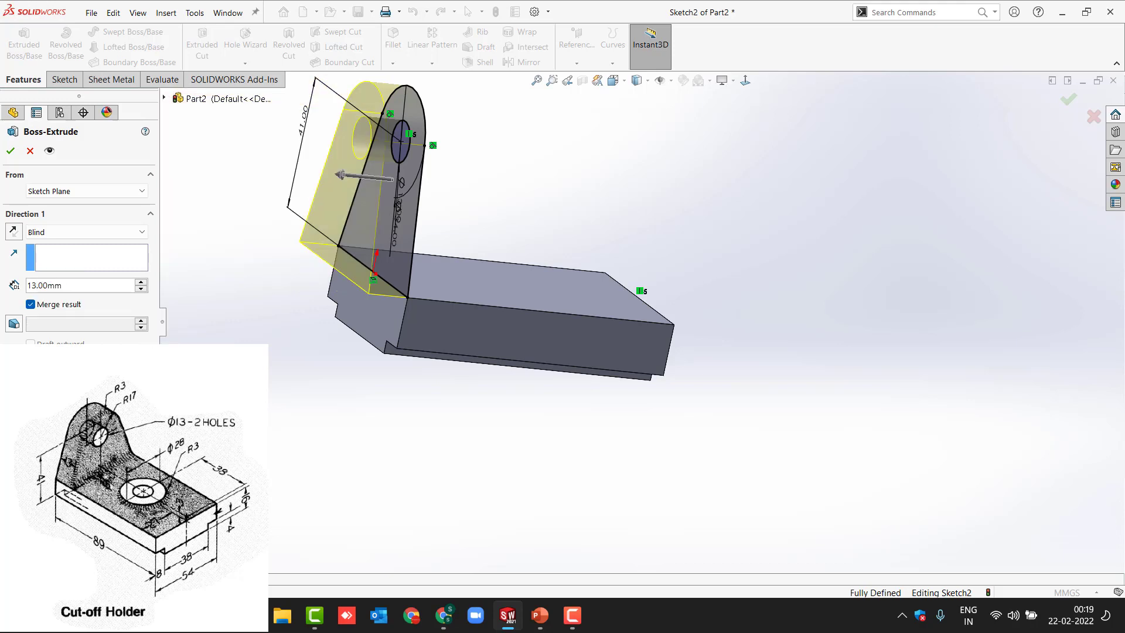
{"action": "left_click", "coordinate": [14, 236]}
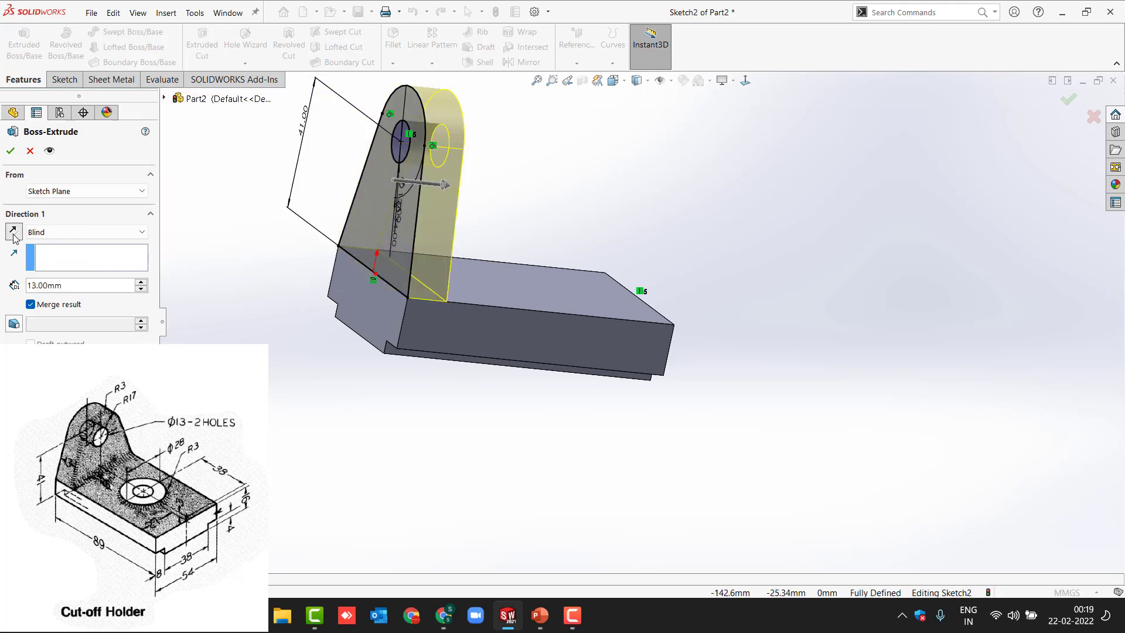
{"action": "middle_click_drag", "start_coordinate": [297, 328], "coordinate": [117, 311]}
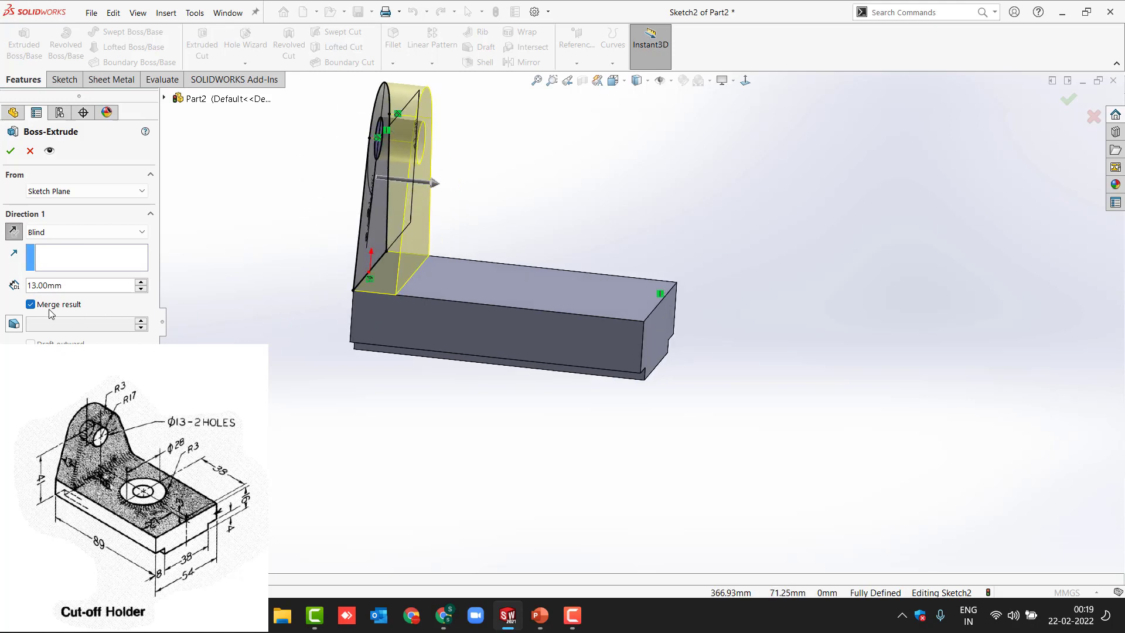
{"action": "left_click", "coordinate": [10, 155]}
- Sketch two concentric circles, about 18 mm and 6 mm in diameter, on the block's top face, level with the origin and about 37 mm from it
{"action": "left_click", "coordinate": [306, 388]}
{"action": "middle_click_drag", "start_coordinate": [306, 389], "coordinate": [257, 404]}
{"action": "key", "text": "f"}
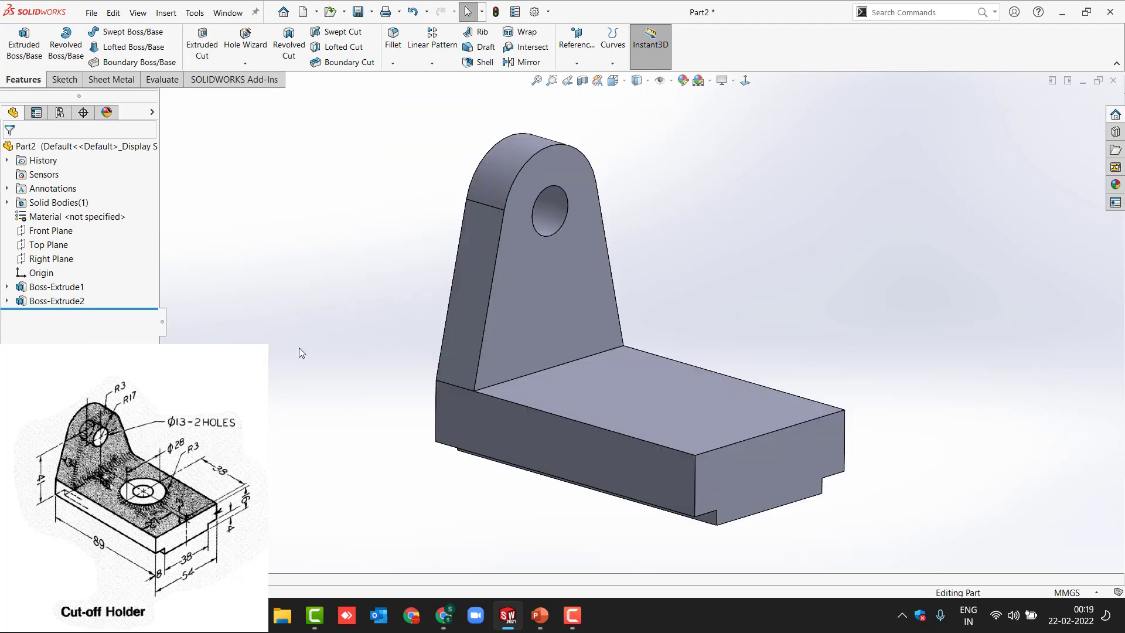
{"action": "left_click", "coordinate": [668, 396]}
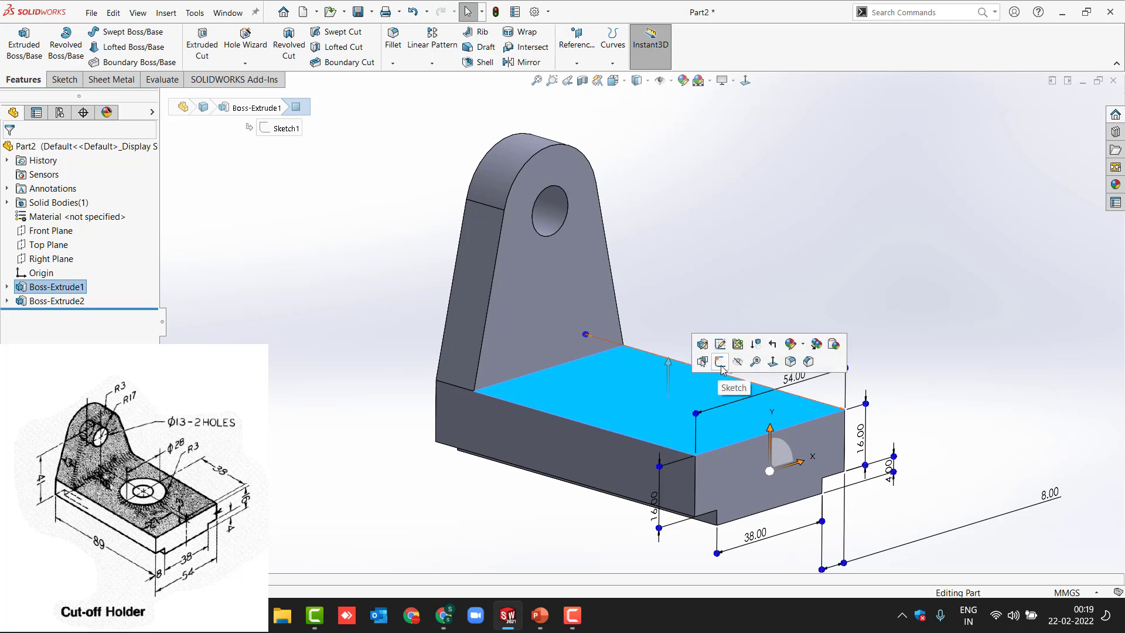
{"action": "left_click", "coordinate": [720, 361]}
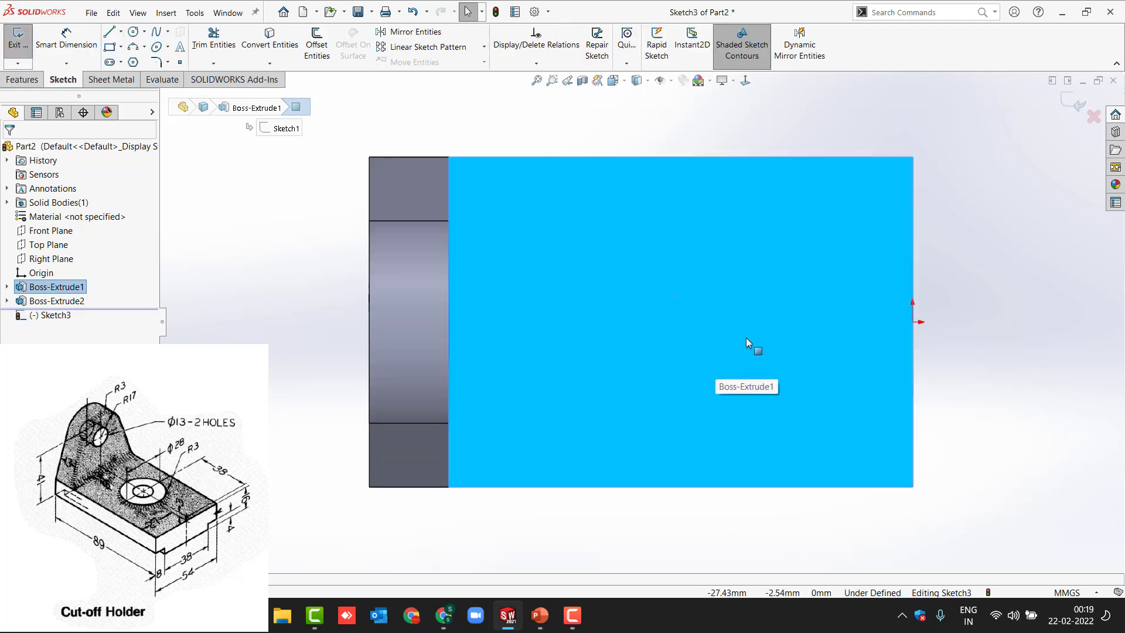
{"action": "key", "text": "c"}
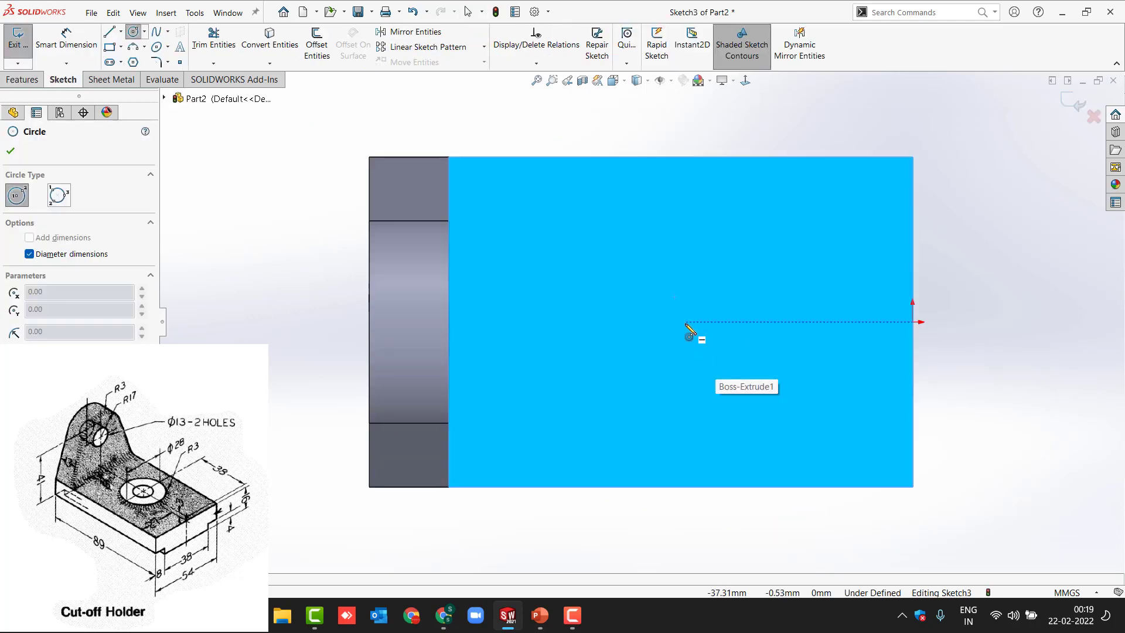
{"action": "left_click", "coordinate": [685, 323]}
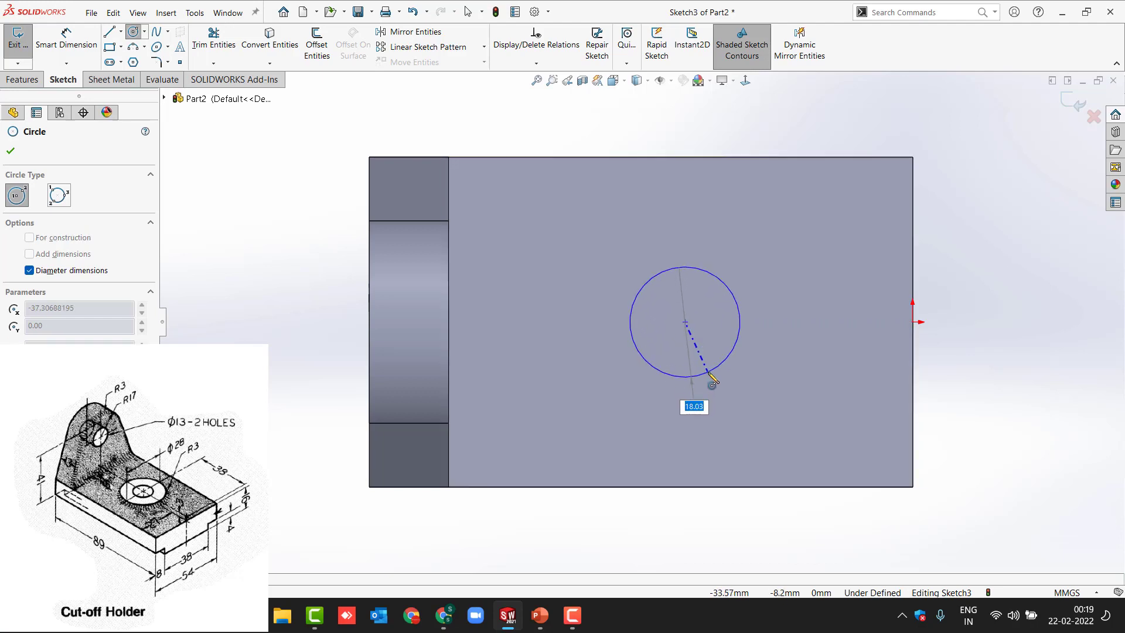
{"action": "left_click", "coordinate": [709, 373]}
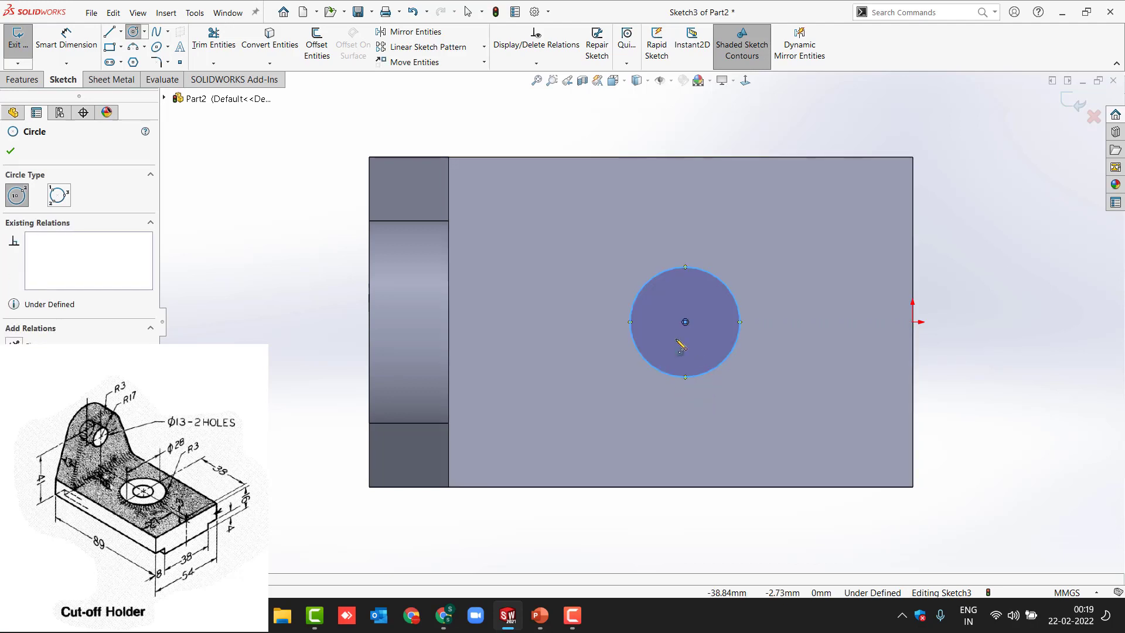
{"action": "left_click", "coordinate": [685, 322]}
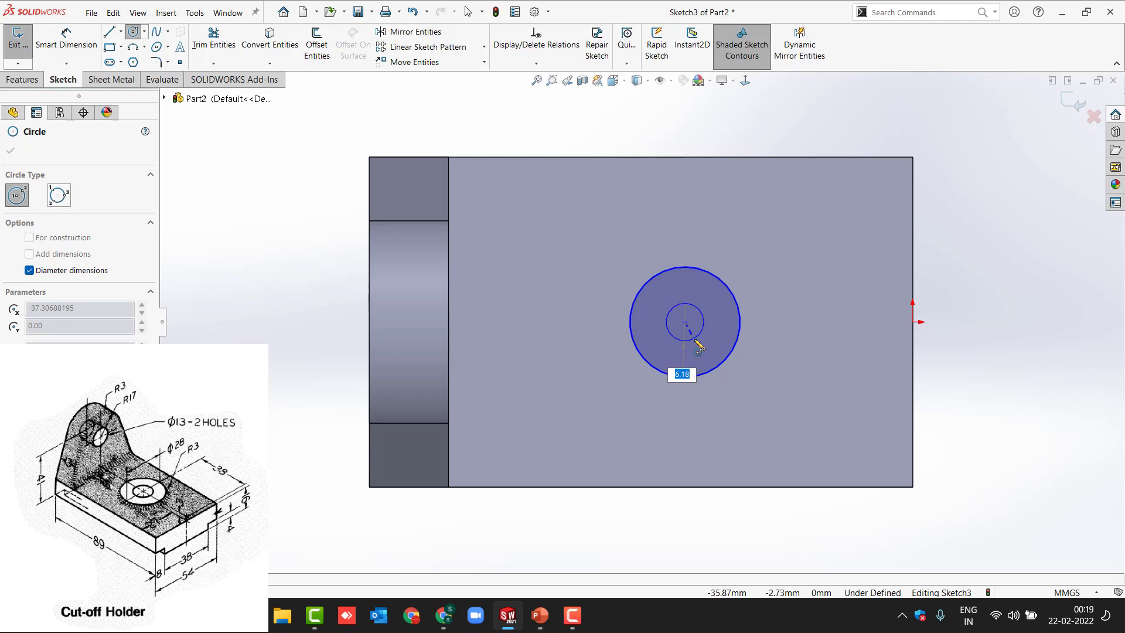
{"action": "left_click", "coordinate": [698, 347]}
{"action": "key", "text": "Escape"}
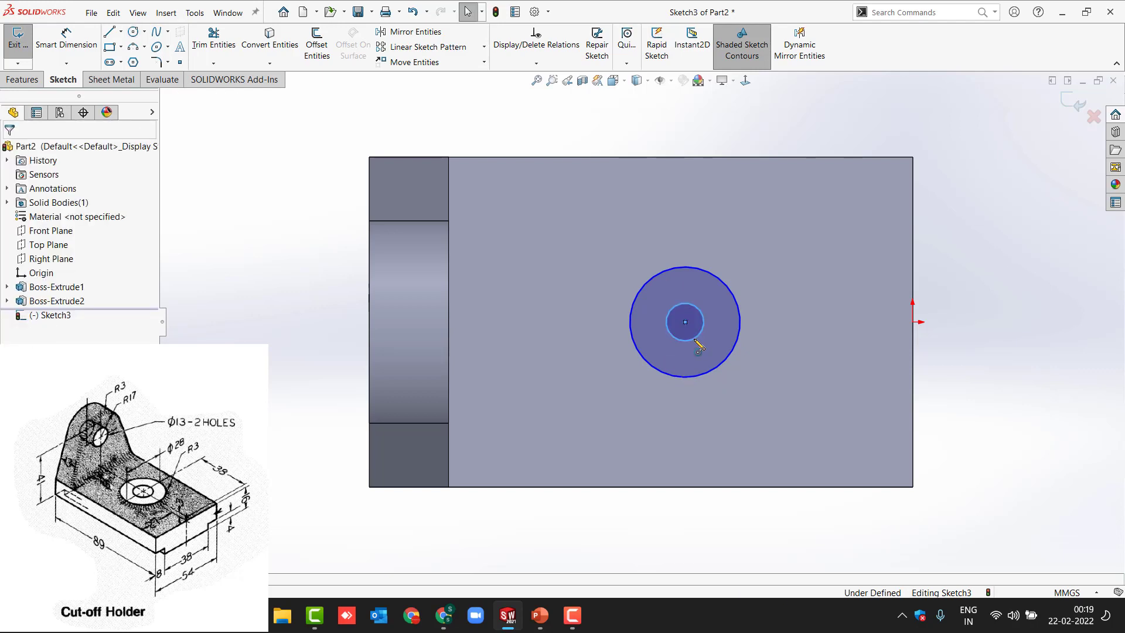
- Dimension the outer circle's diameter and set it to 28 mm
{"action": "right_click_drag", "start_coordinate": [706, 384], "coordinate": [696, 372]}
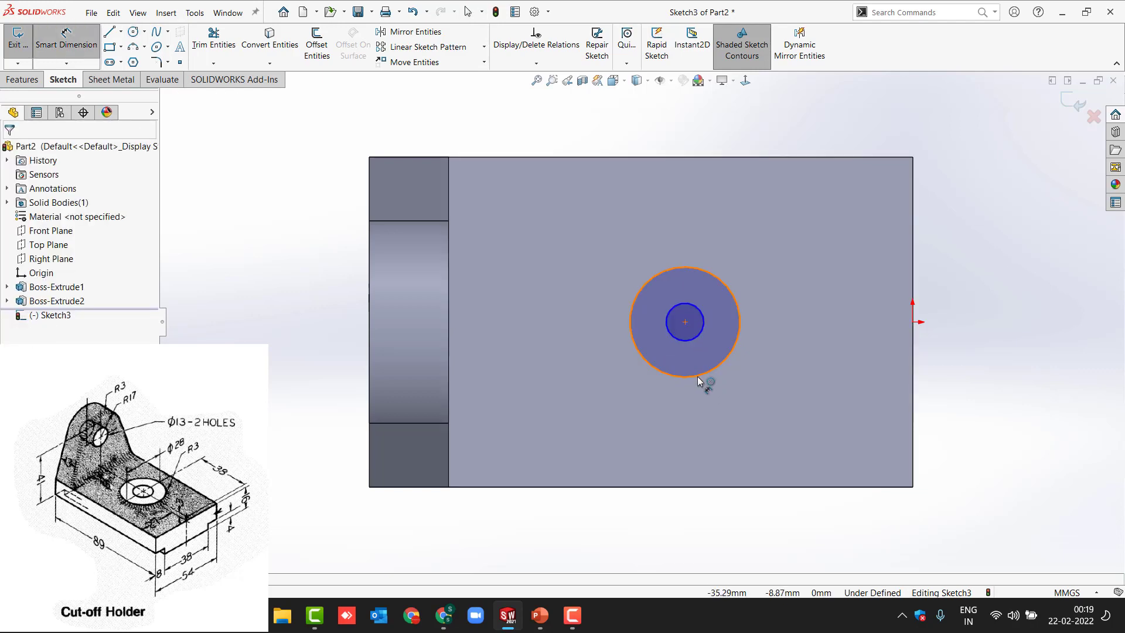
{"action": "left_click", "coordinate": [697, 376]}
{"action": "left_click", "coordinate": [523, 347]}
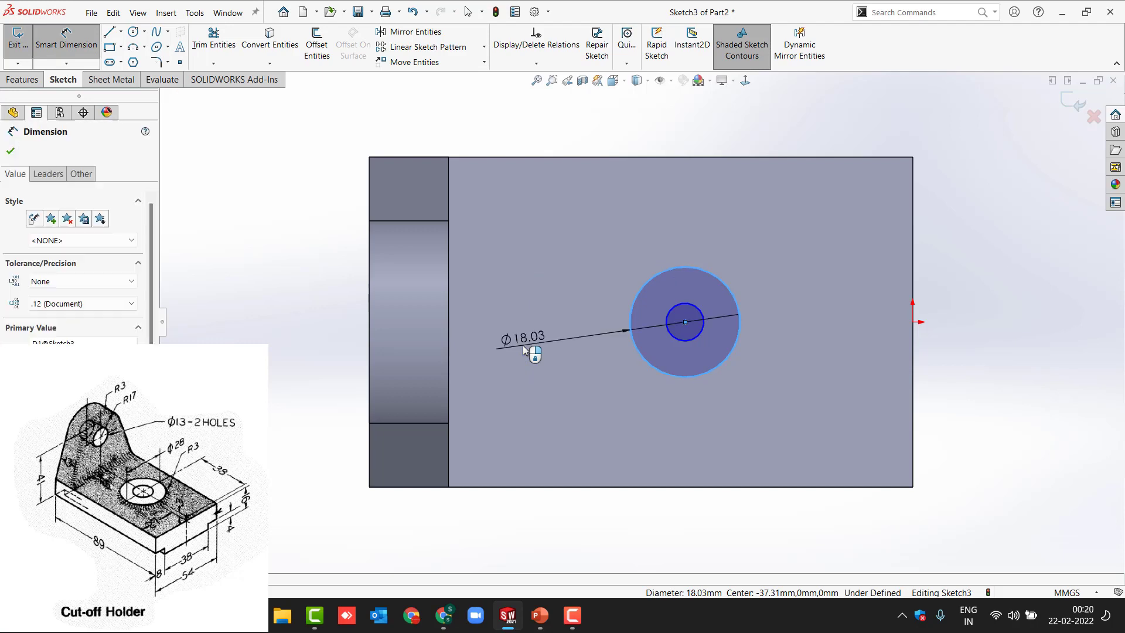
{"action": "type", "text": "28"}
{"action": "key", "text": "Return"}
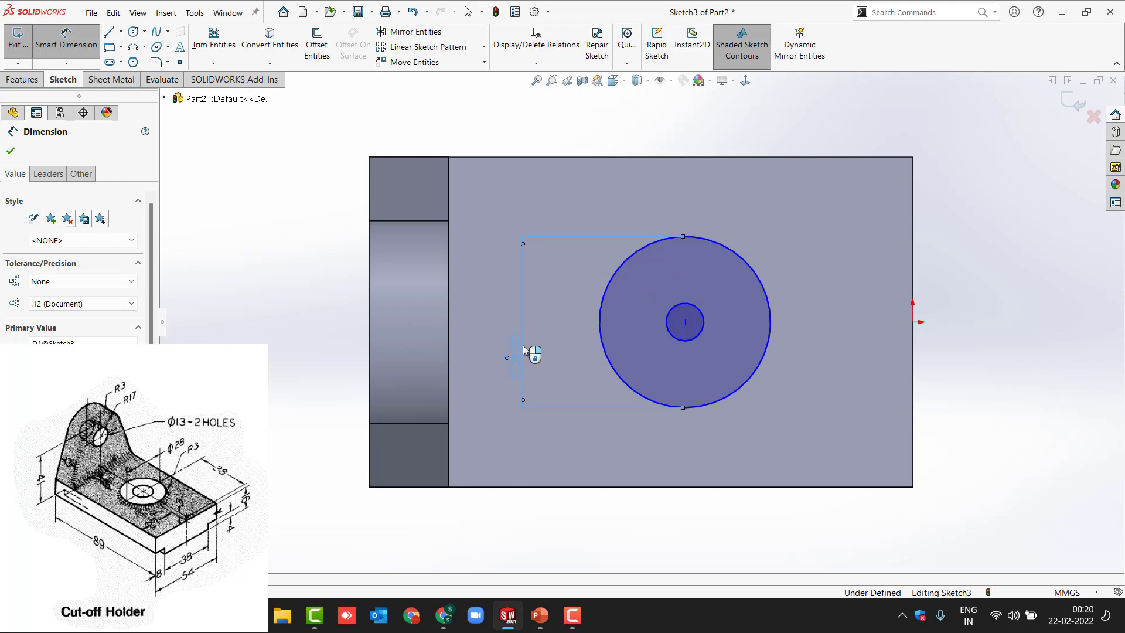
- Dimension the inner circle's diameter and set it to 13 mm
{"action": "left_click", "coordinate": [667, 322]}
{"action": "left_click", "coordinate": [592, 273]}
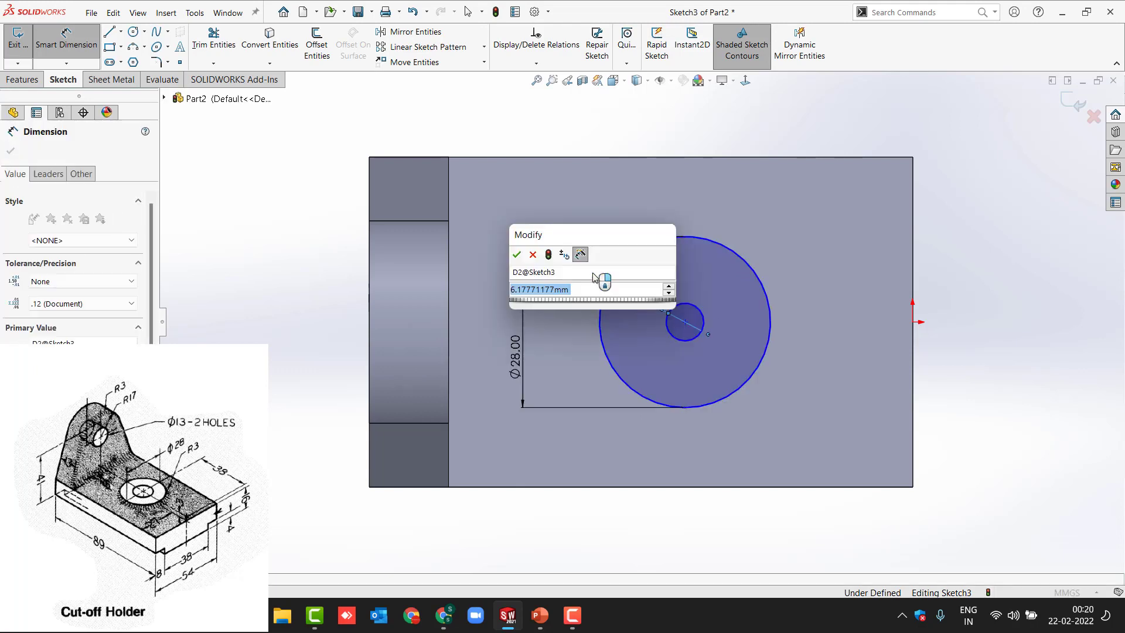
{"action": "type", "text": "13"}
{"action": "key", "text": "Return"}
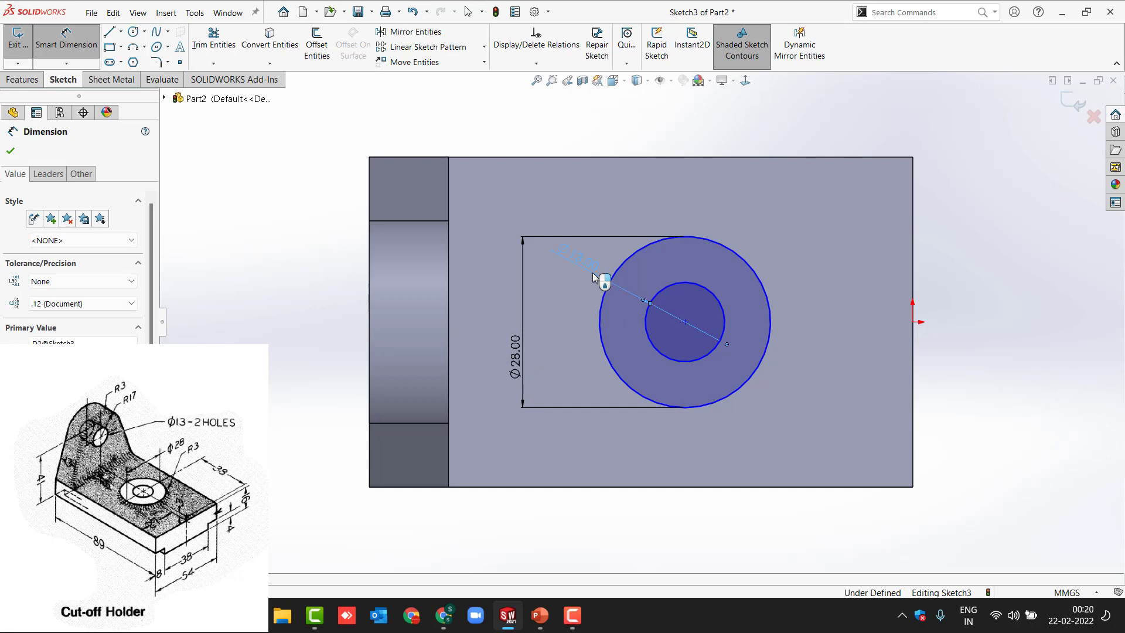
{"action": "key", "text": "Escape"}
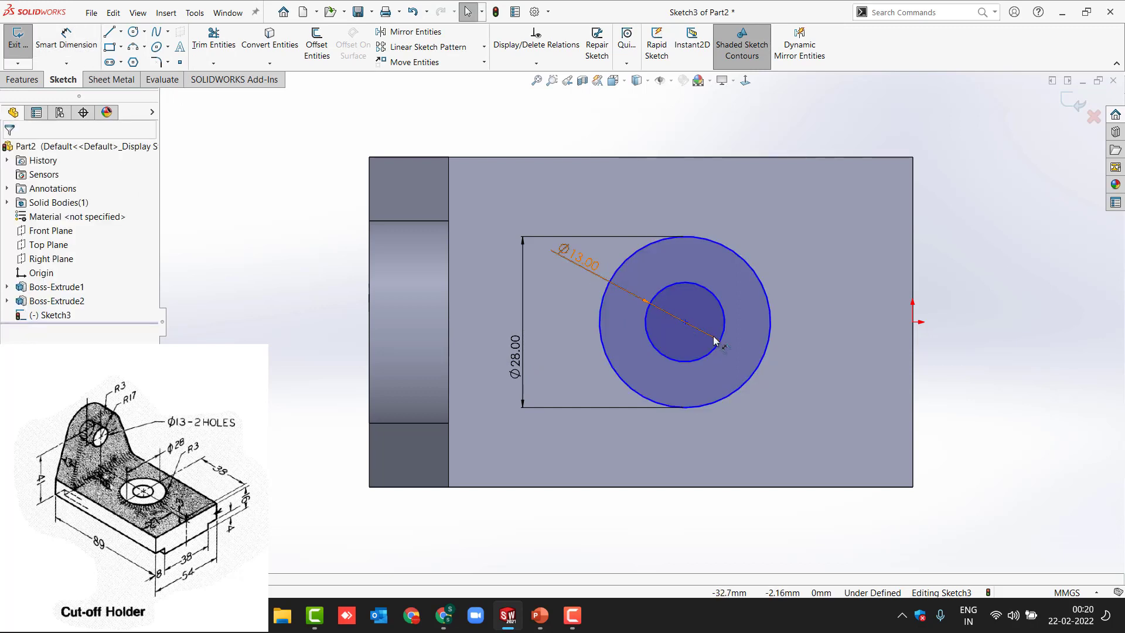
- Dimension the distance from the circles' centre to the block's short edge at the origin and set it to 38 mm
{"action": "left_click", "coordinate": [685, 321]}
{"action": "left_click", "coordinate": [913, 323]}
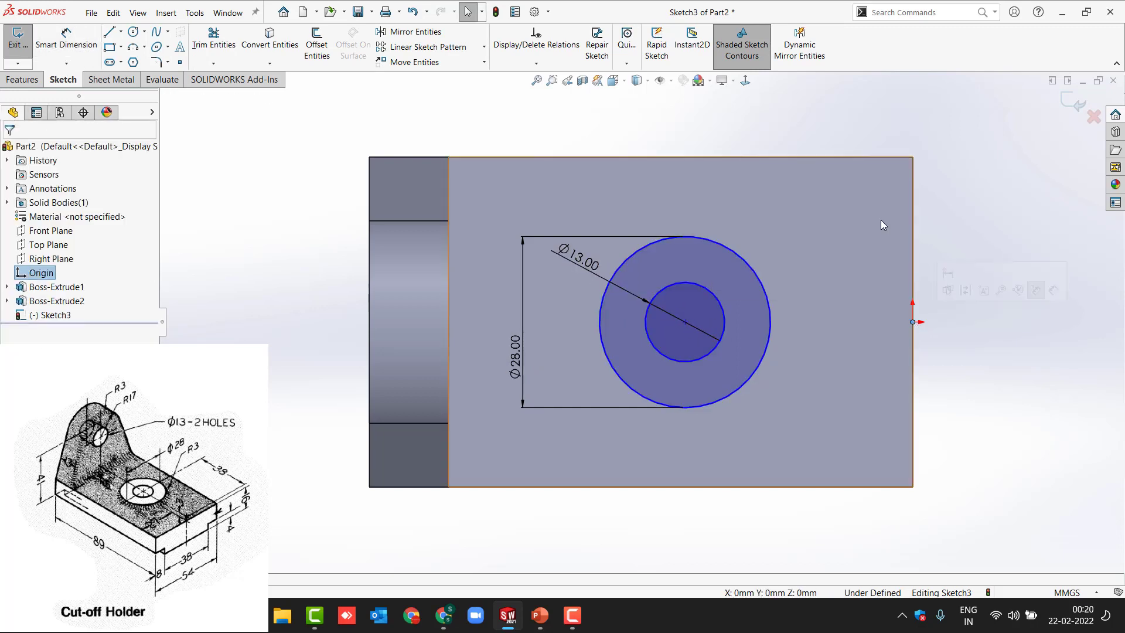
{"action": "key", "text": "d"}
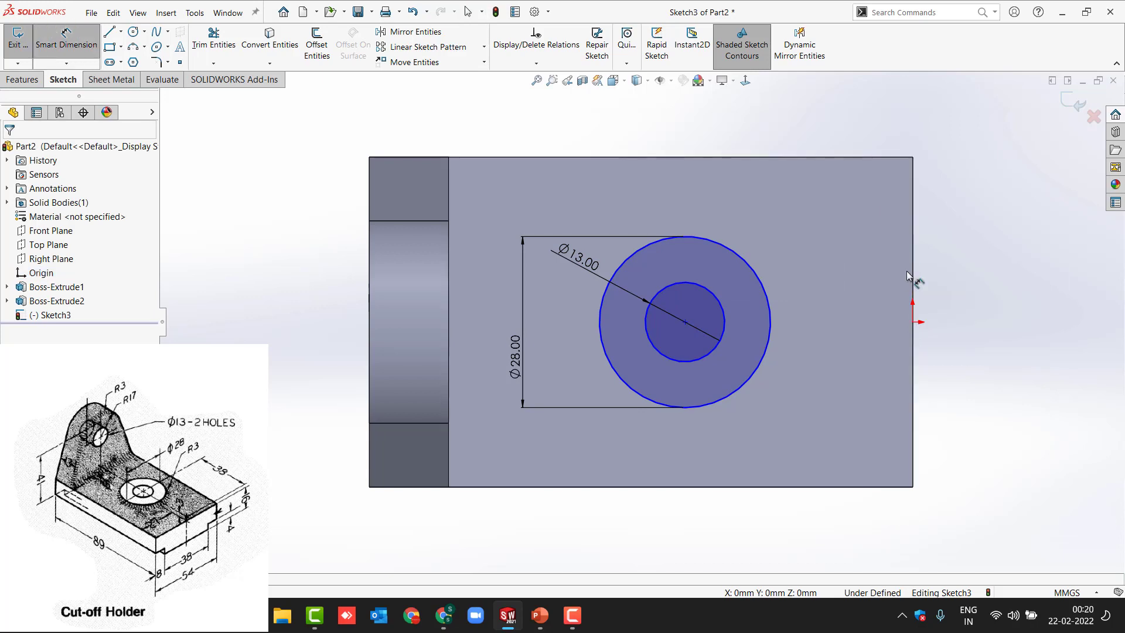
{"action": "left_click", "coordinate": [913, 275]}
{"action": "left_click", "coordinate": [686, 322]}
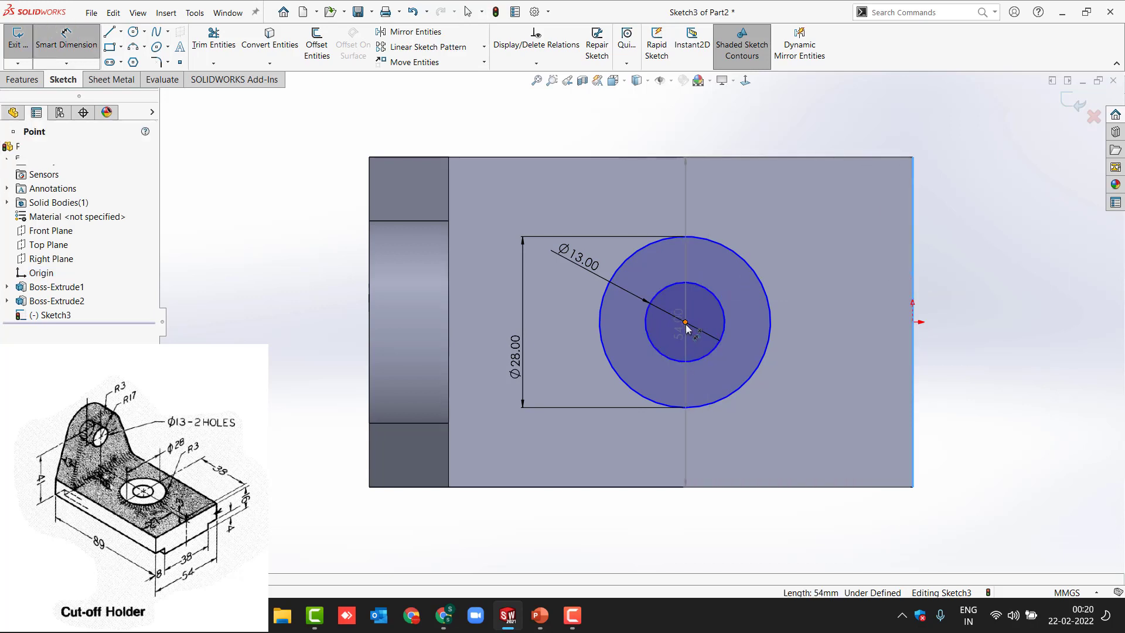
{"action": "left_click", "coordinate": [731, 134]}
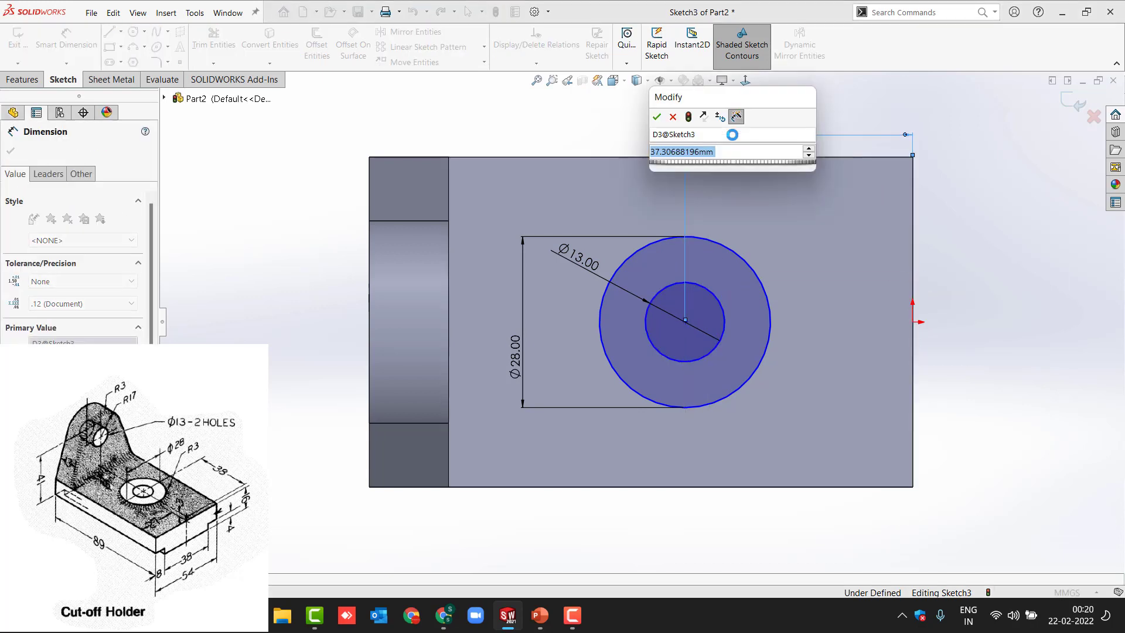
{"action": "type", "text": "38"}
{"action": "key", "text": "Return"}
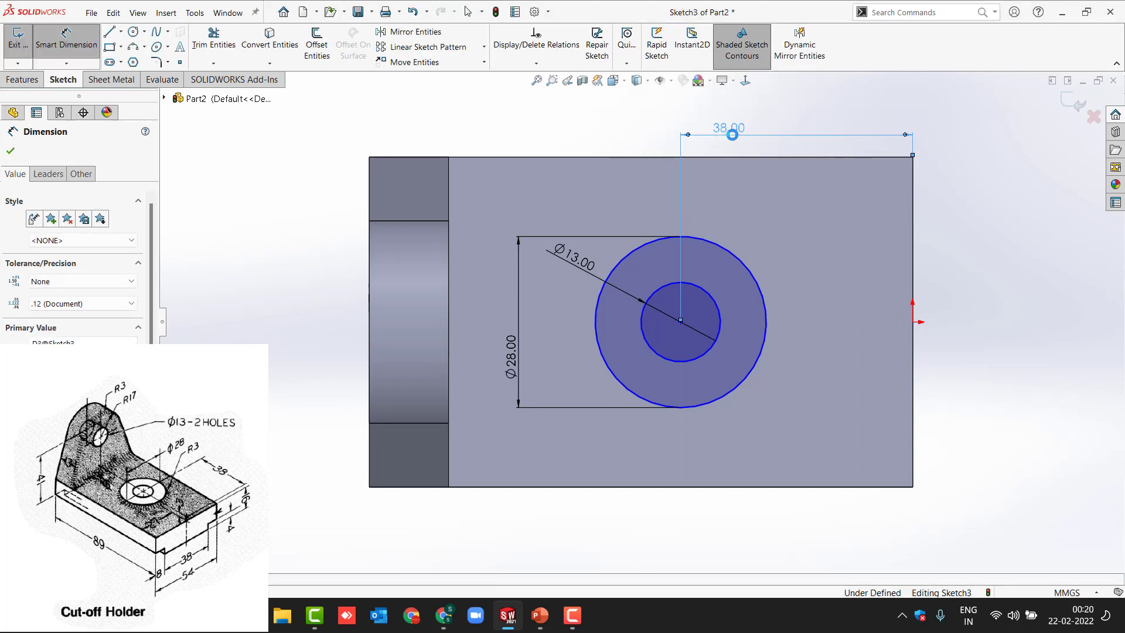
{"action": "key", "text": "Escape"}
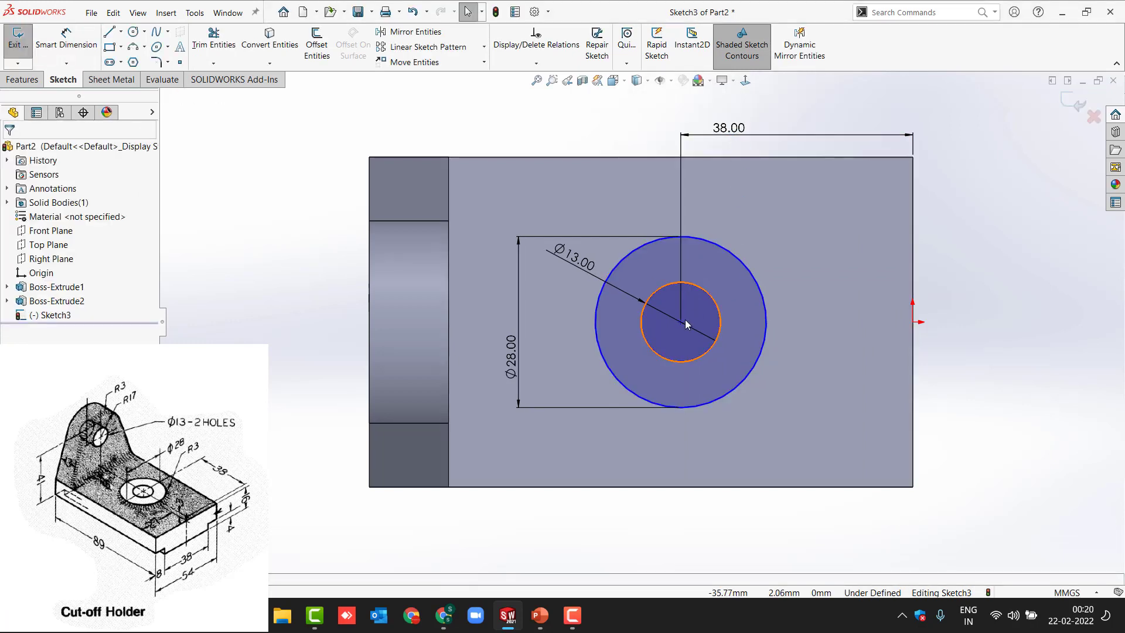
- Add a horizontal relation between the circles' centre and the origin, and close the sketch
{"action": "left_click_drag", "start_coordinate": [680, 319], "coordinate": [680, 291]}
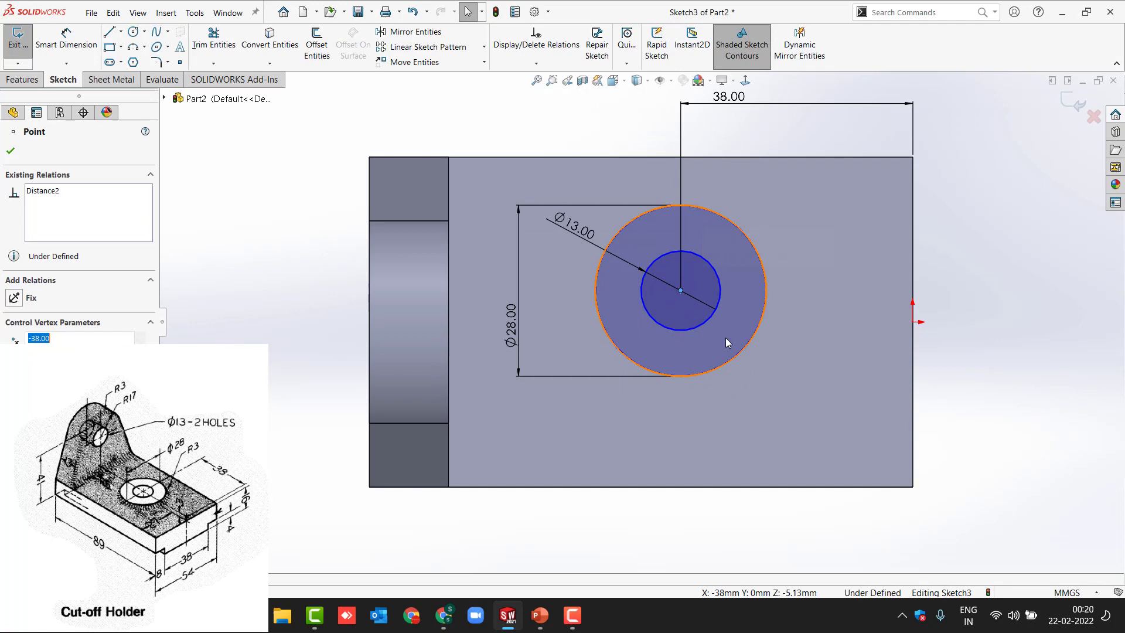
{"action": "left_click", "coordinate": [913, 321], "text": "ctrl"}
{"action": "left_click", "coordinate": [1011, 290]}
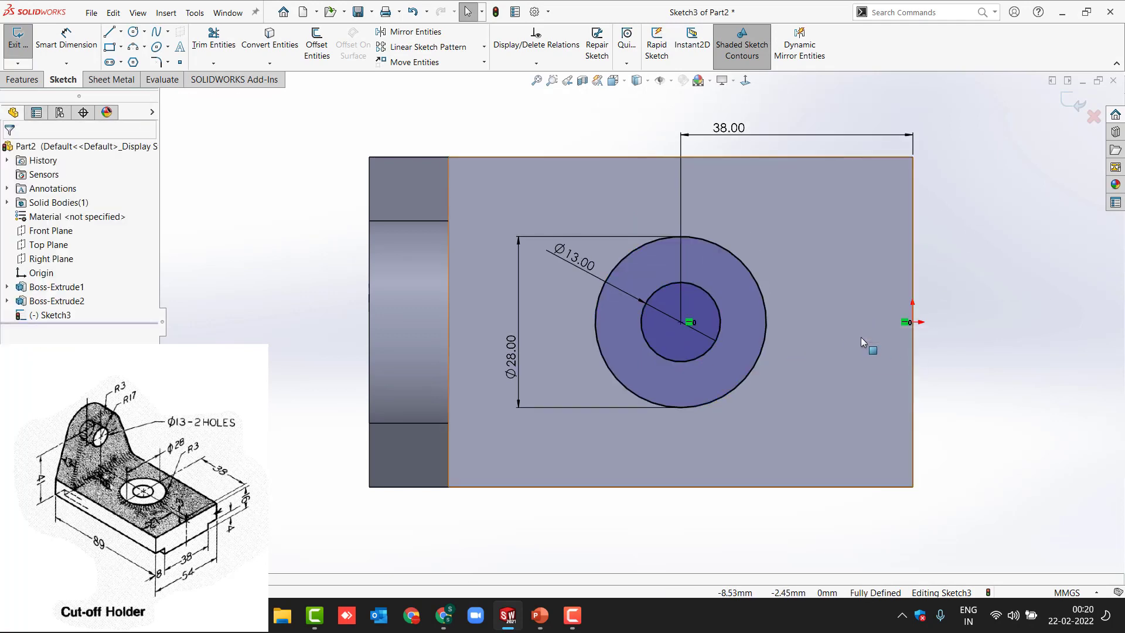
{"action": "left_click", "coordinate": [1070, 108]}
- Extrude the ring between the two circles 3 mm upward from the block's top face, merging the result
{"action": "key", "text": "ctrl+7"}
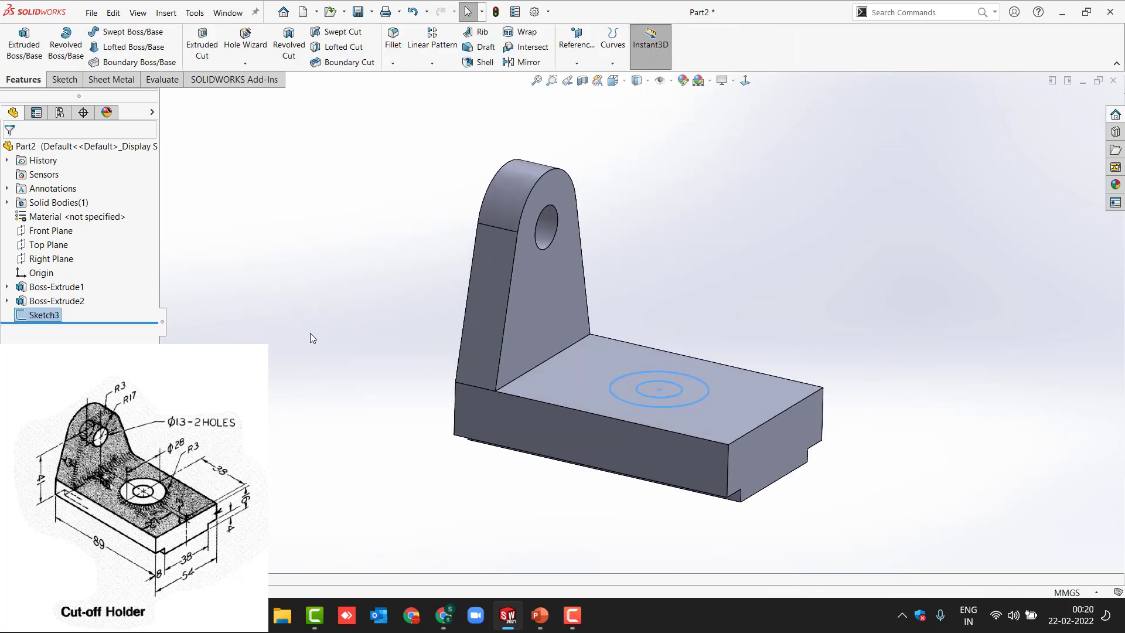
{"action": "left_click", "coordinate": [296, 334]}
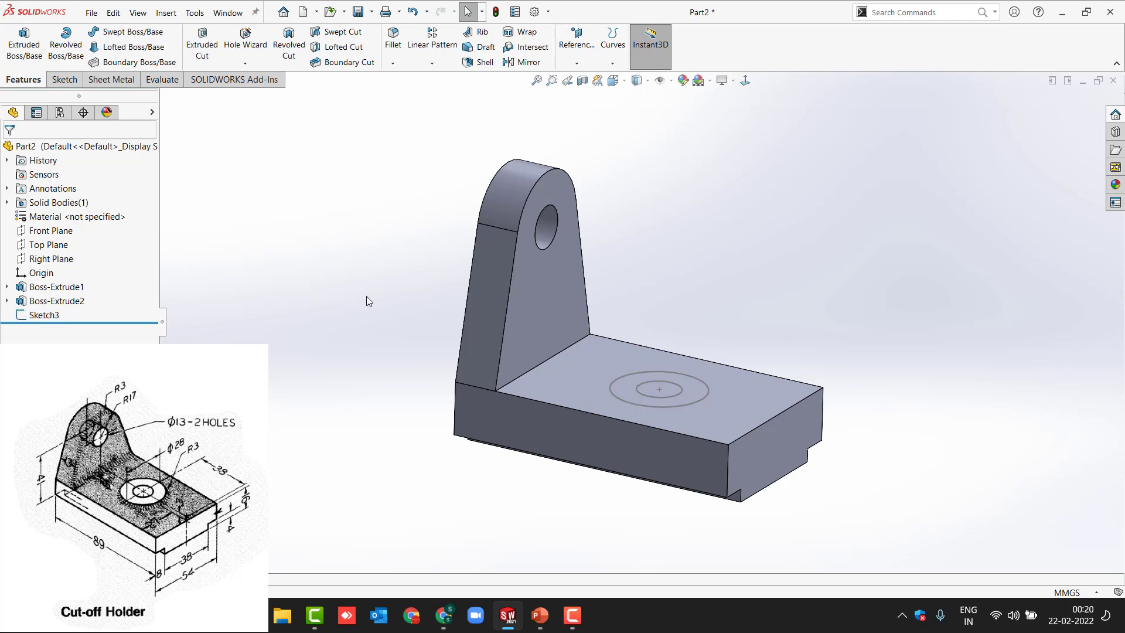
{"action": "left_click", "coordinate": [36, 315]}
{"action": "left_click", "coordinate": [24, 44]}
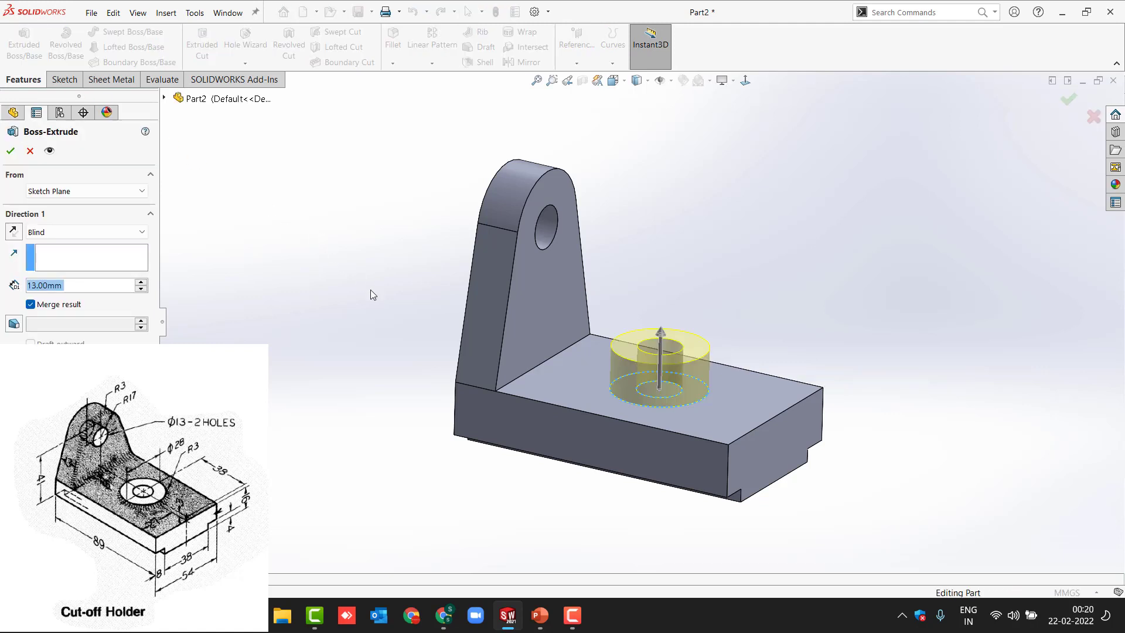
{"action": "type", "text": "3"}
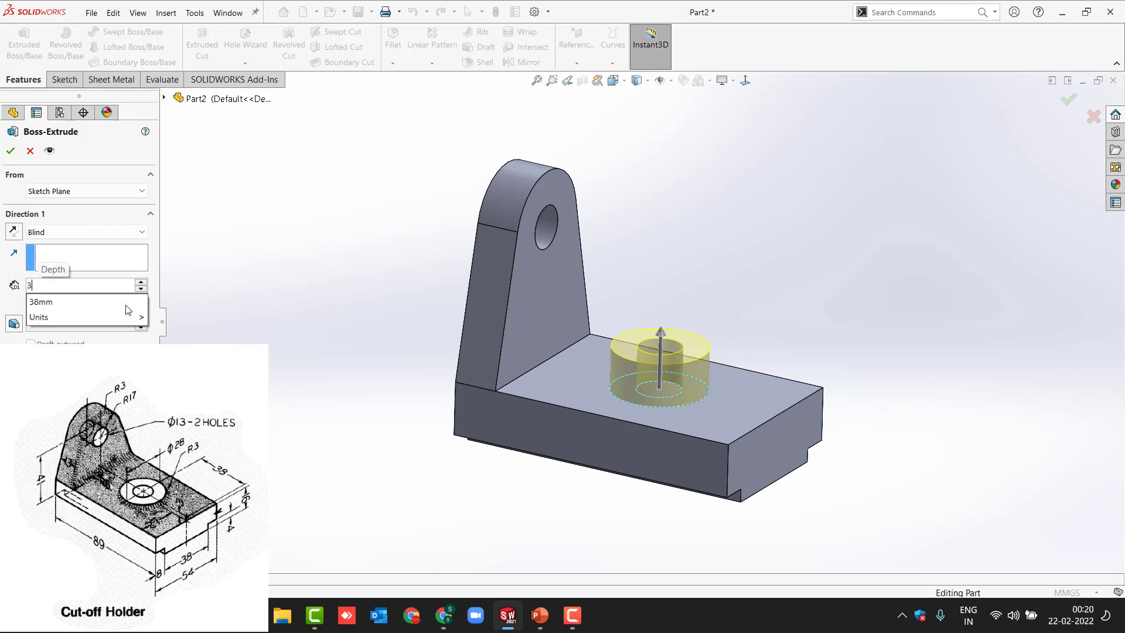
{"action": "key", "text": "Return"}
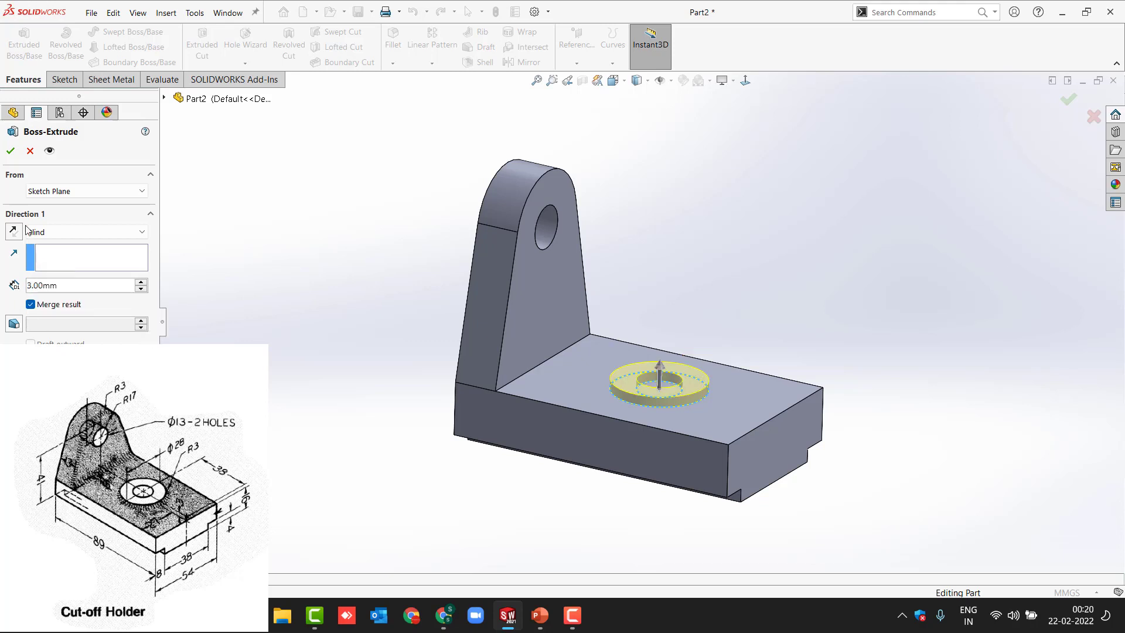
{"action": "left_click", "coordinate": [9, 151]}
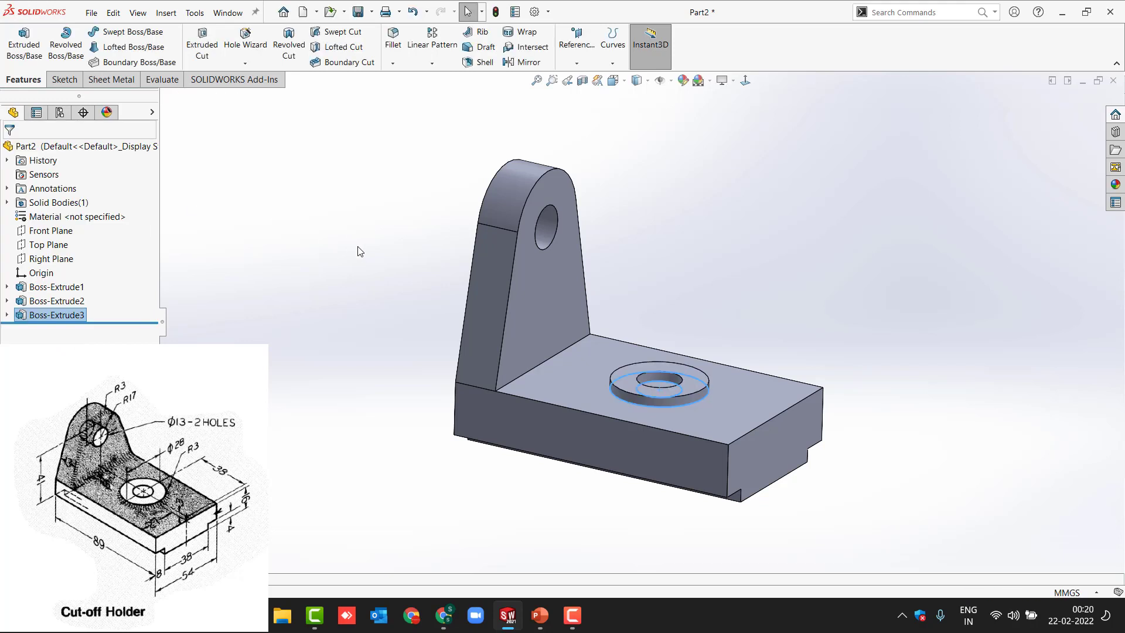
- Reuse the boss sketch to cut its inner circle down through the block with a blind depth of about 38 mm
{"action": "left_click", "coordinate": [7, 316]}
{"action": "left_click", "coordinate": [57, 328]}
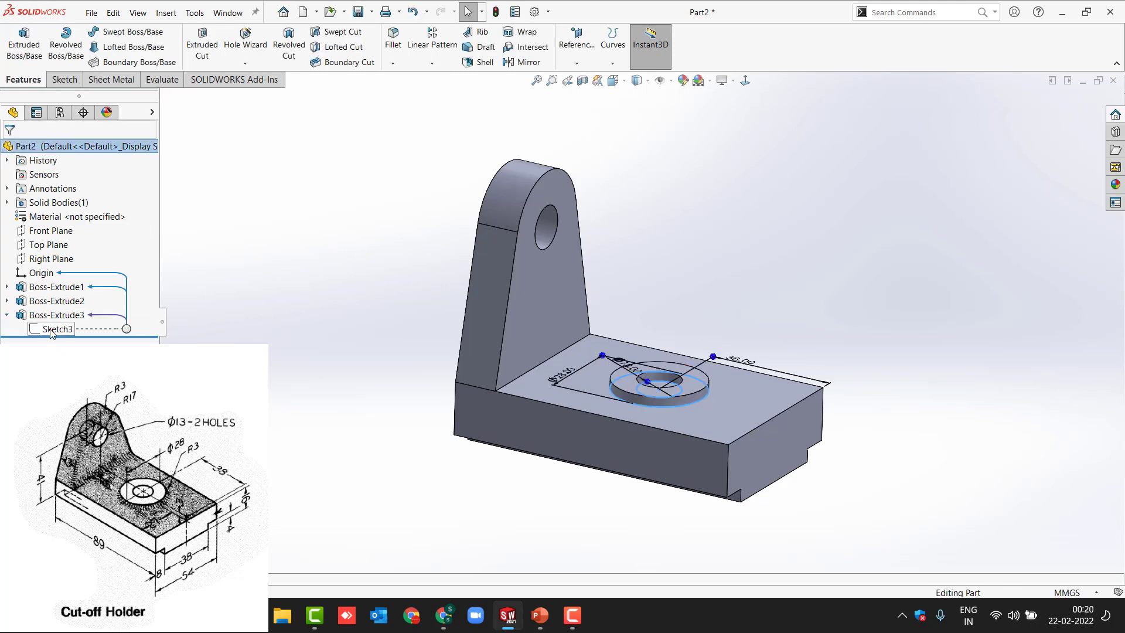
{"action": "left_click", "coordinate": [205, 42]}
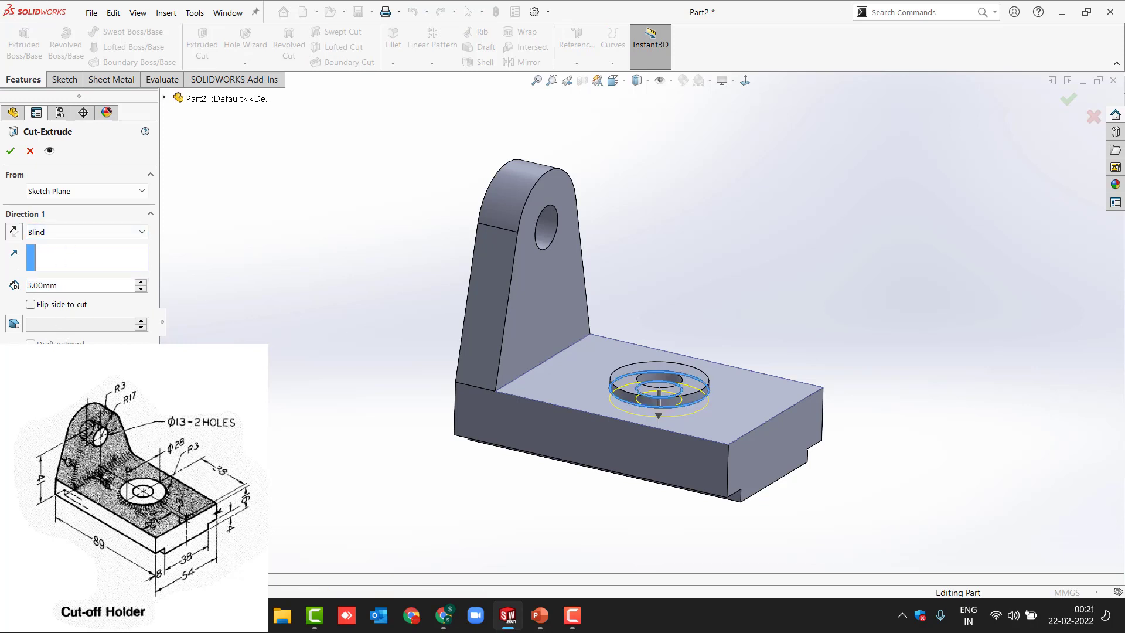
{"action": "middle_click_drag", "start_coordinate": [658, 395], "coordinate": [637, 460]}
{"action": "left_click", "coordinate": [666, 374]}
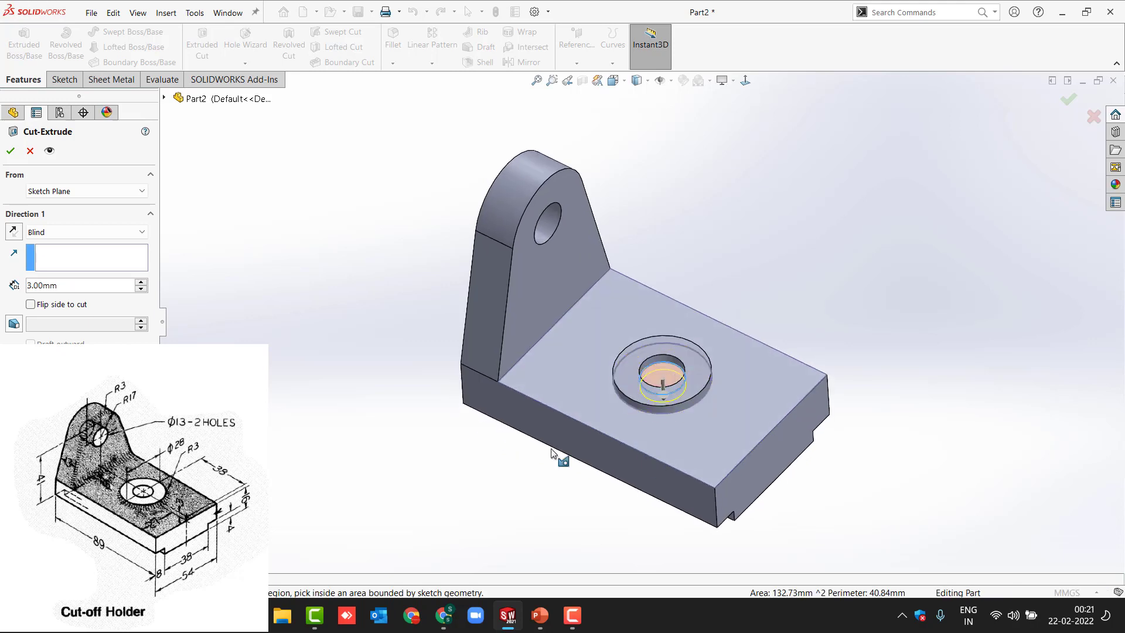
{"action": "middle_click_drag", "start_coordinate": [551, 453], "coordinate": [532, 351]}
{"action": "left_click_drag", "start_coordinate": [653, 421], "coordinate": [640, 543]}
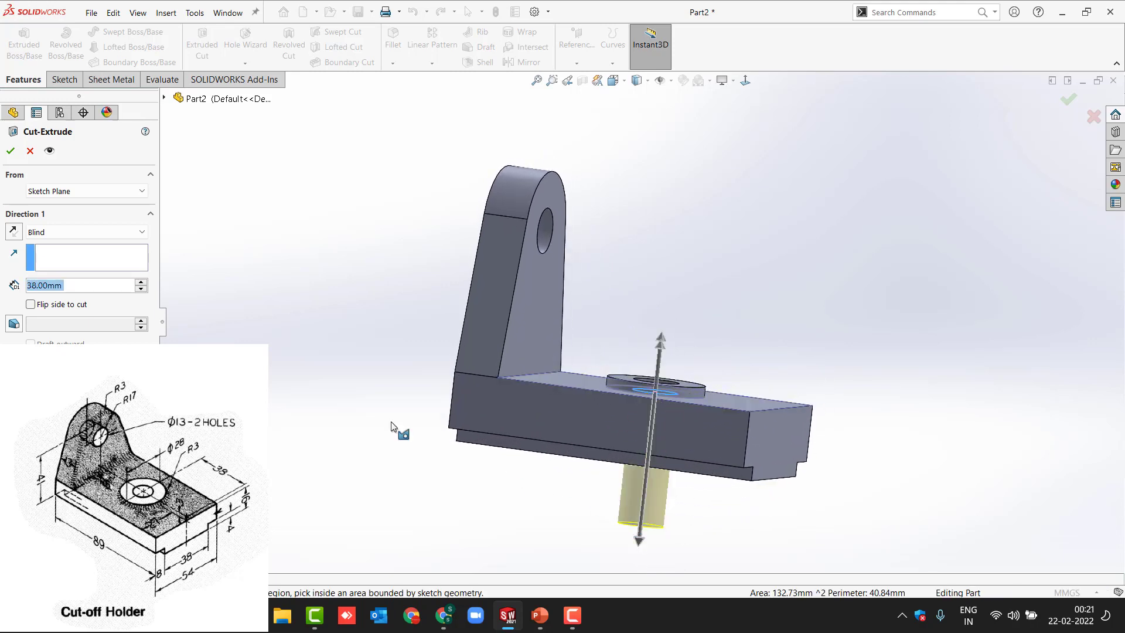
{"action": "middle_click_drag", "start_coordinate": [222, 309], "coordinate": [192, 325]}
{"action": "left_click", "coordinate": [10, 151]}
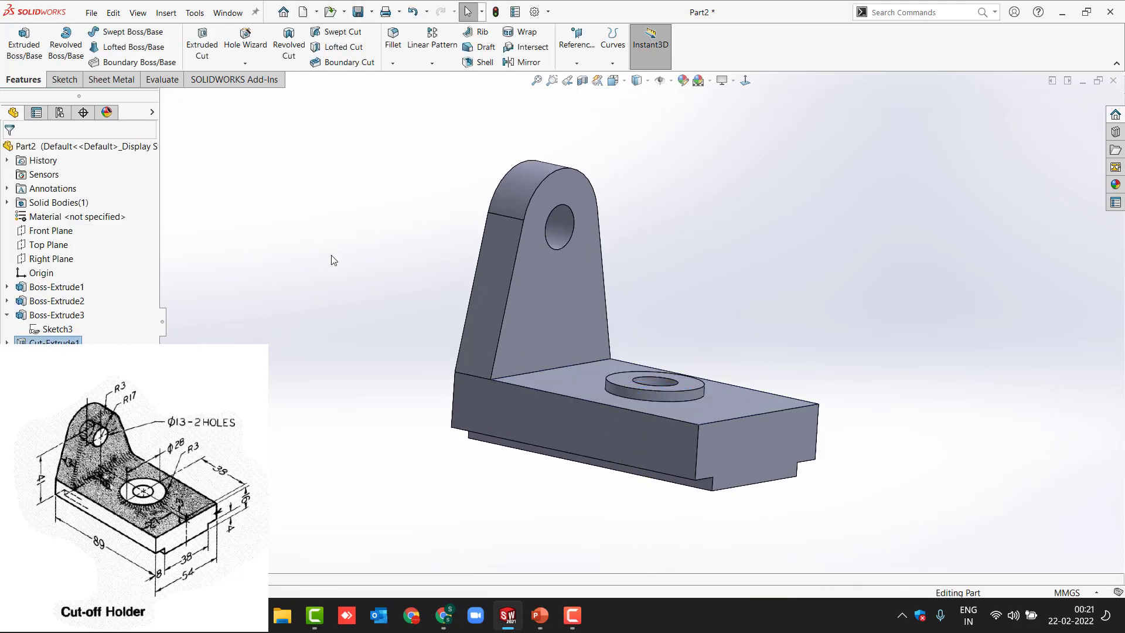
- Fillet the circular edge where the boss meets the block's top face with a 3 mm radius
{"action": "middle_click_drag", "start_coordinate": [337, 267], "coordinate": [344, 314]}
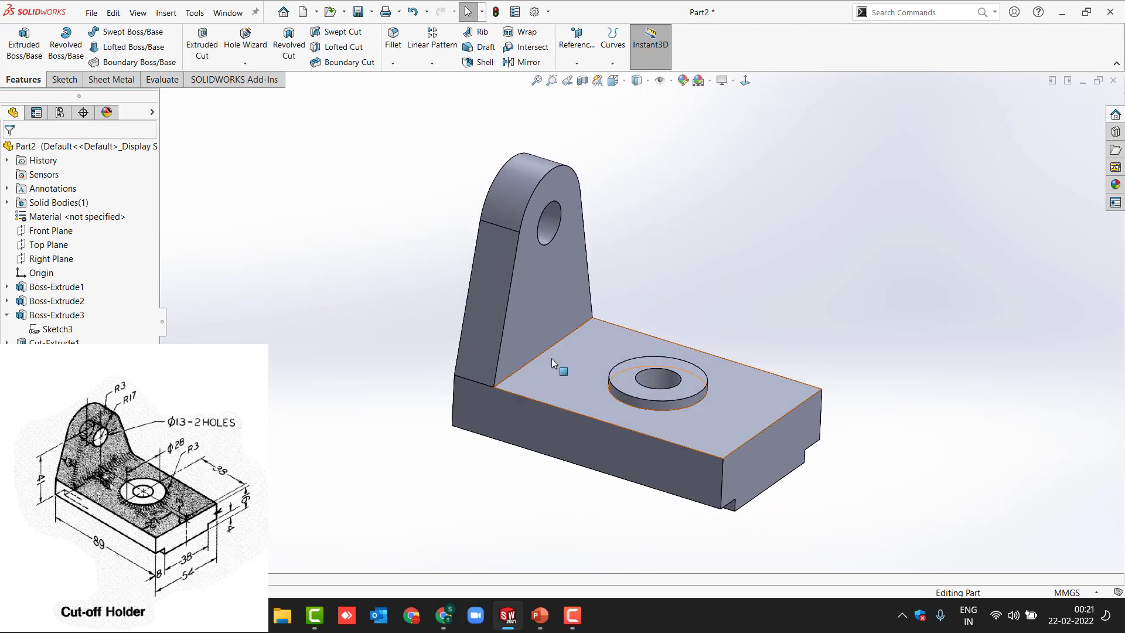
{"action": "left_click", "coordinate": [619, 402]}
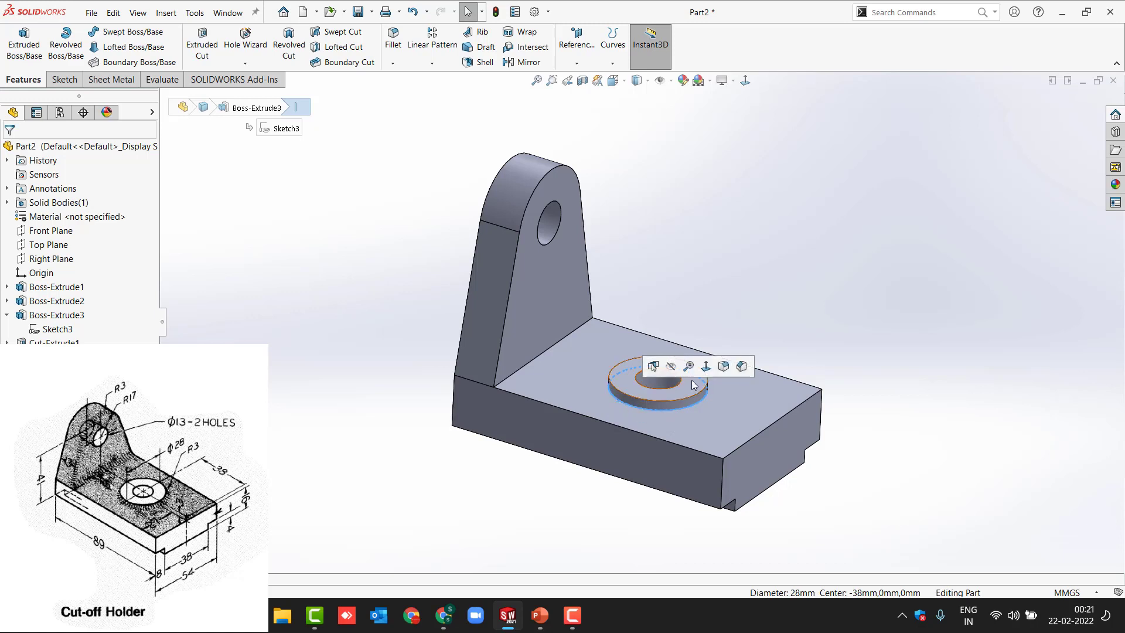
{"action": "left_click", "coordinate": [718, 372]}
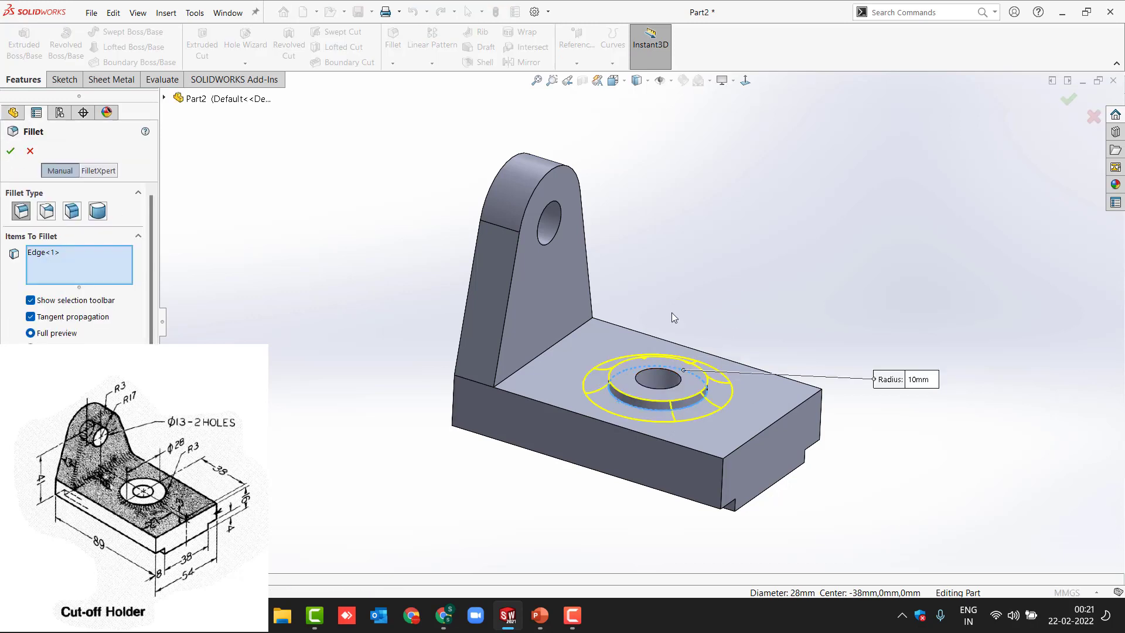
{"action": "type", "text": "3"}
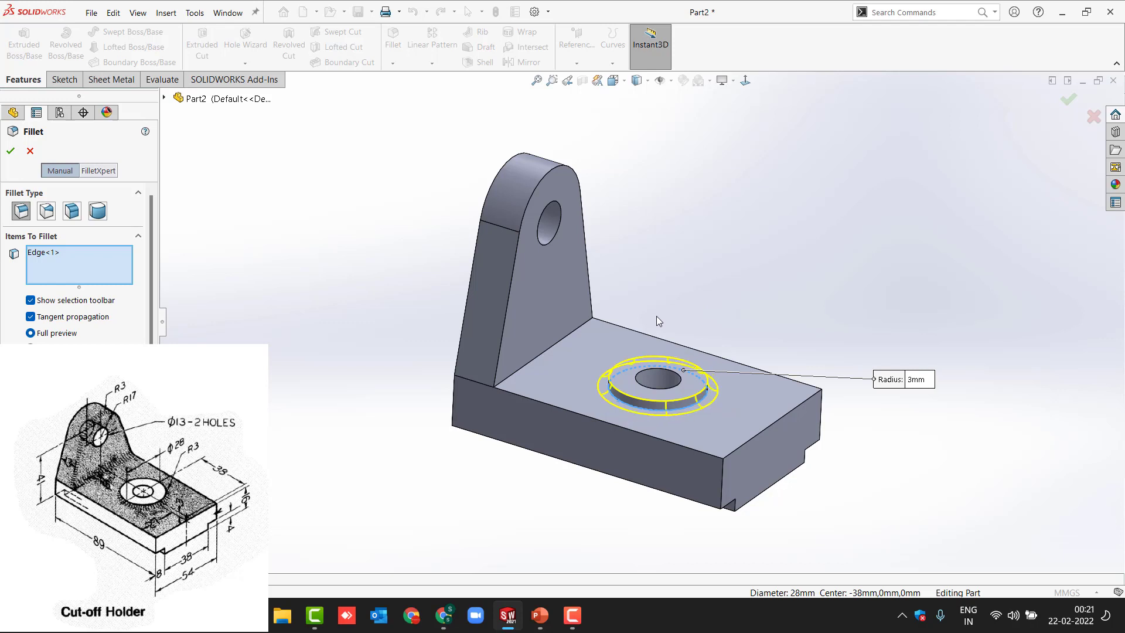
{"action": "left_click", "coordinate": [8, 153]}
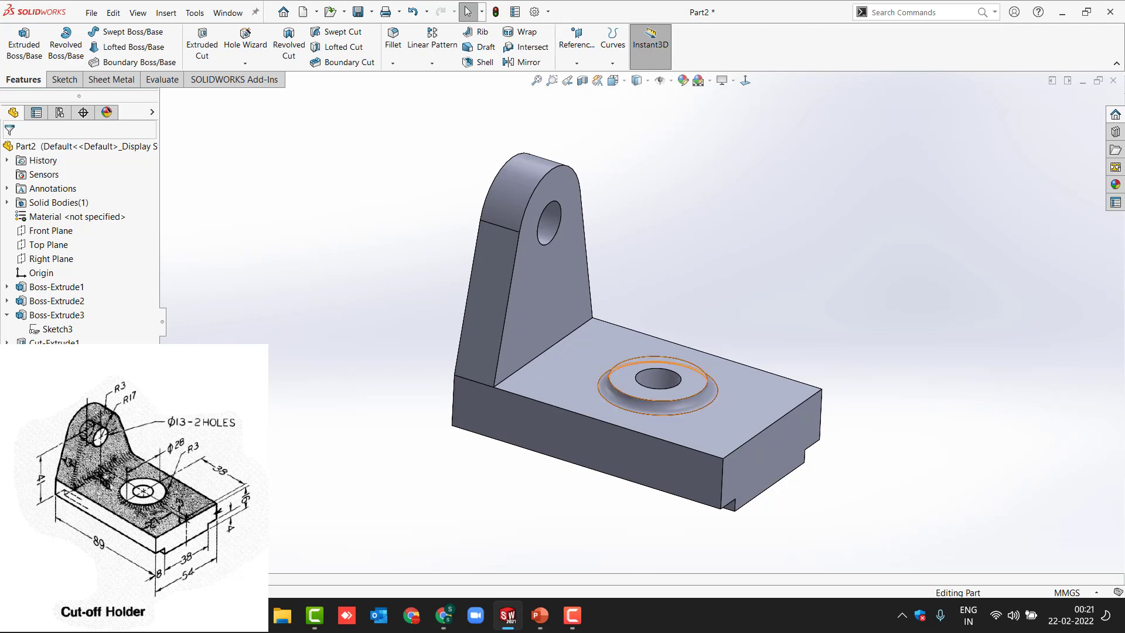
- Edit the boss fillet to also round the lug's front outline, both slanted edges and the top arc, at 3 mm
{"action": "left_click", "coordinate": [47, 358]}
{"action": "left_click", "coordinate": [63, 328]}
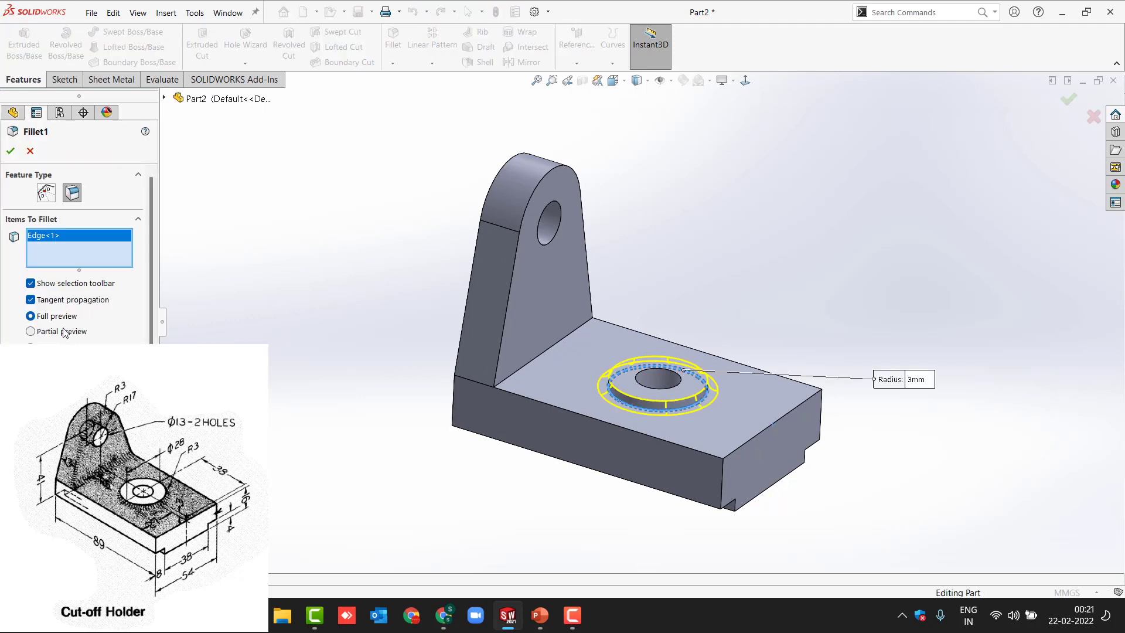
{"action": "left_click", "coordinate": [524, 367]}
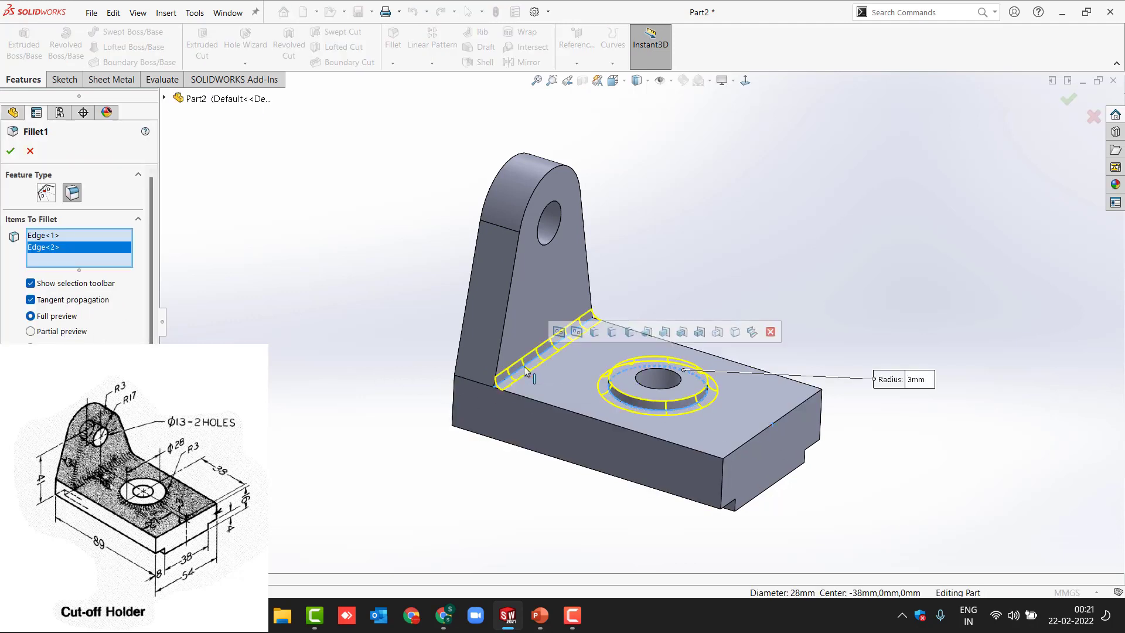
{"action": "left_click", "coordinate": [502, 332]}
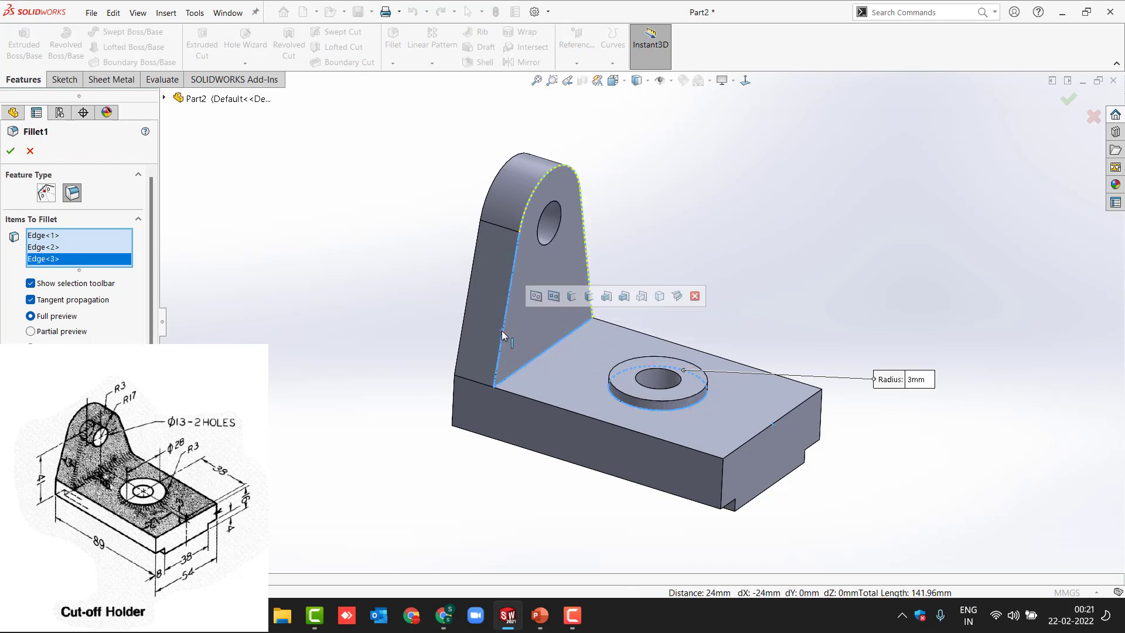
{"action": "left_click", "coordinate": [528, 212]}
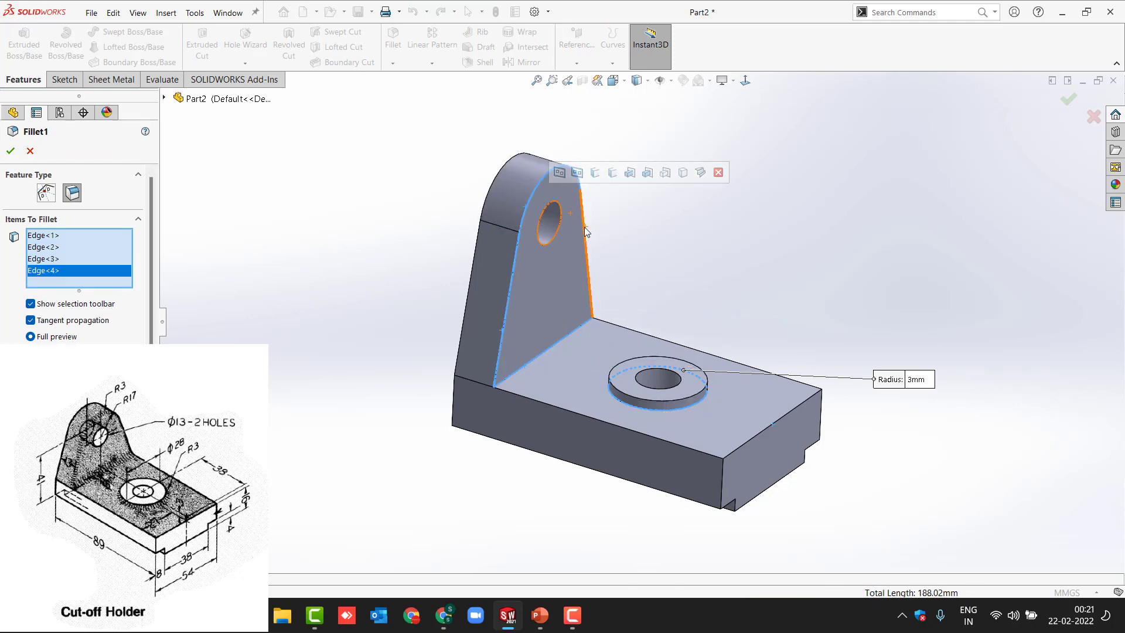
{"action": "left_click", "coordinate": [584, 230]}
{"action": "left_click", "coordinate": [575, 329]}
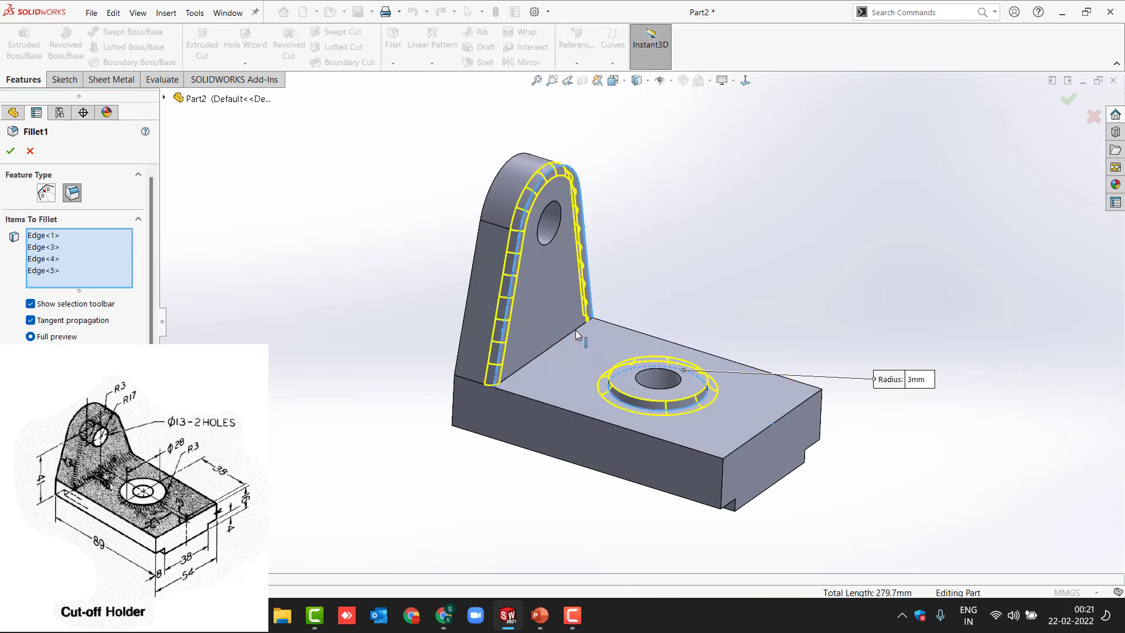
{"action": "left_click", "coordinate": [10, 151]}
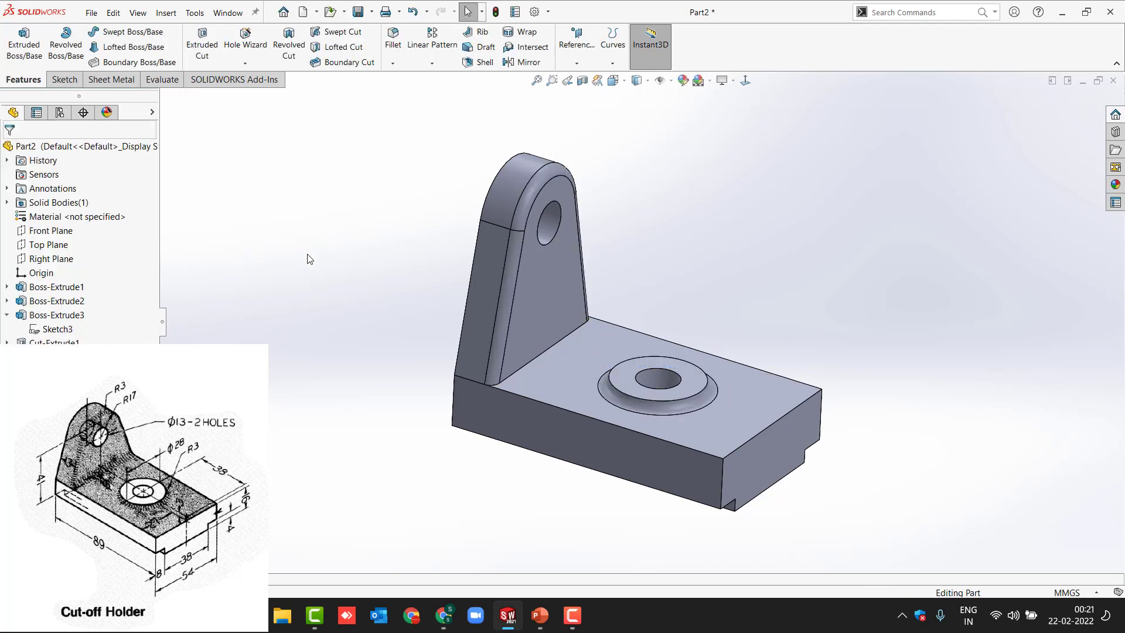
- Fillet the edge where the lug's front face meets the block's top face
{"action": "left_click", "coordinate": [558, 343]}
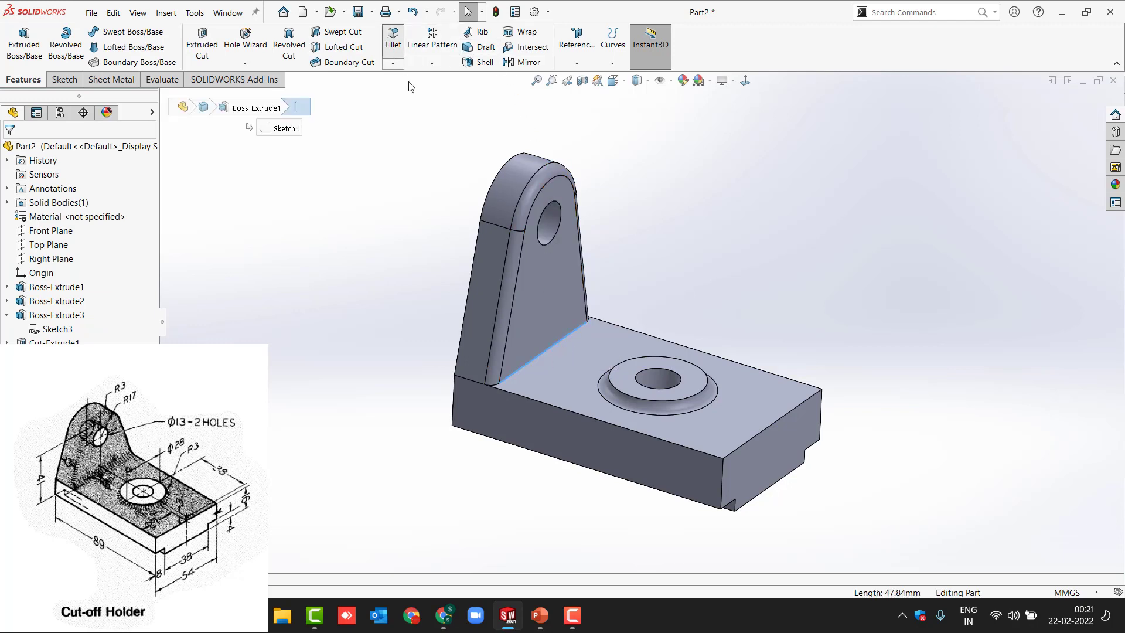
{"action": "left_click", "coordinate": [393, 36]}
{"action": "left_click", "coordinate": [10, 151]}
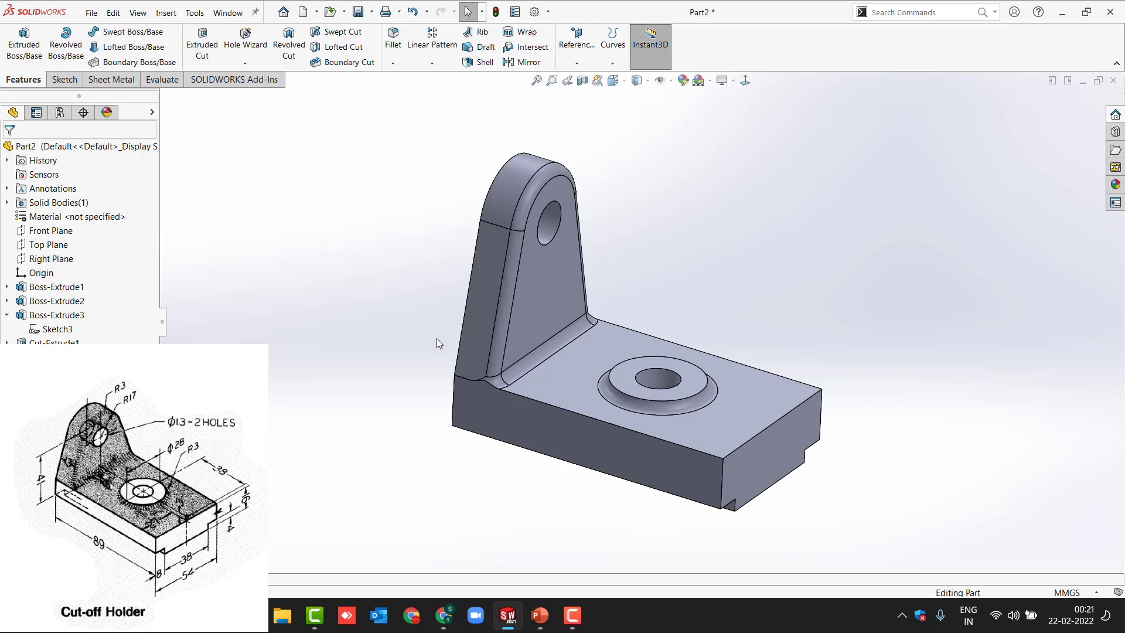
- Apply a green colour appearance to the whole part
{"action": "middle_click_drag", "start_coordinate": [437, 339], "coordinate": [382, 321]}
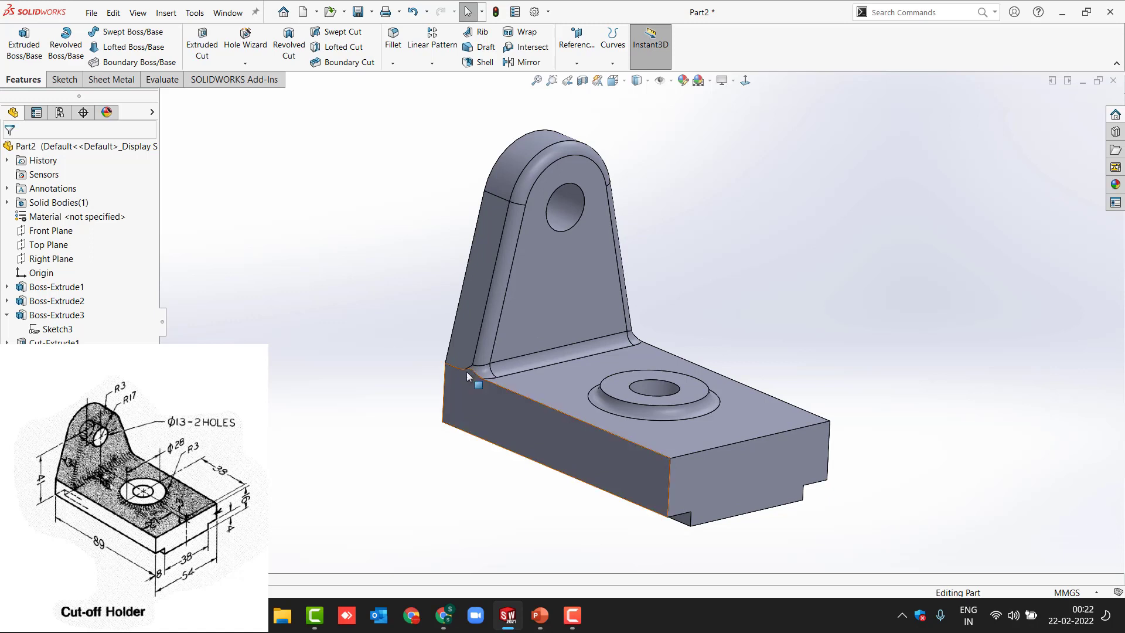
{"action": "middle_click_drag", "start_coordinate": [469, 376], "coordinate": [520, 311]}
{"action": "left_click", "coordinate": [546, 305]}
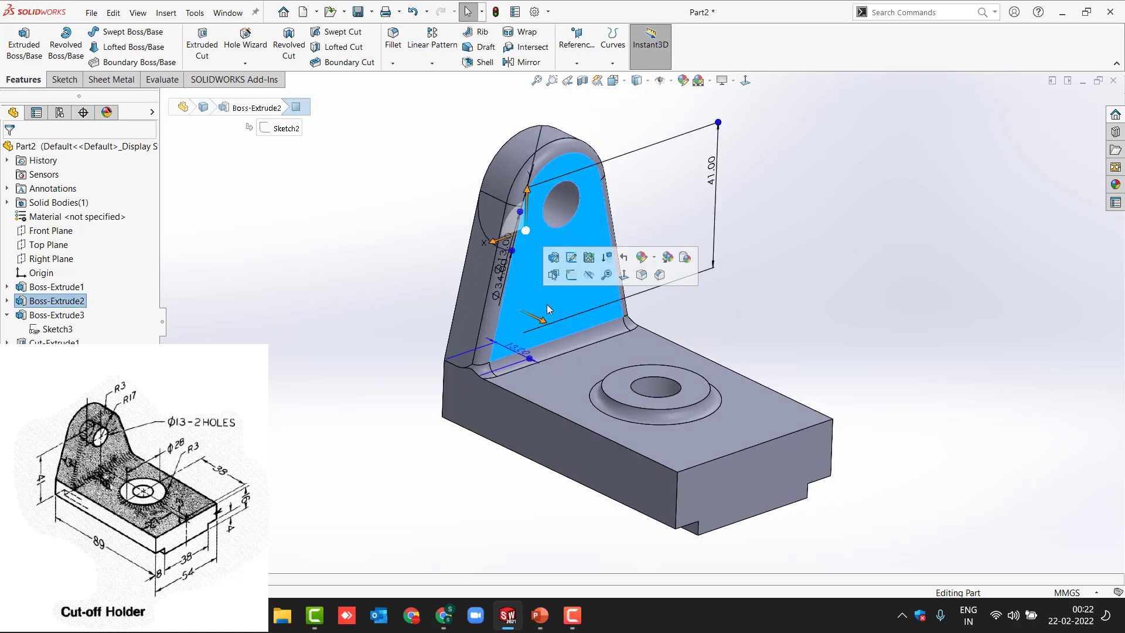
{"action": "left_click", "coordinate": [642, 258]}
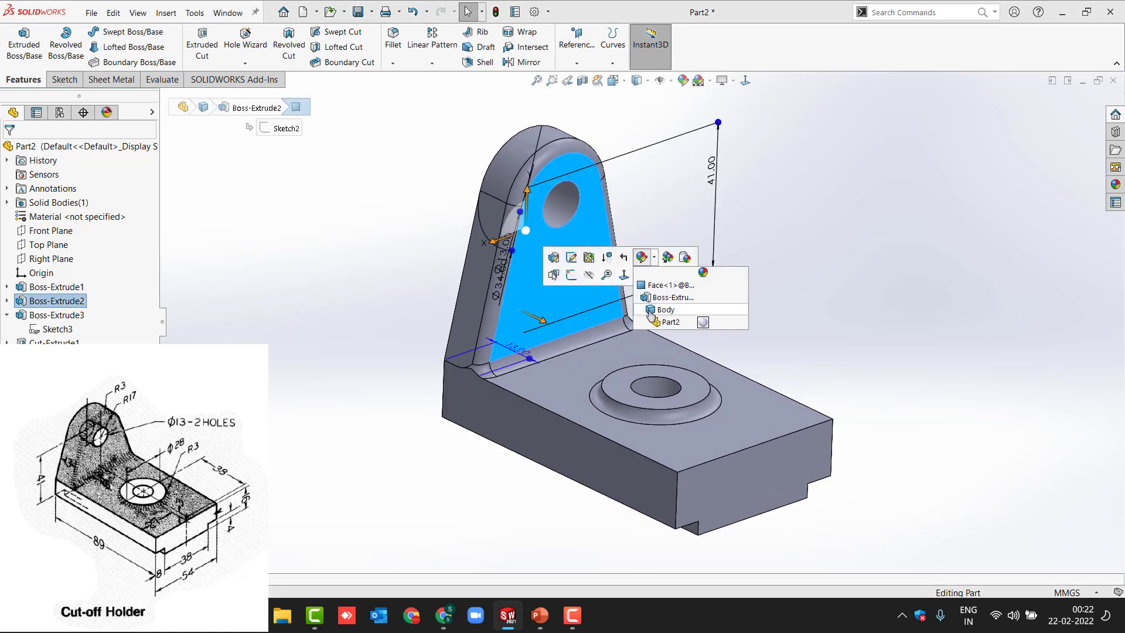
{"action": "left_click", "coordinate": [668, 321]}
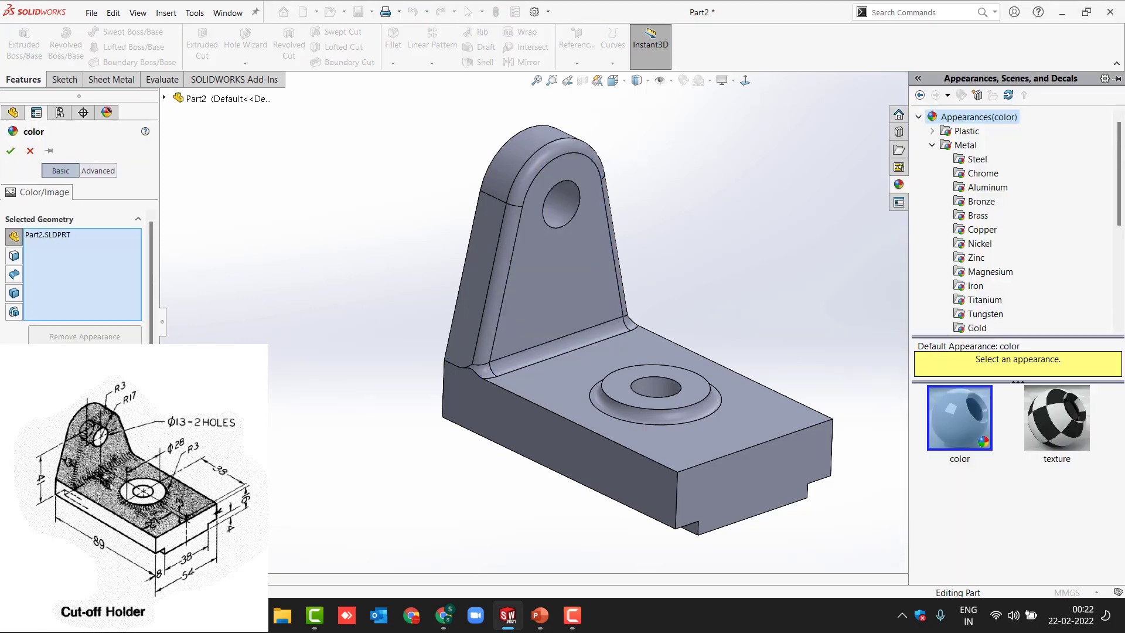
{"action": "left_click", "coordinate": [10, 150]}
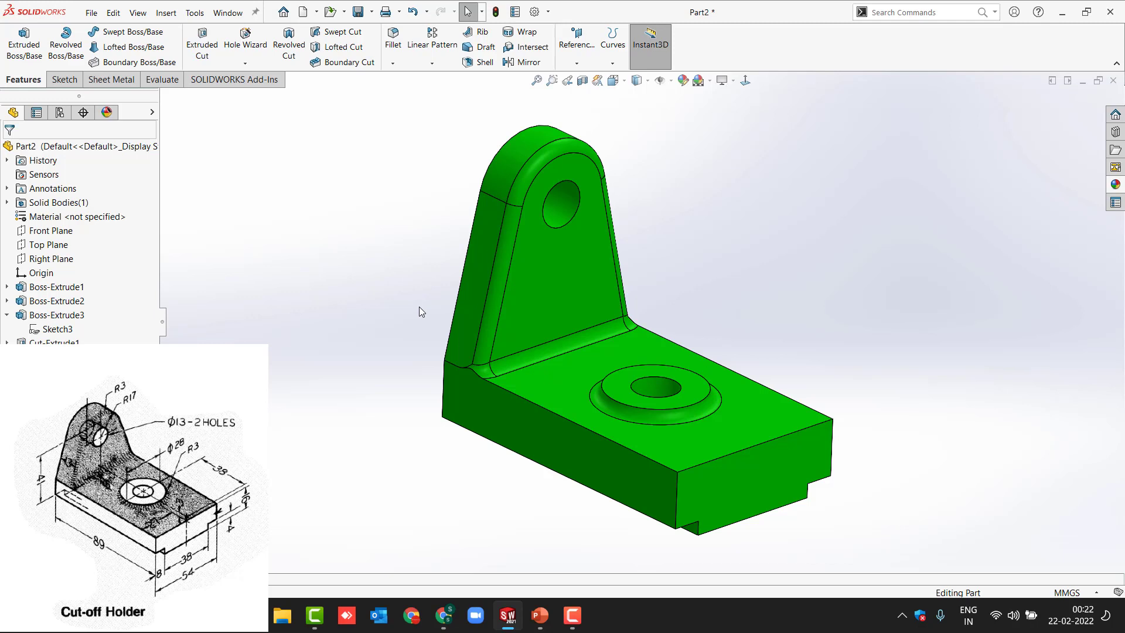
- Save the finished Cut-off Holder part and close its document
{"action": "left_click", "coordinate": [772, 464]}
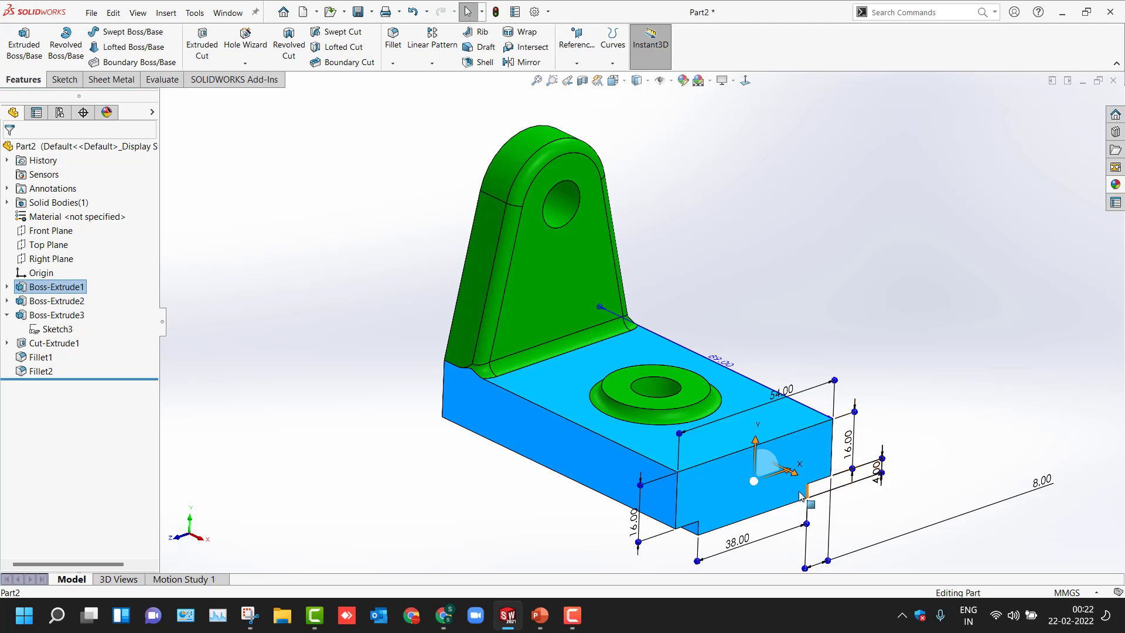
{"action": "left_click", "coordinate": [494, 501]}
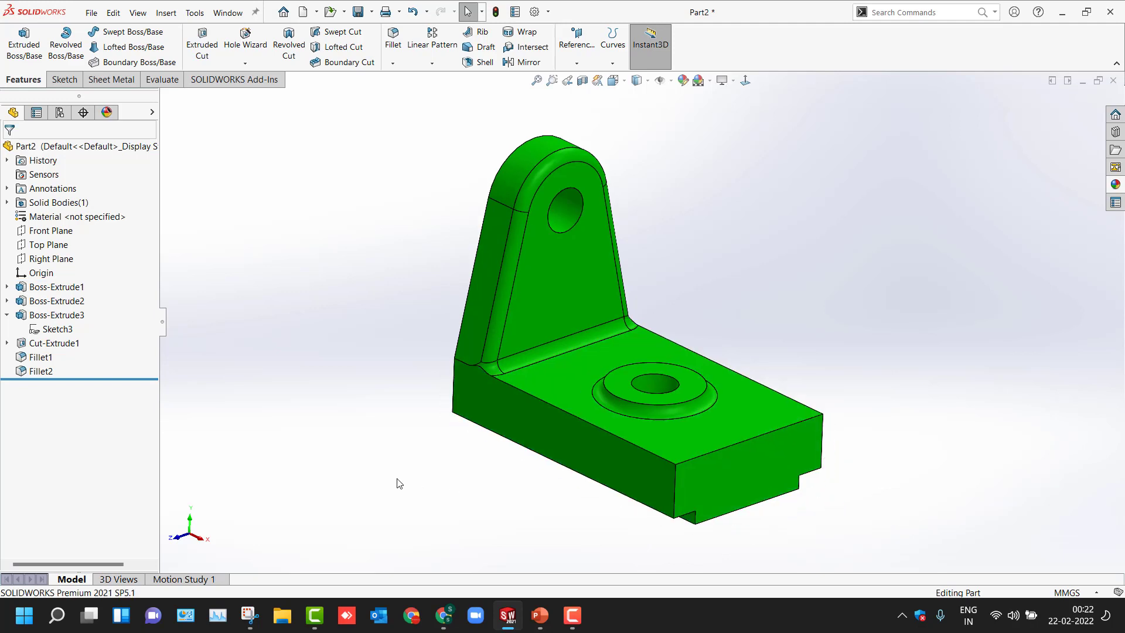
{"action": "left_click", "coordinate": [358, 12]}
{"action": "left_click", "coordinate": [785, 542]}
{"action": "left_click", "coordinate": [1113, 80]}
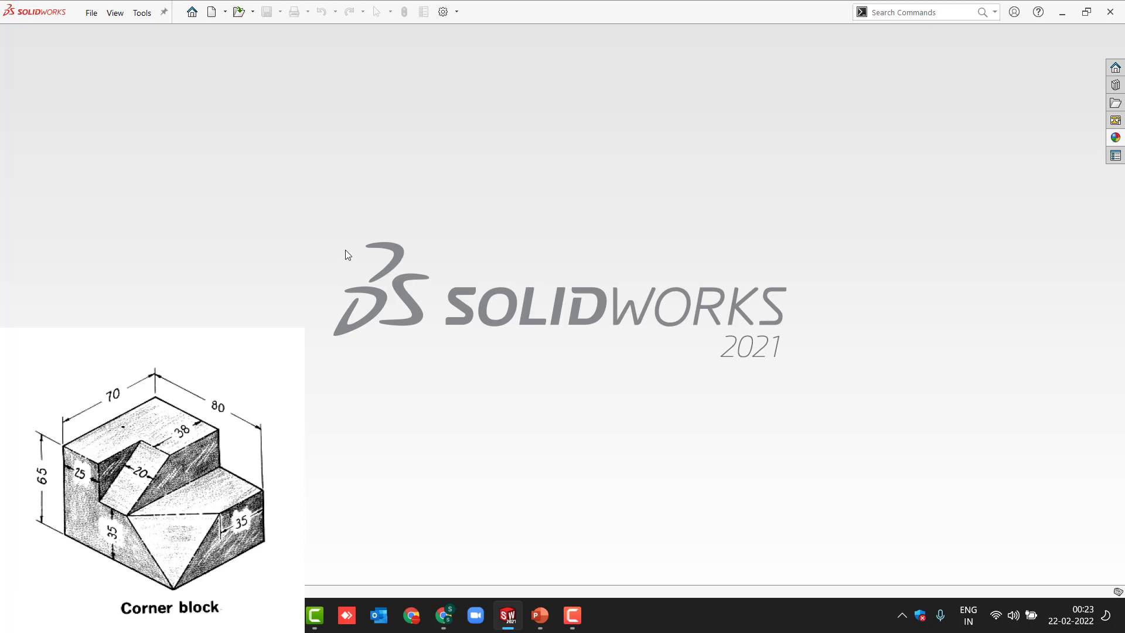
- Create a new part and open a sketch on the Front Plane
{"action": "key", "text": "ctrl+n"}
{"action": "left_click", "coordinate": [761, 404]}
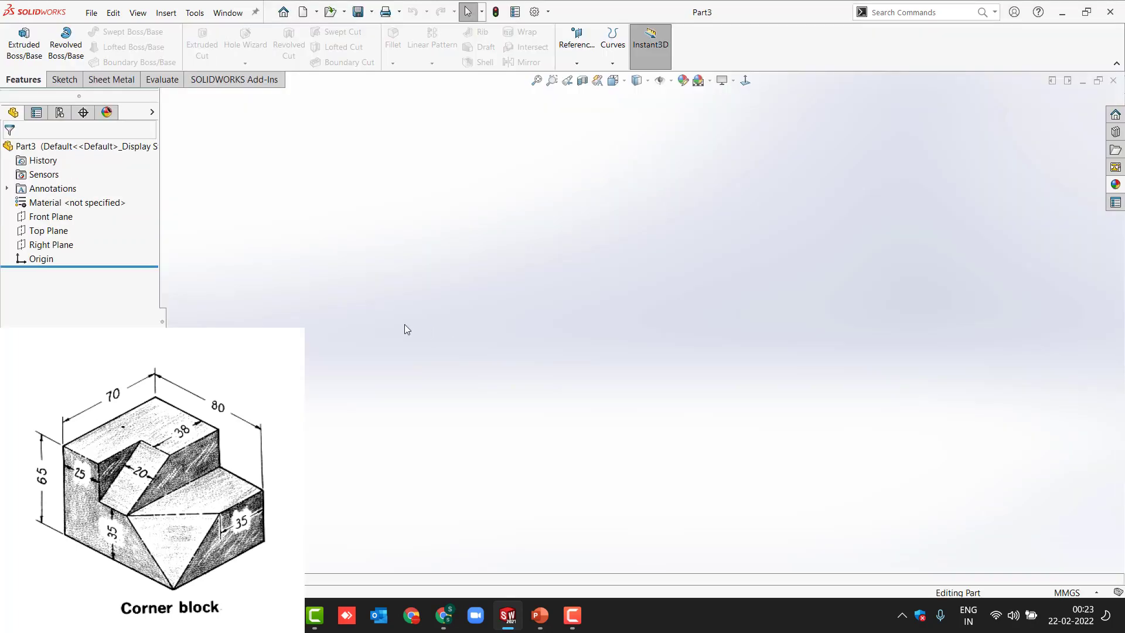
{"action": "left_click", "coordinate": [47, 216]}
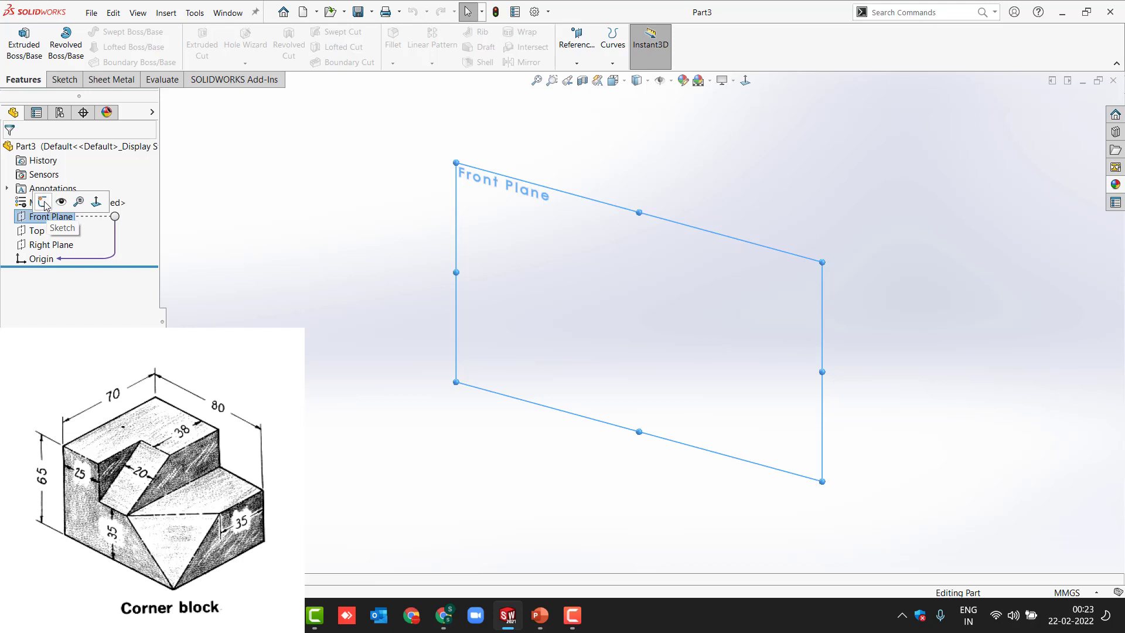
{"action": "left_click", "coordinate": [43, 203]}
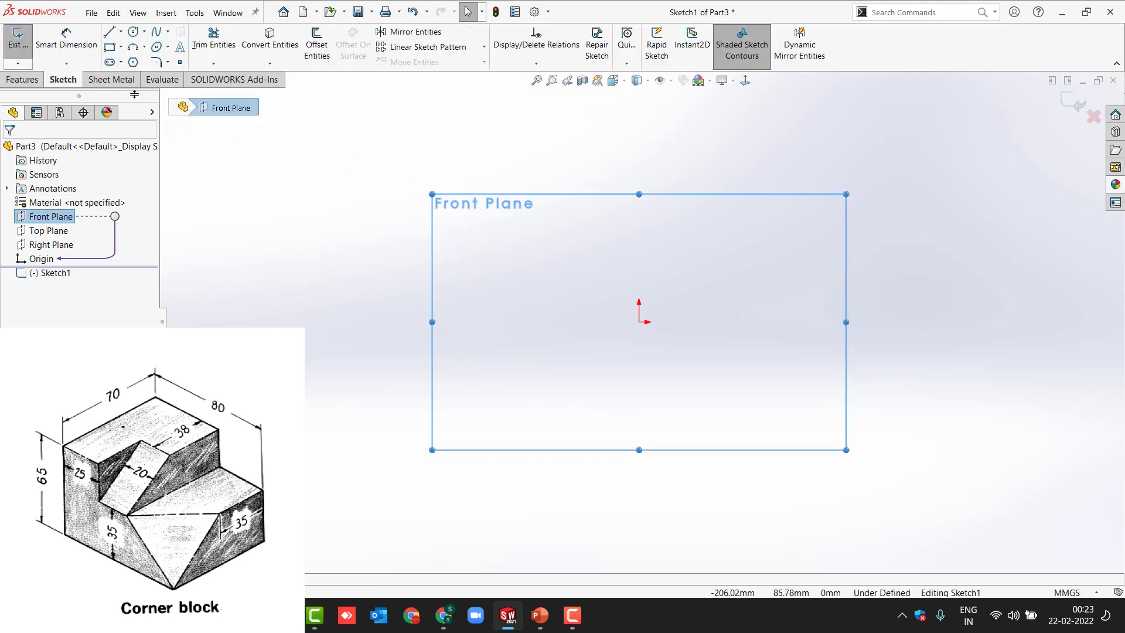
- Draw a center rectangle on the origin, 70 mm wide and 65 mm high, and exit the sketch
{"action": "left_click", "coordinate": [120, 47]}
{"action": "left_click", "coordinate": [146, 82]}
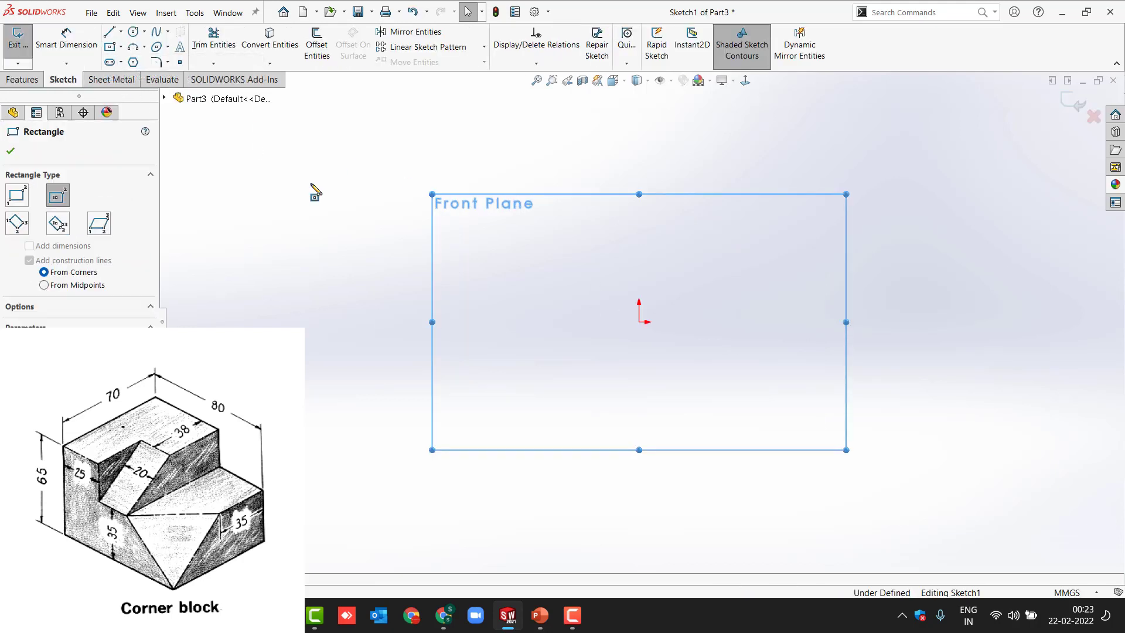
{"action": "left_click", "coordinate": [639, 321]}
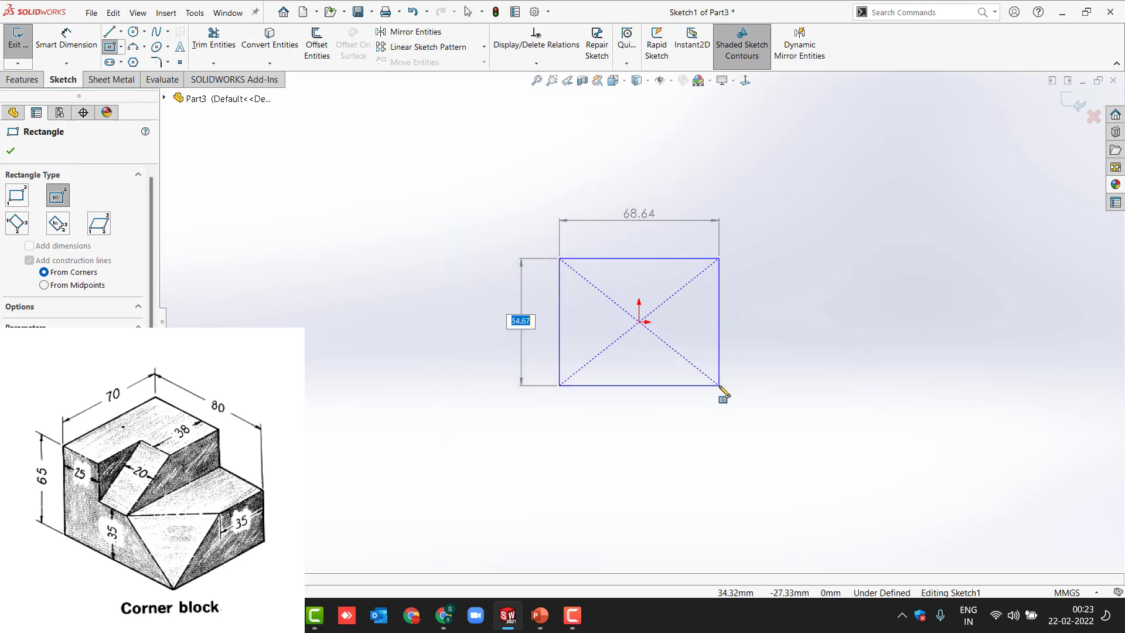
{"action": "type", "text": "65"}
{"action": "key", "text": "Tab"}
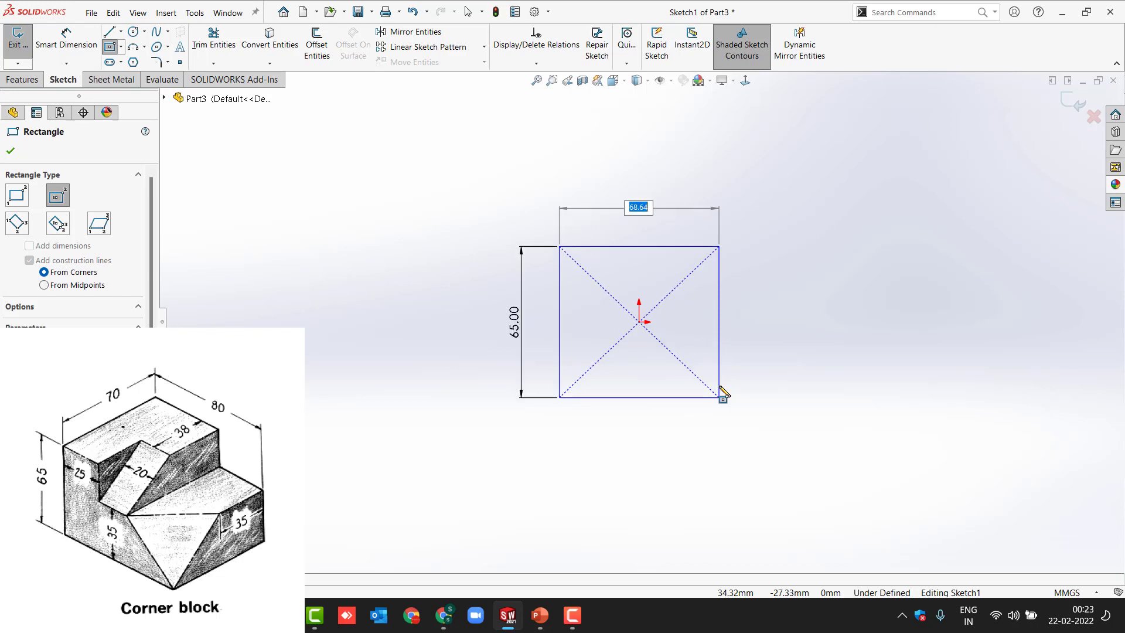
{"action": "type", "text": "70"}
{"action": "key", "text": "Return"}
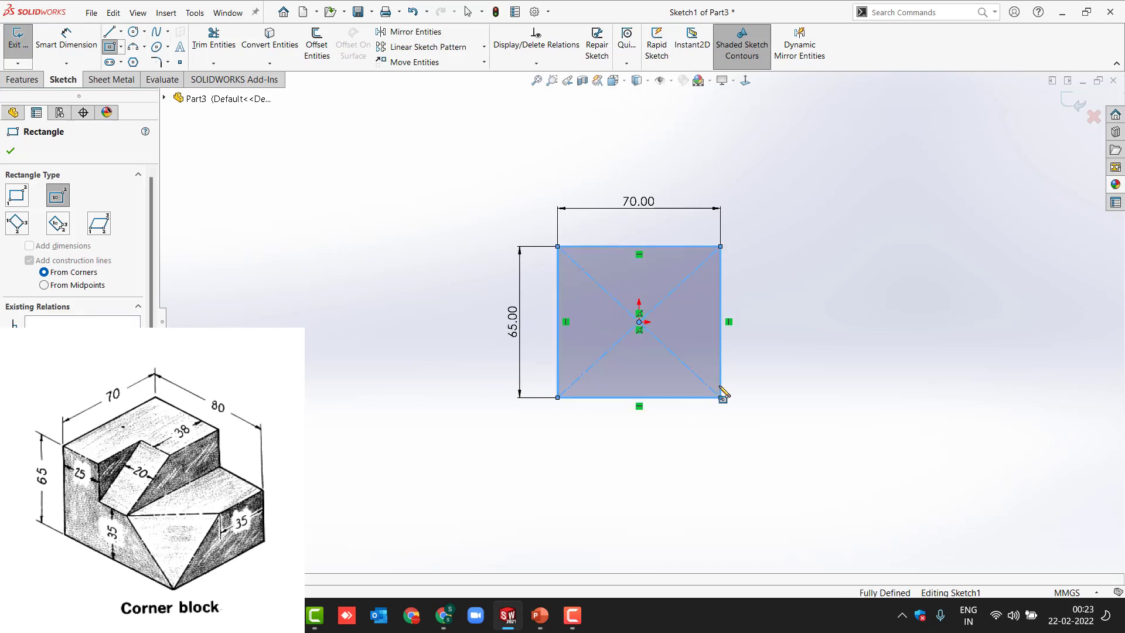
{"action": "key", "text": "Escape"}
{"action": "double_click", "coordinate": [436, 268]}
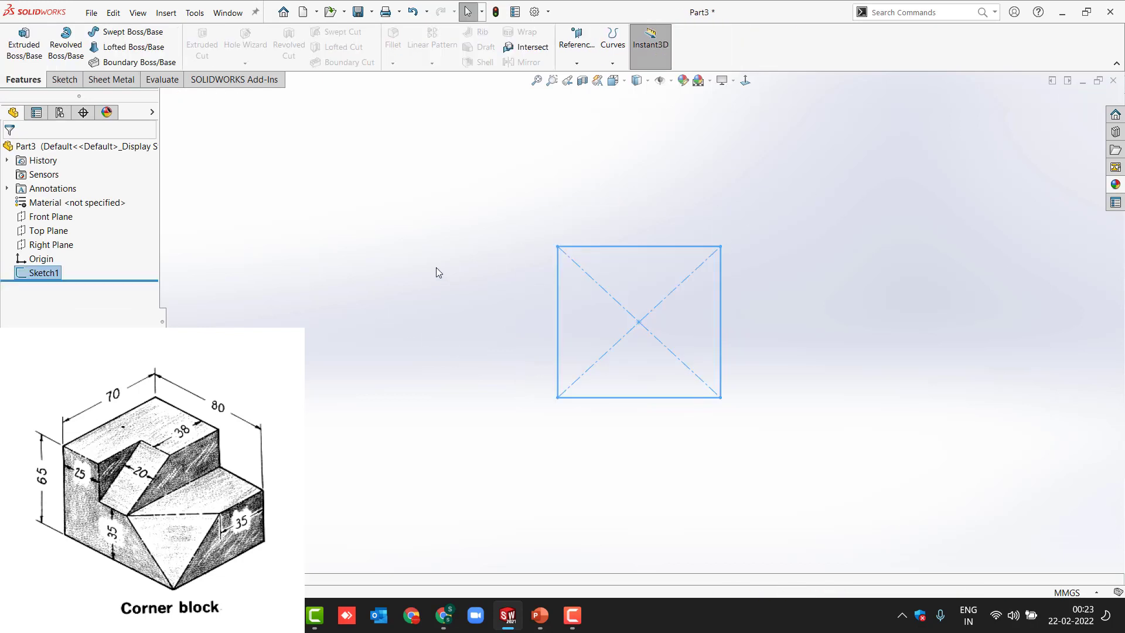
- Extrude the rectangle with a blind depth of 80 mm
{"action": "mouse_move", "coordinate": [436, 268]}
{"action": "middle_mouse_down"}
{"action": "mouse_move", "coordinate": [474, 309]}
{"action": "mouse_move", "coordinate": [489, 351]}
{"action": "middle_mouse_up"}
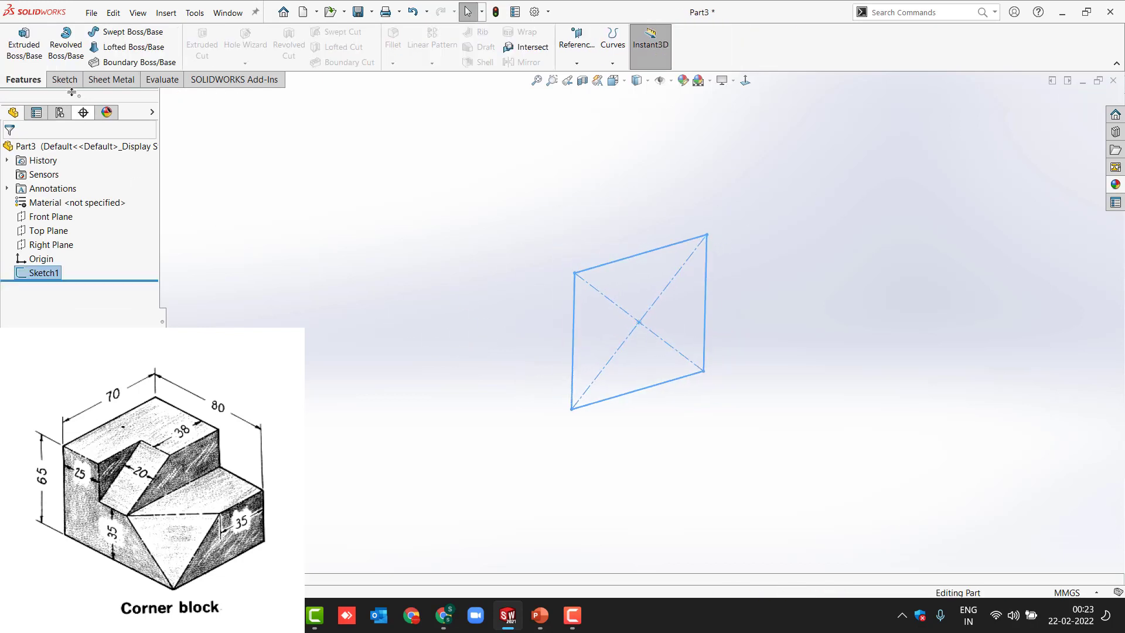
{"action": "left_click", "coordinate": [24, 44]}
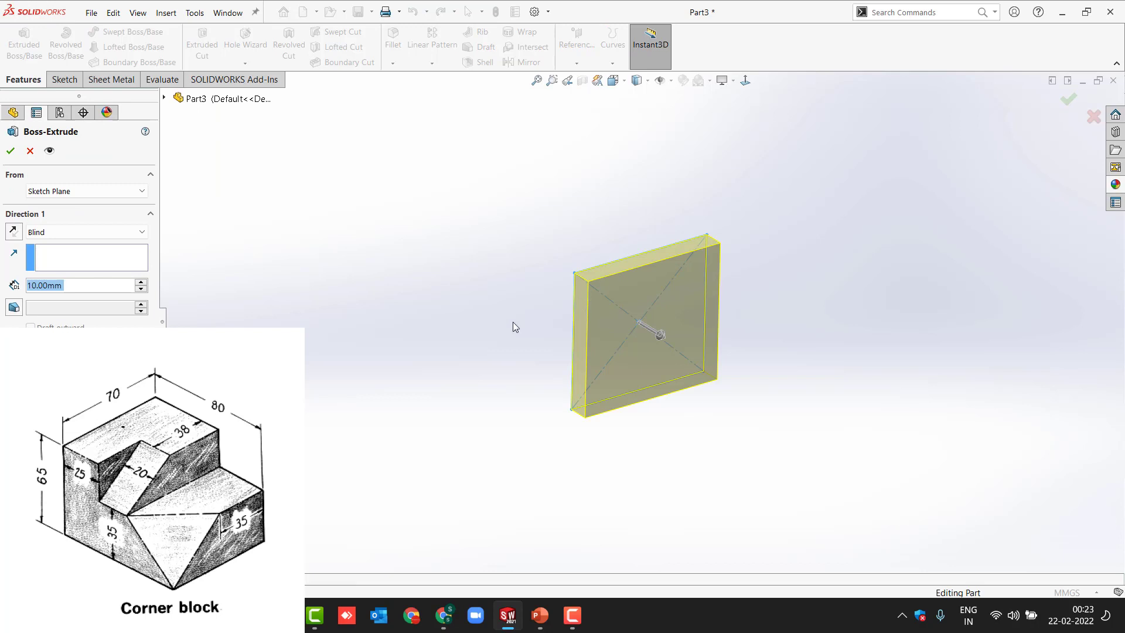
{"action": "type", "text": "80"}
{"action": "key", "text": "Return"}
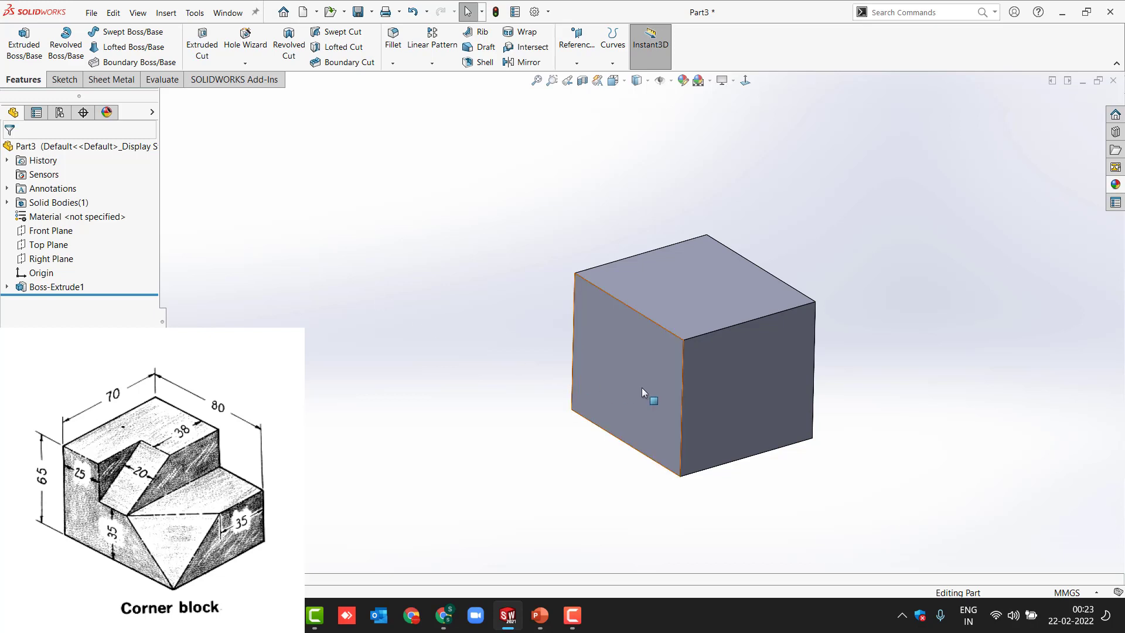
- Sketch a closed four-sided profile on the block's front face, from its side edges to the top edge, with a slanted line about 34 mm long
{"action": "left_click", "coordinate": [715, 378]}
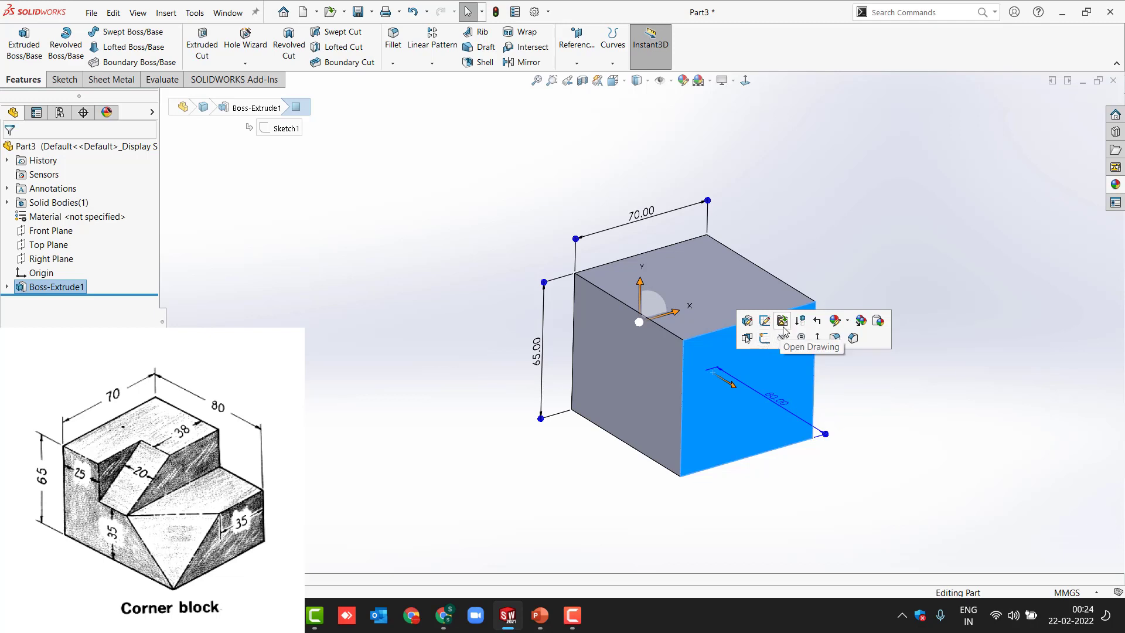
{"action": "left_click", "coordinate": [765, 339]}
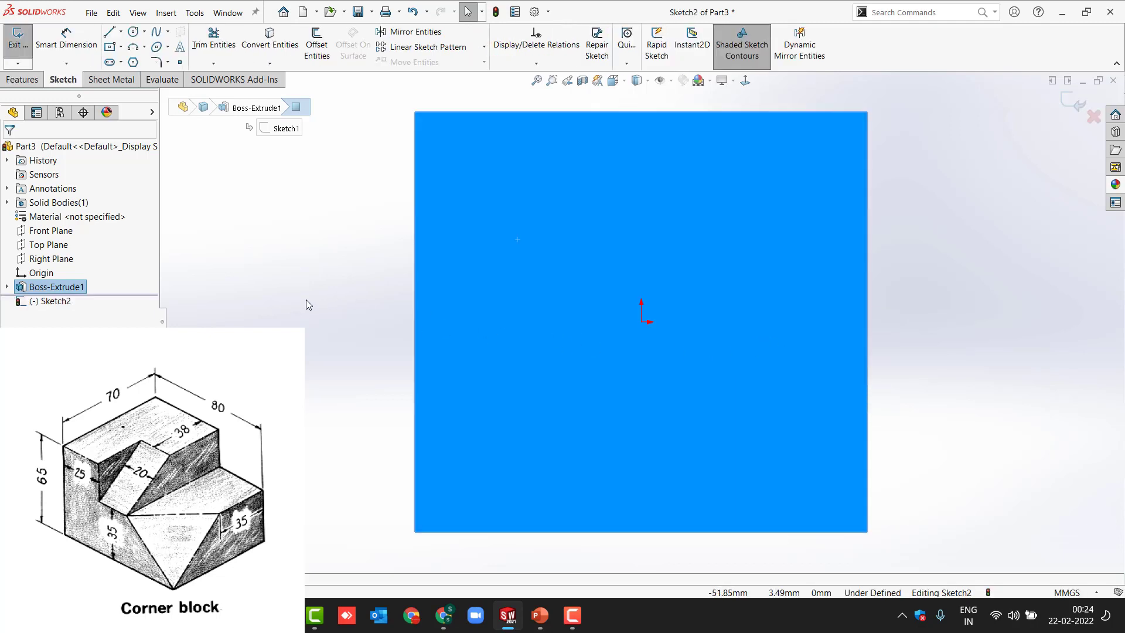
{"action": "left_click", "coordinate": [110, 32]}
{"action": "left_click", "coordinate": [414, 272]}
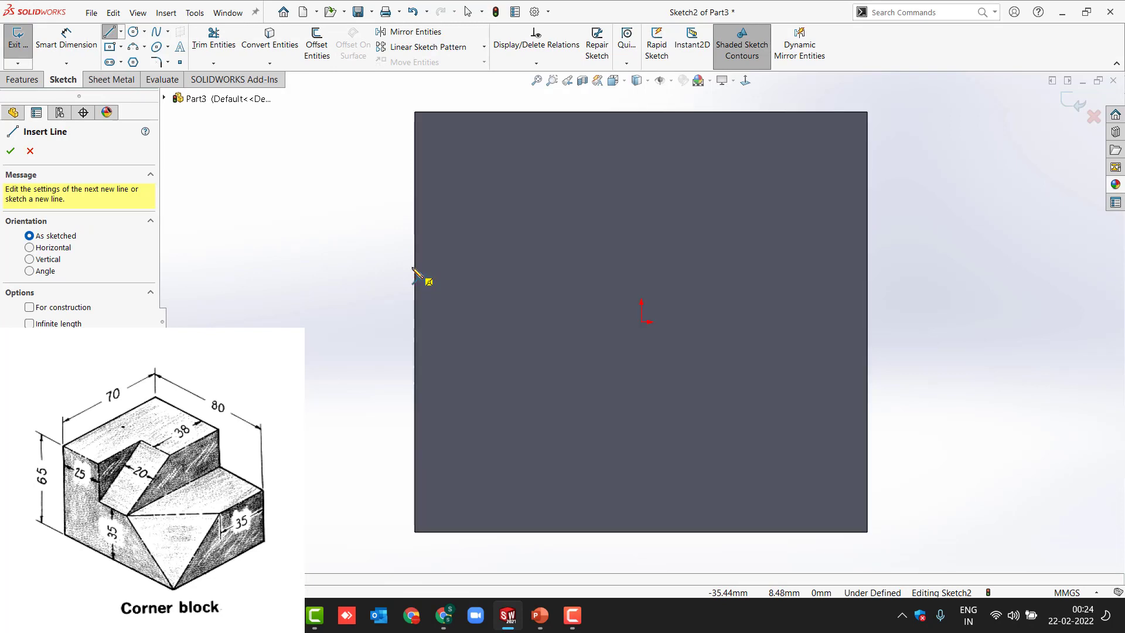
{"action": "left_click", "coordinate": [869, 264]}
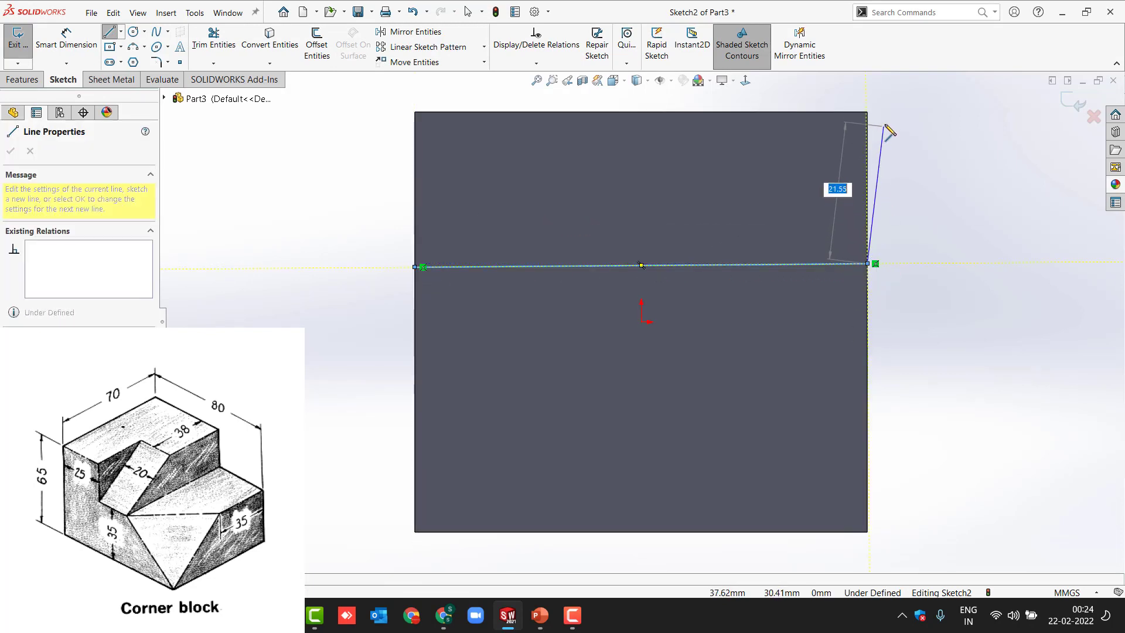
{"action": "left_click", "coordinate": [868, 113]}
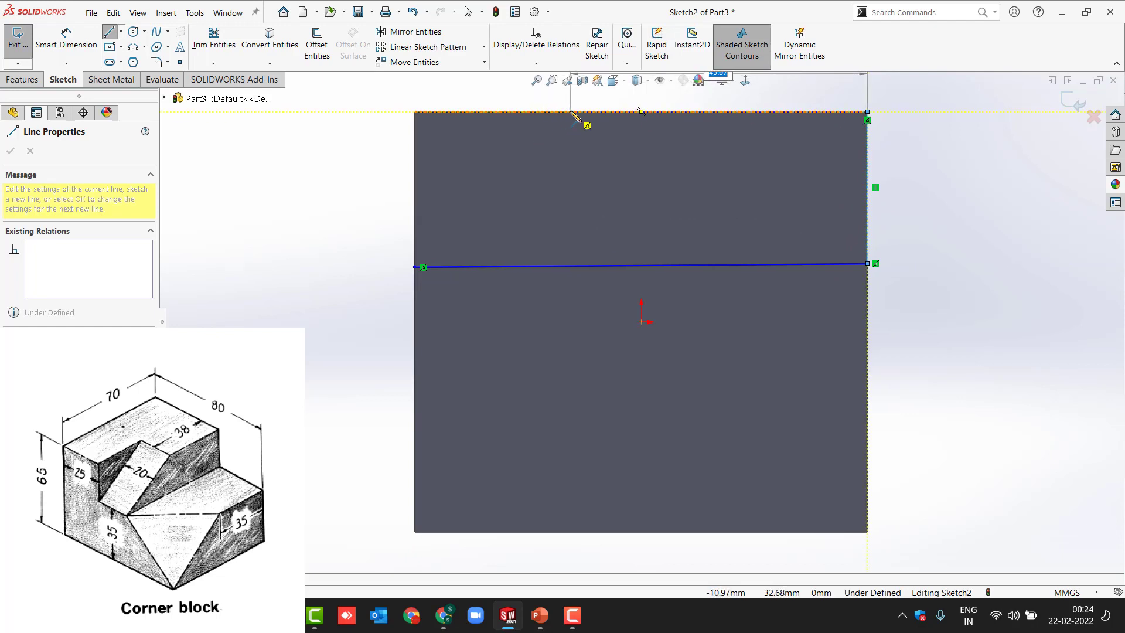
{"action": "left_click", "coordinate": [569, 111]}
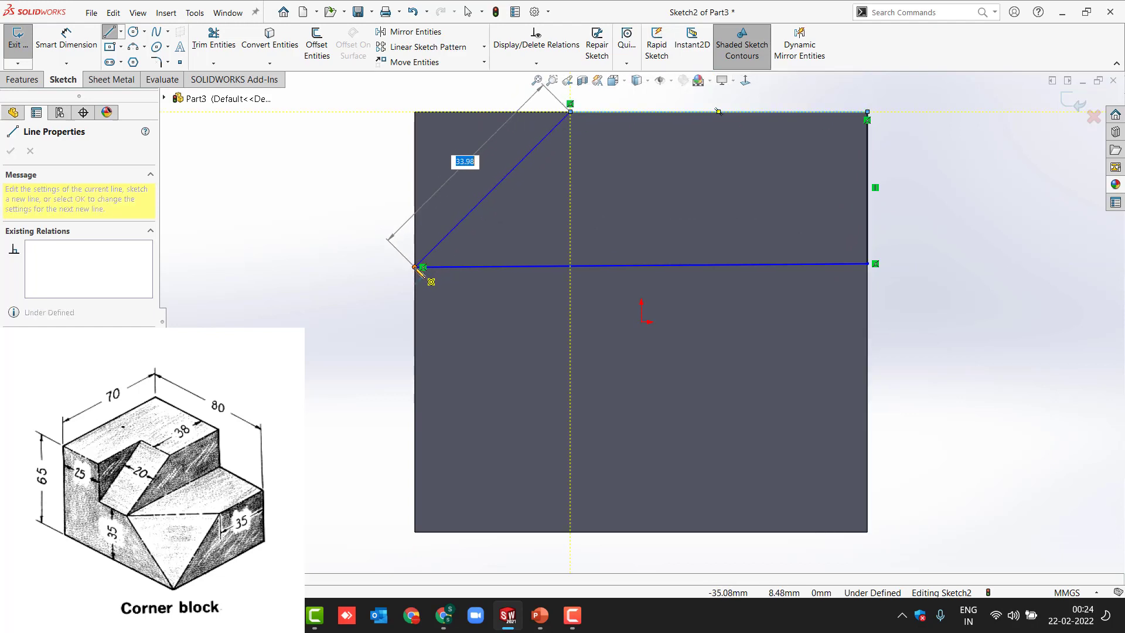
{"action": "left_click", "coordinate": [416, 266]}
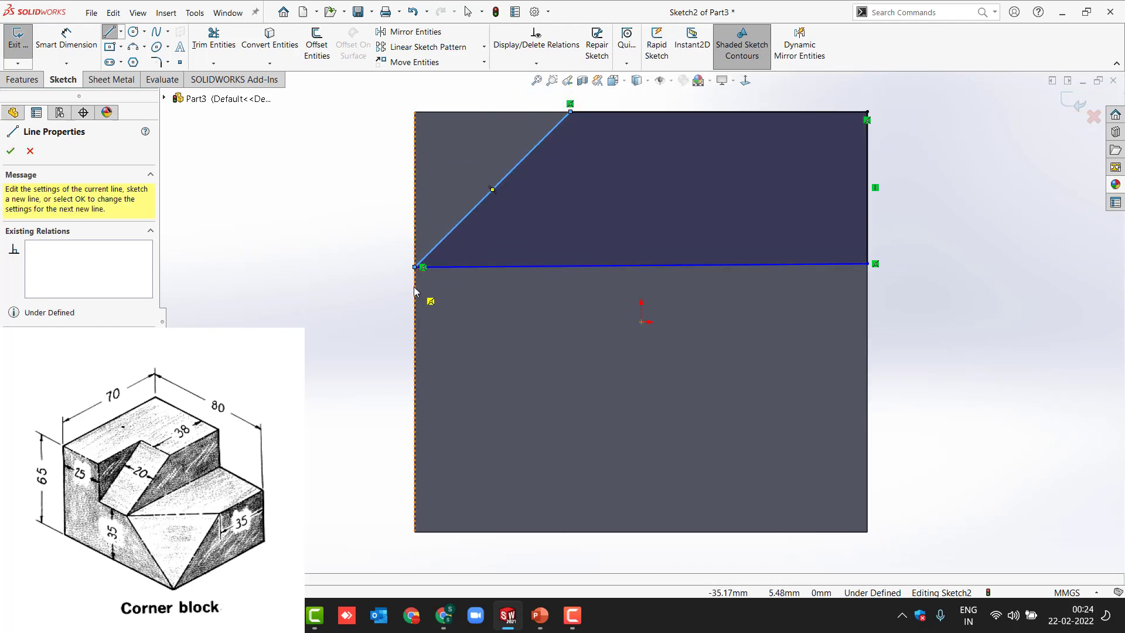
- Try to dimension the profile's lower line from the block's bottom edge with a value of 35
{"action": "key", "text": "d"}
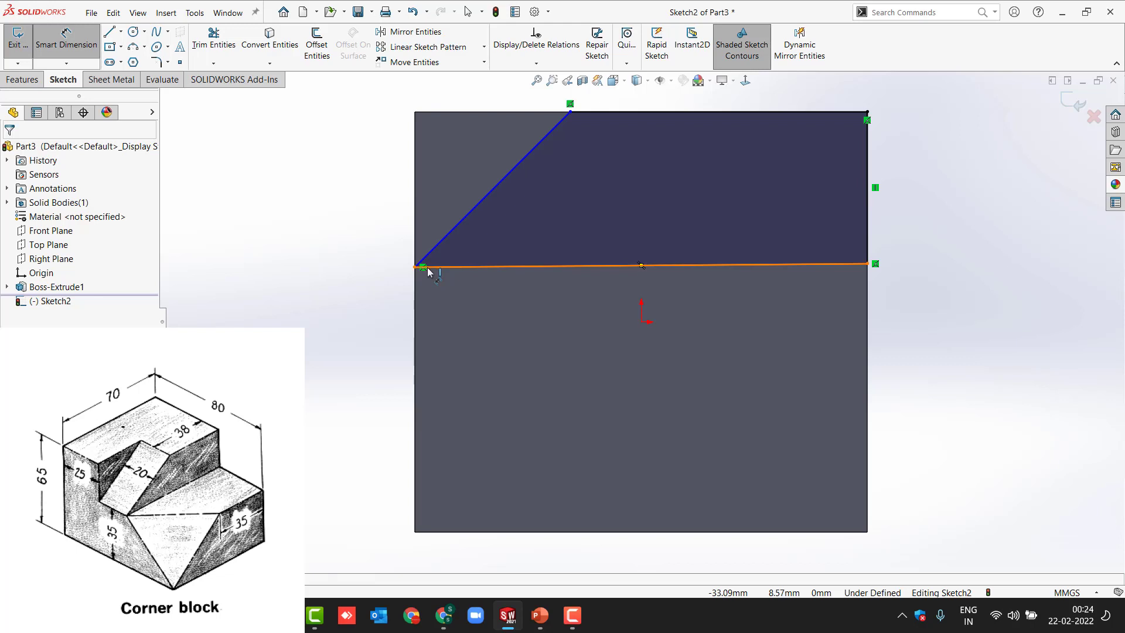
{"action": "left_click", "coordinate": [473, 268]}
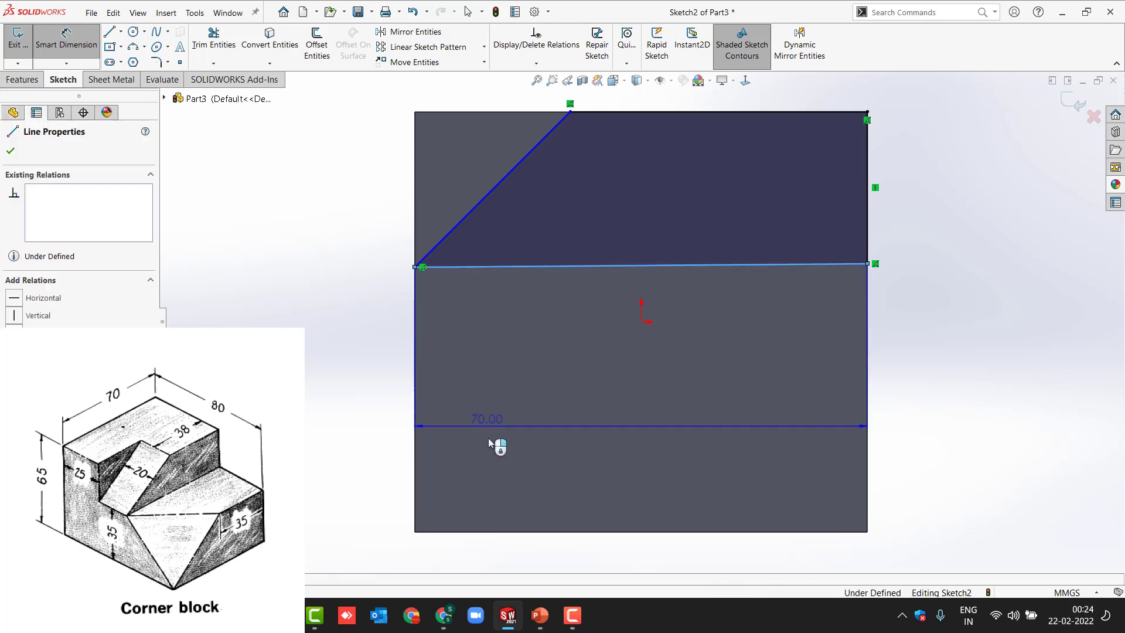
{"action": "left_click", "coordinate": [495, 532]}
{"action": "left_click", "coordinate": [317, 424]}
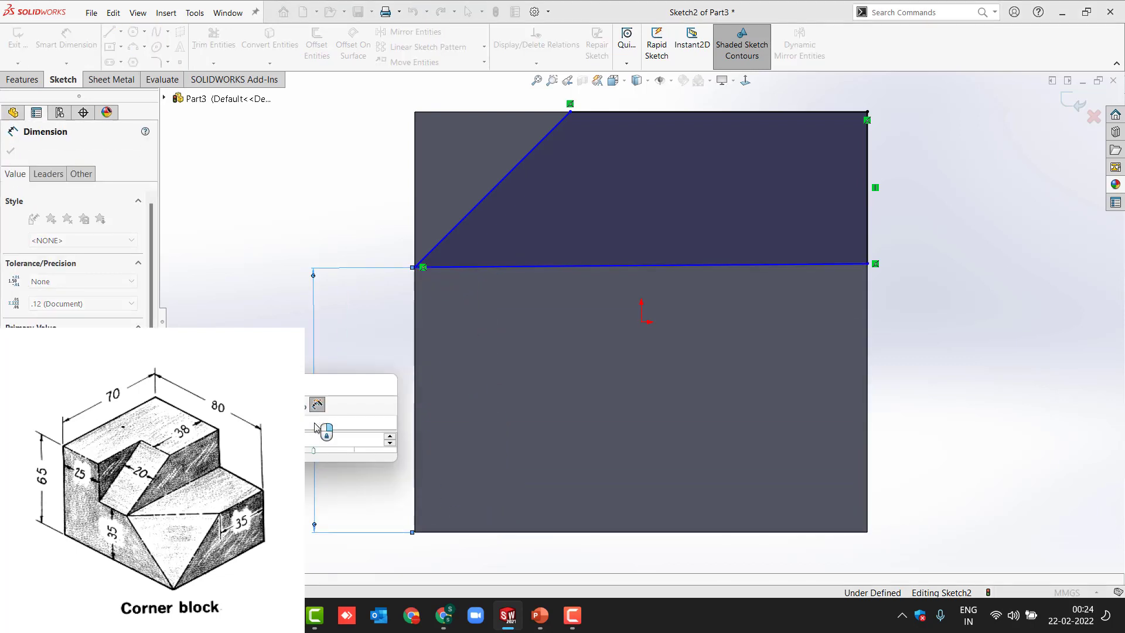
{"action": "type", "text": "35"}
{"action": "key", "text": "Return"}
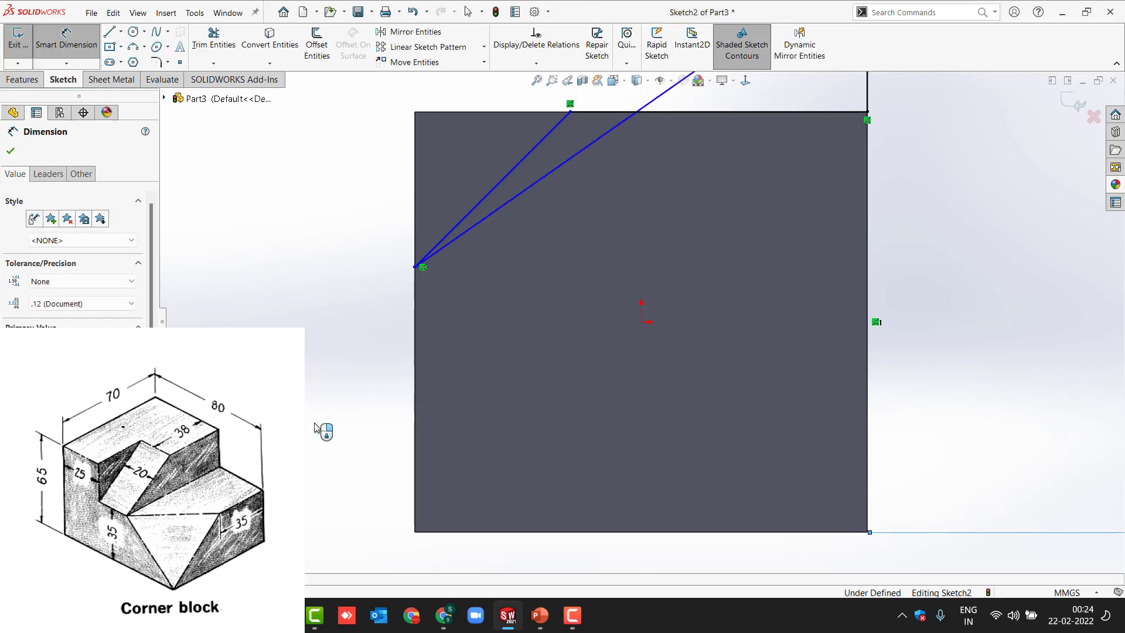
{"action": "key", "text": "ctrl+z"}
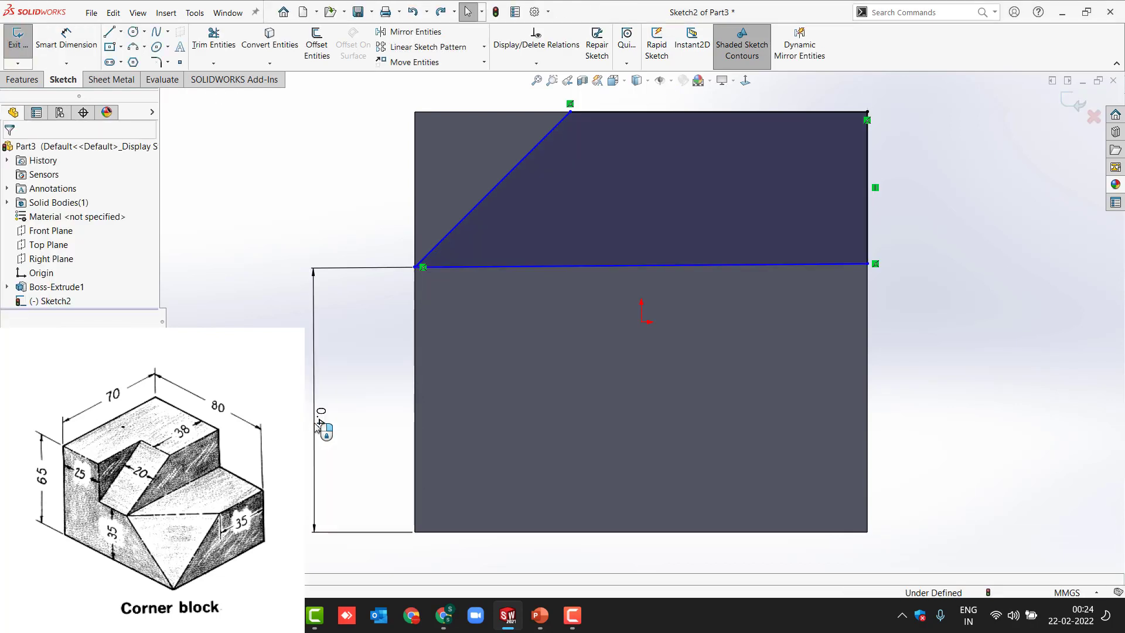
- Make the profile's lower line horizontal and delete the conflicting angle dimension
{"action": "left_click", "coordinate": [561, 265]}
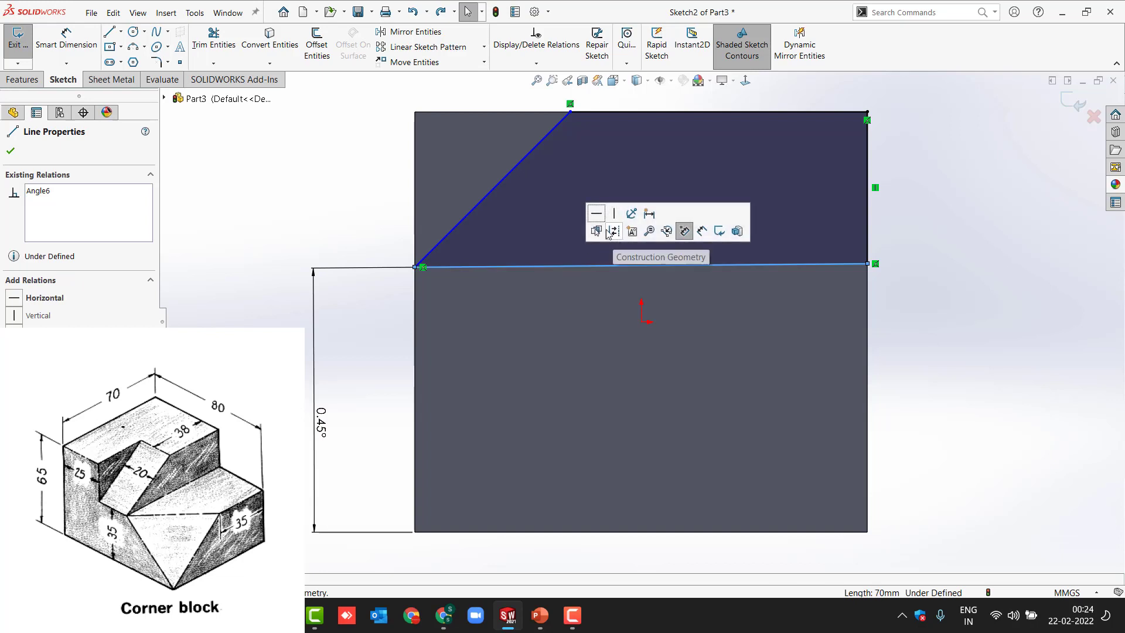
{"action": "left_click", "coordinate": [598, 221]}
{"action": "key", "text": "Escape"}
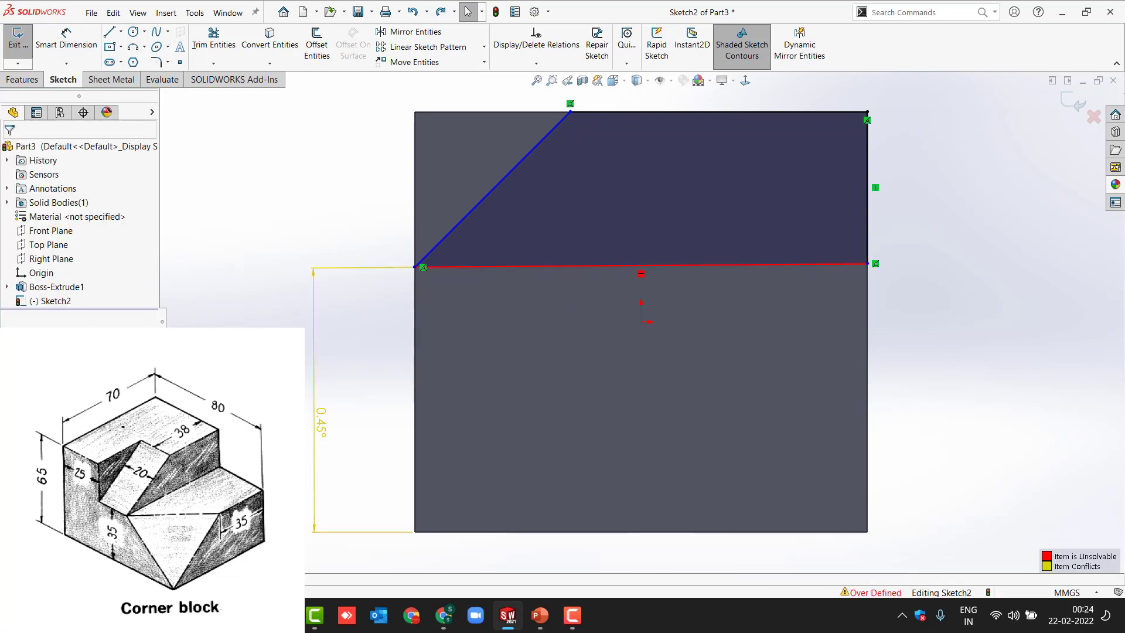
{"action": "right_click", "coordinate": [321, 421]}
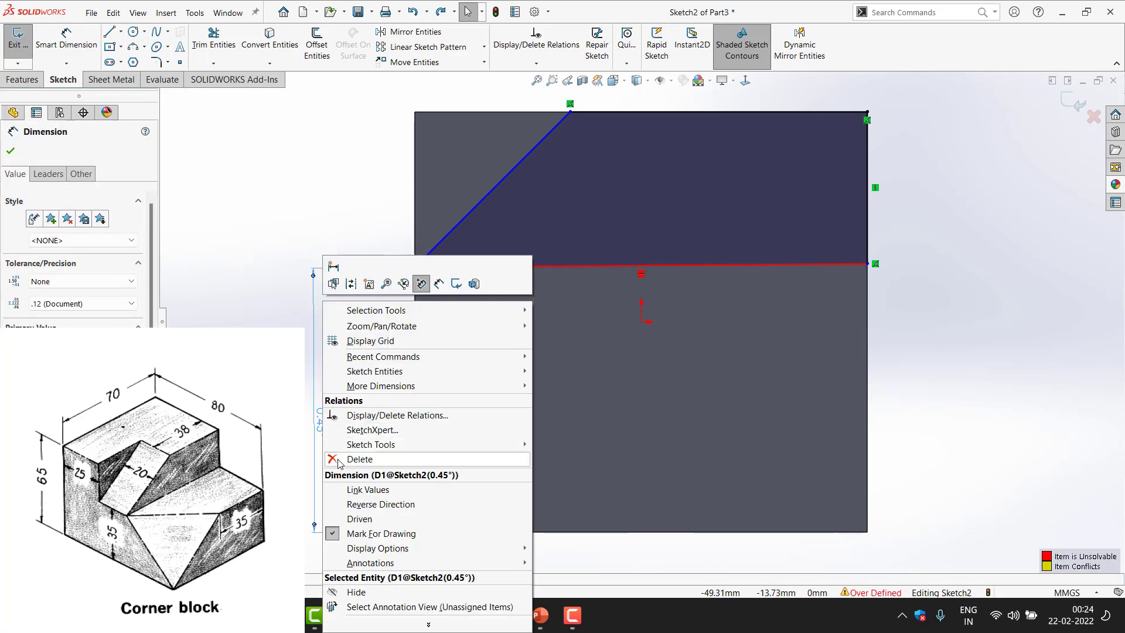
{"action": "left_click", "coordinate": [351, 458]}
{"action": "key", "text": "d"}
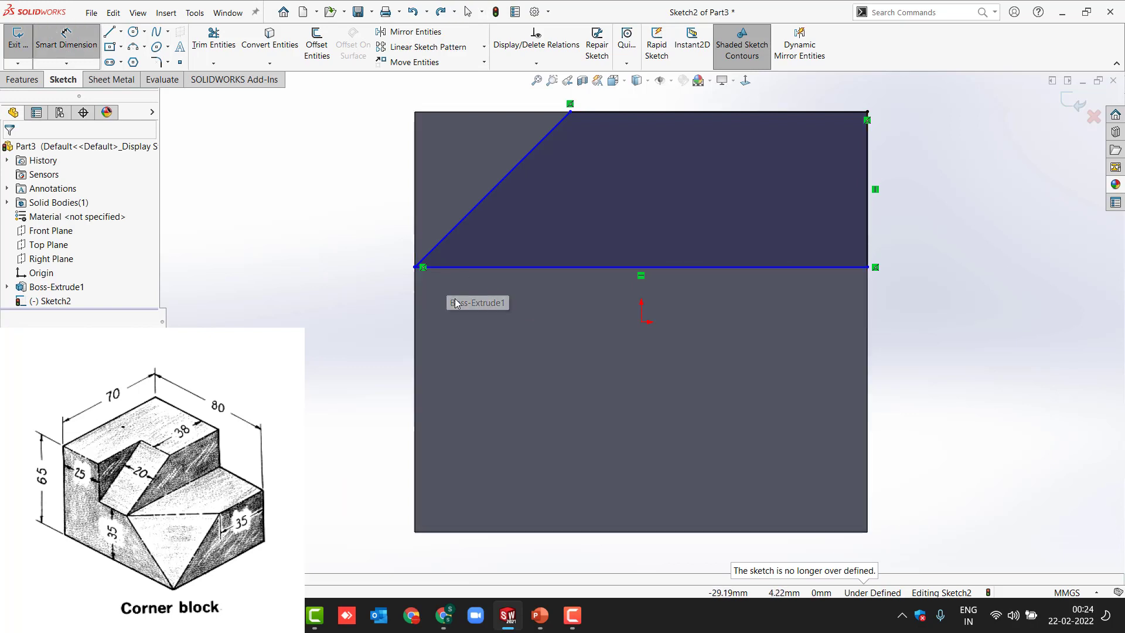
- Dimension the profile's lower line 35 mm above the block's bottom edge
{"action": "left_click", "coordinate": [485, 268]}
{"action": "left_click", "coordinate": [476, 532]}
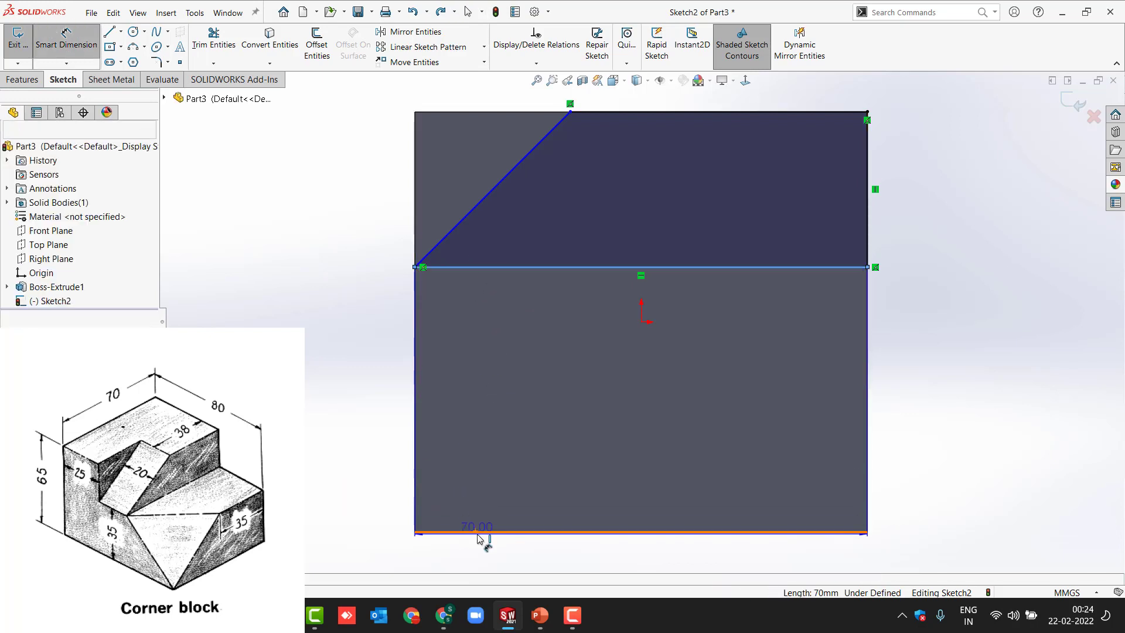
{"action": "left_click", "coordinate": [309, 482]}
{"action": "type", "text": "35"}
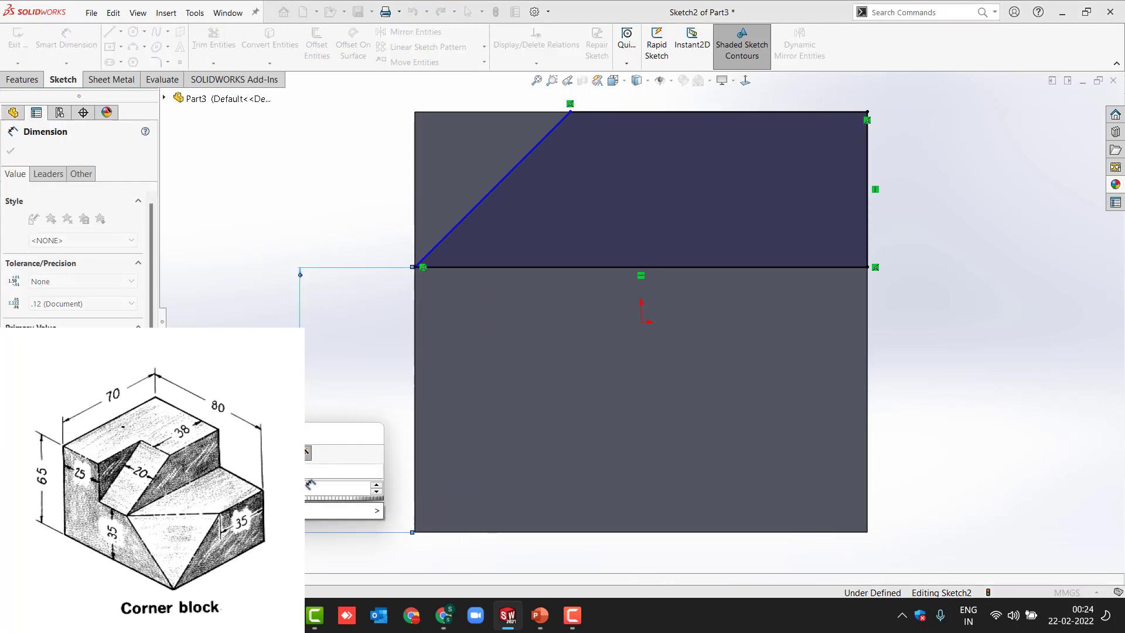
{"action": "key", "text": "Return"}
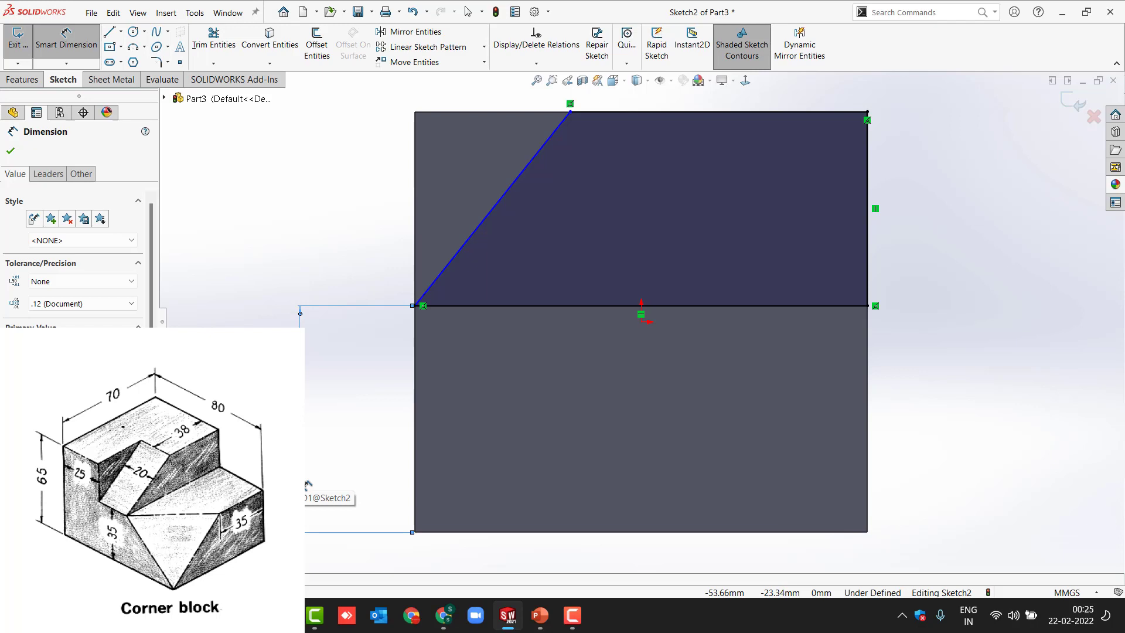
- Dimension the profile's top line to 38 mm and exit the sketch
{"action": "left_click", "coordinate": [606, 112]}
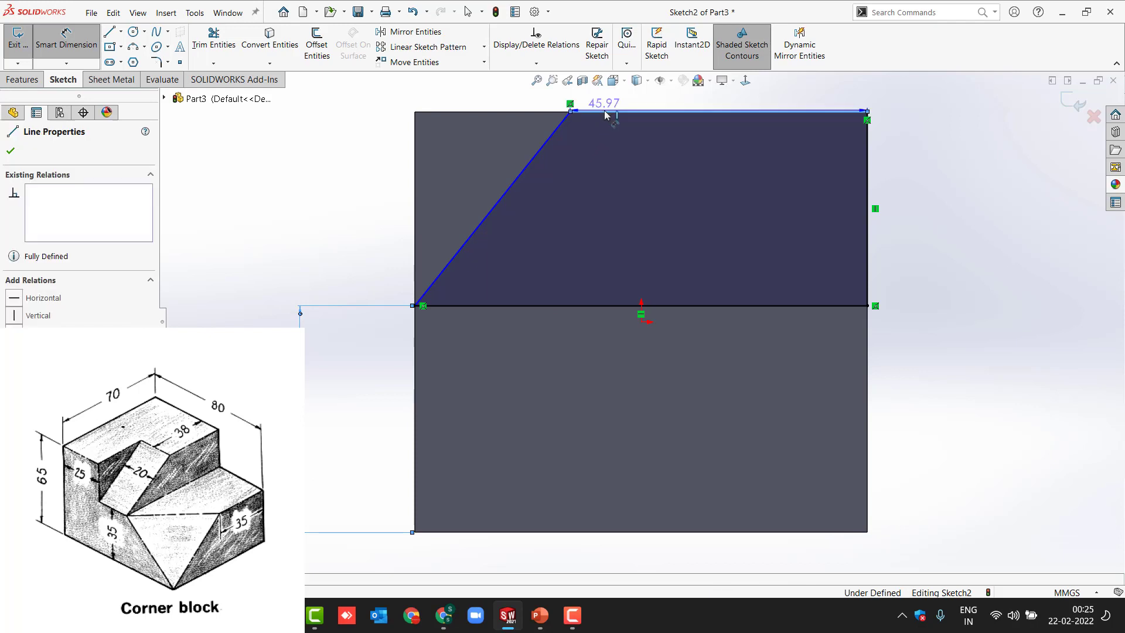
{"action": "left_click", "coordinate": [614, 83]}
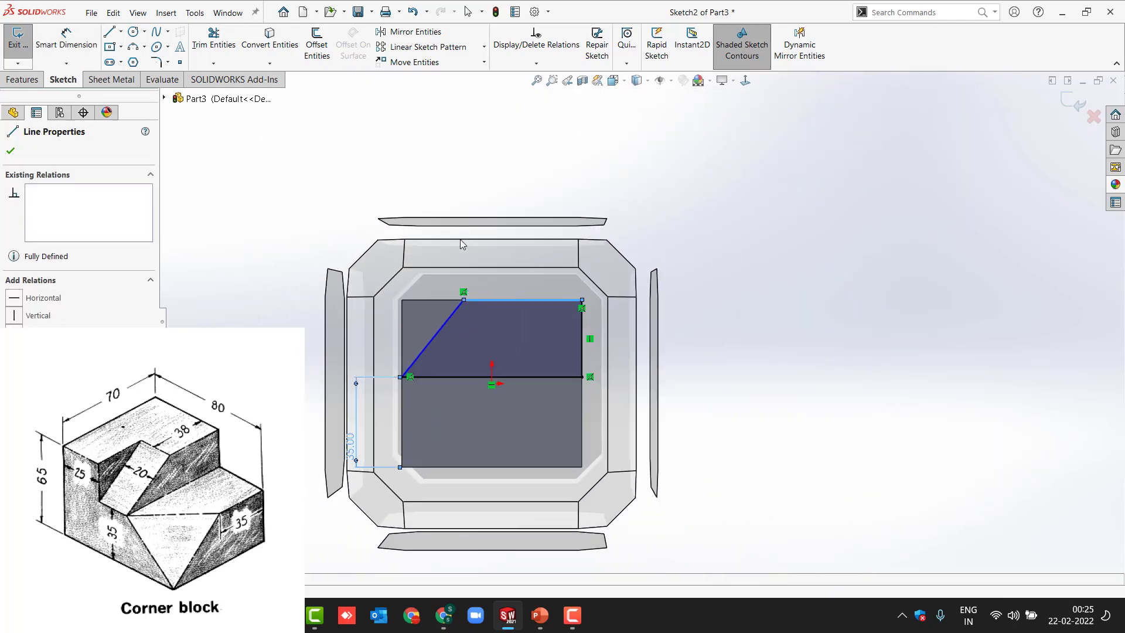
{"action": "left_click", "coordinate": [504, 290]}
{"action": "left_click", "coordinate": [725, 123]}
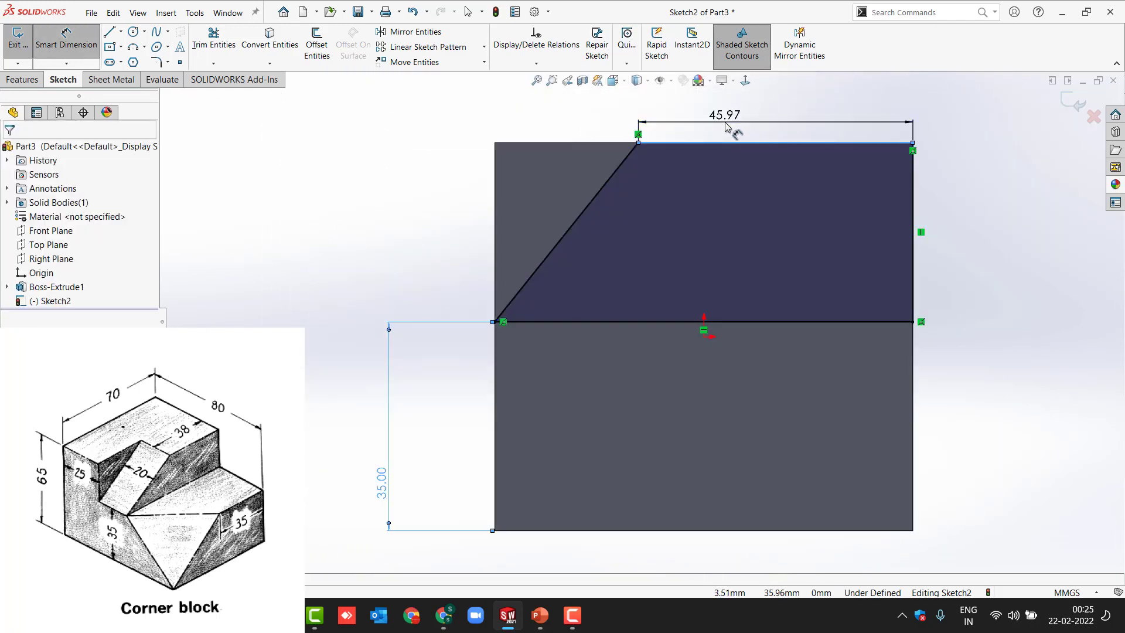
{"action": "type", "text": "38"}
{"action": "key", "text": "Return"}
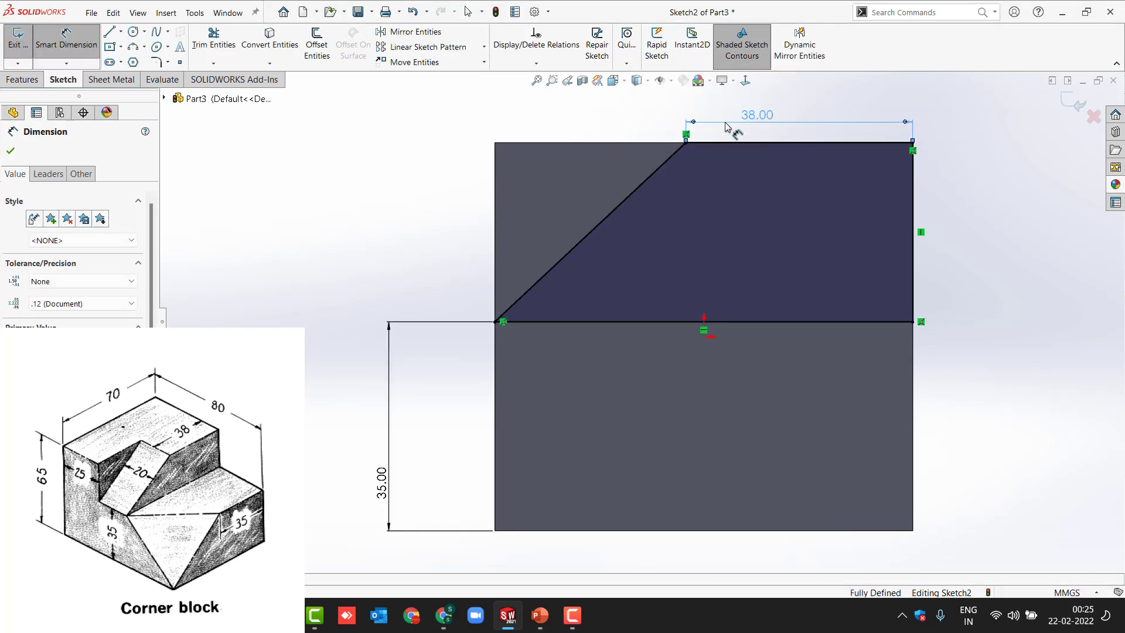
{"action": "left_click", "coordinate": [11, 153]}
{"action": "left_click", "coordinate": [1075, 104]}
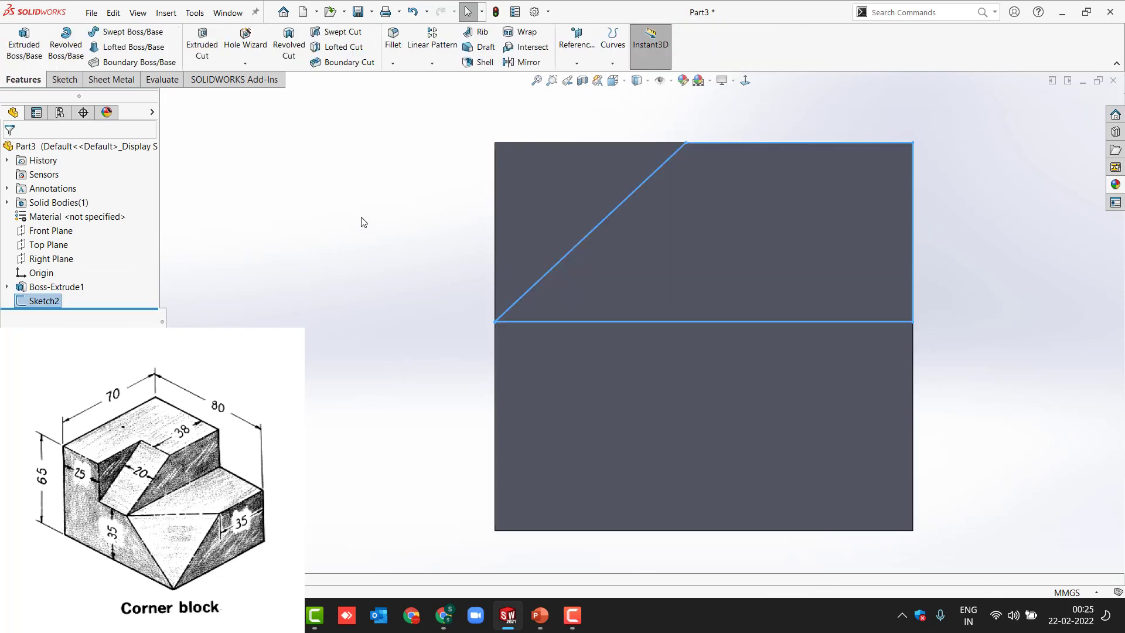
- Try to extrude the profile as a boss from the sketch plane into the block, with a reversed blind depth of 35 mm
{"action": "middle_click_drag", "start_coordinate": [363, 221], "coordinate": [421, 308]}
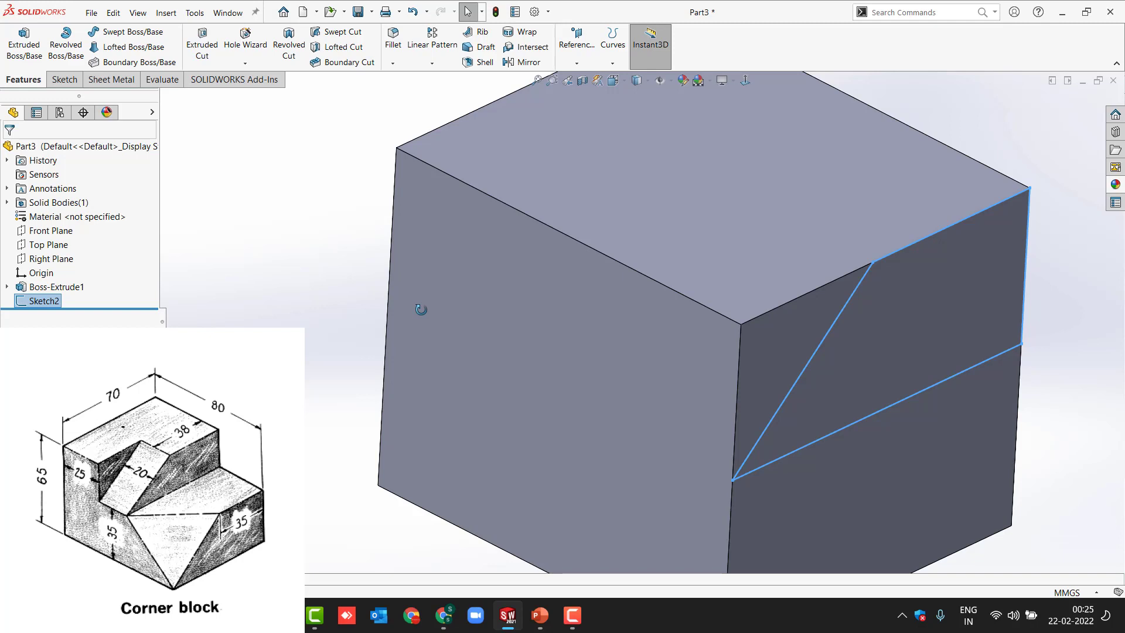
{"action": "middle_click_drag", "start_coordinate": [421, 308], "coordinate": [378, 309]}
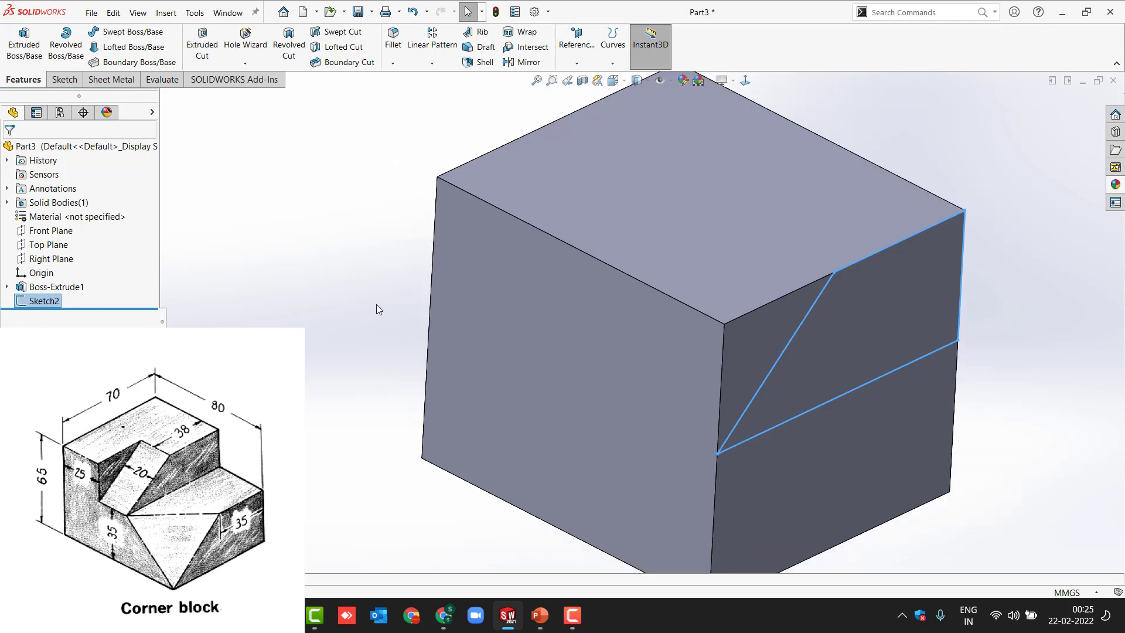
{"action": "left_click", "coordinate": [24, 42]}
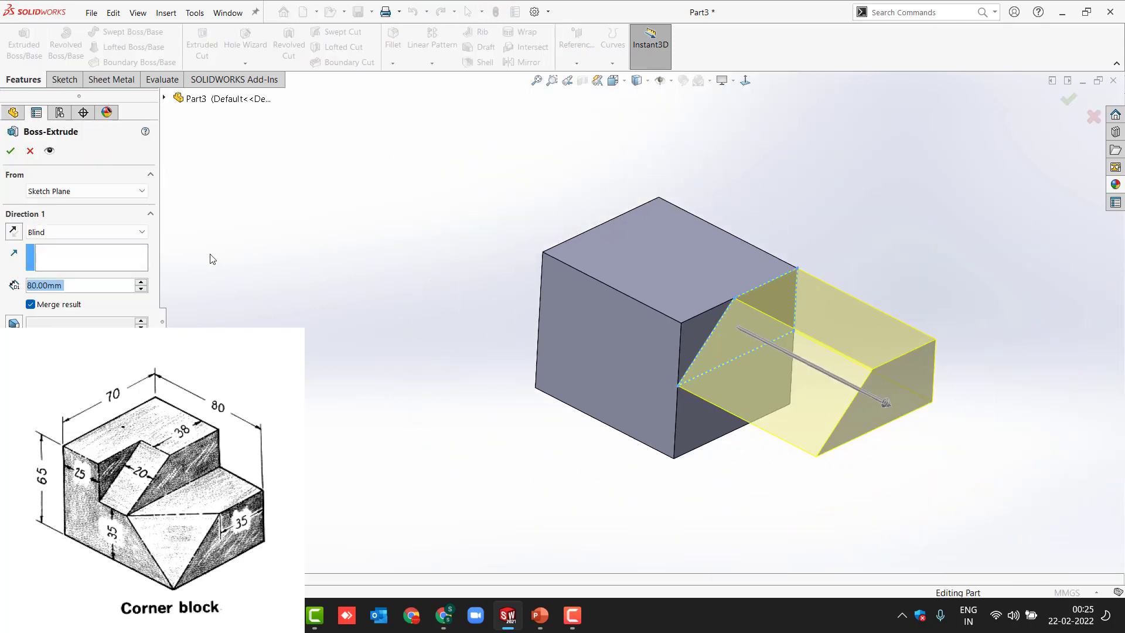
{"action": "left_click", "coordinate": [69, 193]}
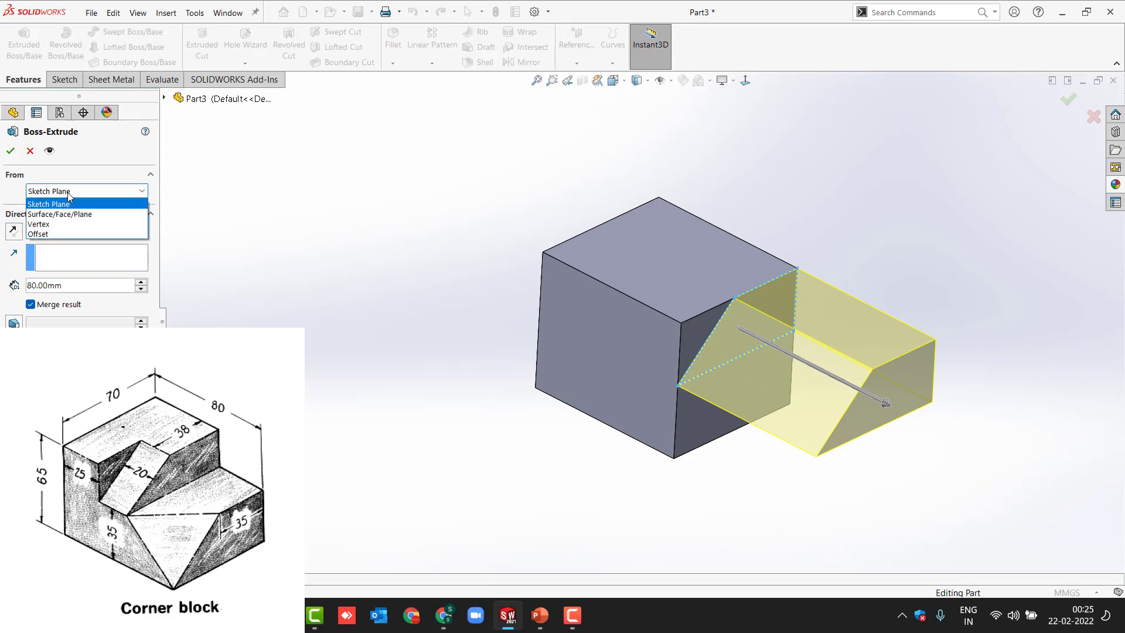
{"action": "left_click", "coordinate": [88, 203]}
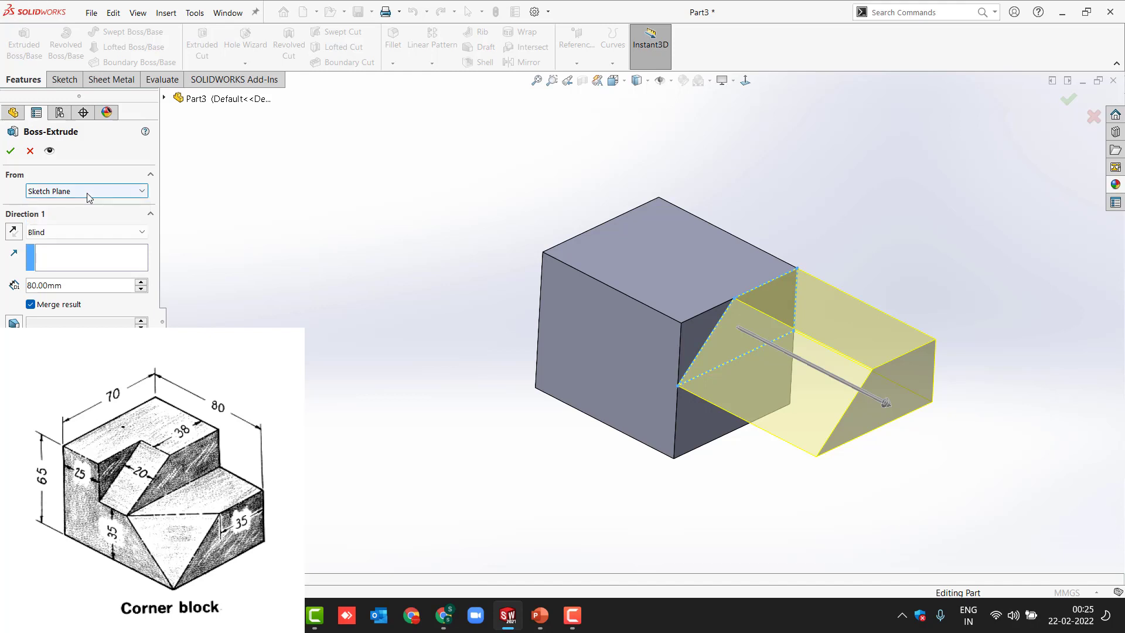
{"action": "left_click", "coordinate": [12, 235]}
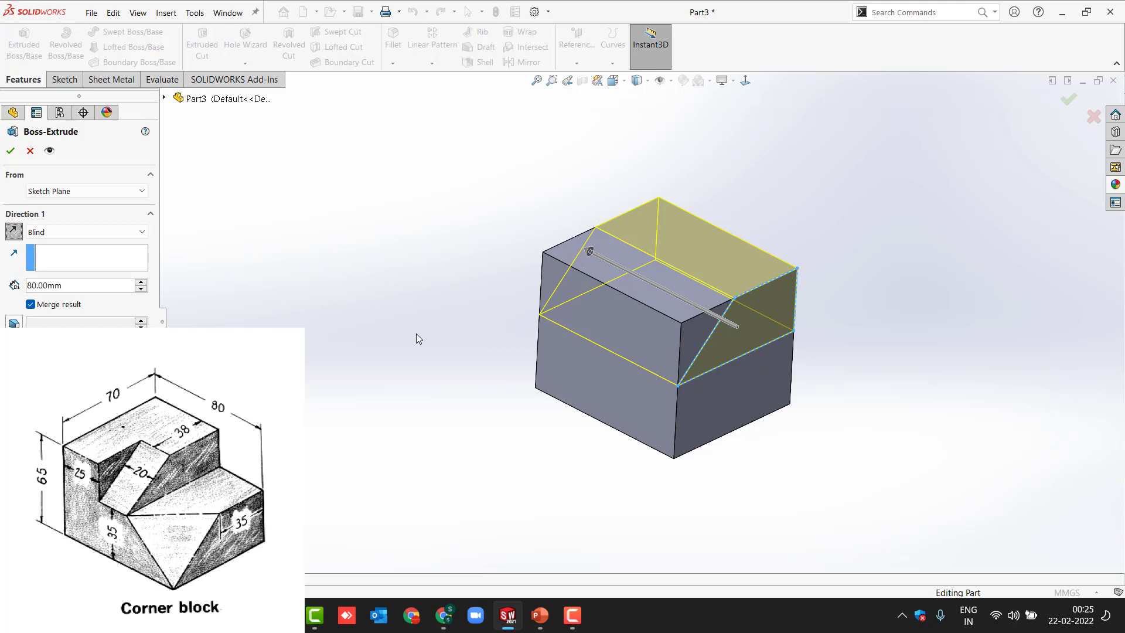
{"action": "left_click_drag", "start_coordinate": [75, 292], "coordinate": [1, 296]}
{"action": "type", "text": "35"}
{"action": "key", "text": "Return"}
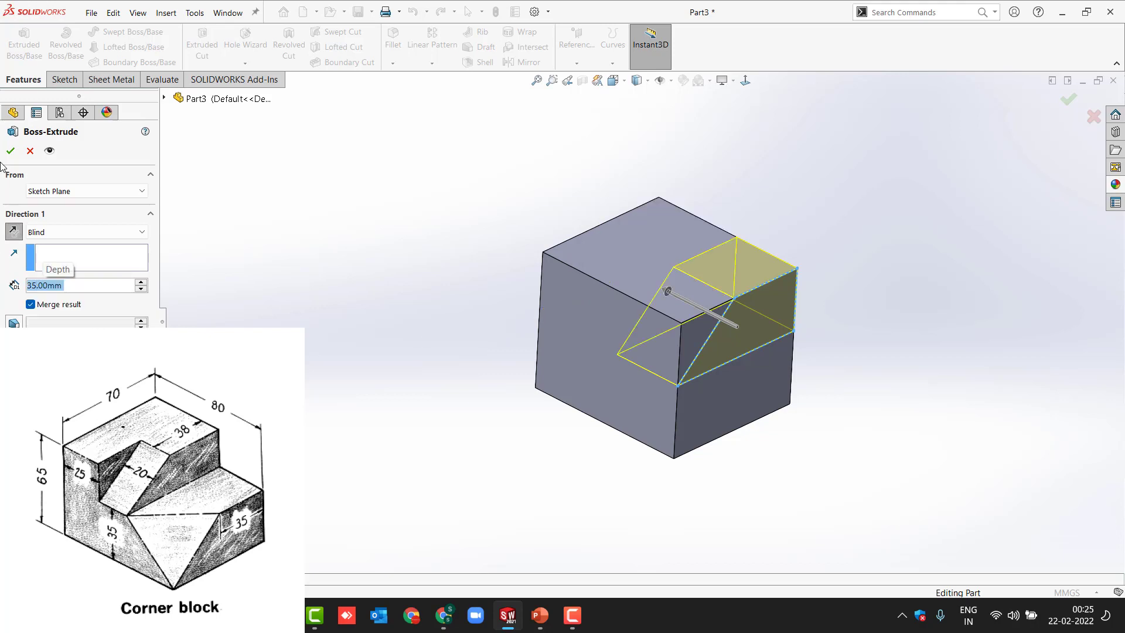
{"action": "left_click", "coordinate": [11, 151]}
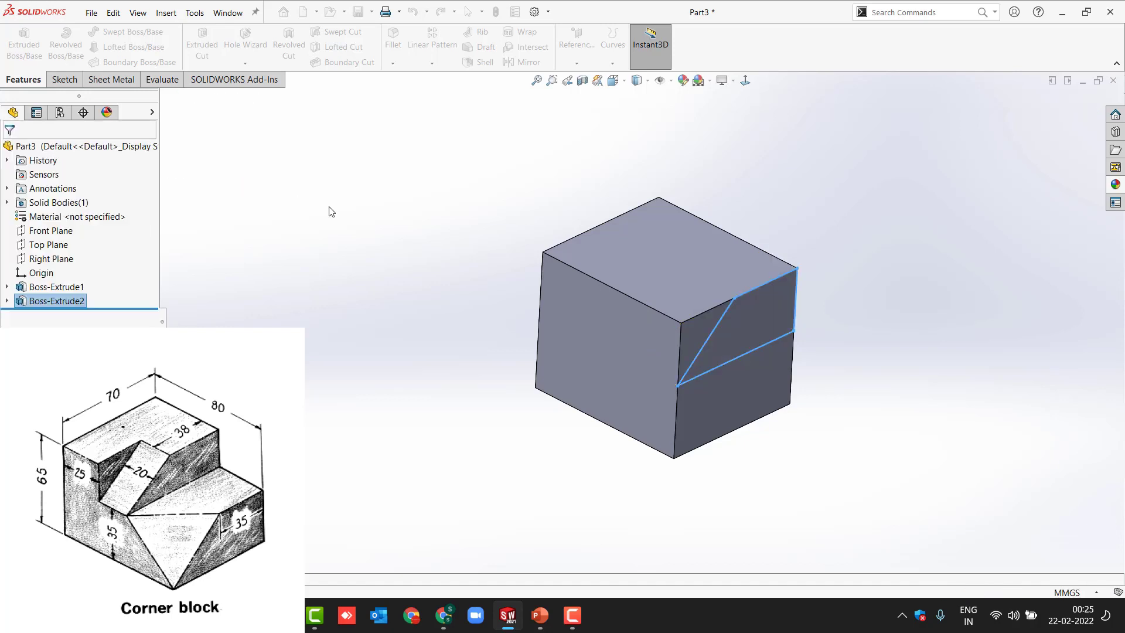
- Delete the boss extrusion made from the four-sided profile, keeping its sketch
{"action": "left_click", "coordinate": [23, 301]}
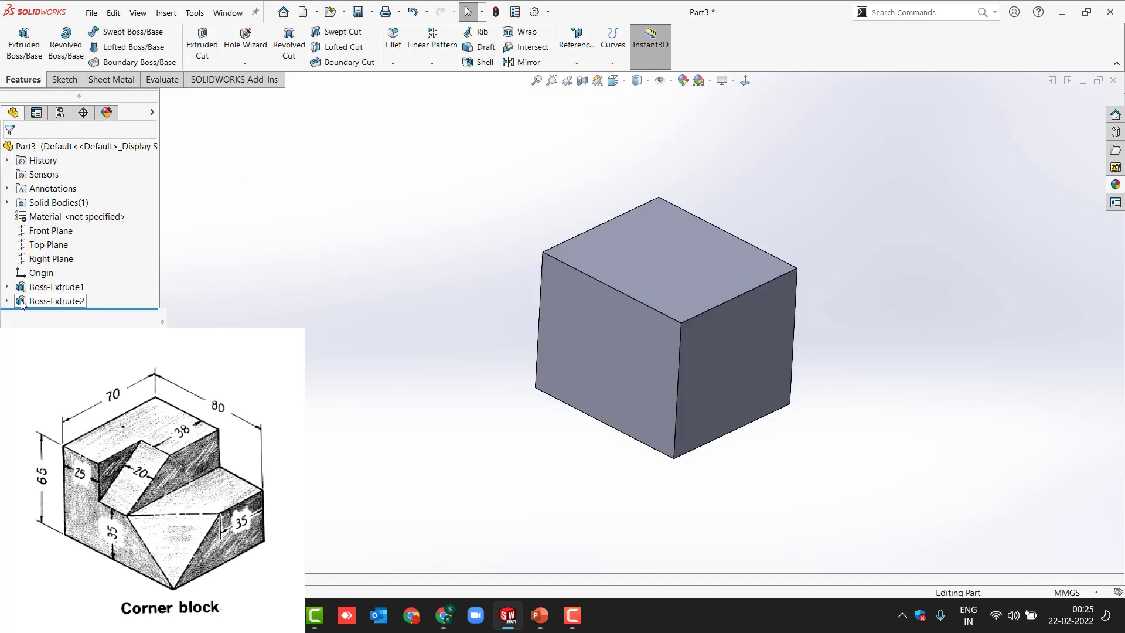
{"action": "right_click", "coordinate": [23, 301]}
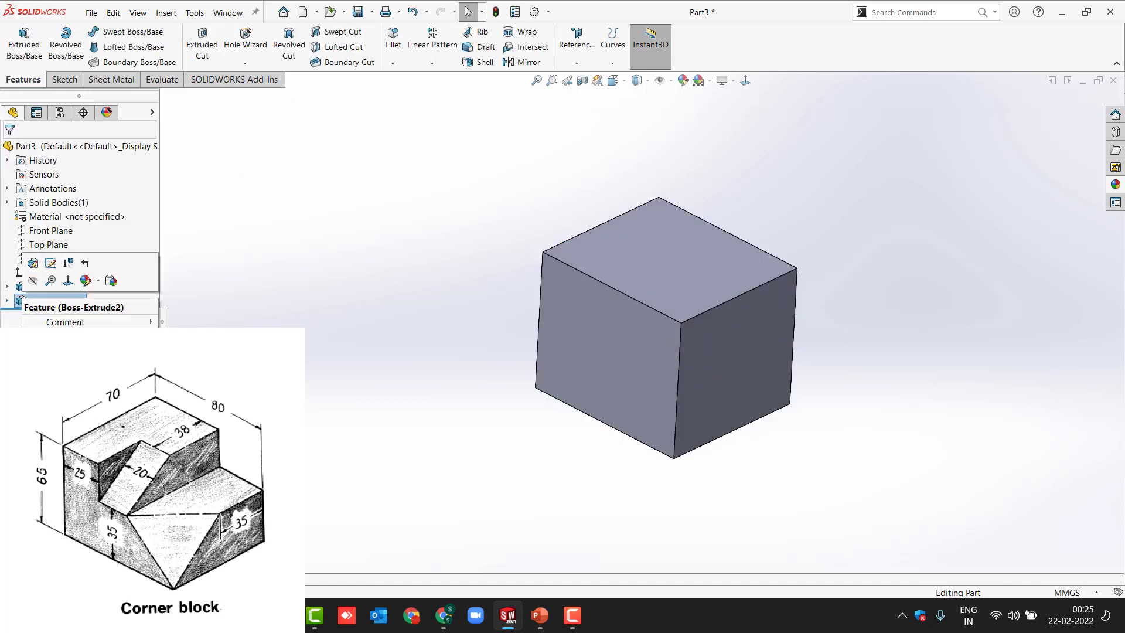
{"action": "left_click", "coordinate": [61, 366]}
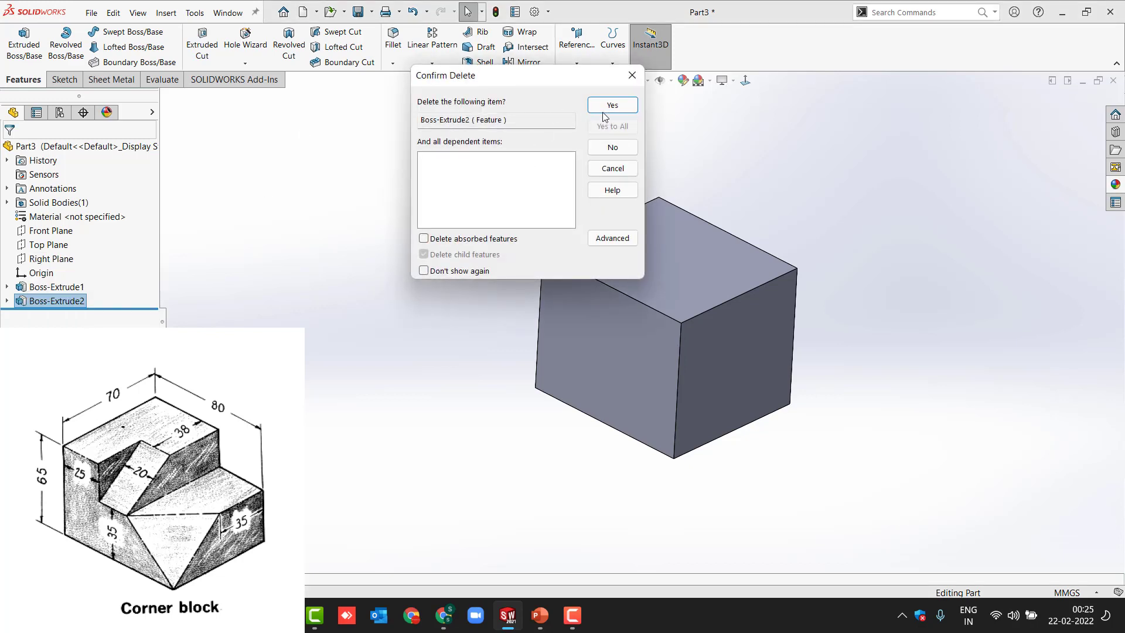
{"action": "left_click", "coordinate": [605, 109]}
- Try to cut-extrude the profile sketch into the block with a blind depth of 35 mm
{"action": "left_click", "coordinate": [206, 45]}
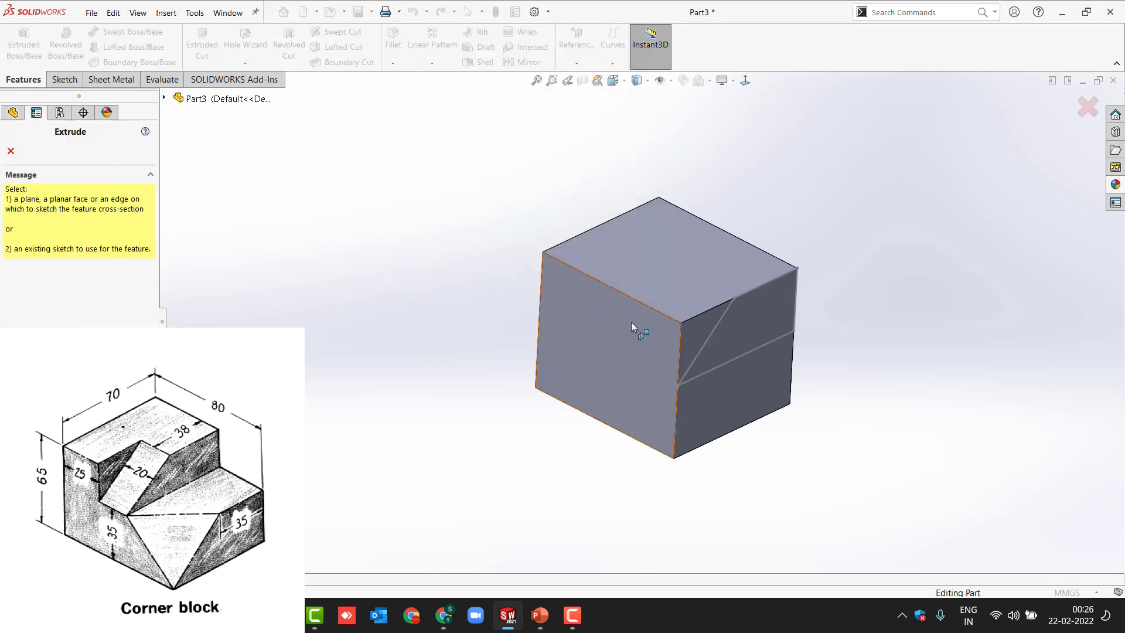
{"action": "left_click", "coordinate": [705, 342]}
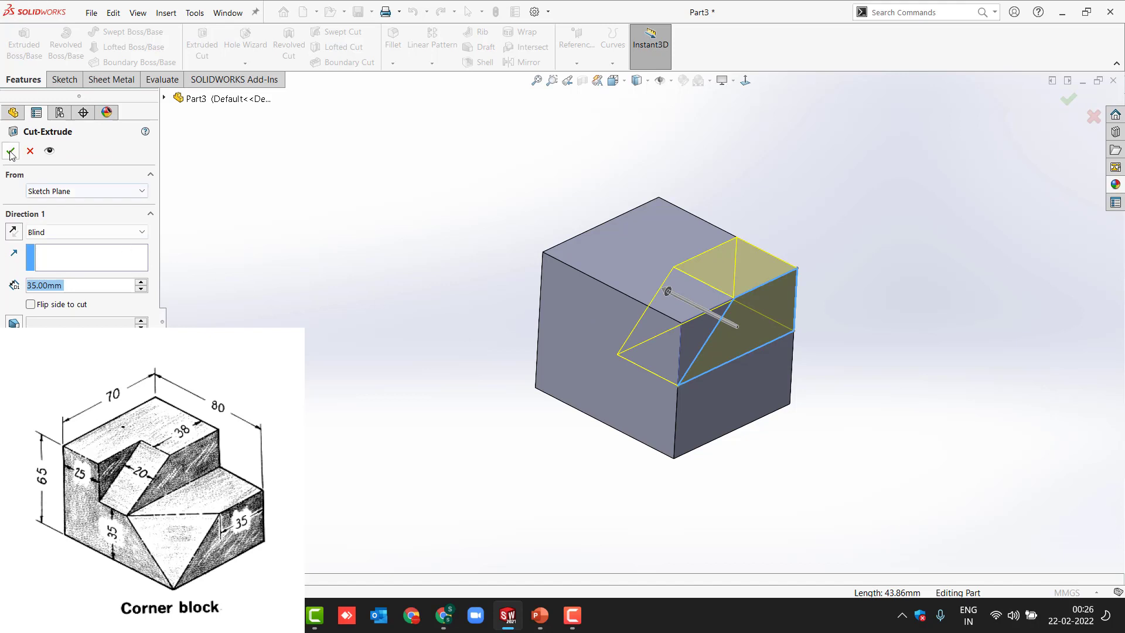
{"action": "left_click", "coordinate": [10, 151]}
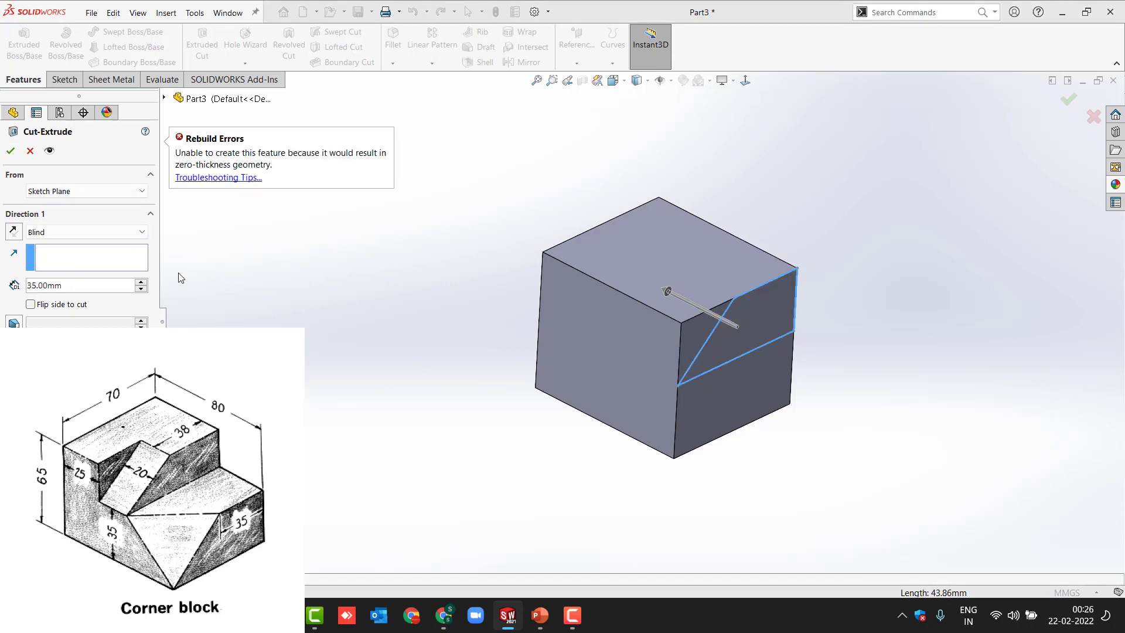
{"action": "left_click", "coordinate": [30, 151]}
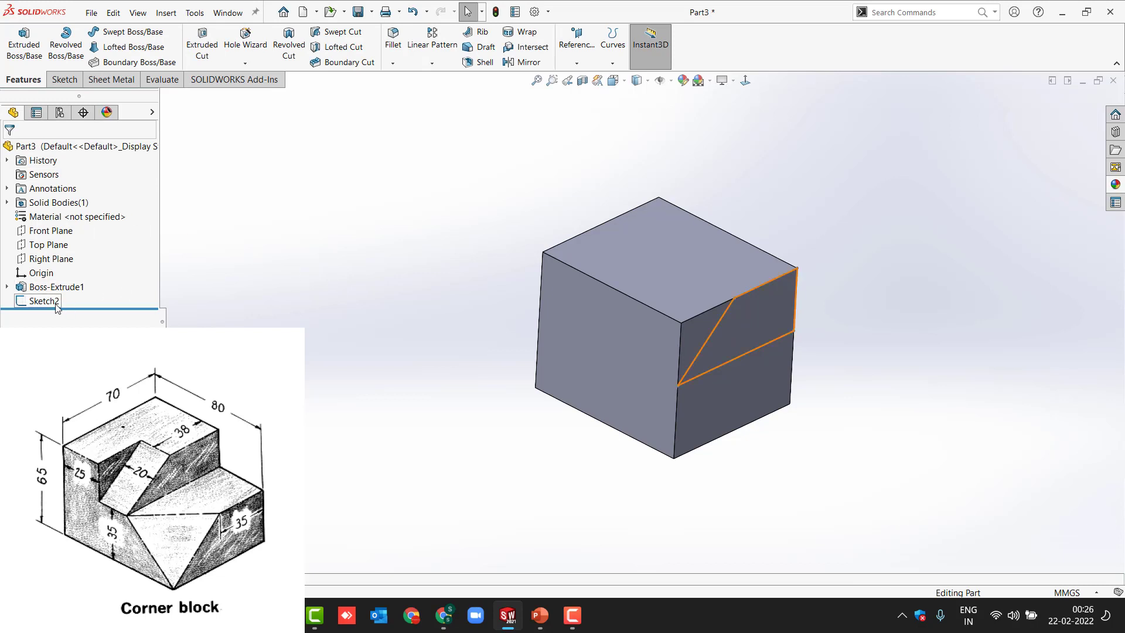
- Open the profile sketch and check the corner point where the slanted line meets the block's side edge
{"action": "left_click", "coordinate": [73, 300]}
{"action": "left_click", "coordinate": [83, 268]}
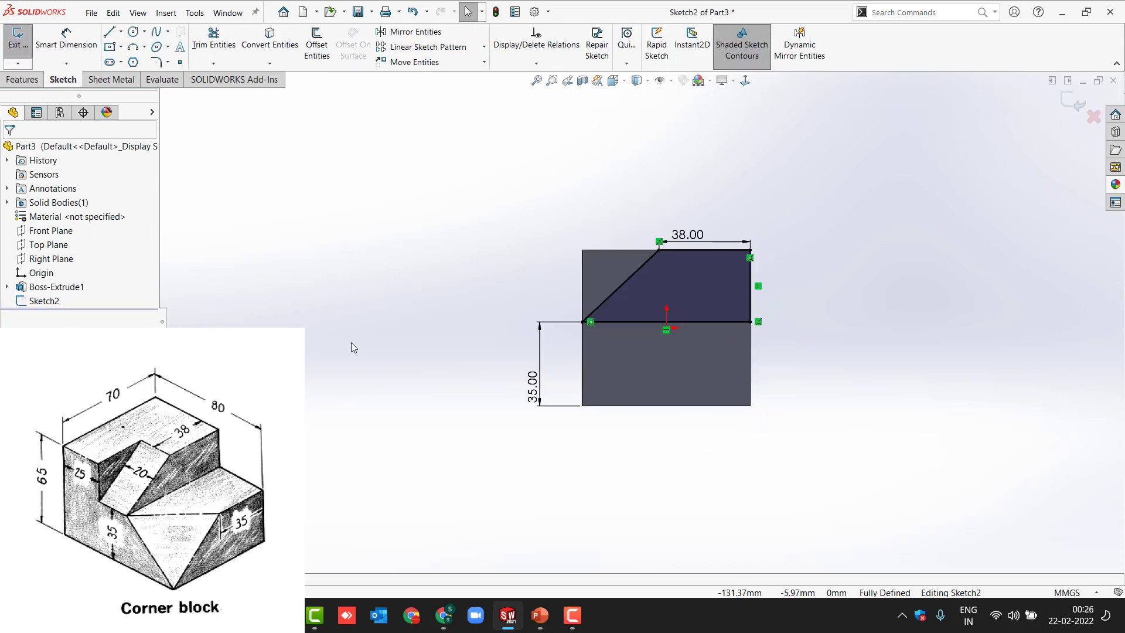
{"action": "scroll", "coordinate": [732, 290], "scroll_direction": "down", "scroll_amount": 5}
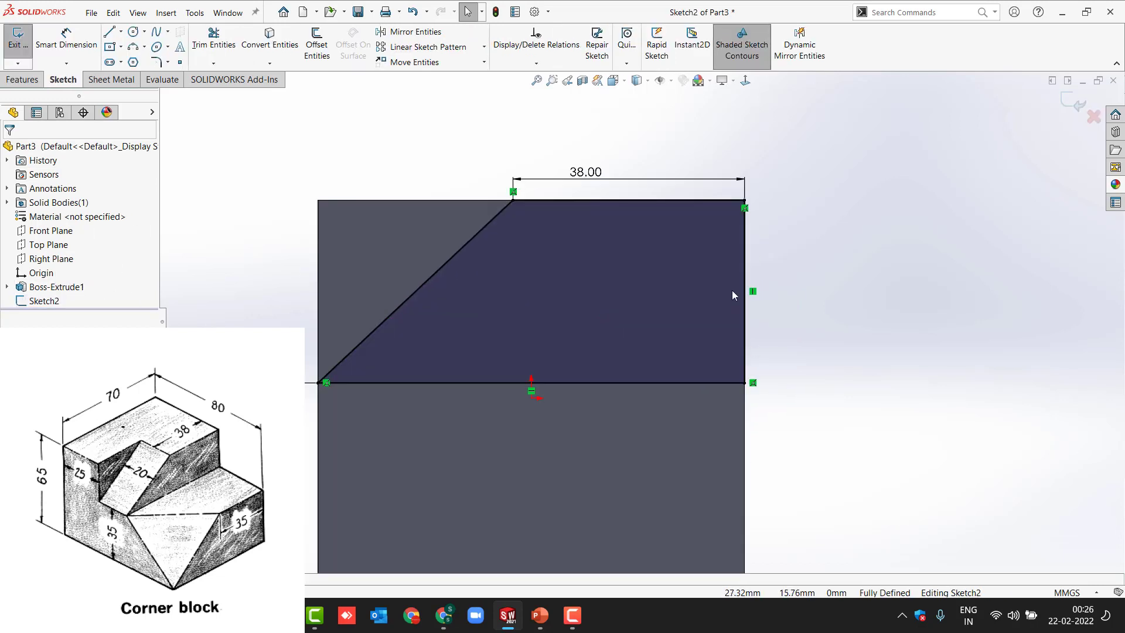
{"action": "left_click", "coordinate": [318, 382]}
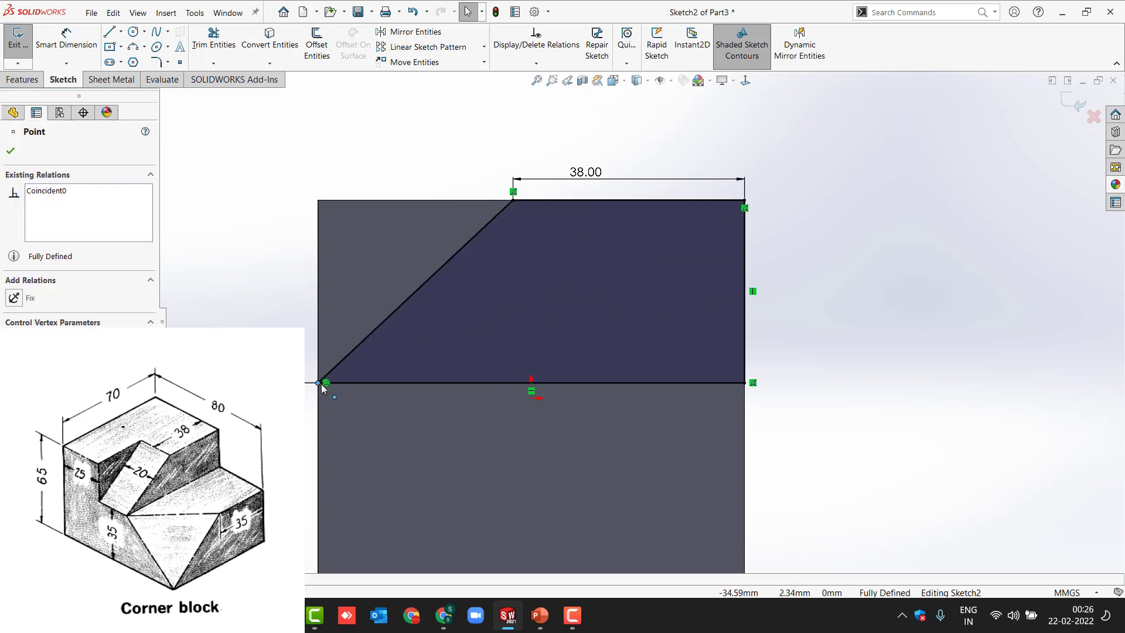
{"action": "left_click", "coordinate": [238, 322]}
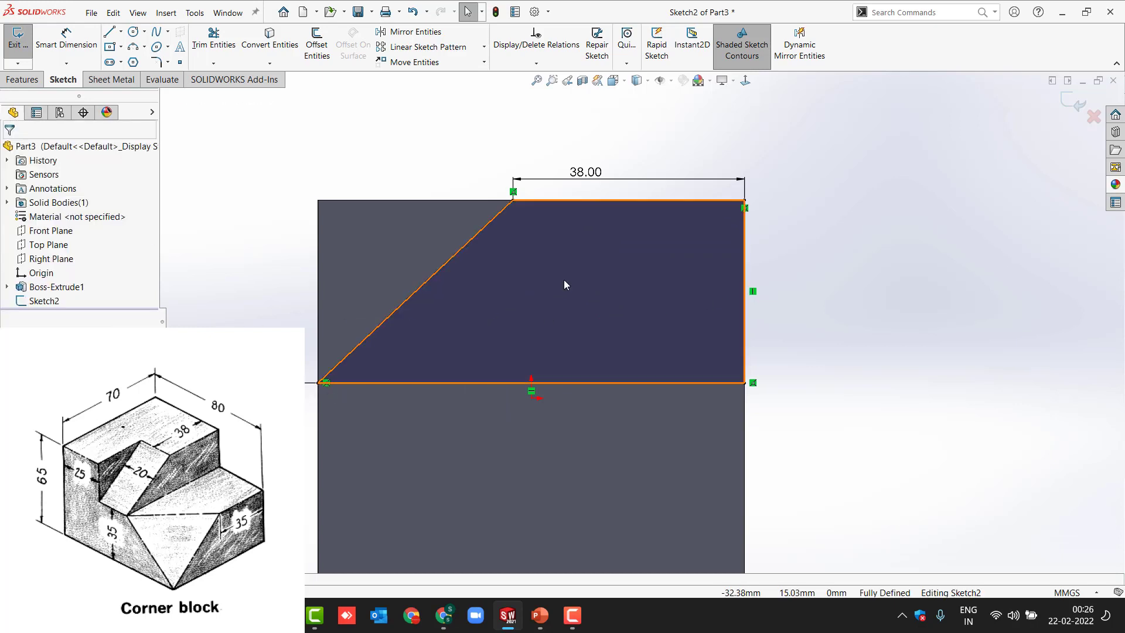
{"action": "left_click", "coordinate": [1064, 104]}
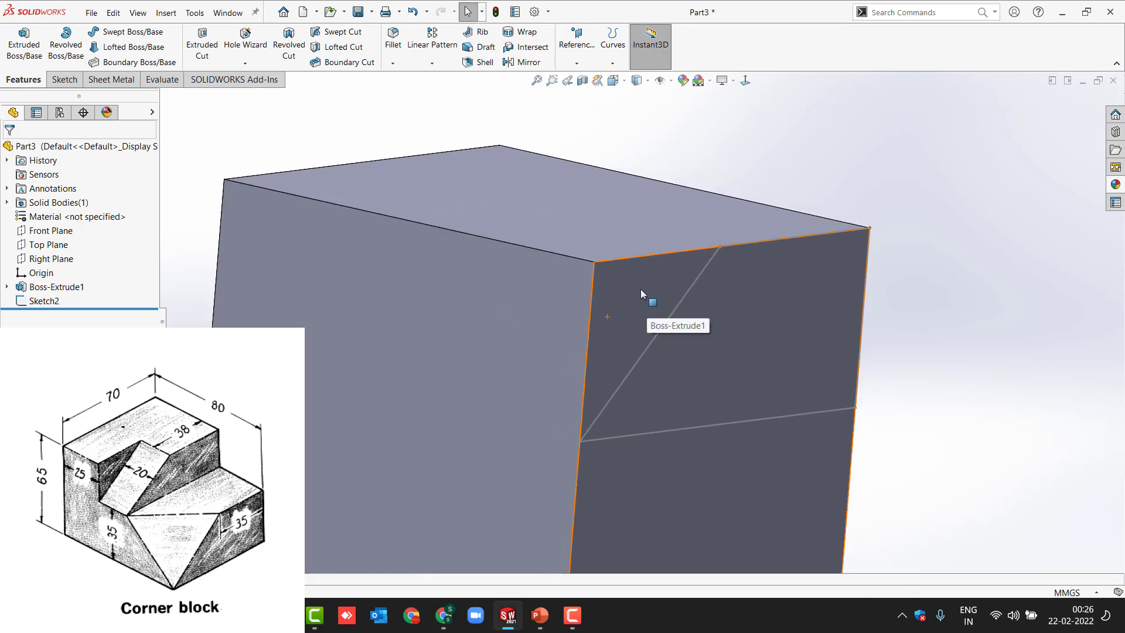
- Edit the profile sketch, closing the triangle beside the slanted line with lines along the block's side and top edges
{"action": "double_click", "coordinate": [694, 285]}
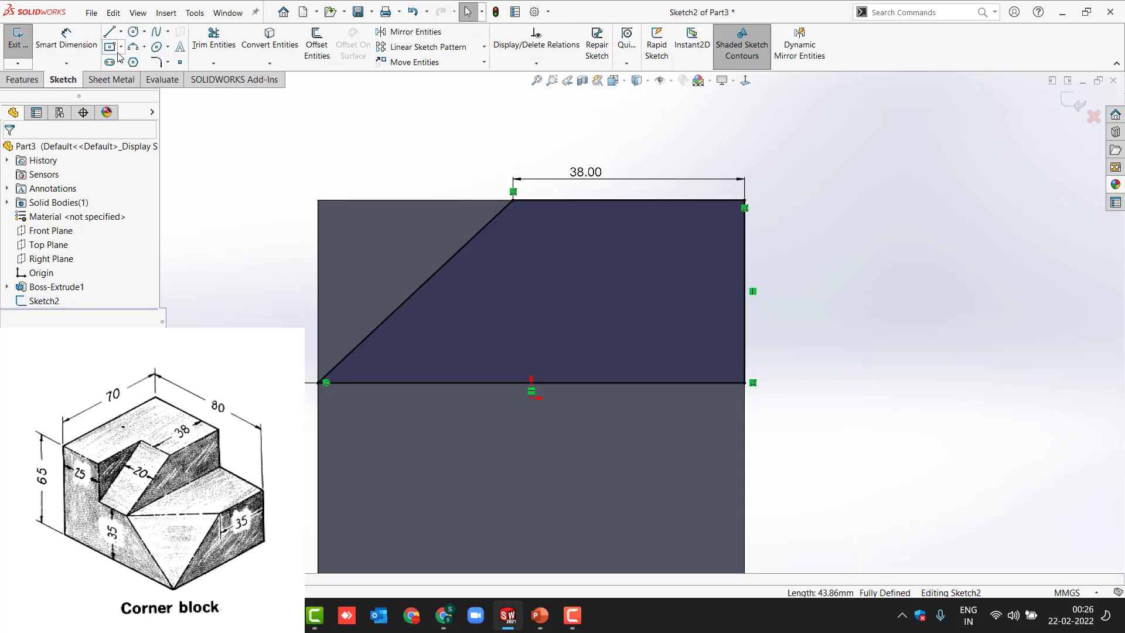
{"action": "left_click", "coordinate": [109, 34]}
{"action": "left_click", "coordinate": [321, 382]}
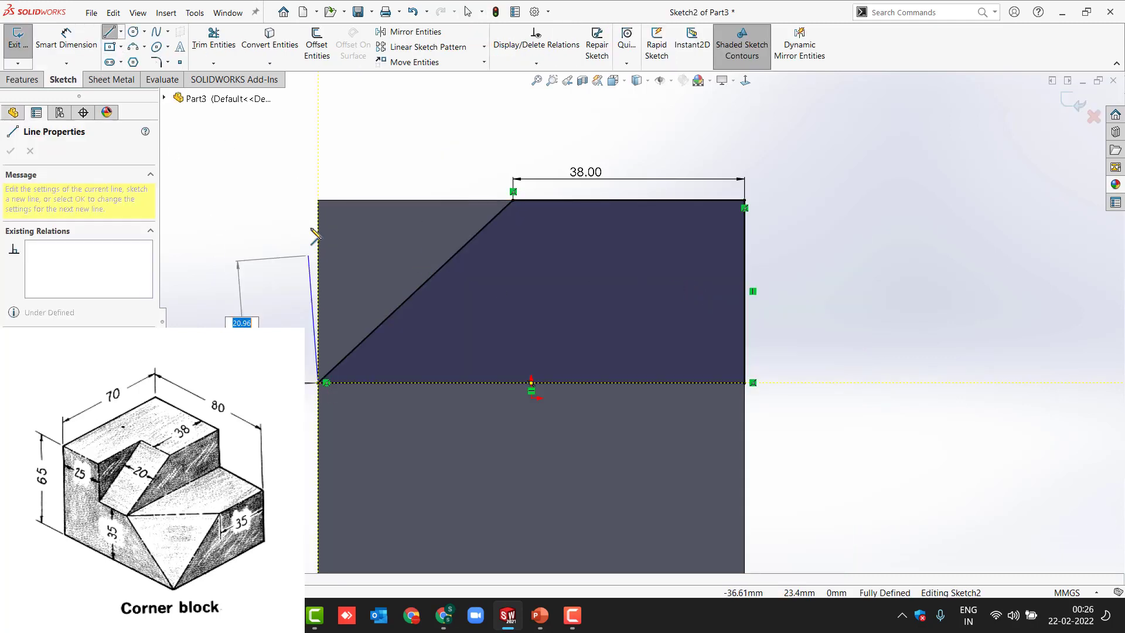
{"action": "left_click", "coordinate": [319, 200]}
{"action": "left_click", "coordinate": [513, 200]}
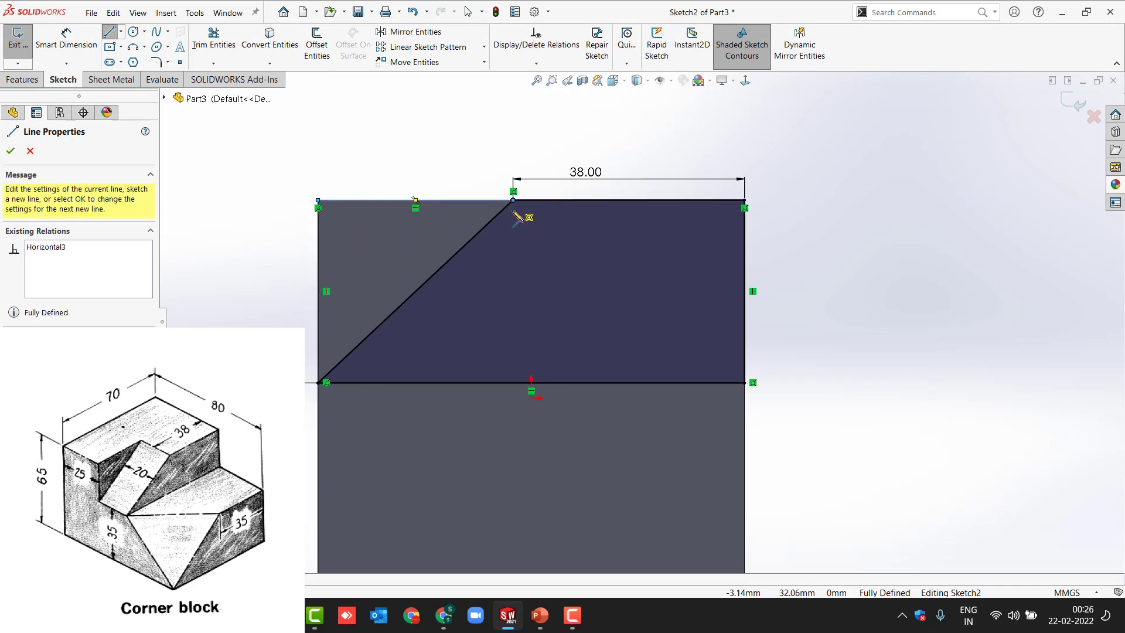
{"action": "key", "text": "Escape"}
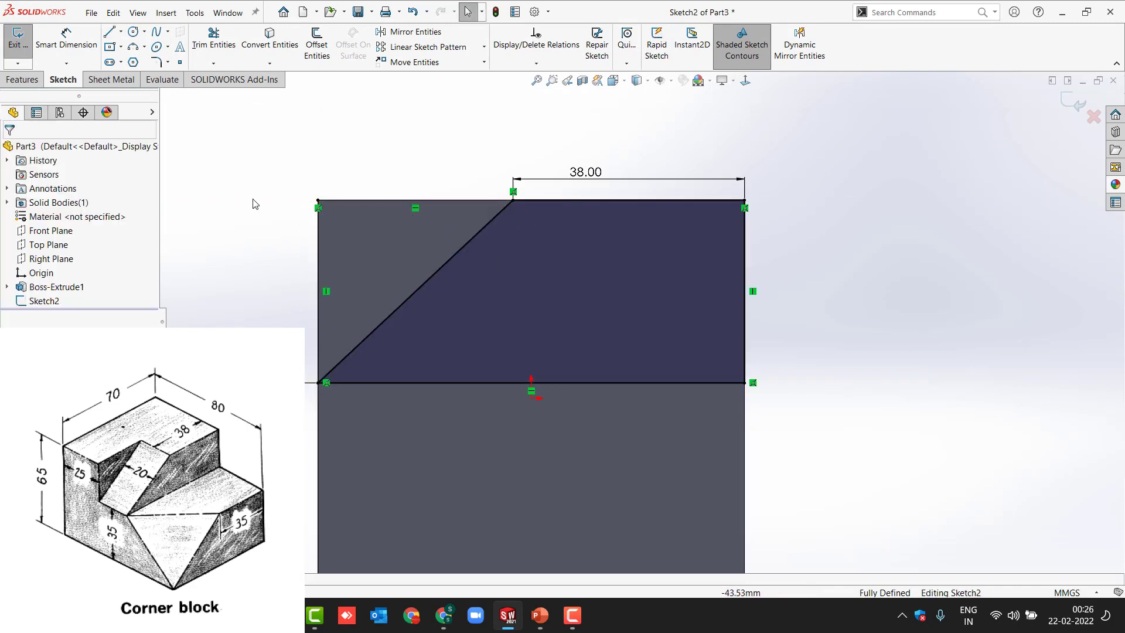
{"action": "left_click", "coordinate": [1073, 104]}
- Cut-extrude both regions of the profile sketch, the four-sided area and the triangle, into the block with a blind depth of 35 mm
{"action": "scroll", "coordinate": [403, 189], "scroll_direction": "up", "scroll_amount": 2}
{"action": "mouse_move", "coordinate": [381, 184]}
{"action": "middle_mouse_down"}
{"action": "mouse_move", "coordinate": [417, 259]}
{"action": "mouse_move", "coordinate": [550, 312]}
{"action": "middle_mouse_up"}
{"action": "left_click", "coordinate": [608, 341]}
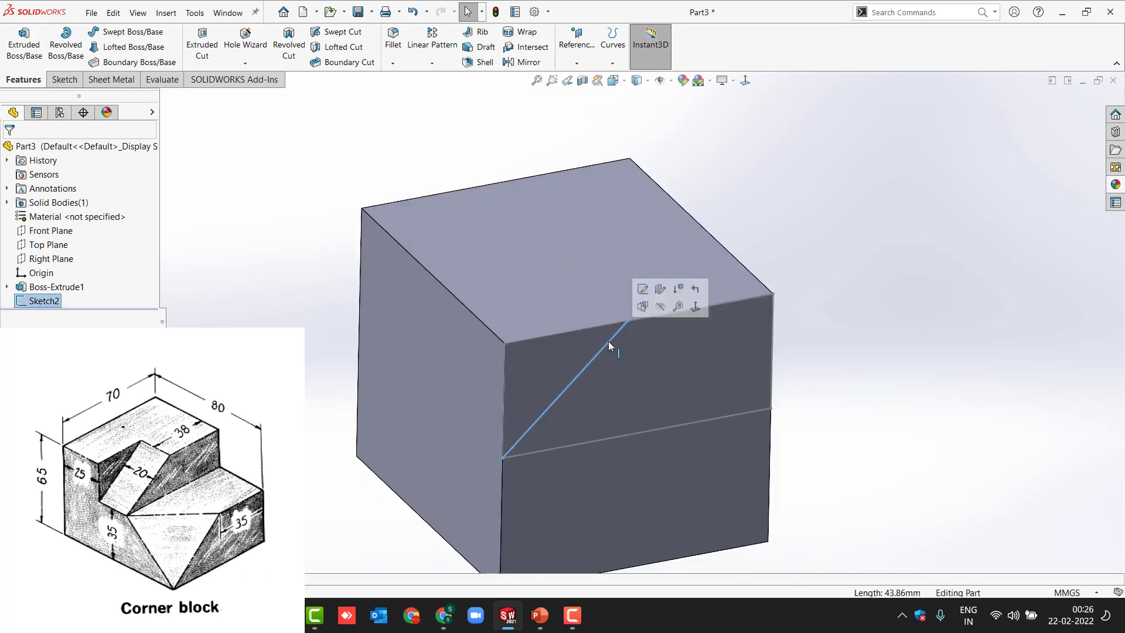
{"action": "left_click", "coordinate": [202, 41]}
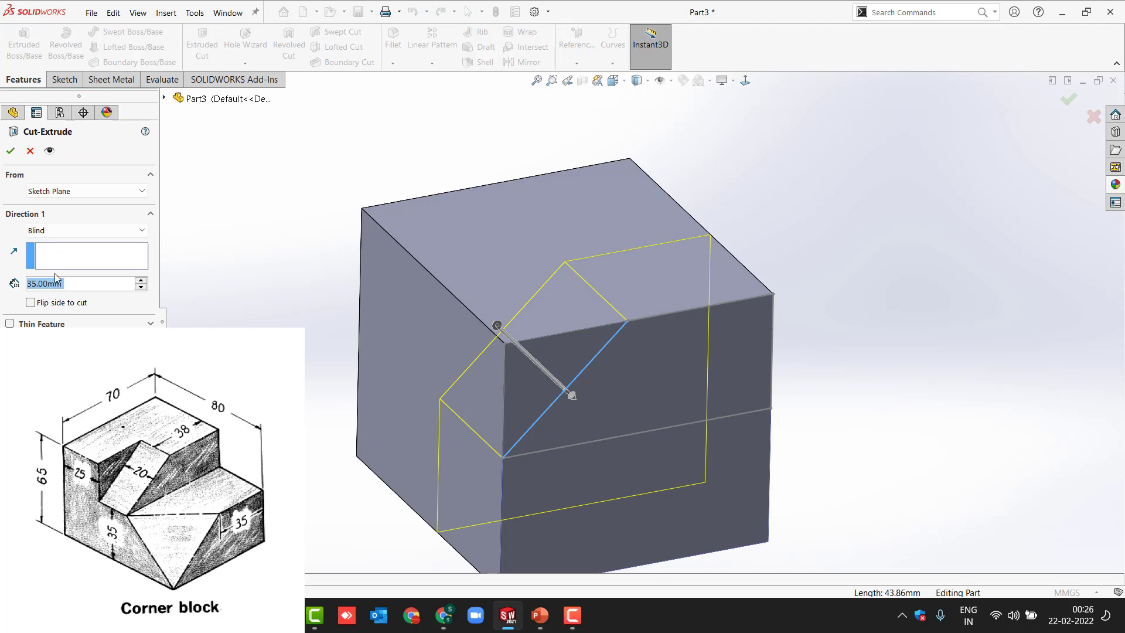
{"action": "left_click", "coordinate": [659, 385]}
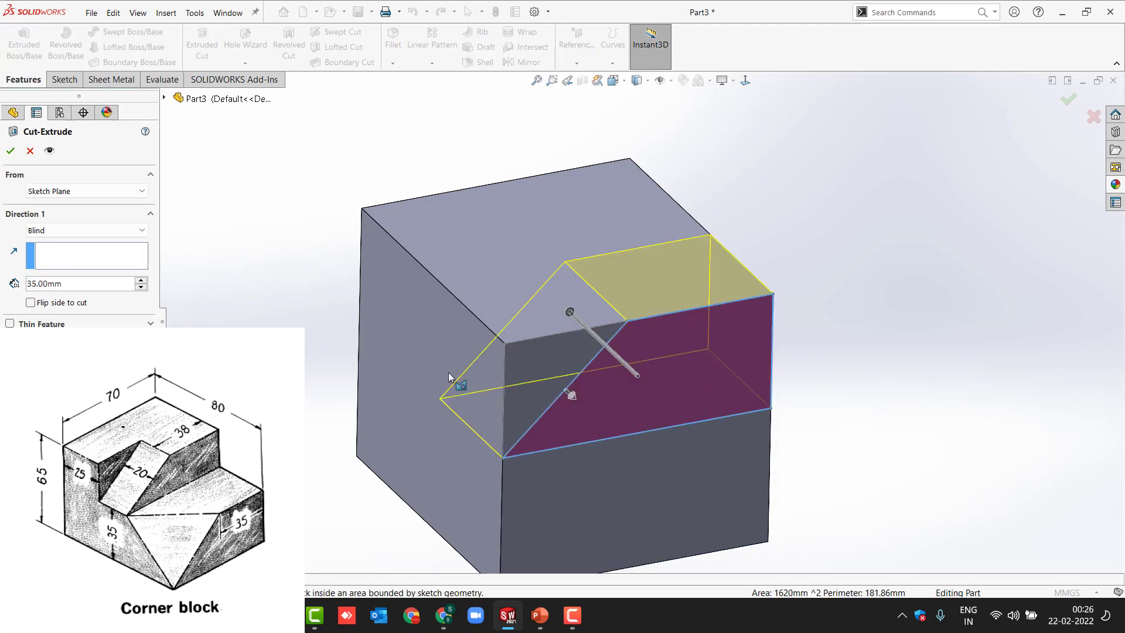
{"action": "left_click", "coordinate": [570, 365]}
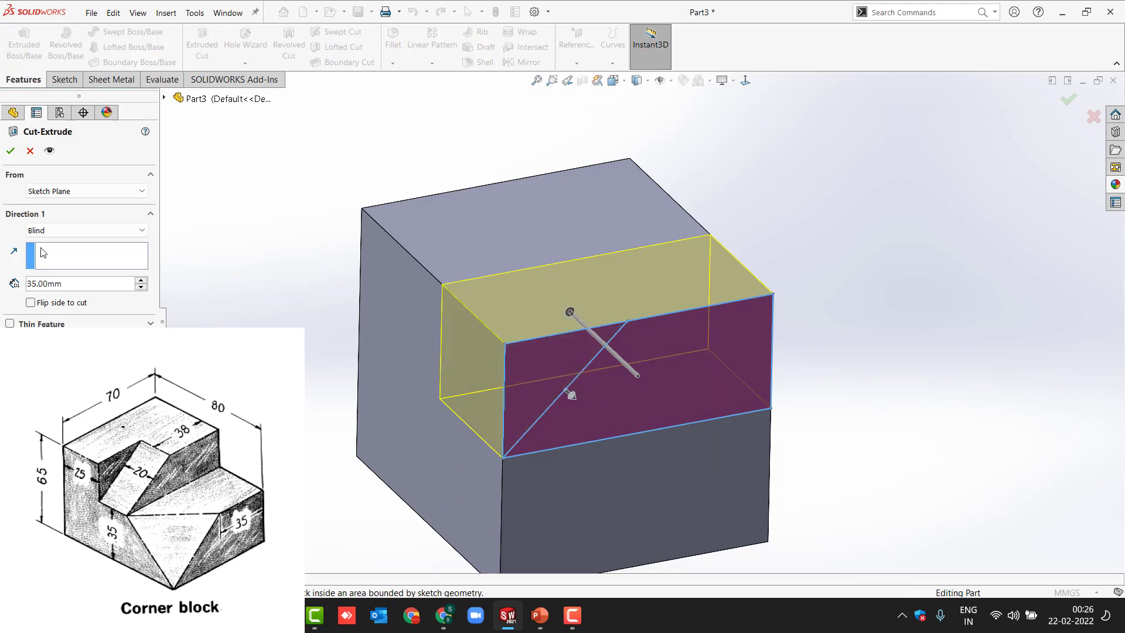
{"action": "left_click", "coordinate": [10, 150]}
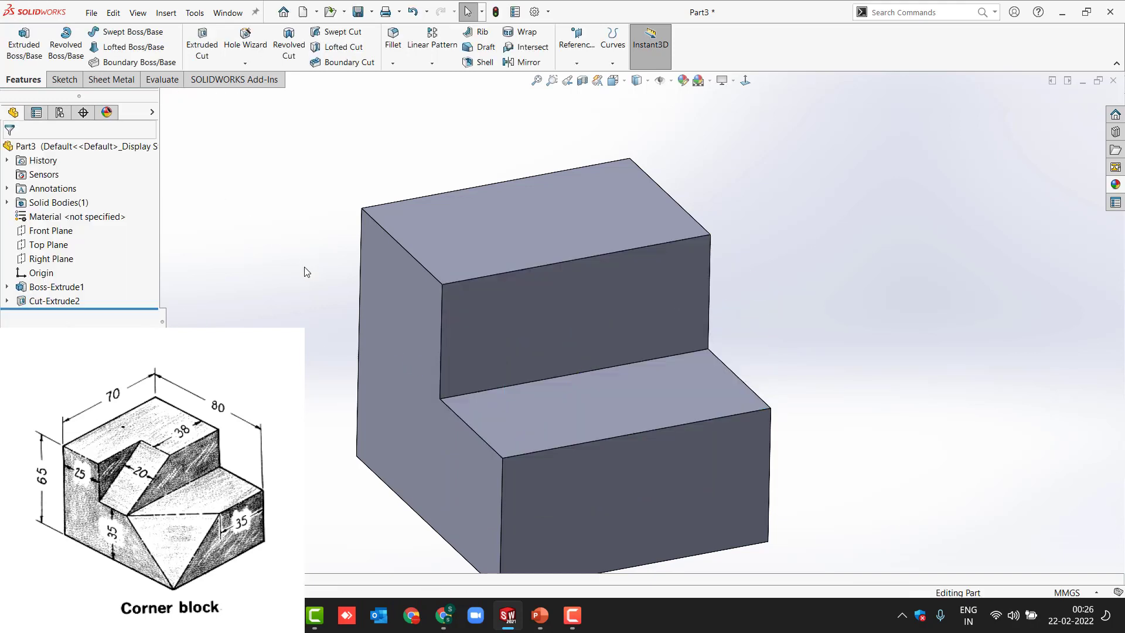
- Reuse the same profile sketch to cut-extrude only its triangular region to a blind depth of 35+20 mm
{"action": "left_click", "coordinate": [7, 301]}
{"action": "left_click", "coordinate": [57, 314]}
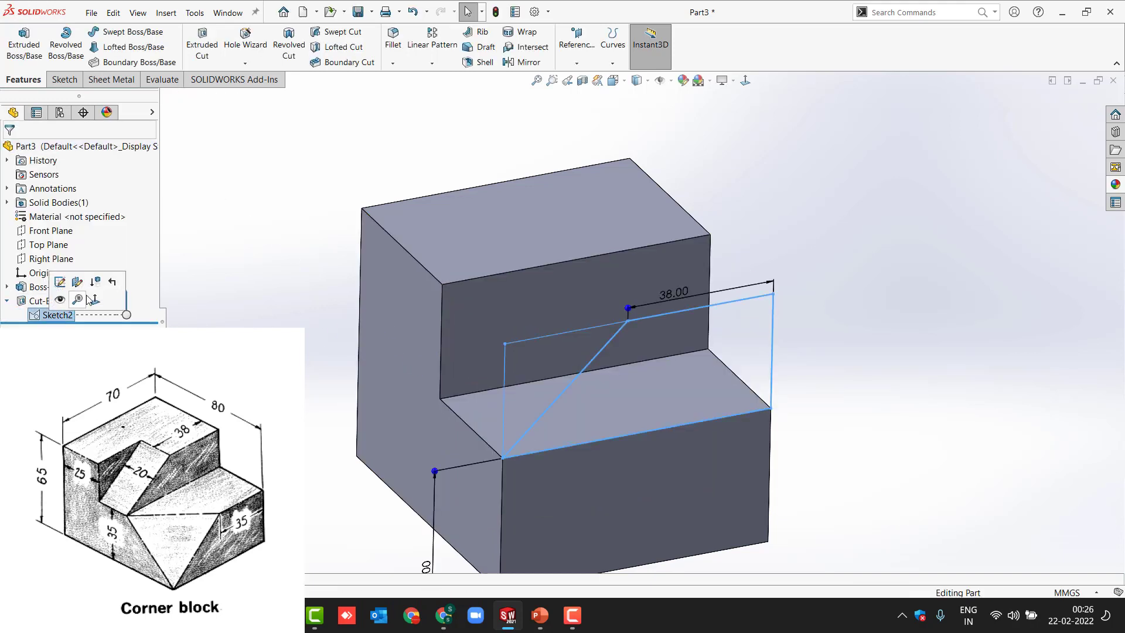
{"action": "left_click", "coordinate": [210, 54]}
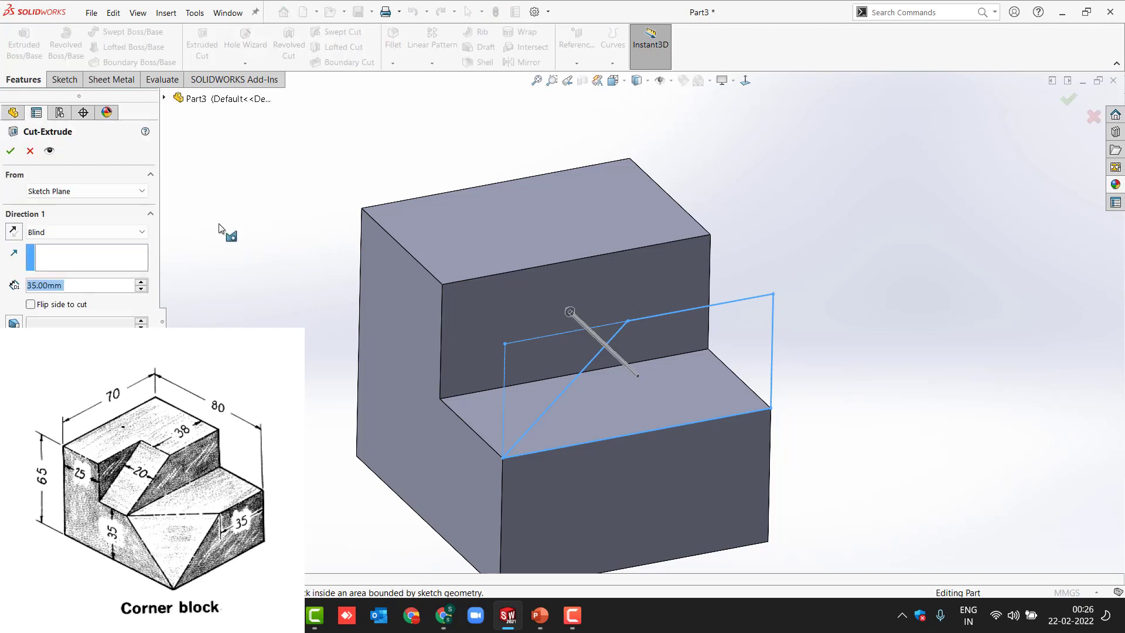
{"action": "left_click", "coordinate": [539, 379]}
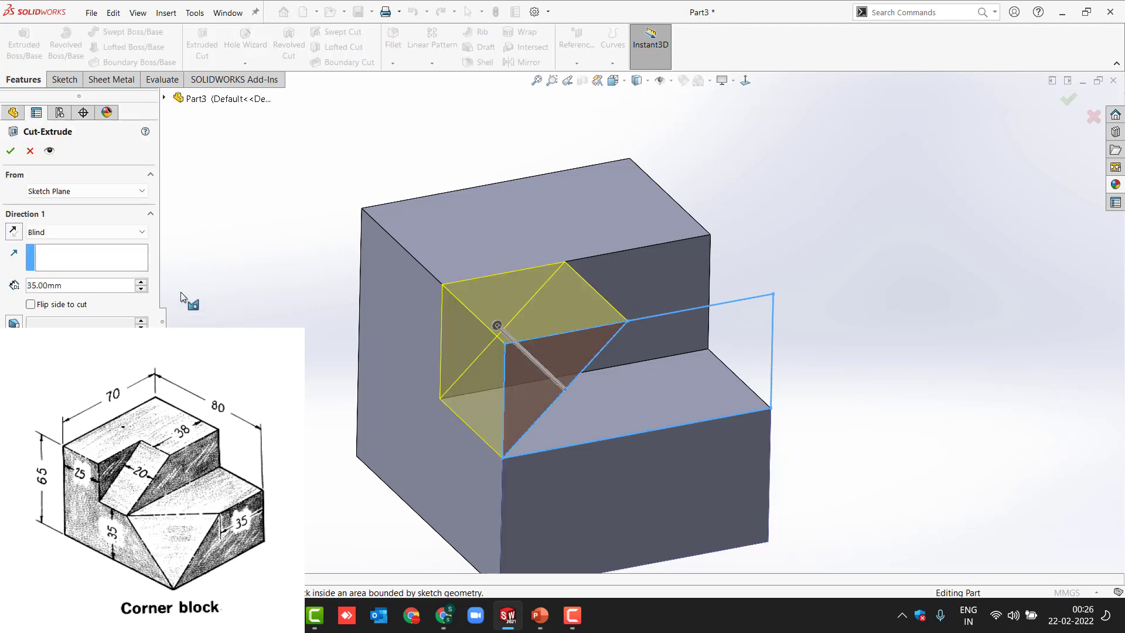
{"action": "double_click", "coordinate": [75, 289]}
{"action": "type", "text": "35+20"}
{"action": "key", "text": "Return"}
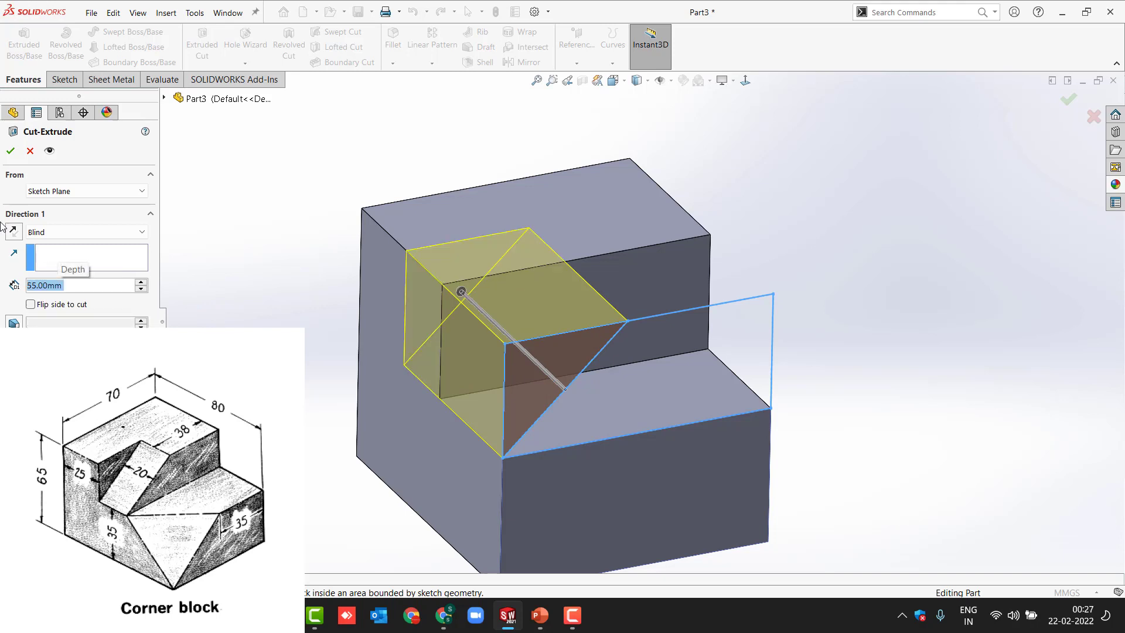
{"action": "left_click", "coordinate": [10, 151]}
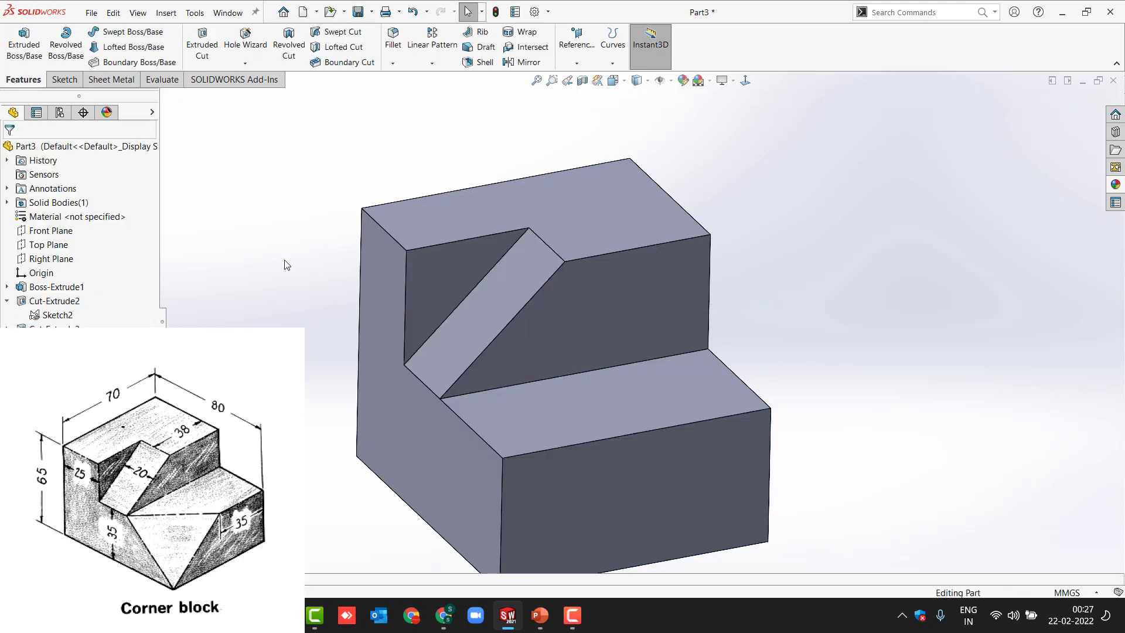
- Start a sketch on the lower step's top face and draw a slanted line from its rear corner to the front edge
{"action": "scroll", "coordinate": [642, 322], "scroll_direction": "up", "scroll_amount": 1}
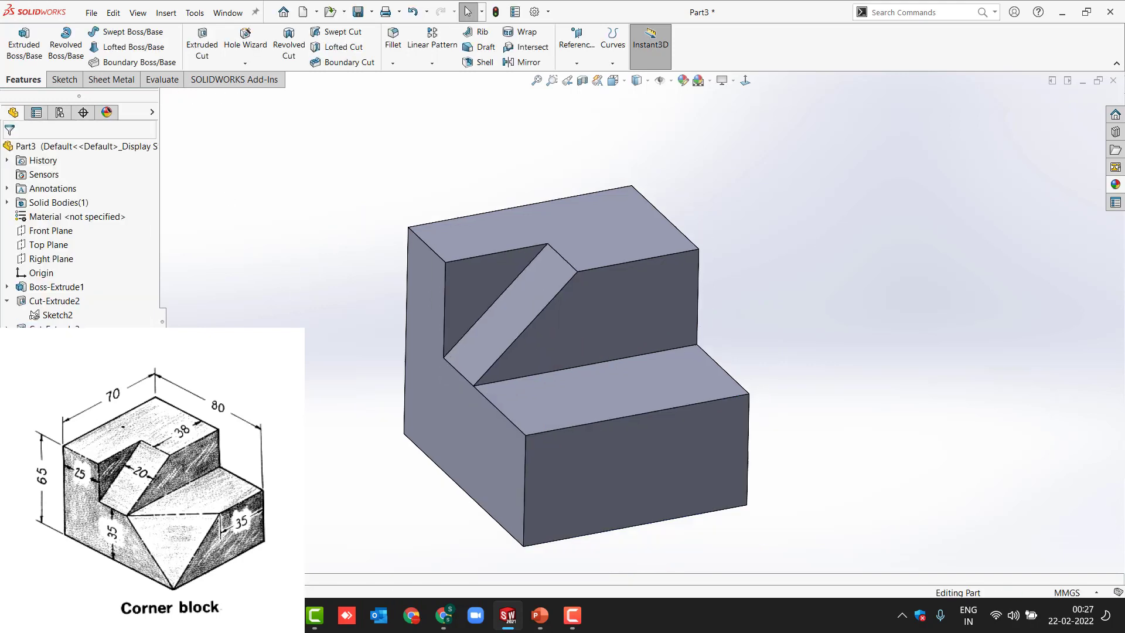
{"action": "middle_click_drag", "start_coordinate": [318, 418], "coordinate": [463, 411]}
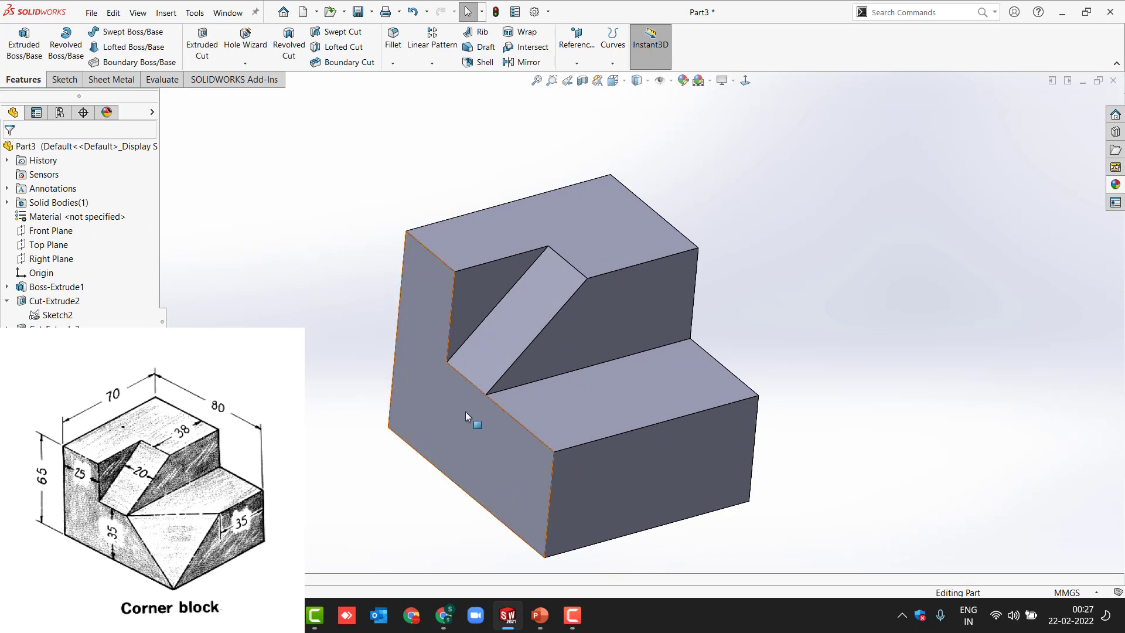
{"action": "left_click", "coordinate": [525, 407]}
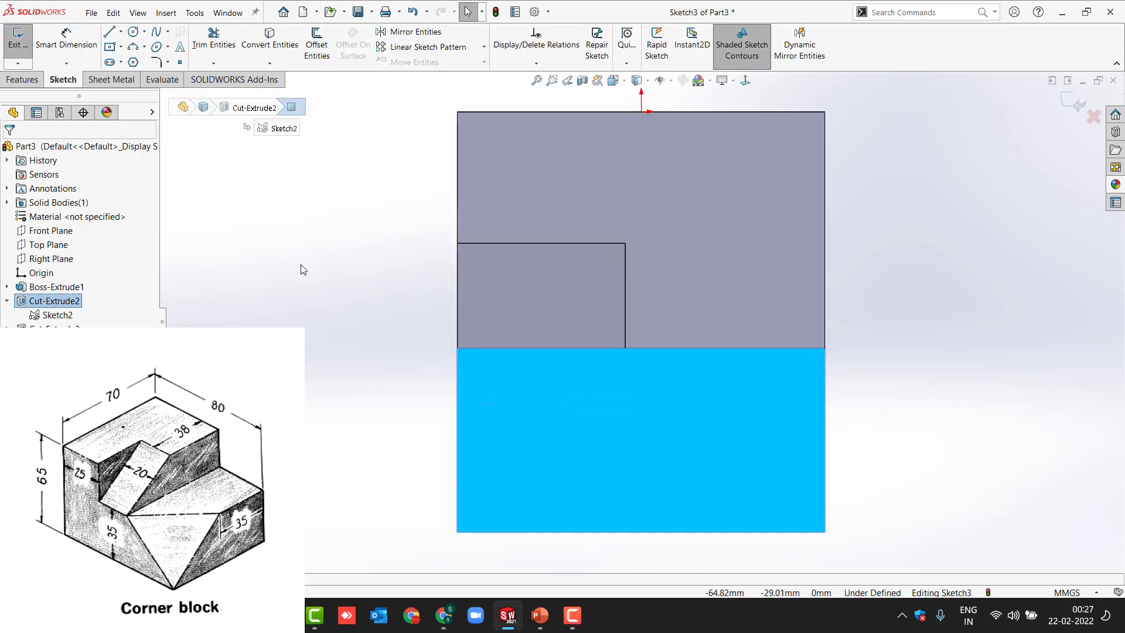
{"action": "key", "text": "Escape"}
{"action": "left_click", "coordinate": [108, 32]}
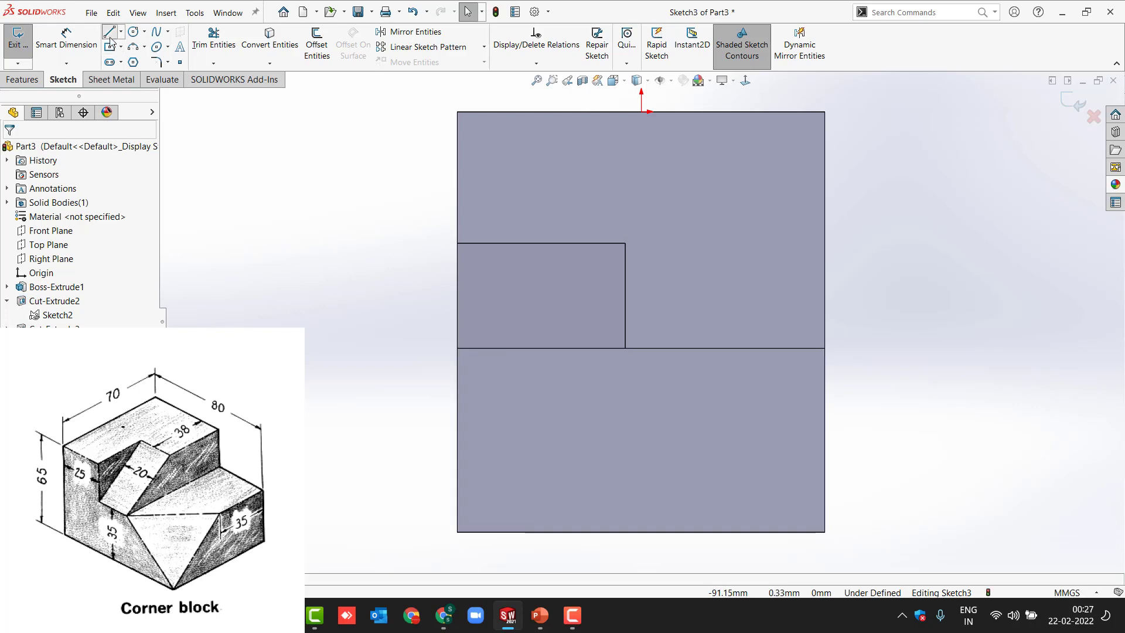
{"action": "left_click", "coordinate": [457, 348]}
{"action": "left_click", "coordinate": [557, 532]}
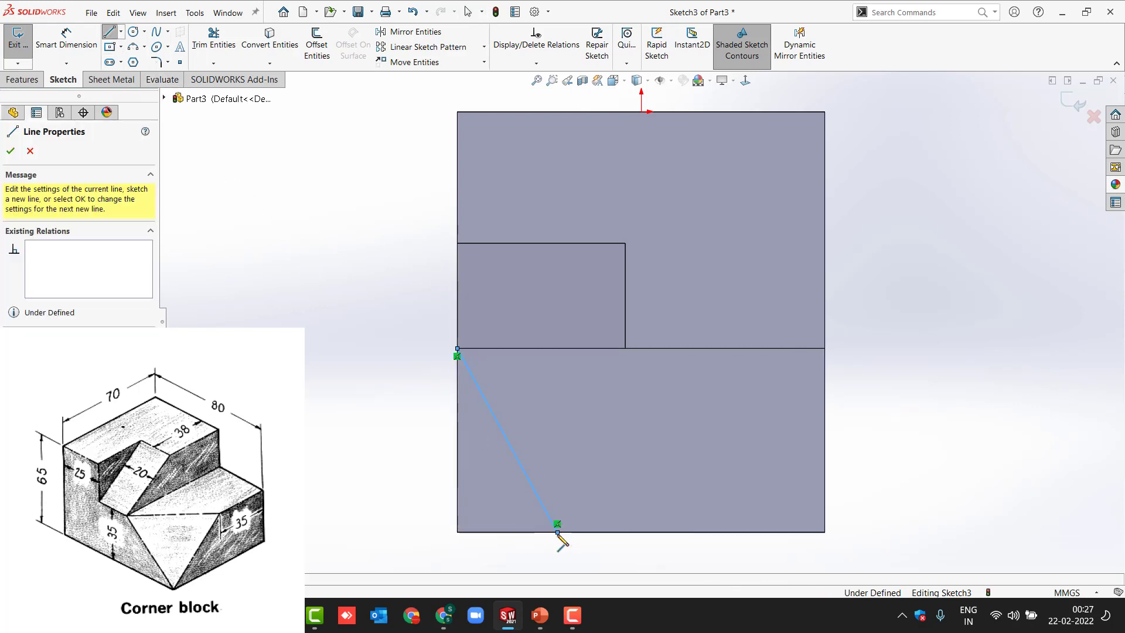
{"action": "key", "text": "Escape"}
- Dimension the line's front endpoint 35 mm from the block's opposite side edge, convert the line to construction geometry and finish the sketch
{"action": "key", "text": "d"}
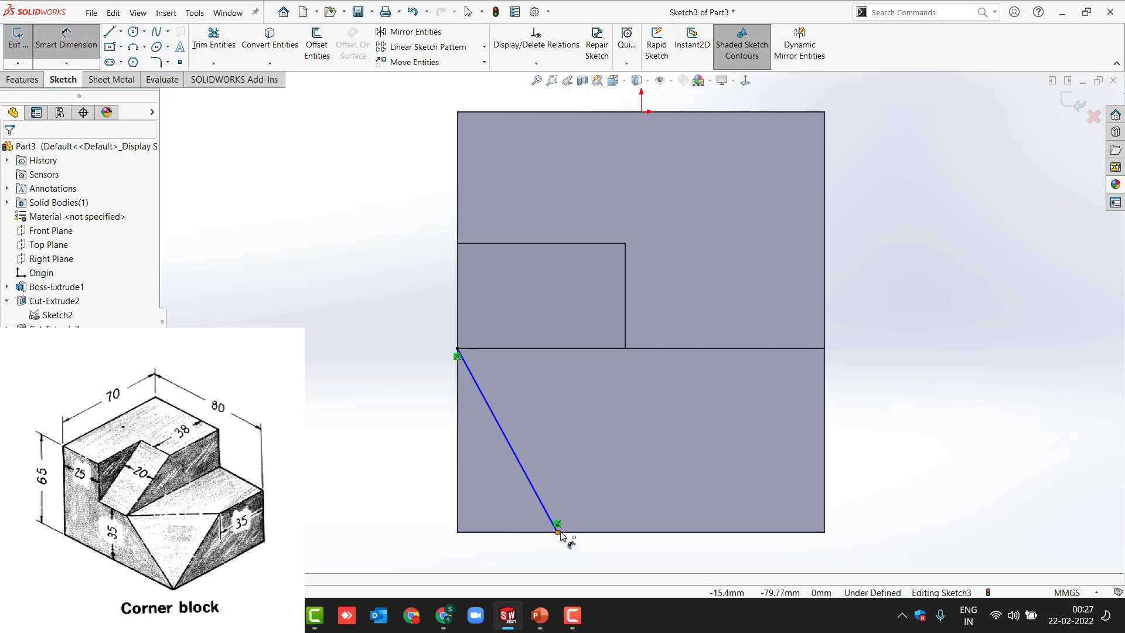
{"action": "left_click", "coordinate": [558, 532]}
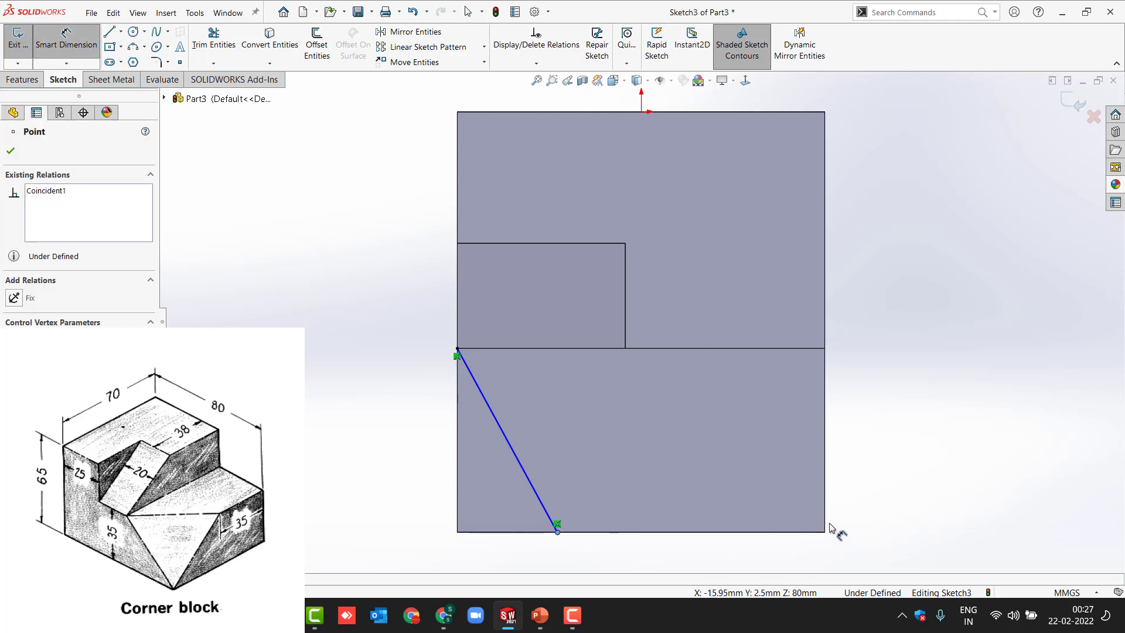
{"action": "left_click", "coordinate": [826, 519]}
{"action": "left_click", "coordinate": [724, 549]}
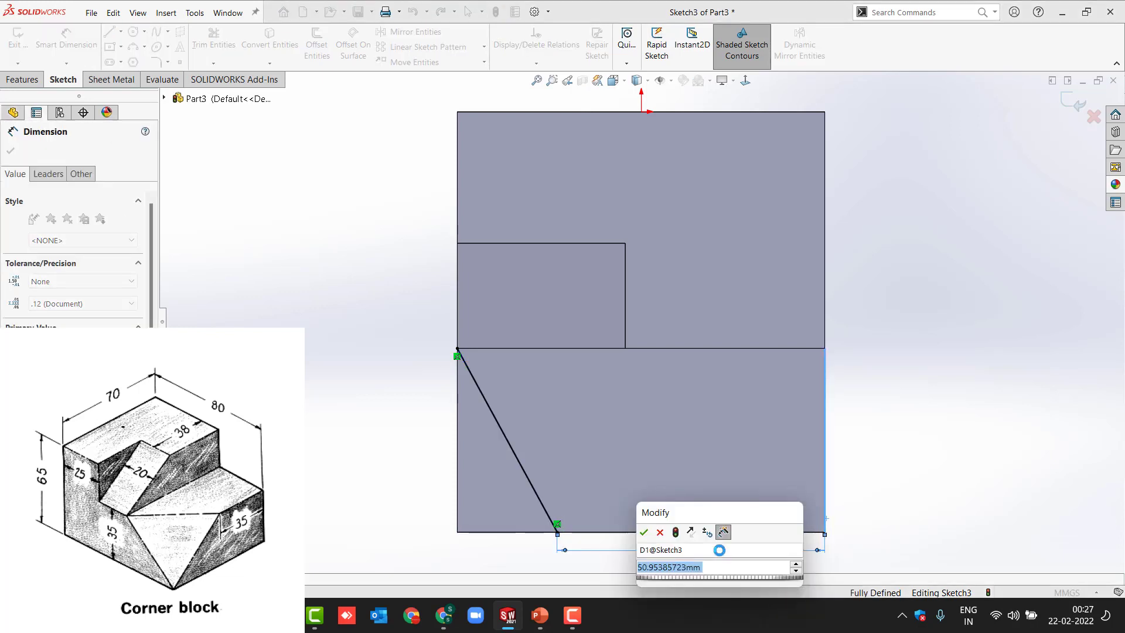
{"action": "type", "text": "35"}
{"action": "key", "text": "Return"}
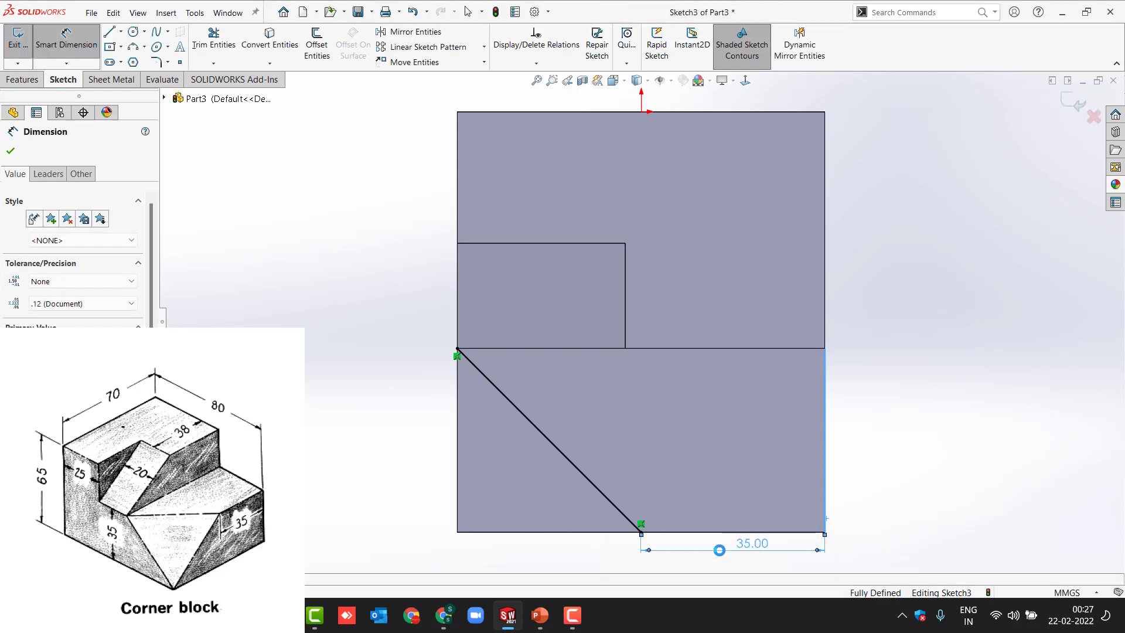
{"action": "key", "text": "Escape"}
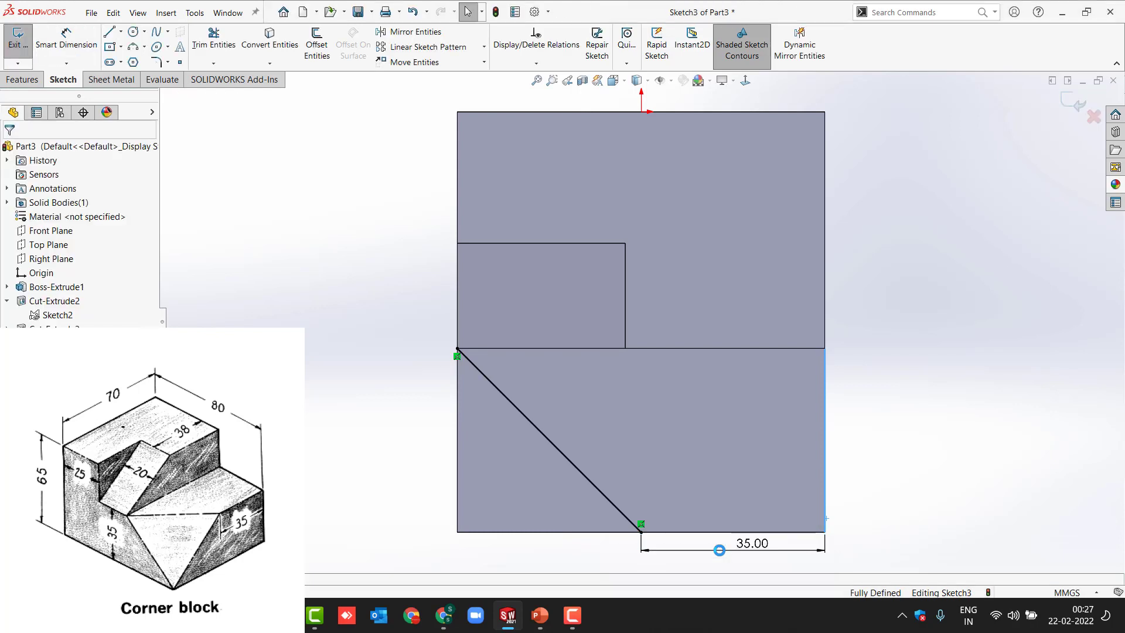
{"action": "left_click", "coordinate": [562, 455]}
{"action": "left_click", "coordinate": [680, 417]}
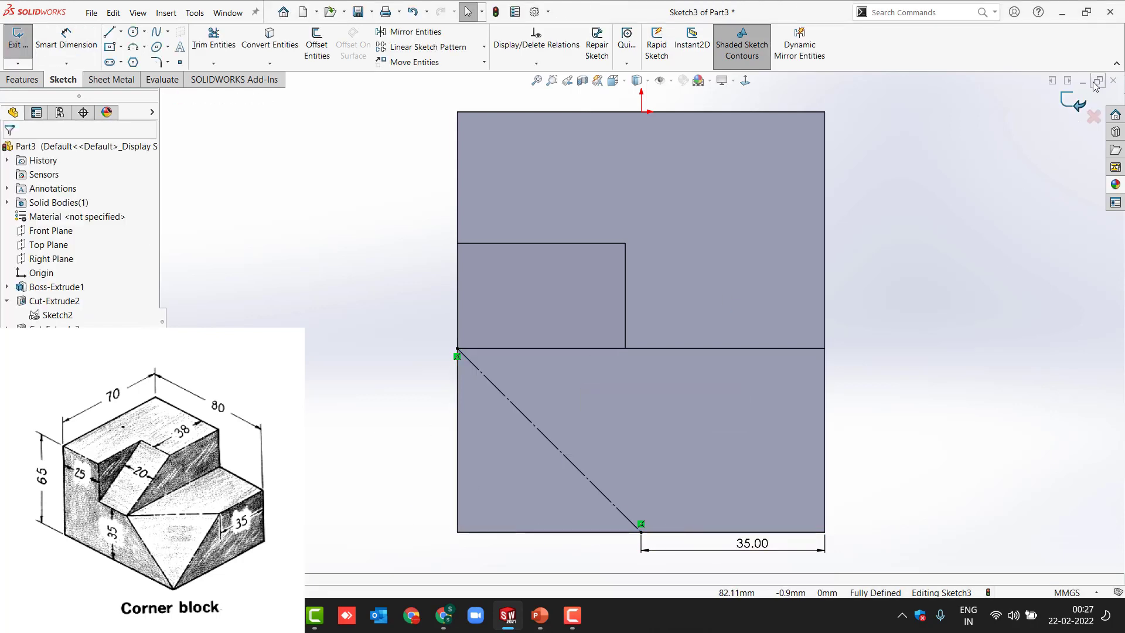
- Create a reference plane through the slanted construction line and the block's bottom front corner
{"action": "mouse_move", "coordinate": [409, 431]}
{"action": "middle_mouse_down"}
{"action": "mouse_move", "coordinate": [447, 301]}
{"action": "mouse_move", "coordinate": [519, 395]}
{"action": "mouse_move", "coordinate": [466, 359]}
{"action": "mouse_move", "coordinate": [410, 387]}
{"action": "mouse_move", "coordinate": [415, 371]}
{"action": "mouse_move", "coordinate": [434, 392]}
{"action": "middle_mouse_up"}
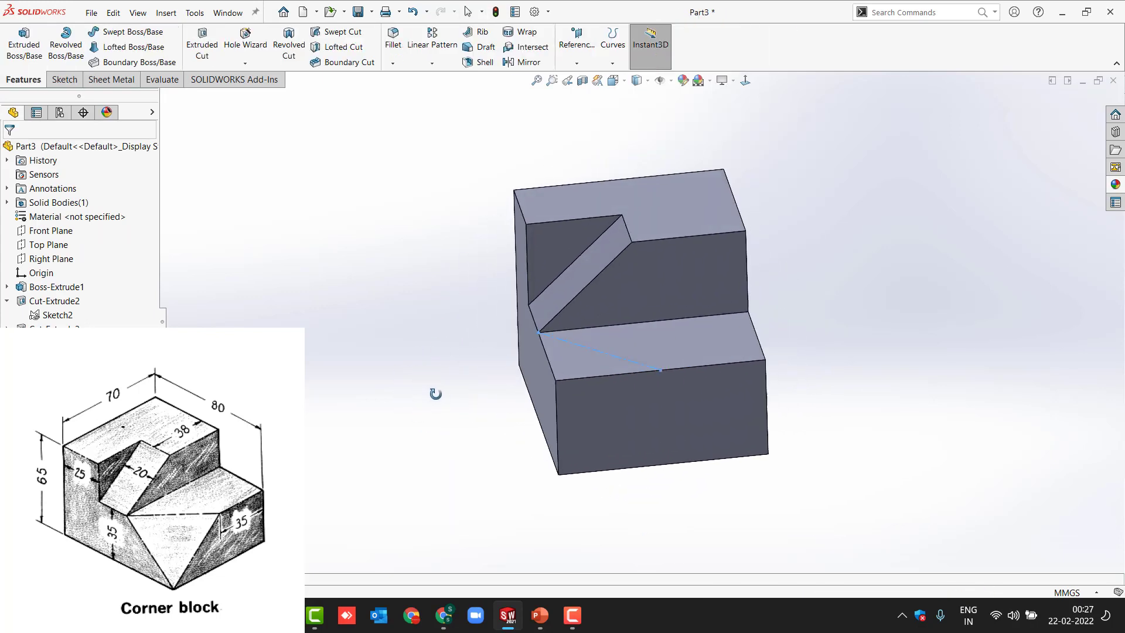
{"action": "left_click", "coordinate": [569, 51]}
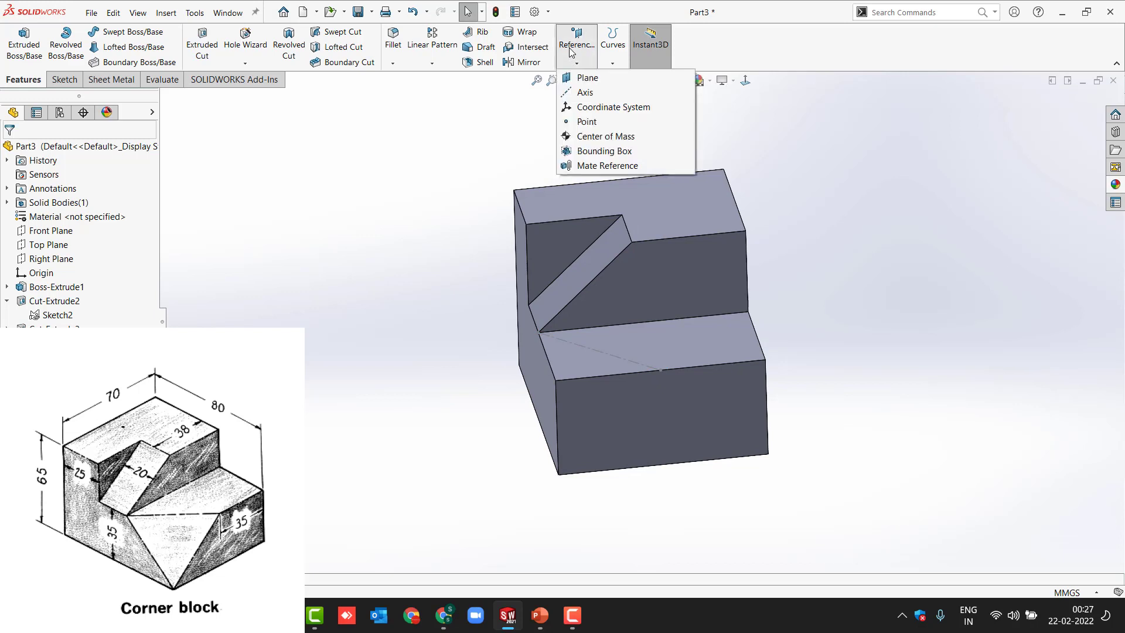
{"action": "left_click", "coordinate": [575, 79]}
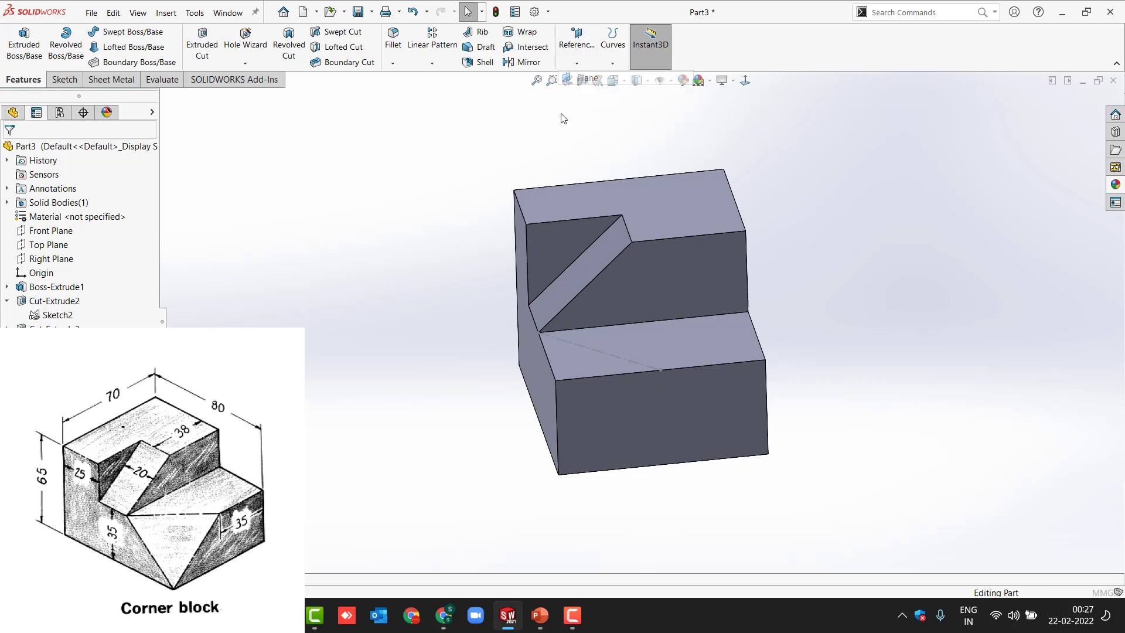
{"action": "left_click", "coordinate": [544, 333]}
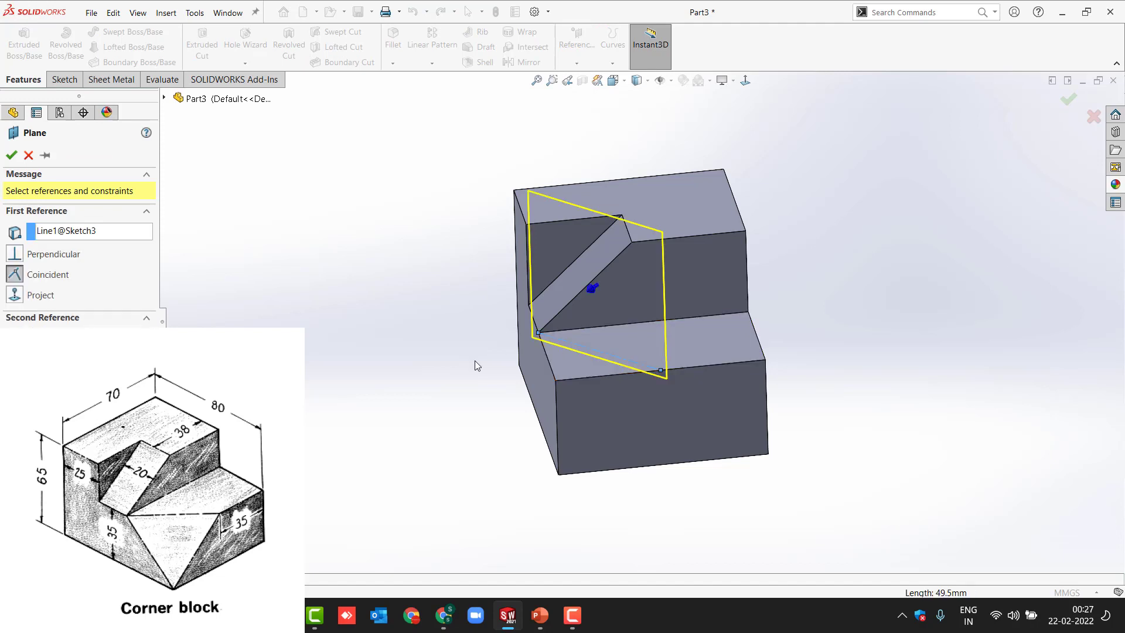
{"action": "left_click", "coordinate": [560, 476]}
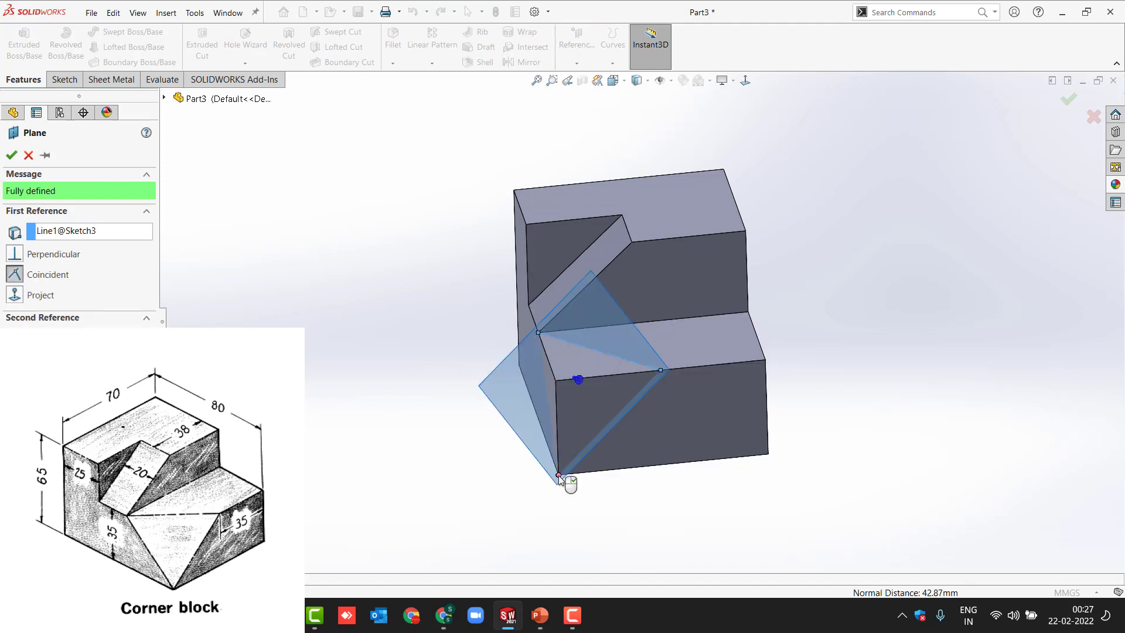
{"action": "left_click", "coordinate": [11, 155]}
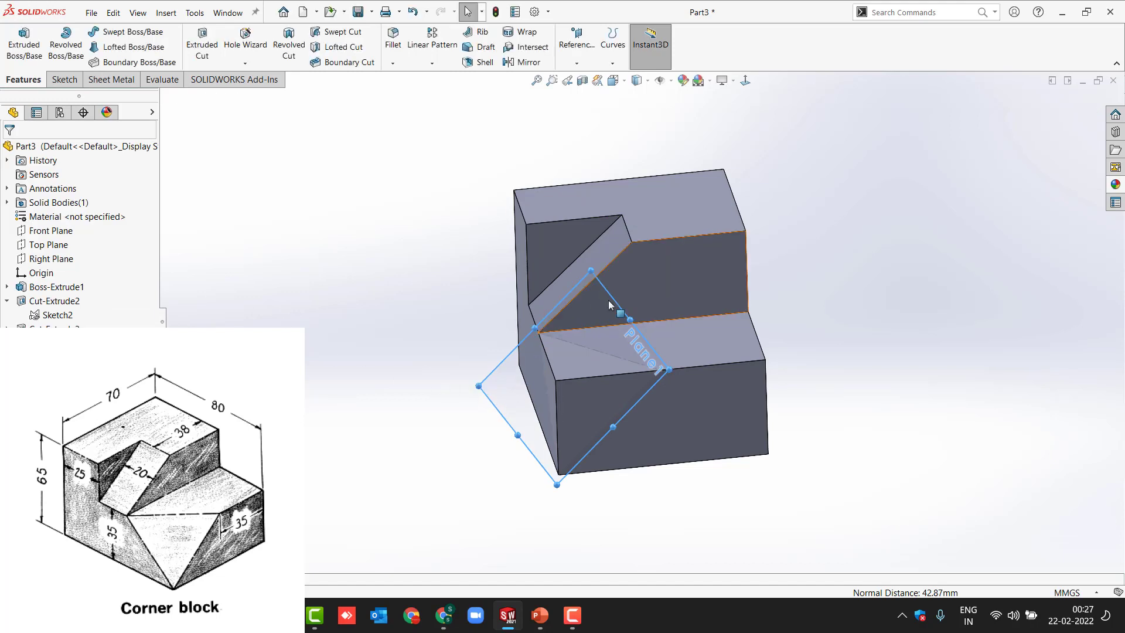
- Sketch a corner rectangle about 155 mm wide over the block on the new slanted plane and finish the sketch
{"action": "left_click", "coordinate": [494, 386]}
{"action": "left_click", "coordinate": [534, 349]}
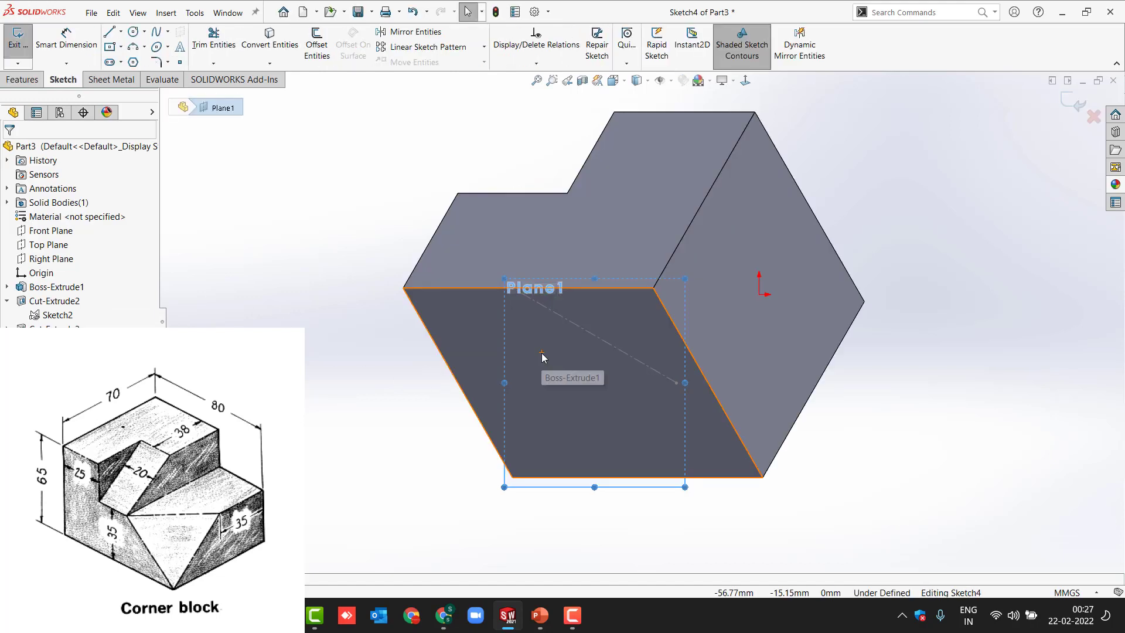
{"action": "left_click", "coordinate": [121, 47]}
{"action": "left_click", "coordinate": [130, 63]}
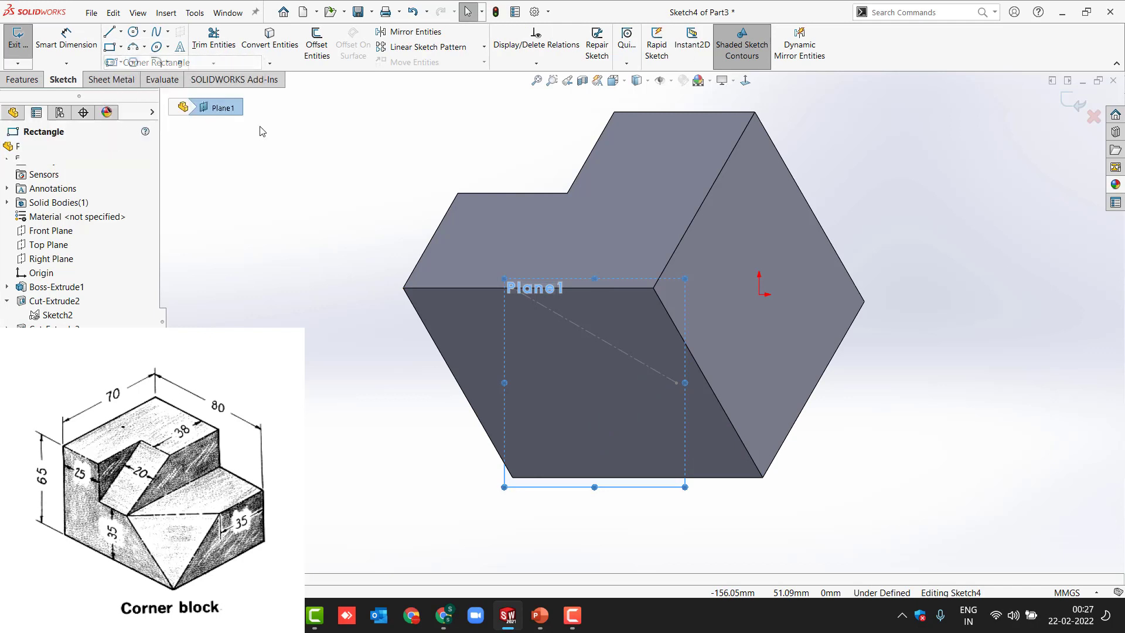
{"action": "left_click", "coordinate": [328, 125]}
{"action": "left_click", "coordinate": [922, 529]}
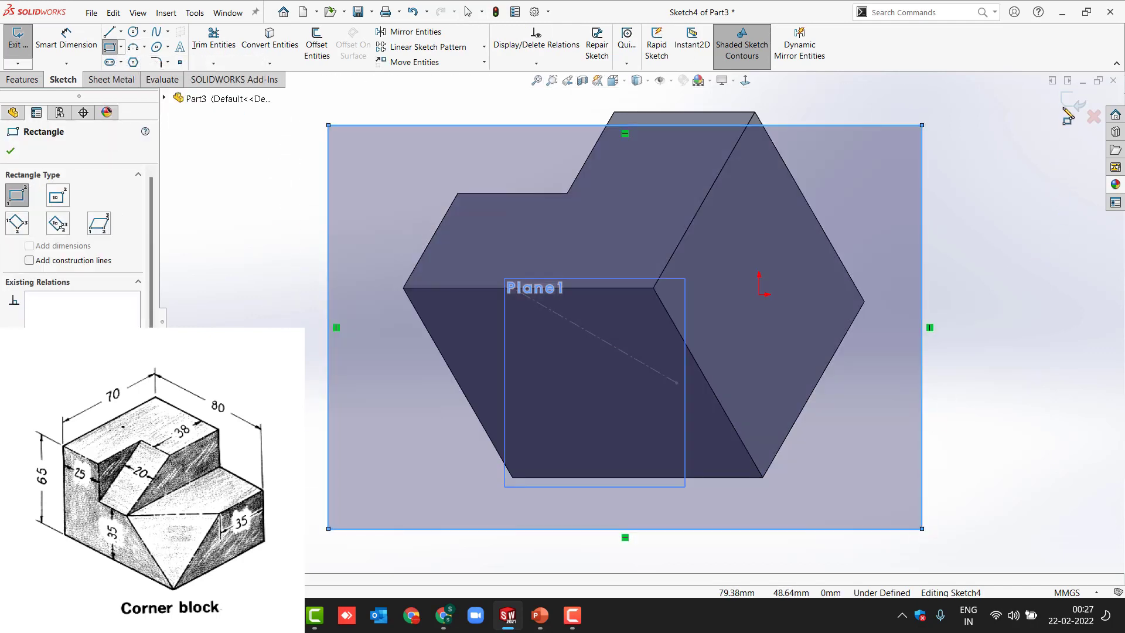
{"action": "left_click", "coordinate": [1074, 103]}
- Edit the rectangle sketch, moving its corners to make it smaller while still covering the block corner that the slanted plane cuts off
{"action": "middle_click_drag", "start_coordinate": [598, 324], "coordinate": [438, 339]}
{"action": "middle_click_drag", "start_coordinate": [308, 276], "coordinate": [418, 360]}
{"action": "left_click", "coordinate": [461, 383]}
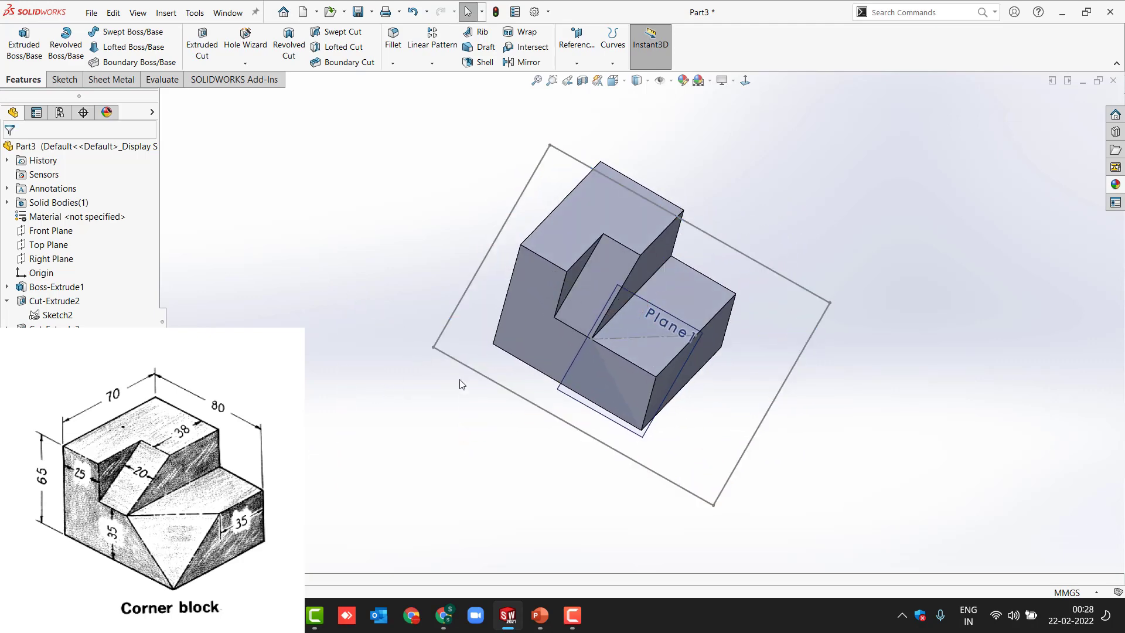
{"action": "left_click", "coordinate": [437, 352]}
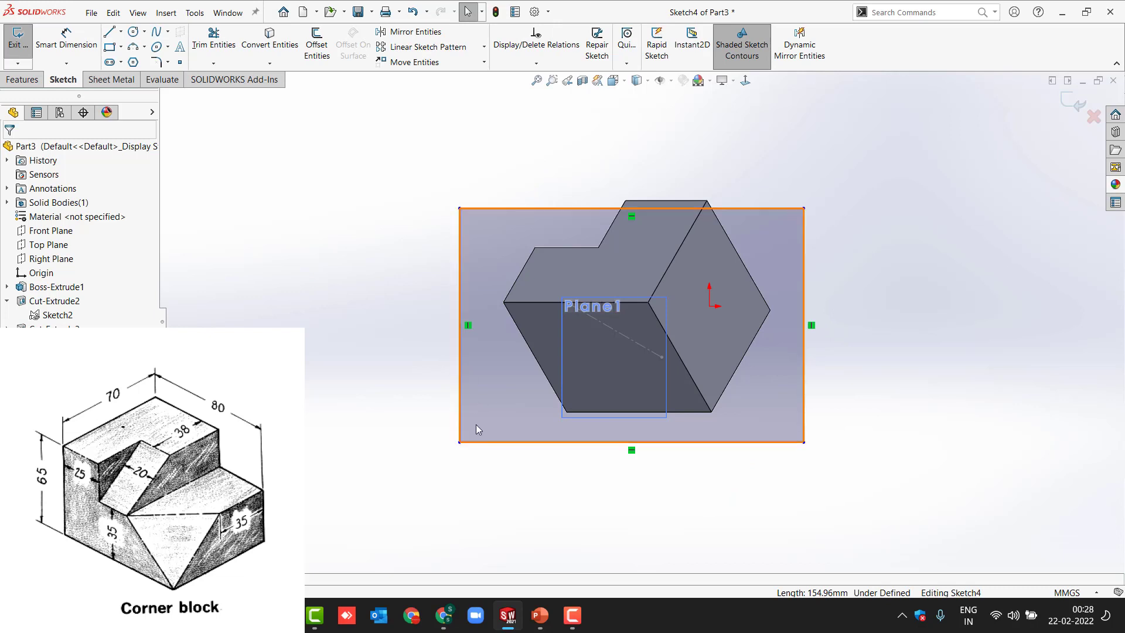
{"action": "mouse_move", "coordinate": [460, 442]}
{"action": "left_mouse_down"}
{"action": "mouse_move", "coordinate": [525, 387]}
{"action": "mouse_move", "coordinate": [544, 350]}
{"action": "left_mouse_up"}
{"action": "left_click_drag", "start_coordinate": [801, 209], "coordinate": [756, 240]}
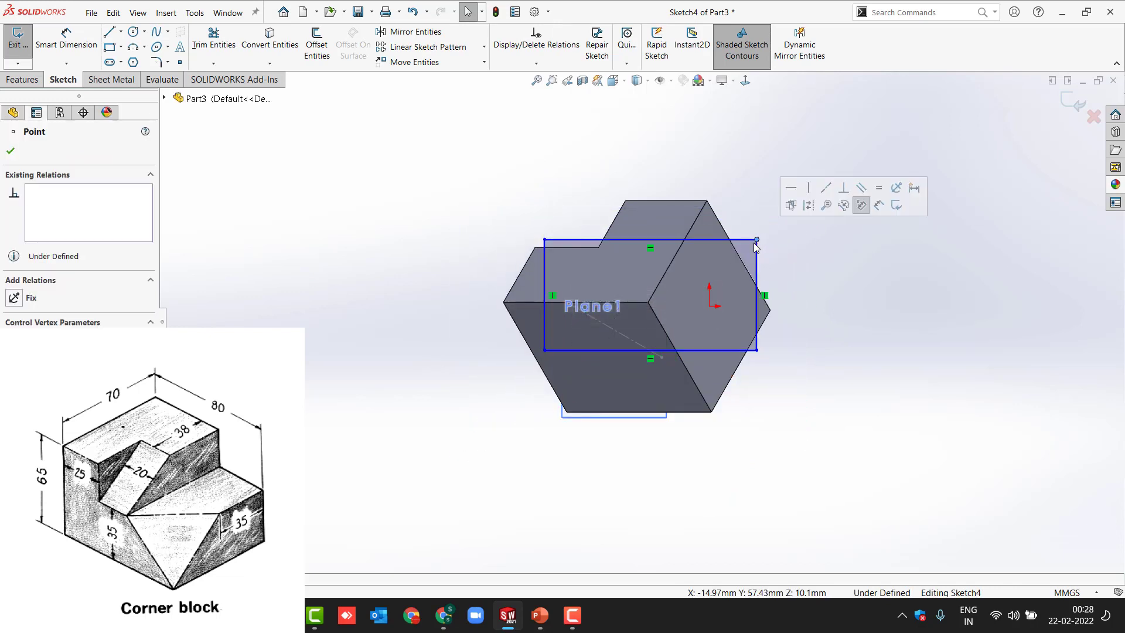
{"action": "key", "text": "ctrl+8"}
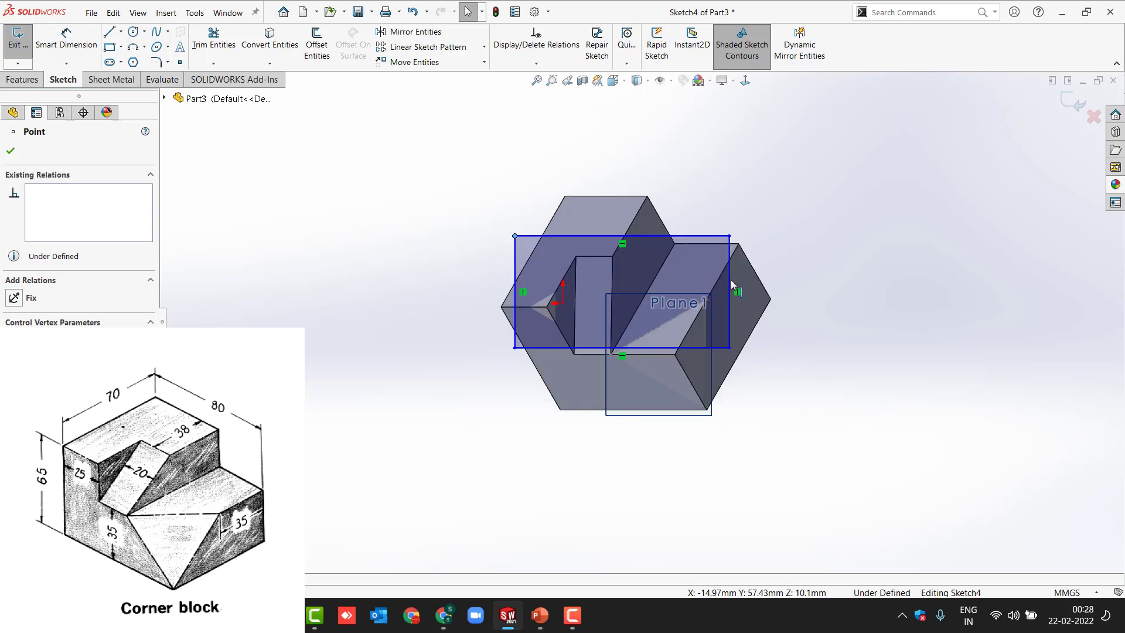
{"action": "left_click_drag", "start_coordinate": [729, 349], "coordinate": [738, 438]}
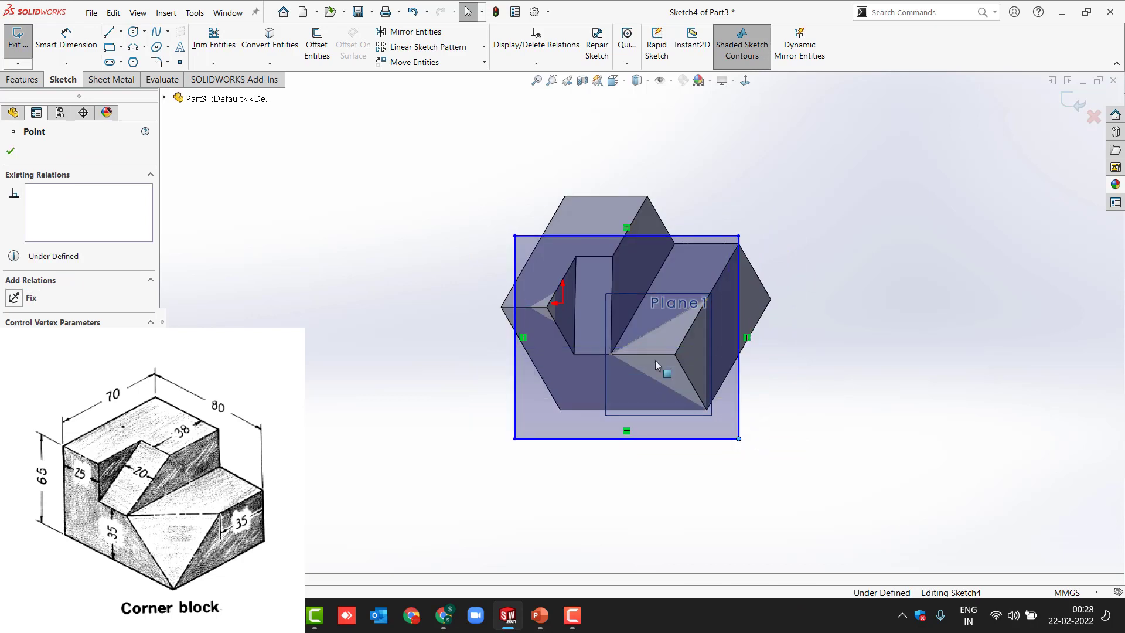
- Shrink the slanted-plane rectangle around the block's front corner and extrude-cut it 55 mm blind from the sketch plane to slice off that corner
{"action": "mouse_move", "coordinate": [514, 235]}
{"action": "left_mouse_down"}
{"action": "mouse_move", "coordinate": [557, 287]}
{"action": "mouse_move", "coordinate": [592, 287]}
{"action": "mouse_move", "coordinate": [579, 277]}
{"action": "left_mouse_up"}
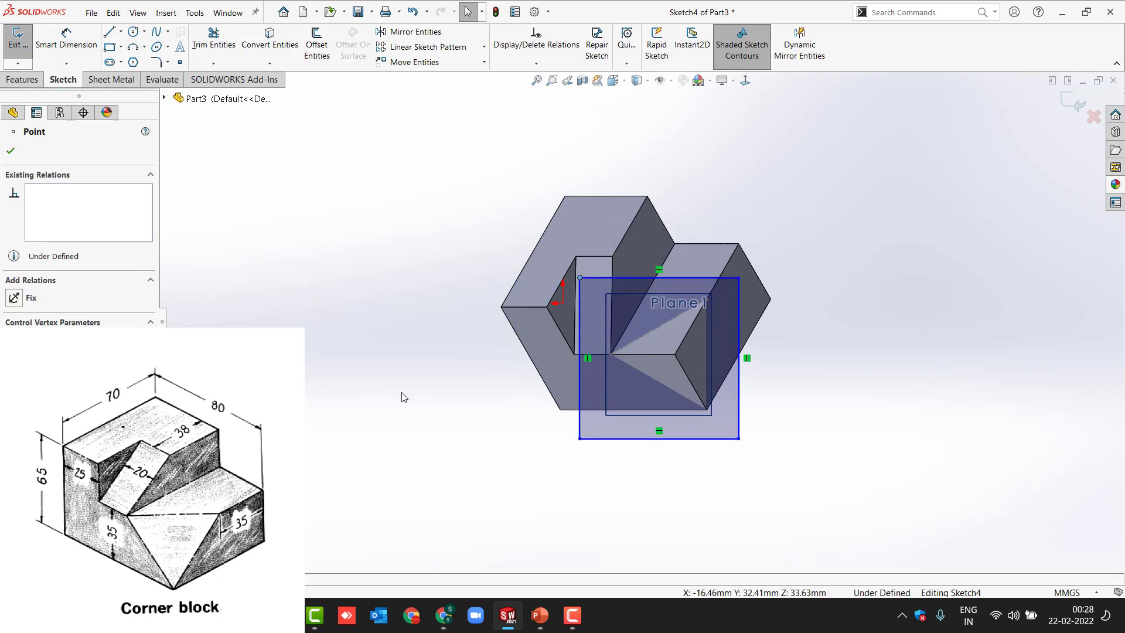
{"action": "left_click", "coordinate": [367, 377]}
{"action": "left_click", "coordinate": [23, 80]}
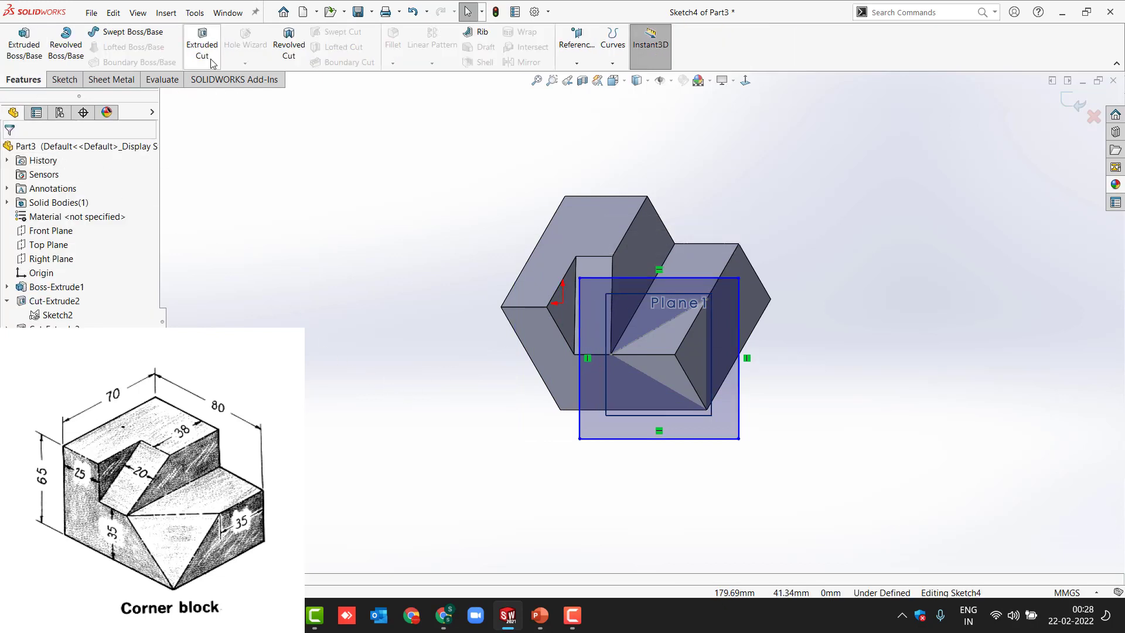
{"action": "left_click", "coordinate": [202, 47]}
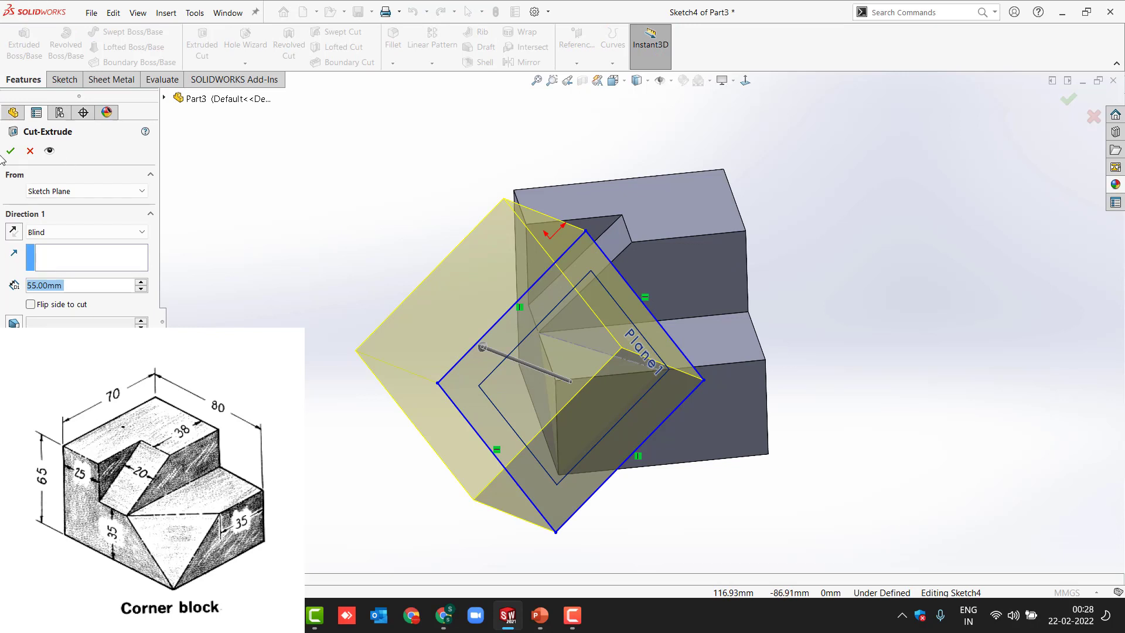
{"action": "left_click", "coordinate": [10, 151]}
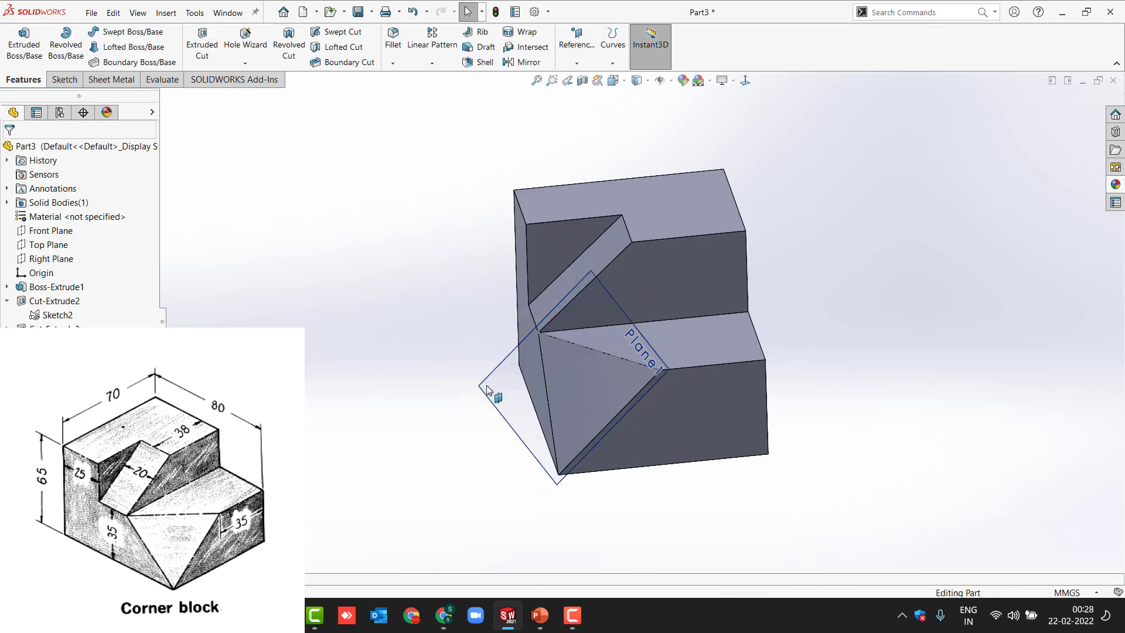
- Hide the slanted reference plane and the sketch with the construction line along the slanted face's upper edge
{"action": "left_click", "coordinate": [501, 396]}
{"action": "left_click", "coordinate": [568, 356]}
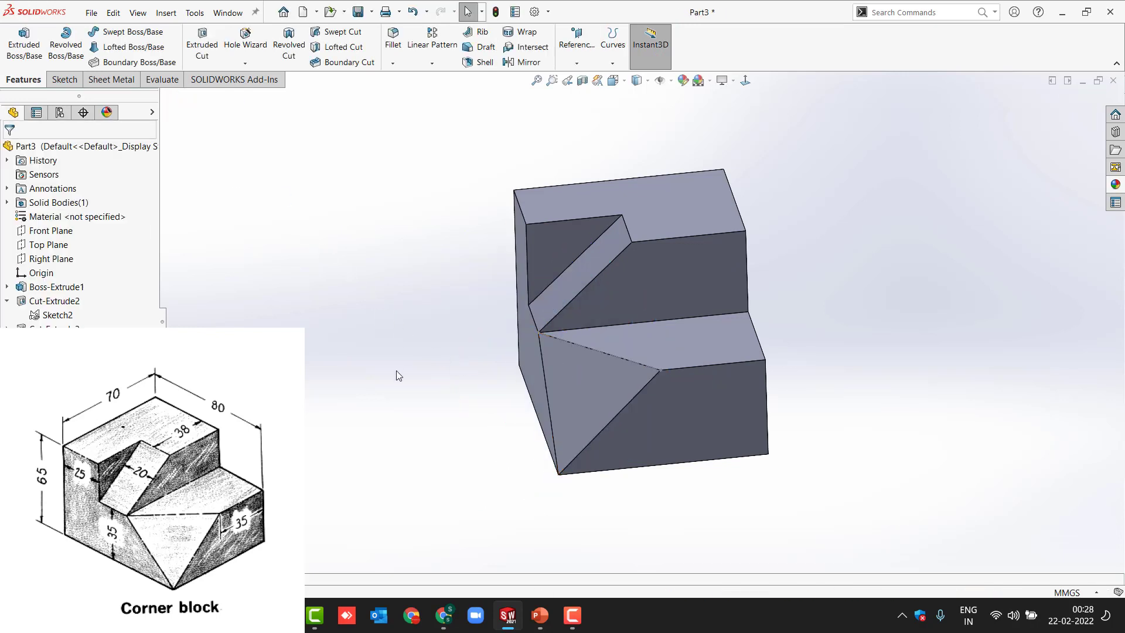
{"action": "middle_click_drag", "start_coordinate": [396, 370], "coordinate": [600, 431]}
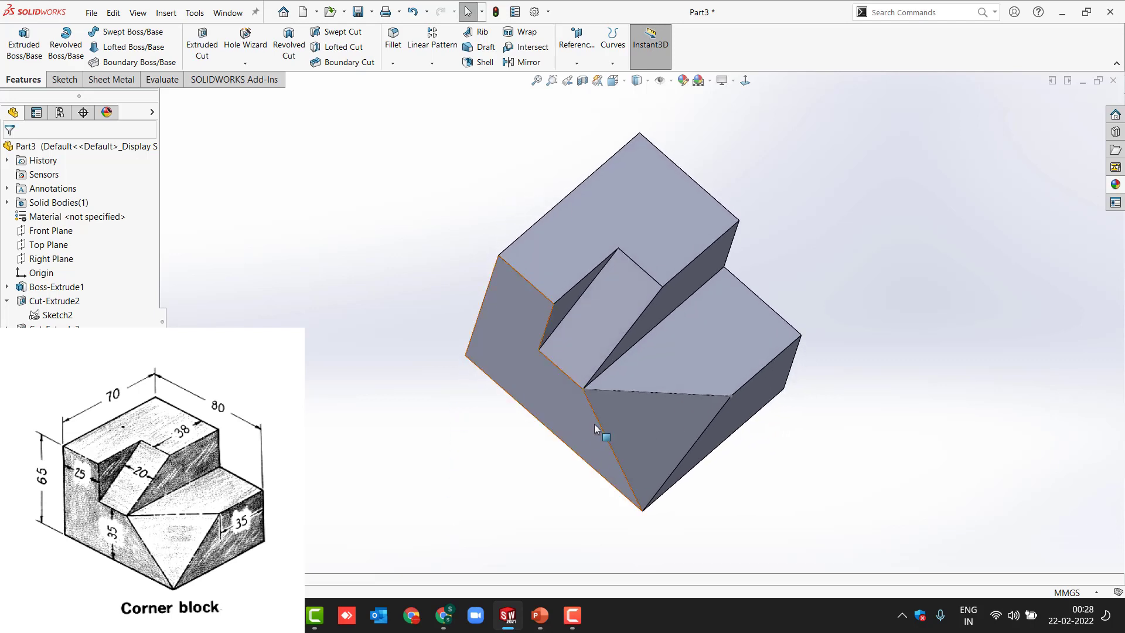
{"action": "left_click", "coordinate": [631, 393]}
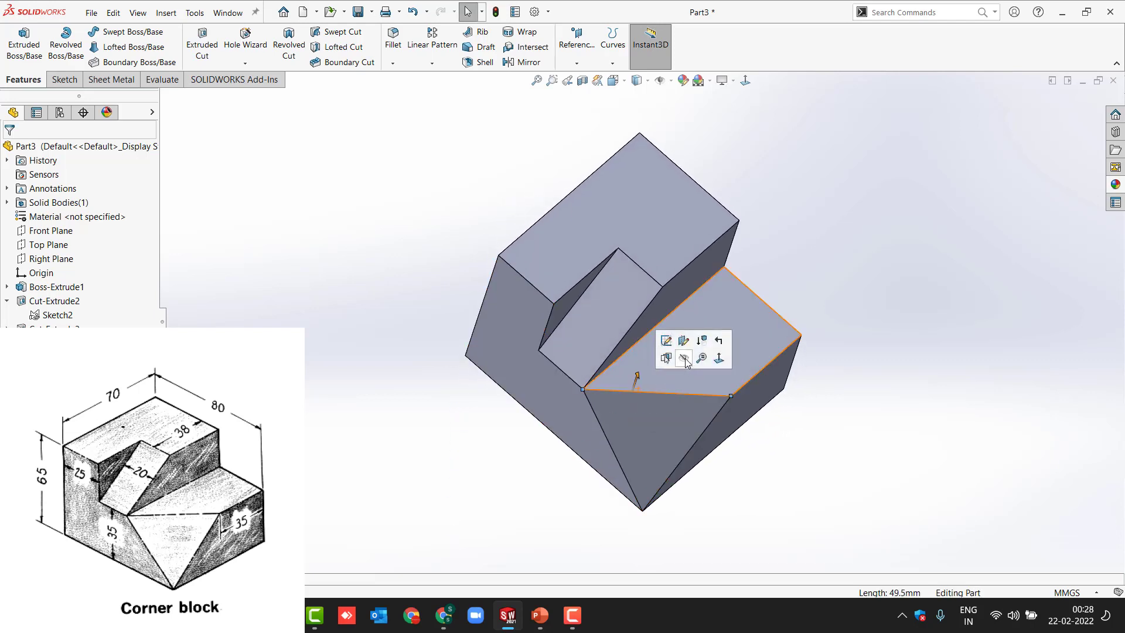
{"action": "middle_click_drag", "start_coordinate": [430, 459], "coordinate": [410, 275]}
{"action": "key", "text": "f"}
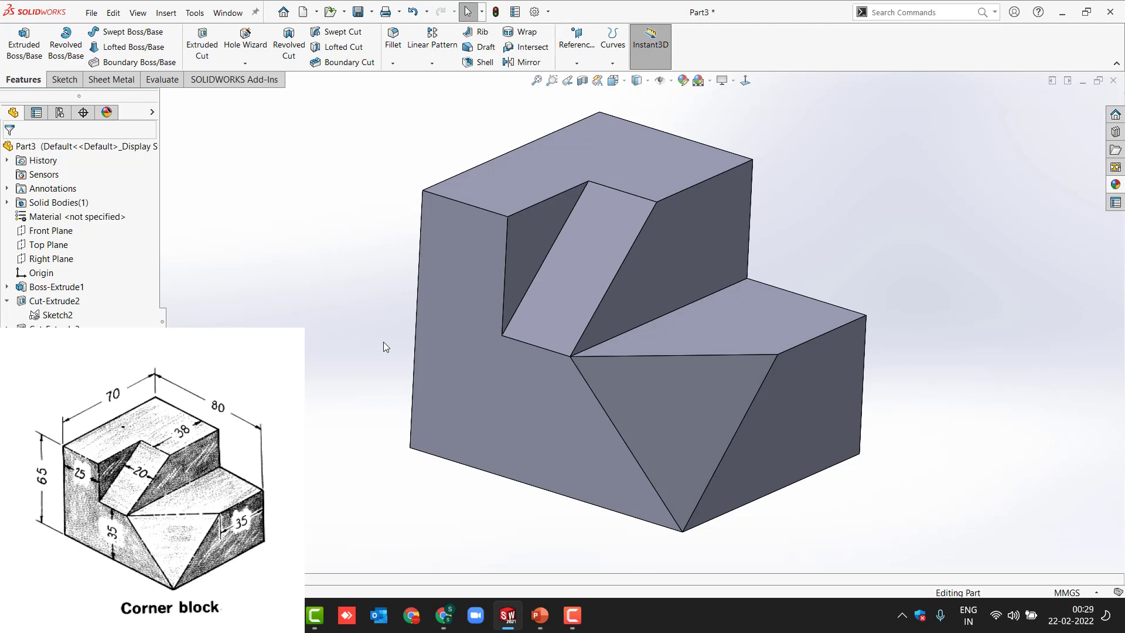
- Apply a metal appearance from the Chrome category to the entire part
{"action": "left_click", "coordinate": [571, 396]}
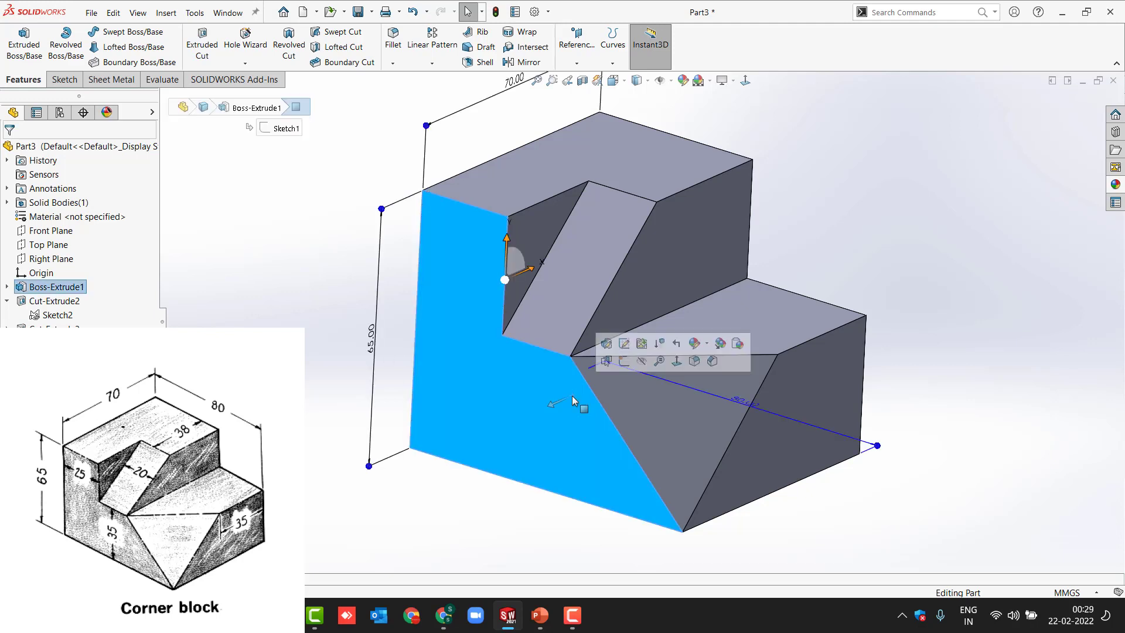
{"action": "left_click", "coordinate": [931, 221]}
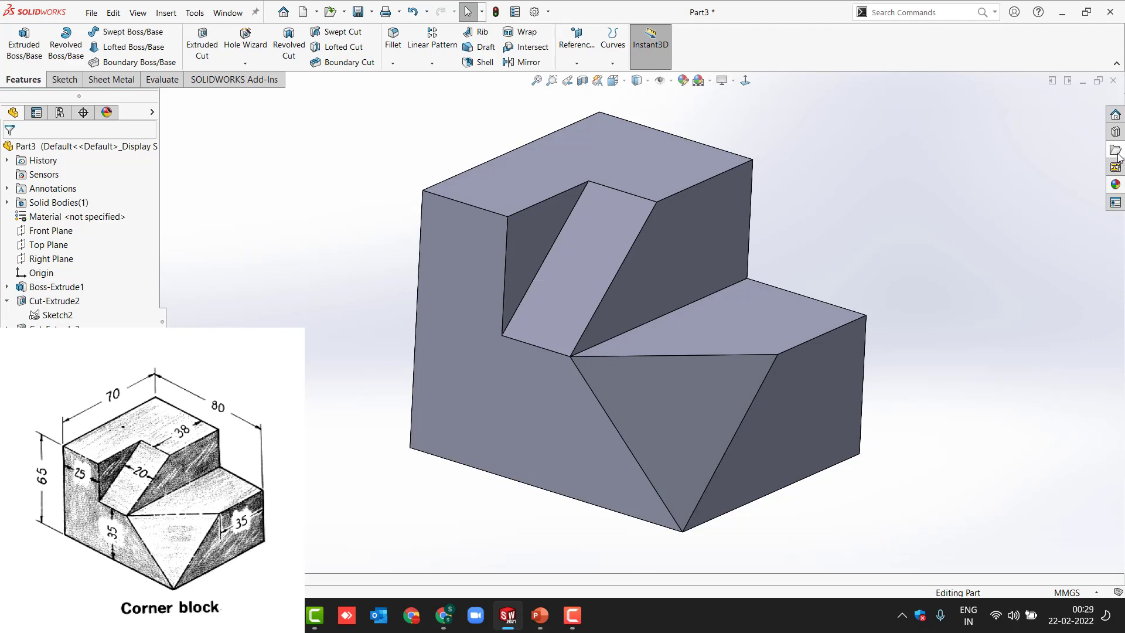
{"action": "left_click", "coordinate": [1115, 185]}
{"action": "left_click", "coordinate": [983, 173]}
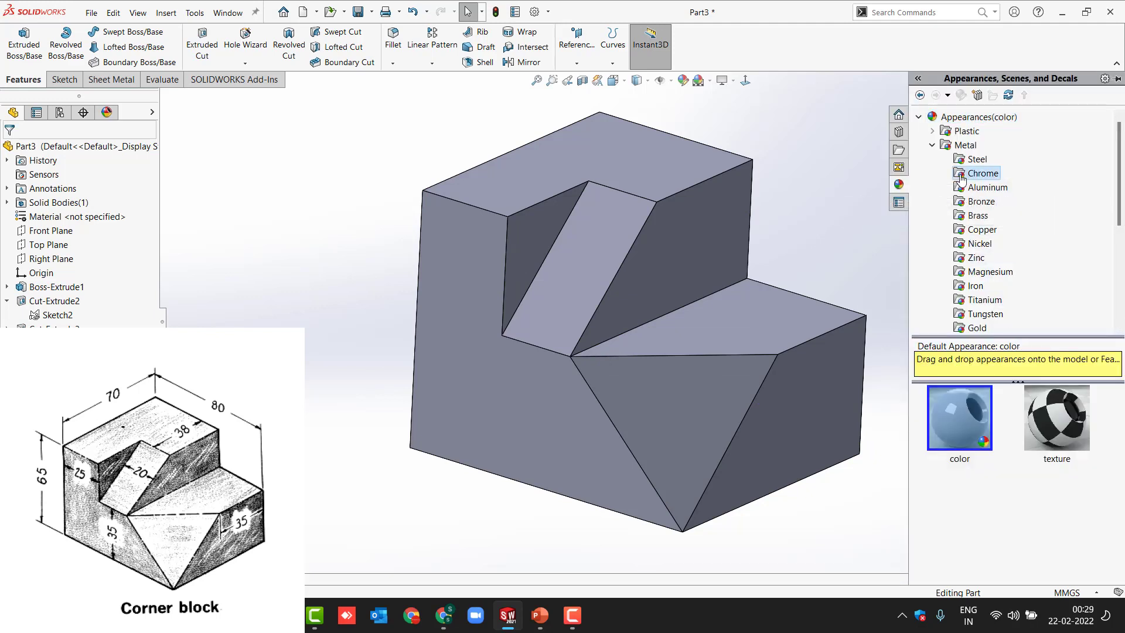
{"action": "left_click_drag", "start_coordinate": [970, 397], "coordinate": [567, 385]}
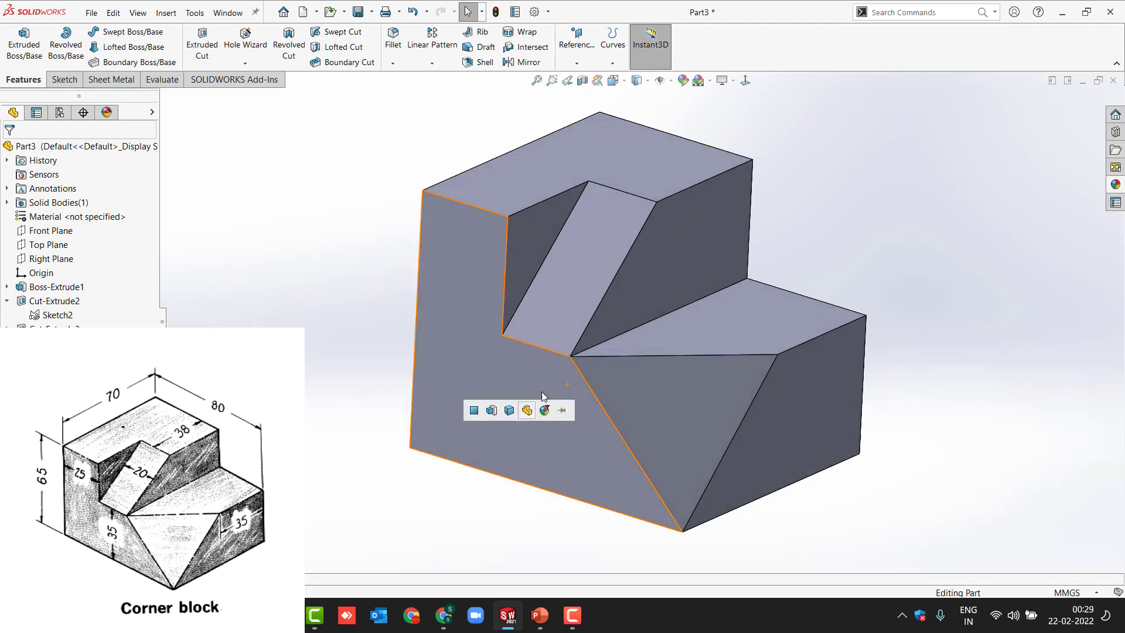
{"action": "left_click", "coordinate": [526, 410]}
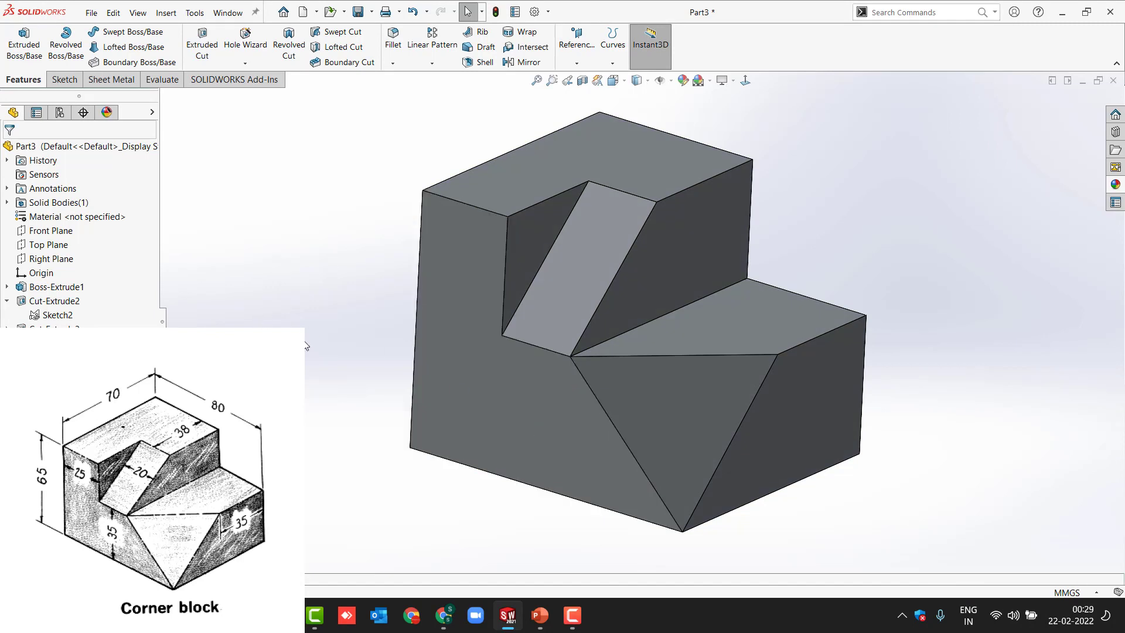
{"action": "key", "text": "ctrl+7"}
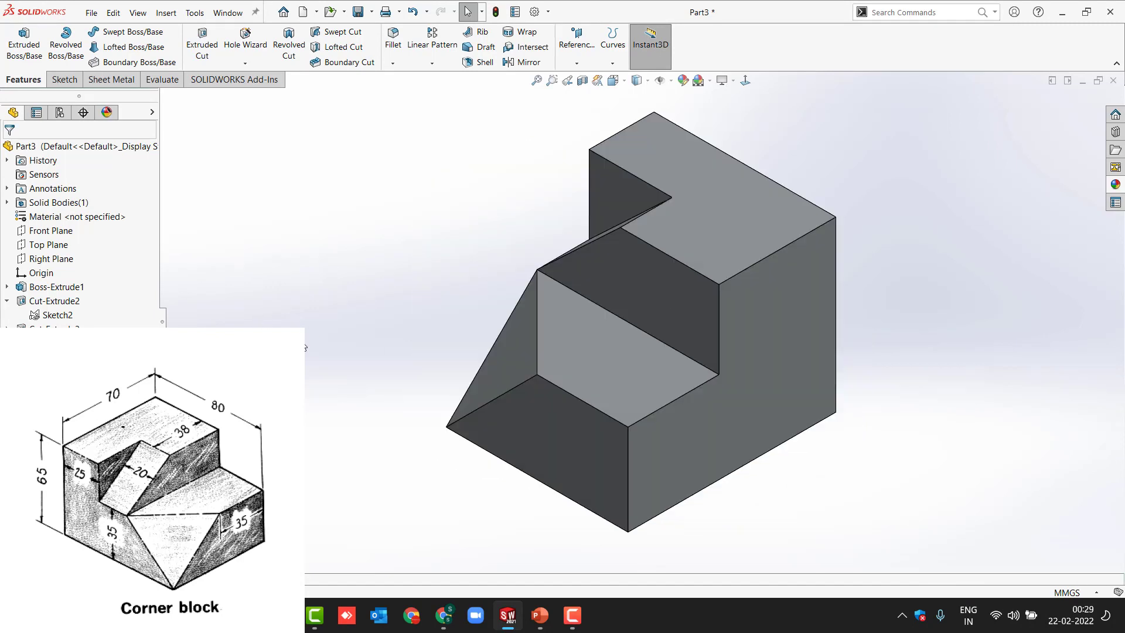